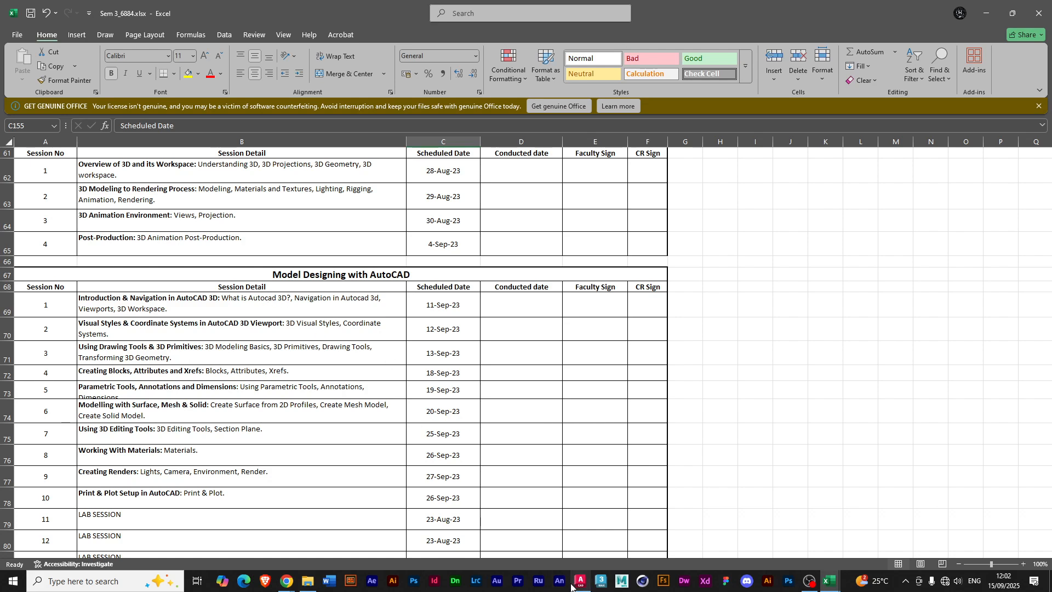
Switch from the Excel session schedule to AutoCAD 2024.
mouse_move(576, 584)
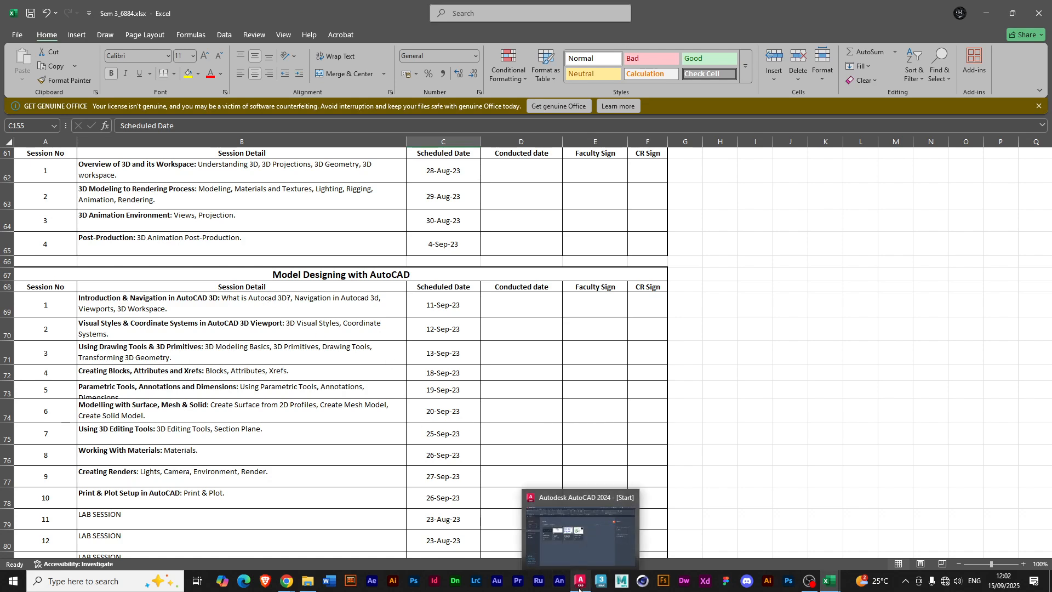
left_click(581, 551)
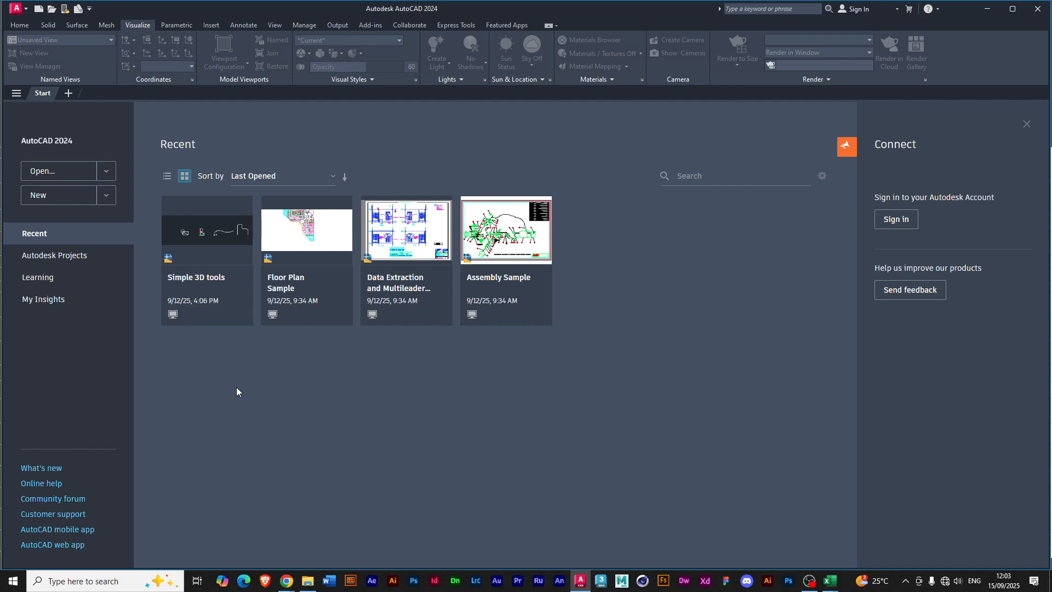
left_click(108, 201)
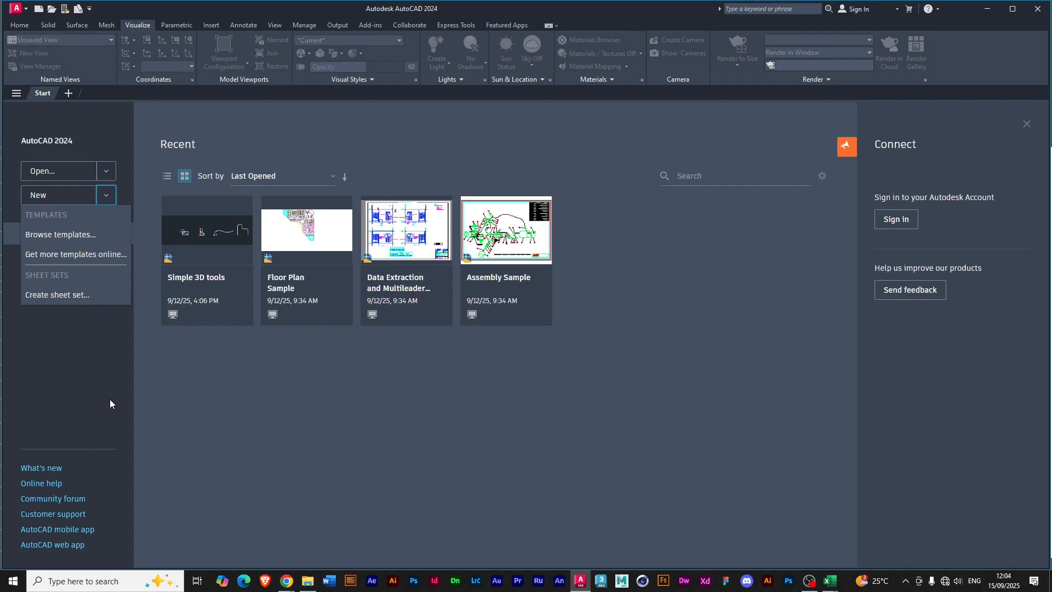
left_click(106, 197)
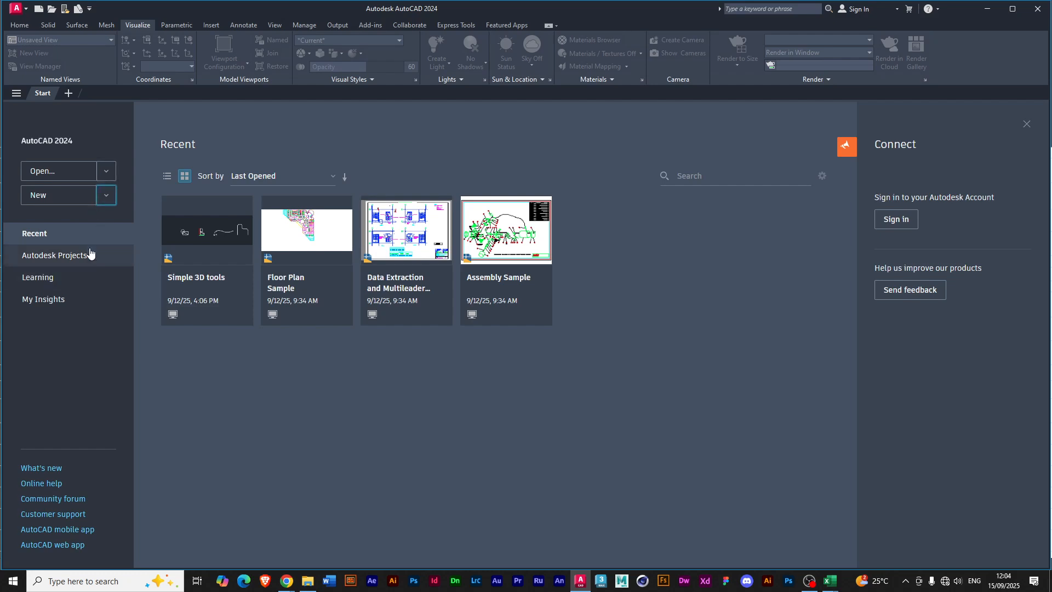
left_click(107, 175)
left_click(106, 285)
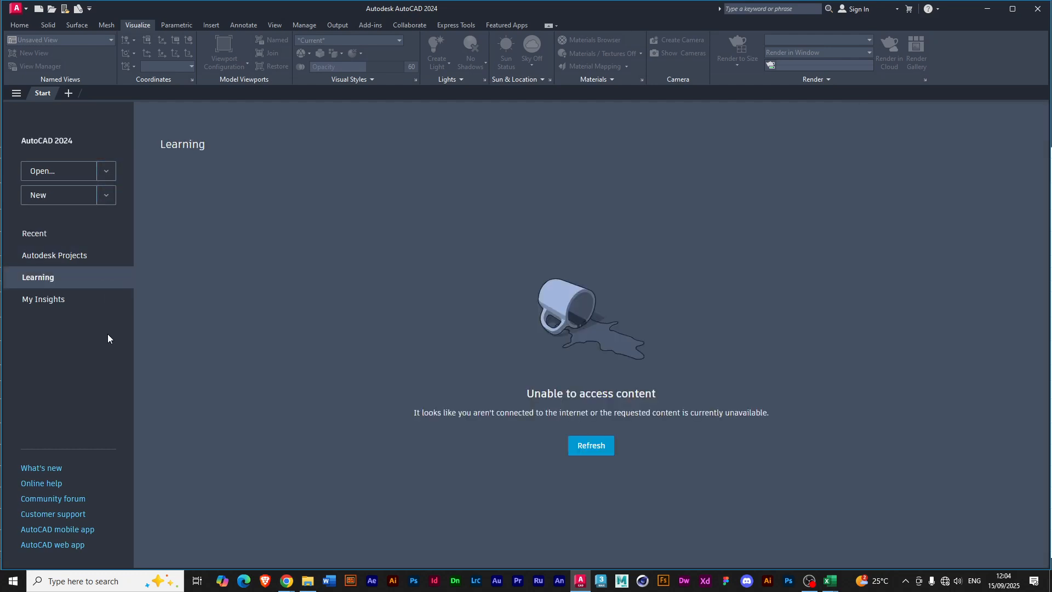
left_click(107, 196)
left_click(91, 353)
left_click(63, 241)
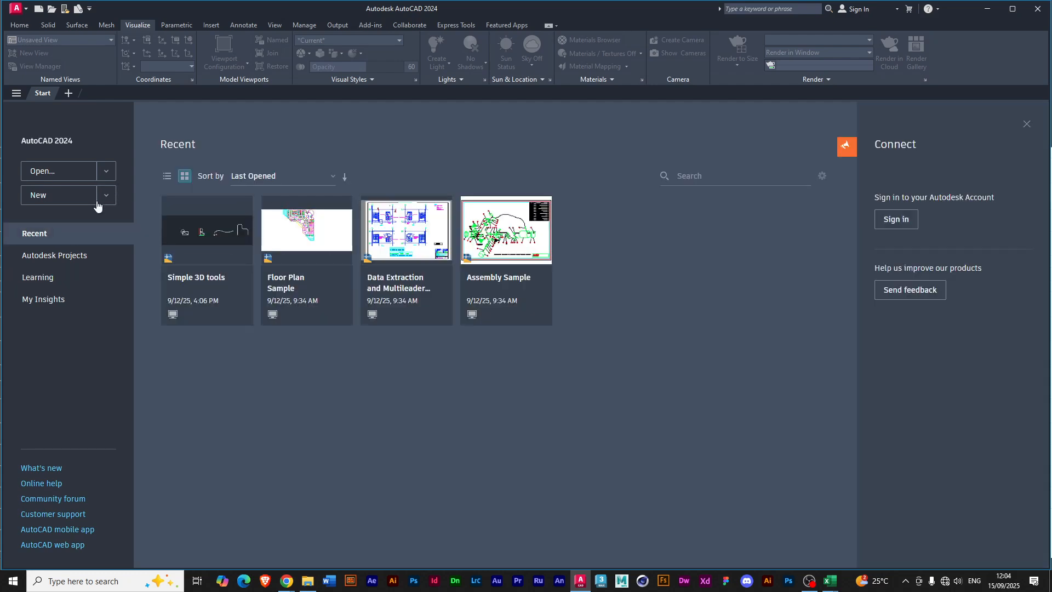
Create a new drawing from the acad3D.dwt template.
left_click(107, 195)
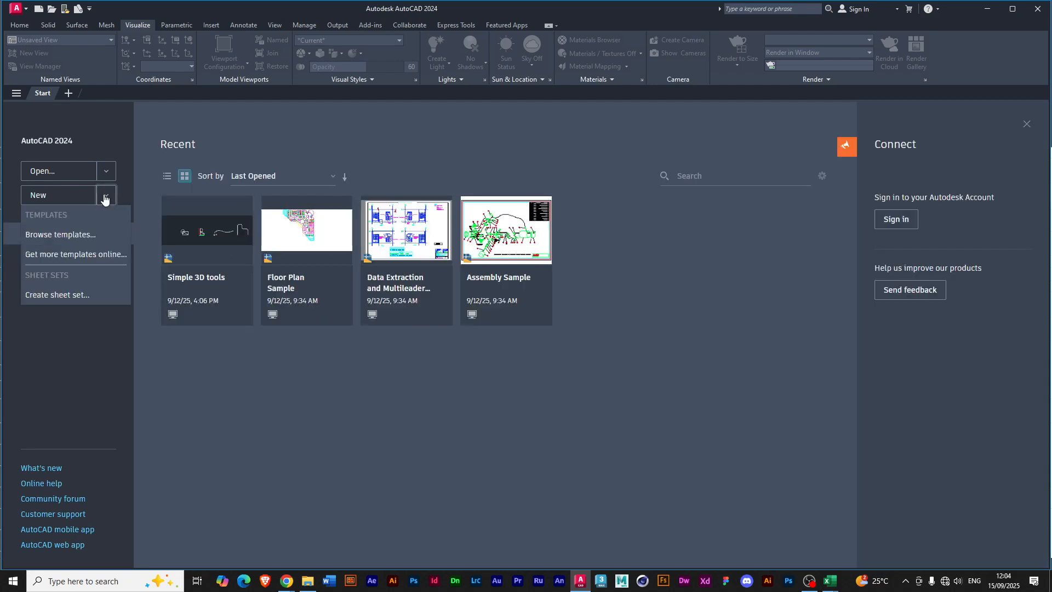
left_click(77, 238)
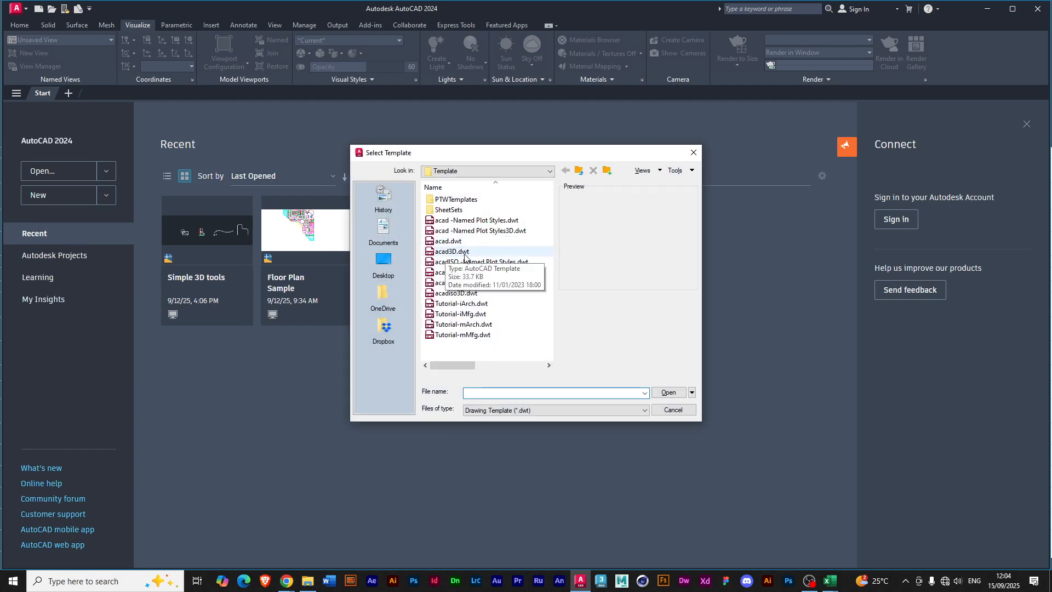
left_click(463, 253)
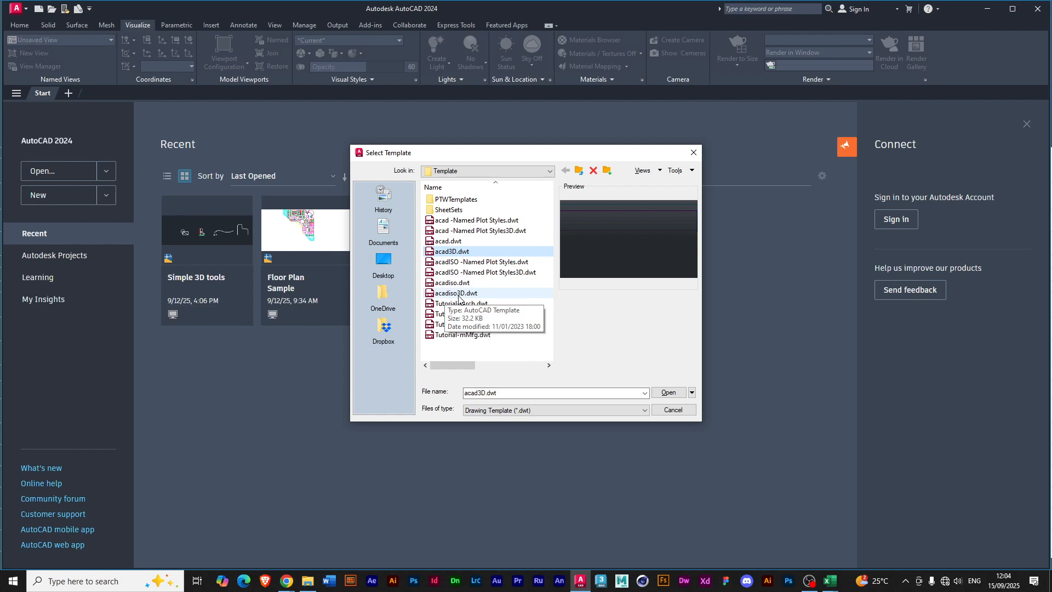
left_click(665, 397)
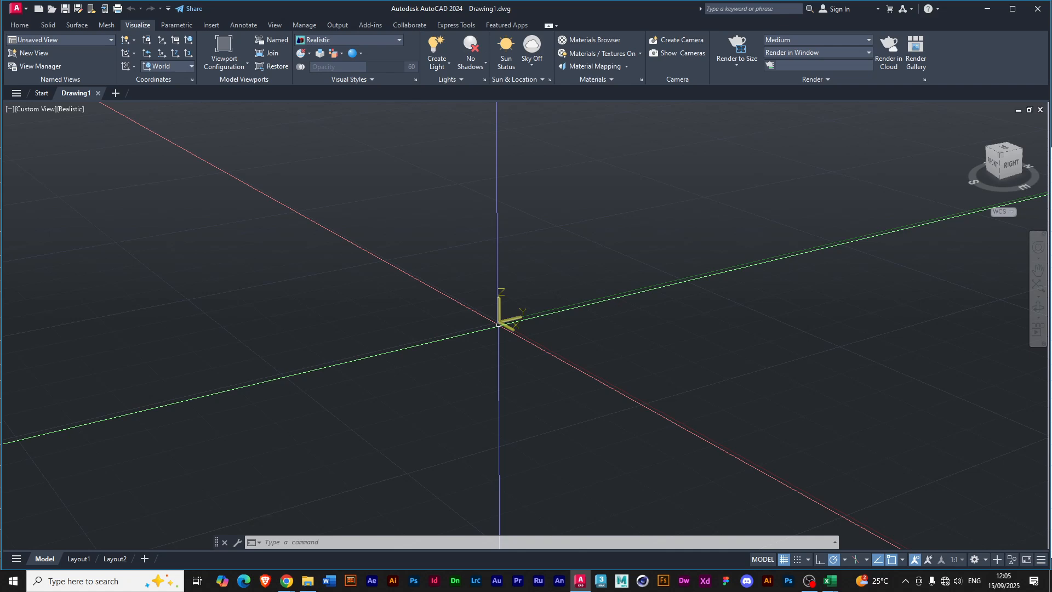
Examine the application's file commands and the available home, solid and surface modeling tools.
left_click(19, 25)
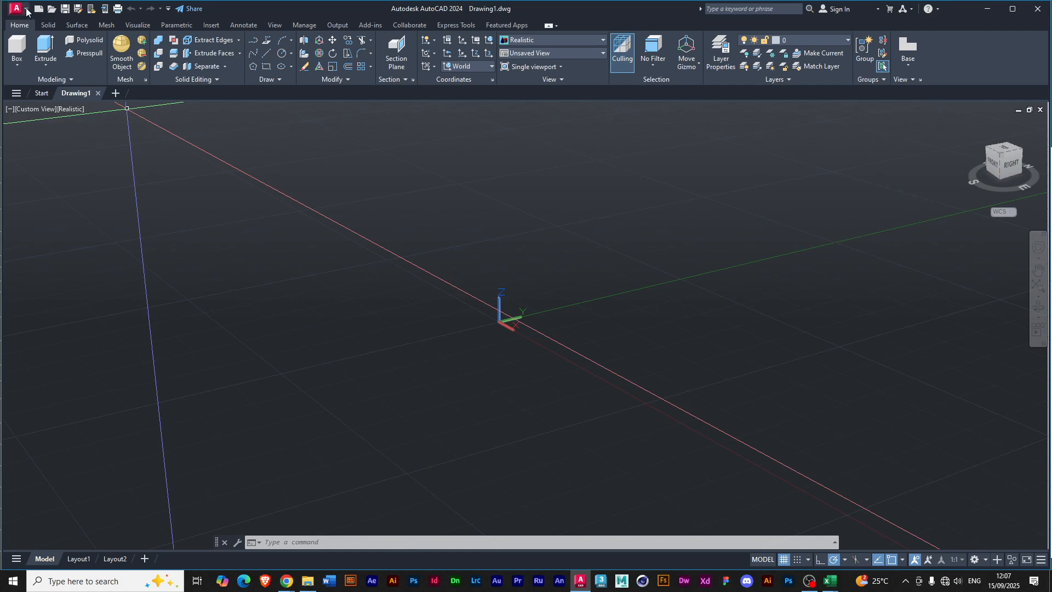
left_click(20, 10)
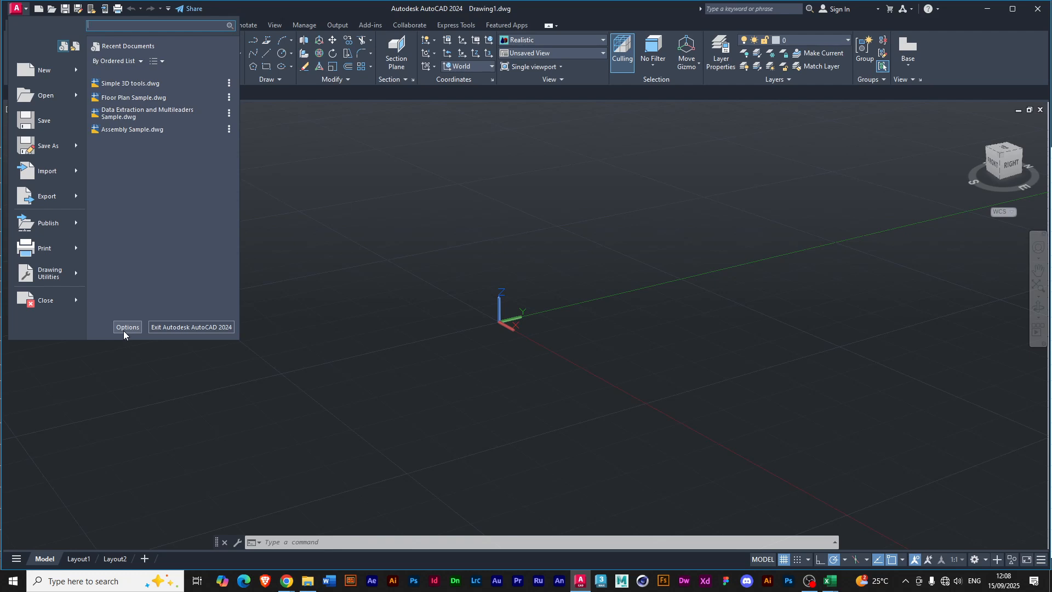
left_click(295, 13)
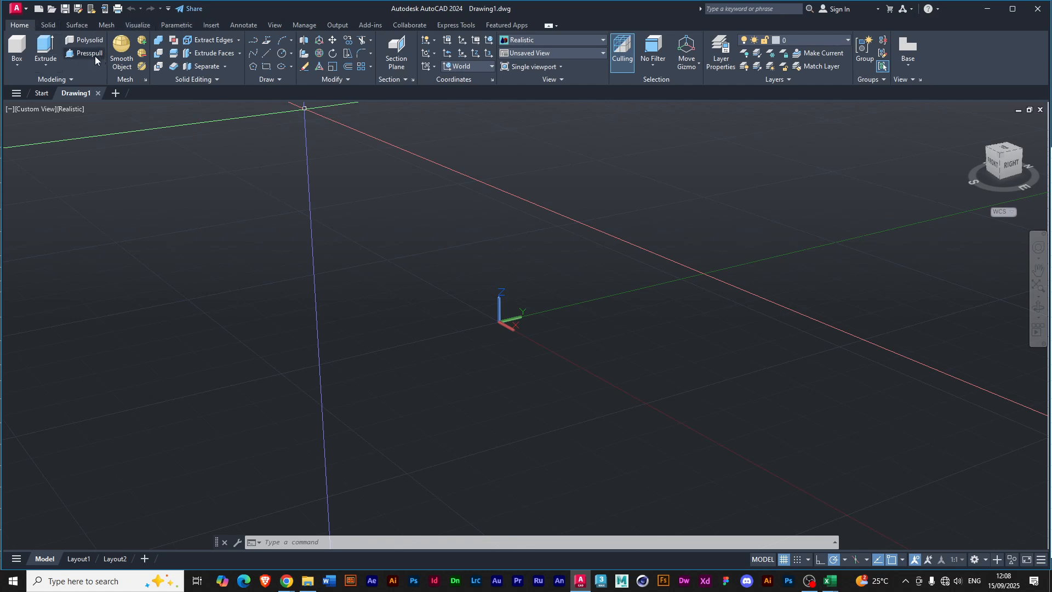
left_click(47, 25)
left_click(68, 24)
left_click(45, 25)
left_click(23, 25)
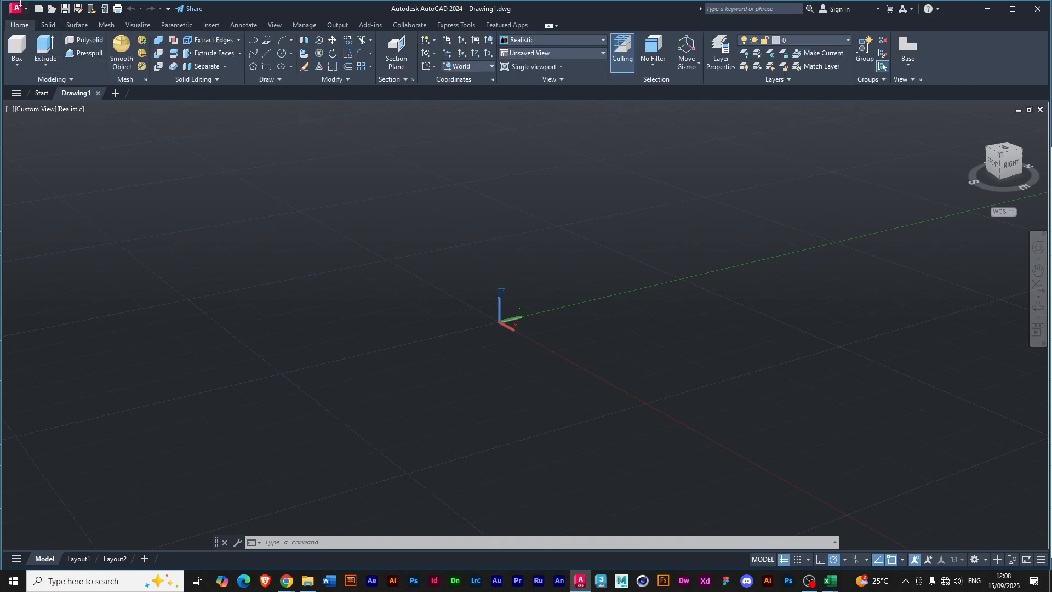
left_click(25, 11)
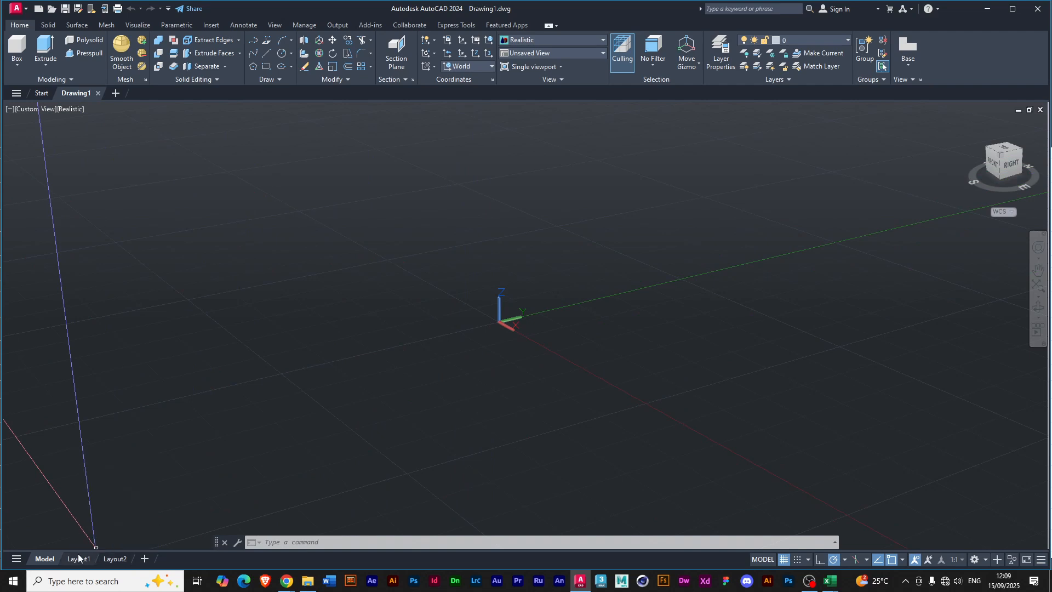
View the Layout1 sheet and return to model space.
mouse_move(75, 559)
left_click(79, 559)
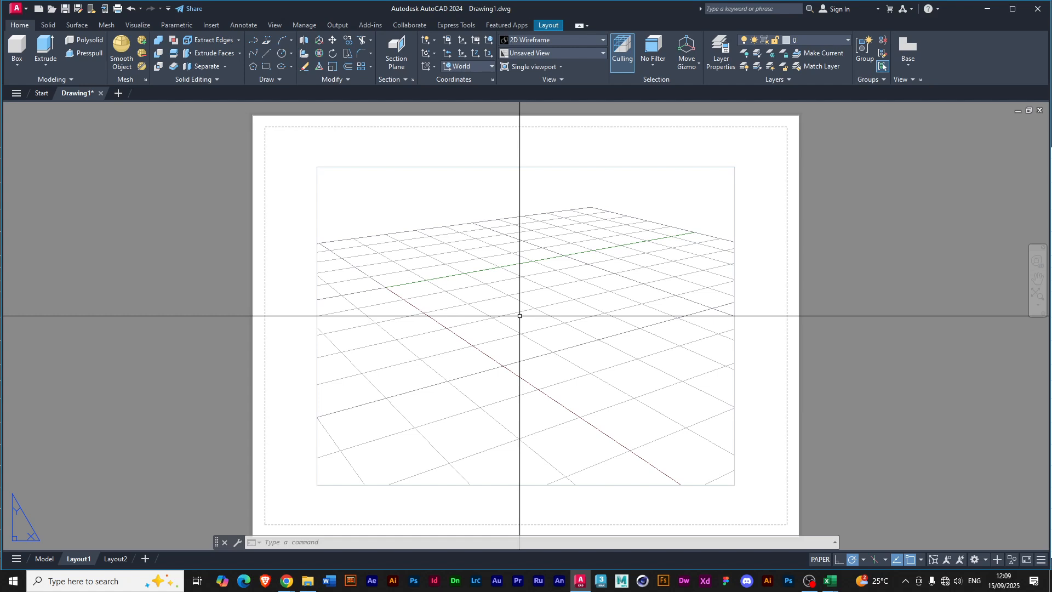
left_click(44, 560)
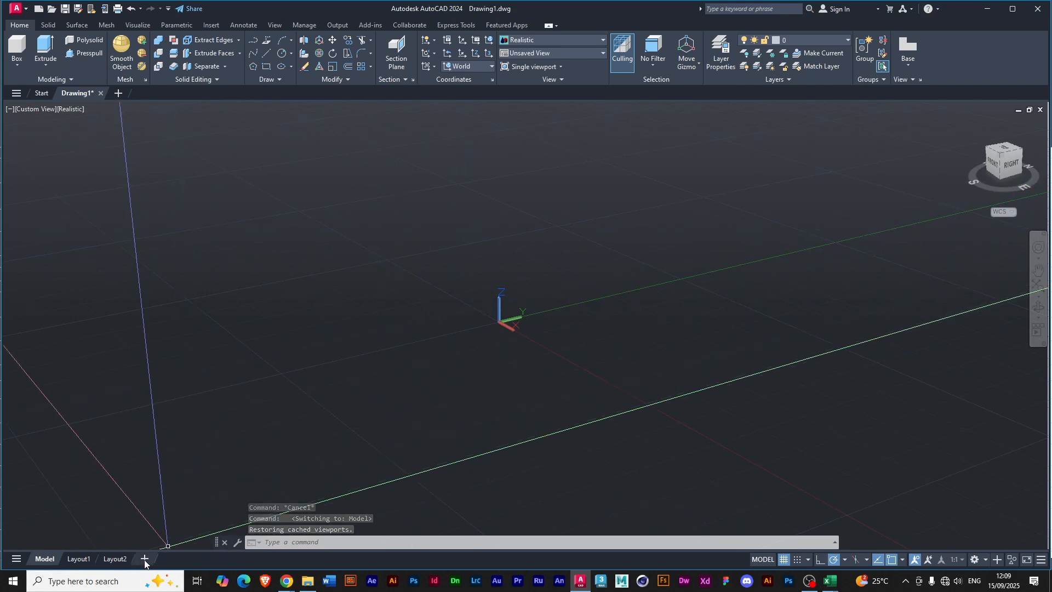
mouse_move(91, 559)
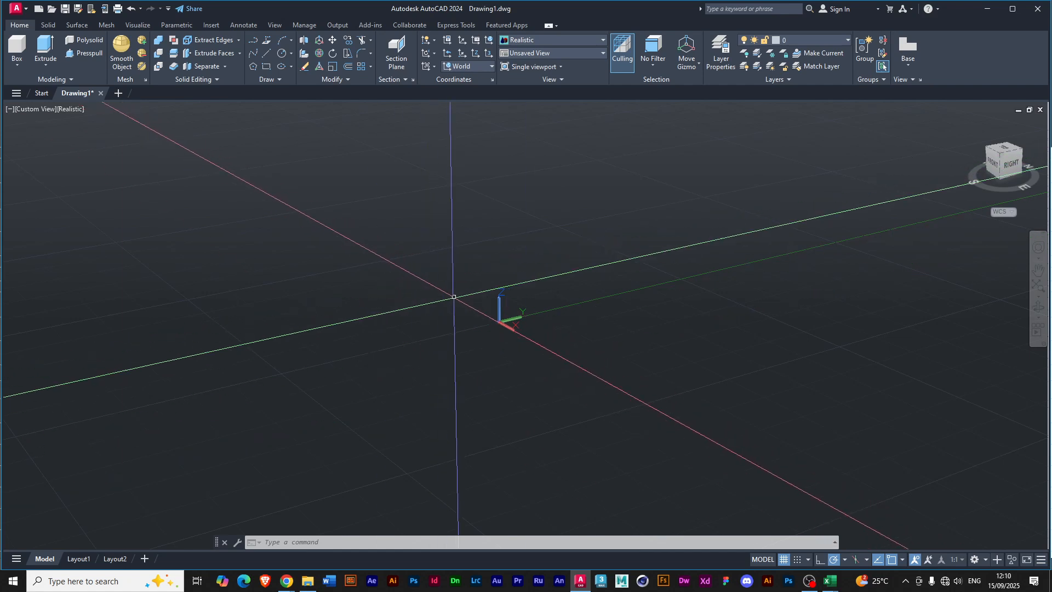
Pan and orbit around the origin of the empty 3D workspace and restore the home view.
middle_click_drag(461, 277, 526, 269)
left_click_drag(526, 269, 446, 265)
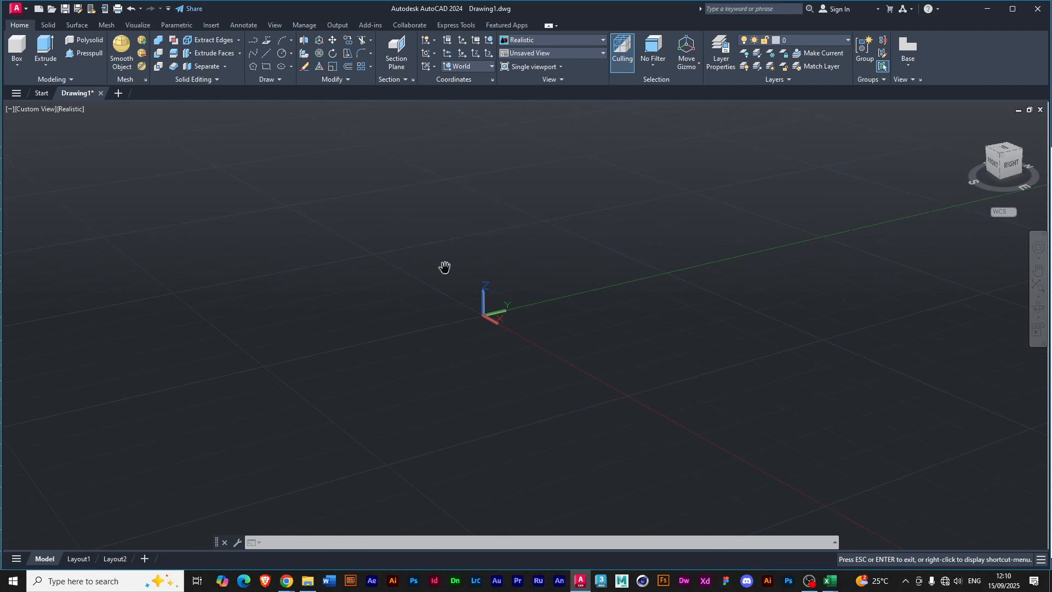
key("Escape")
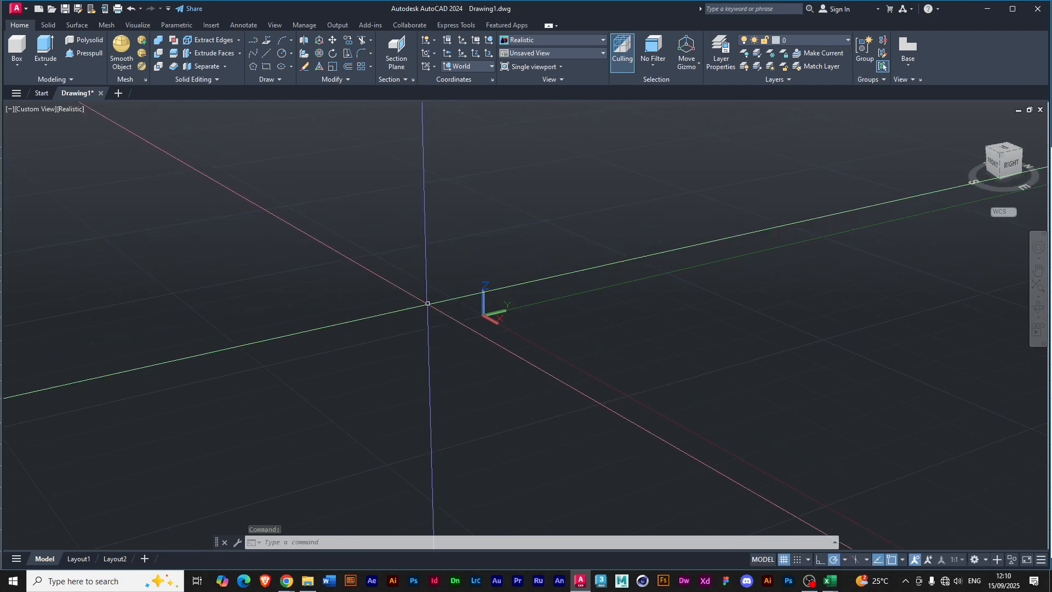
middle_click_drag(427, 303, 431, 299, "shift")
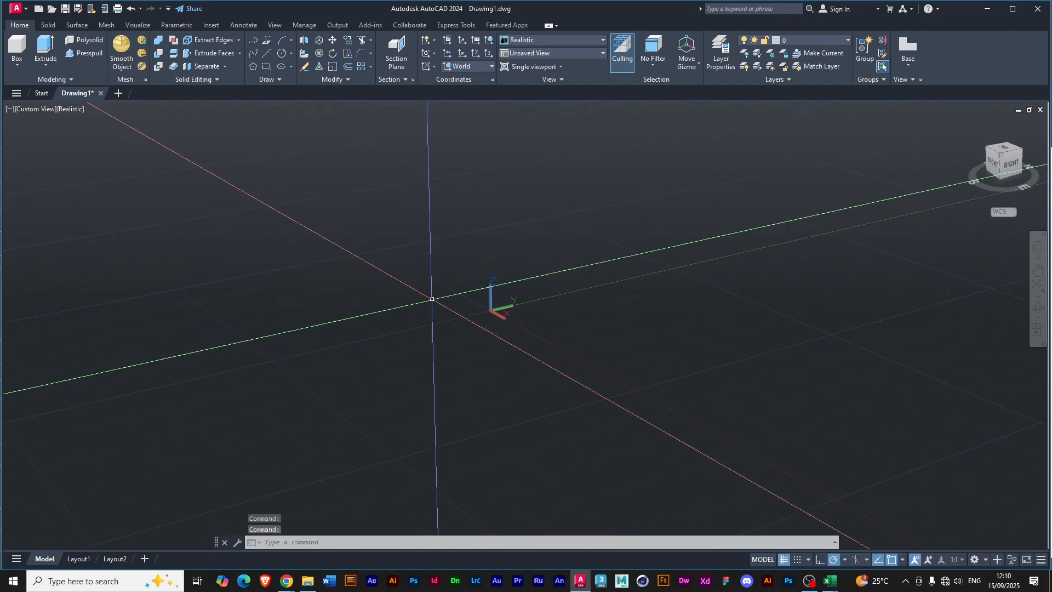
mouse_move(437, 316)
middle_mouse_down("shift")
mouse_move(444, 328)
mouse_move(465, 301)
mouse_move(423, 275)
mouse_move(385, 285)
mouse_move(380, 309)
mouse_move(435, 310)
mouse_move(413, 282)
mouse_move(380, 303)
mouse_move(440, 324)
mouse_move(451, 307)
mouse_move(433, 309)
middle_mouse_up("shift")
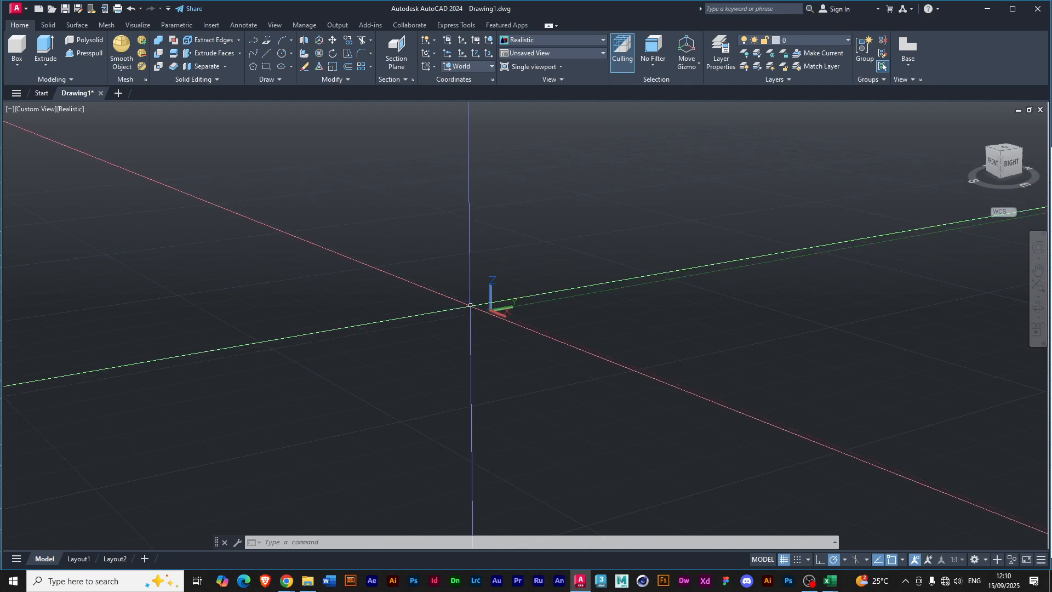
middle_click_drag(466, 325, 500, 280, "shift")
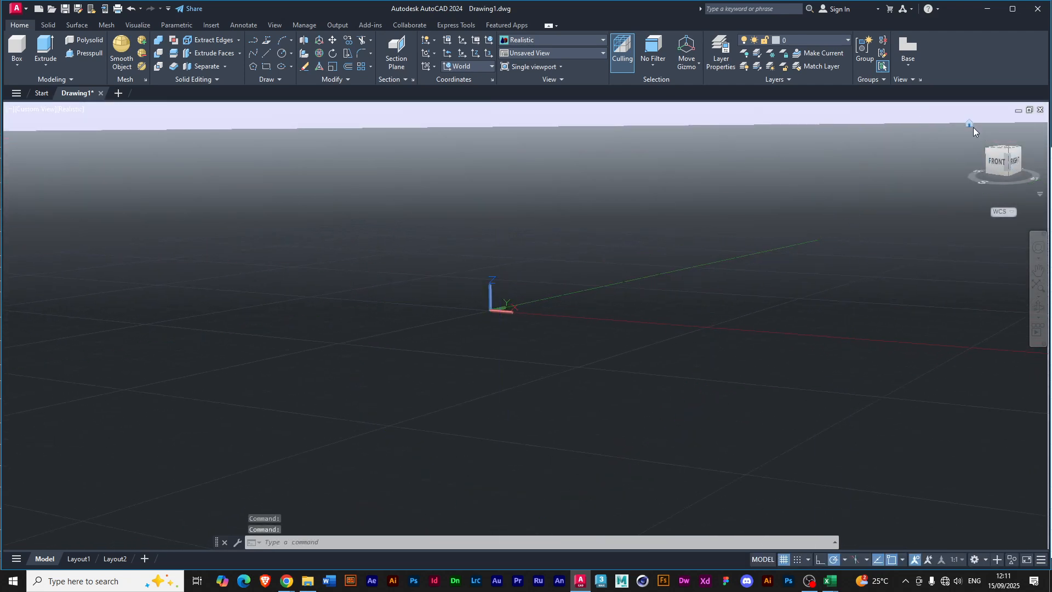
left_click(969, 124)
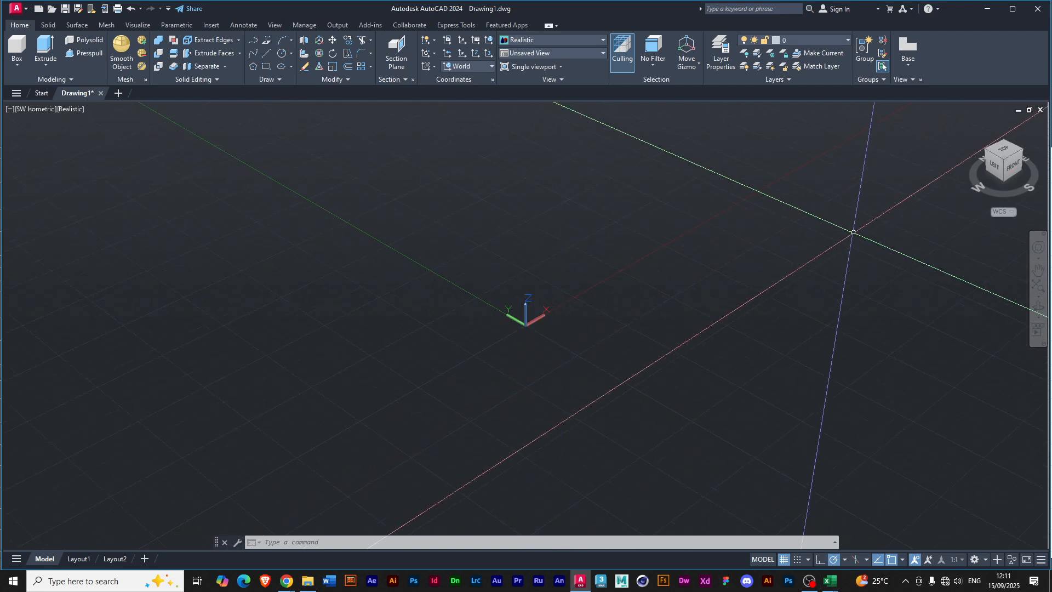
Shift the model view slightly with the Pan tool and exit the tool.
left_click(1038, 270)
mouse_move(725, 308)
left_mouse_down()
mouse_move(651, 308)
mouse_move(674, 310)
mouse_move(672, 294)
mouse_move(689, 307)
mouse_move(677, 292)
mouse_move(740, 307)
mouse_move(732, 291)
left_mouse_up()
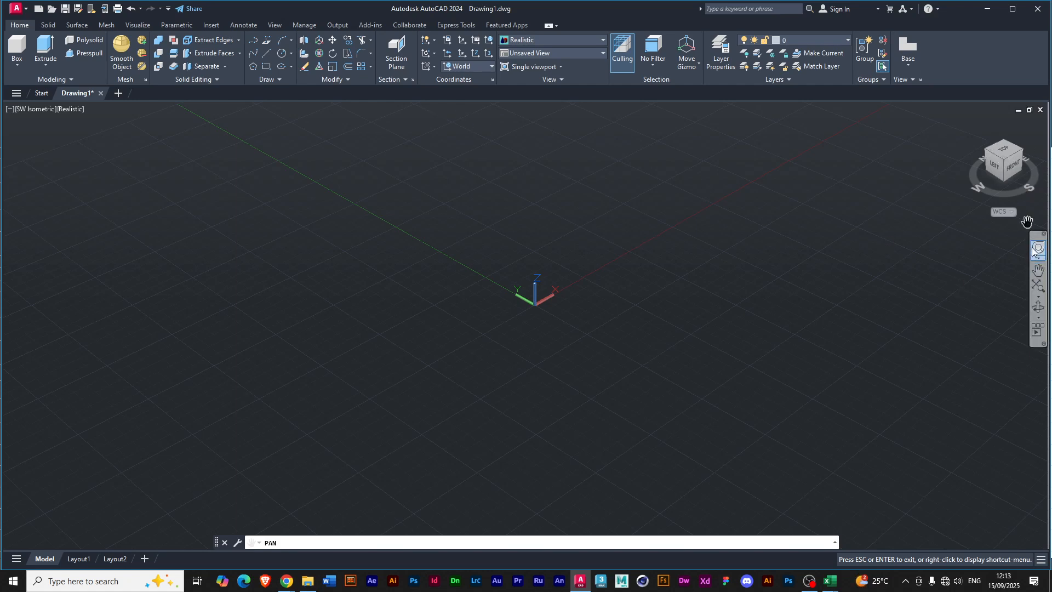
right_click(991, 261)
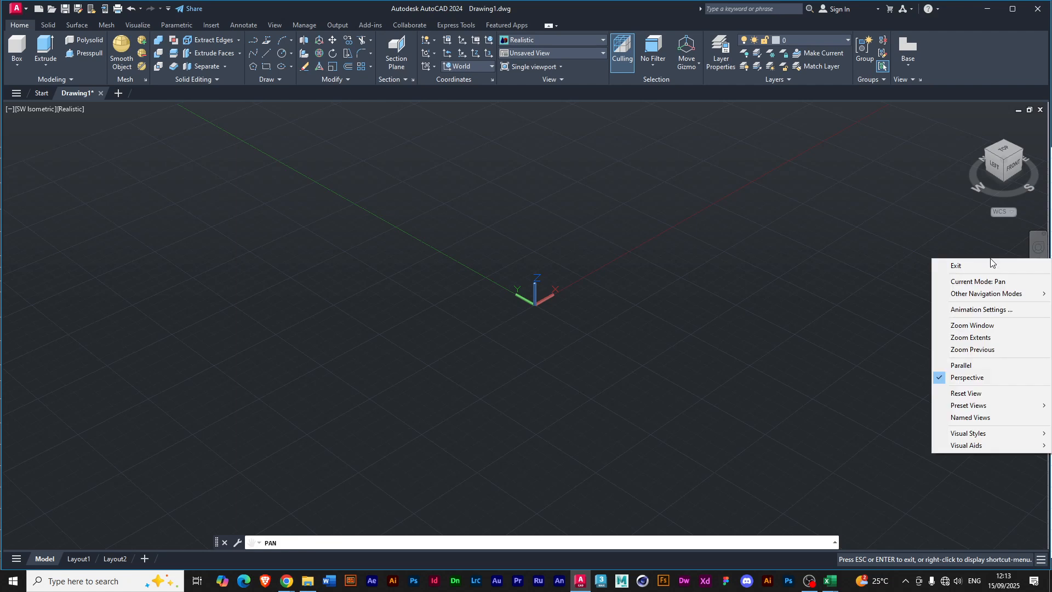
left_click(958, 266)
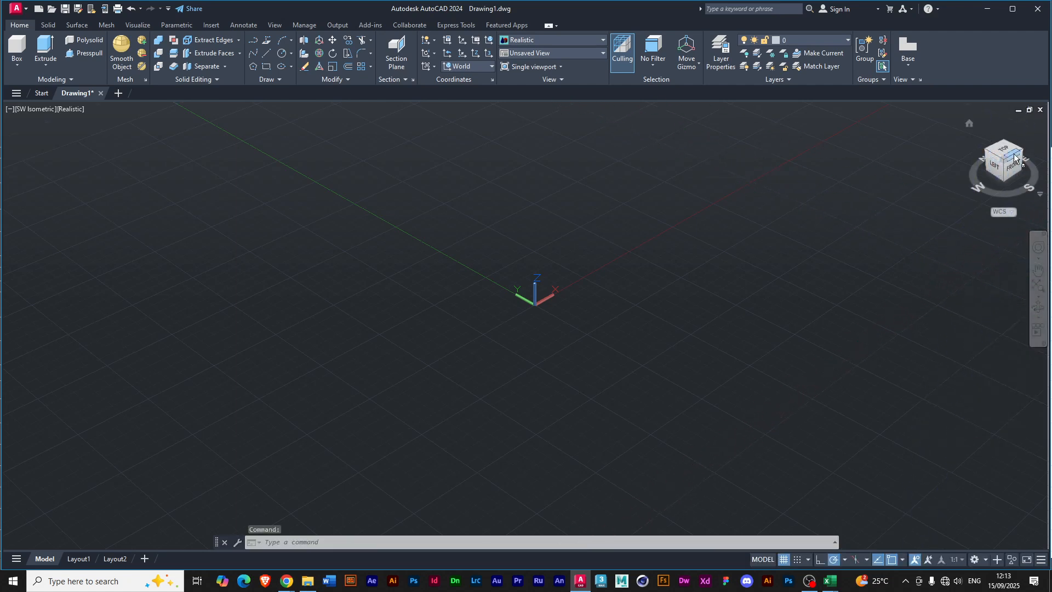
View the workspace from the left, top and front with the ViewCube and restore the home view.
left_click_drag(1019, 151, 983, 159)
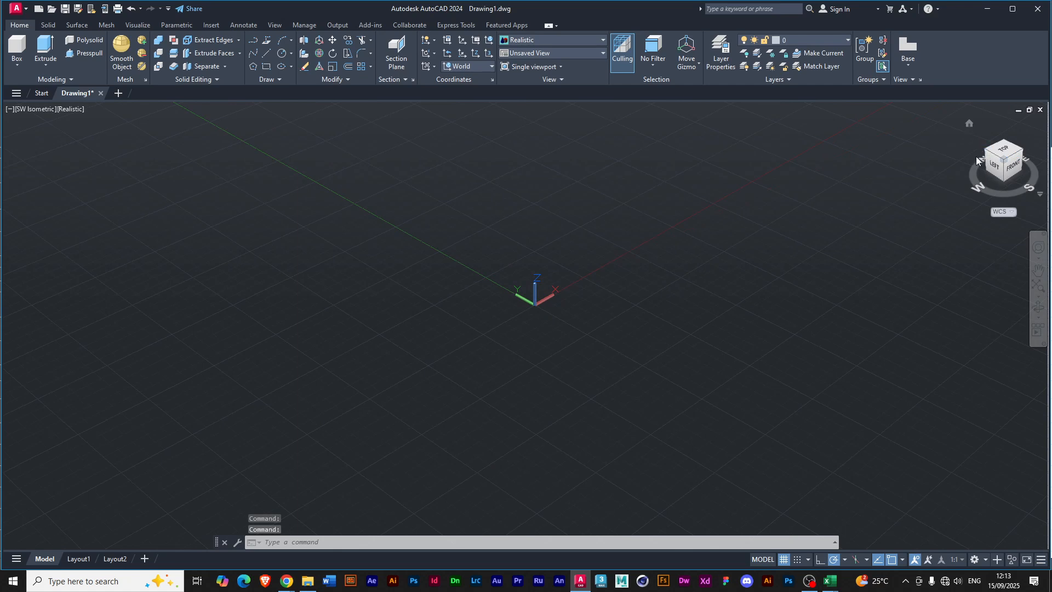
left_click(981, 186)
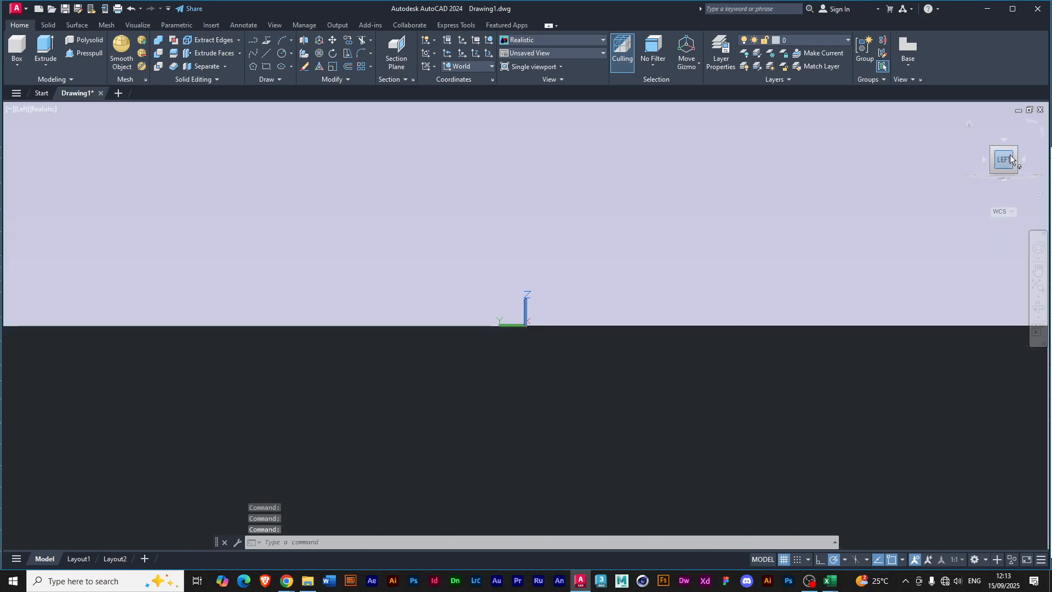
left_click(1004, 140)
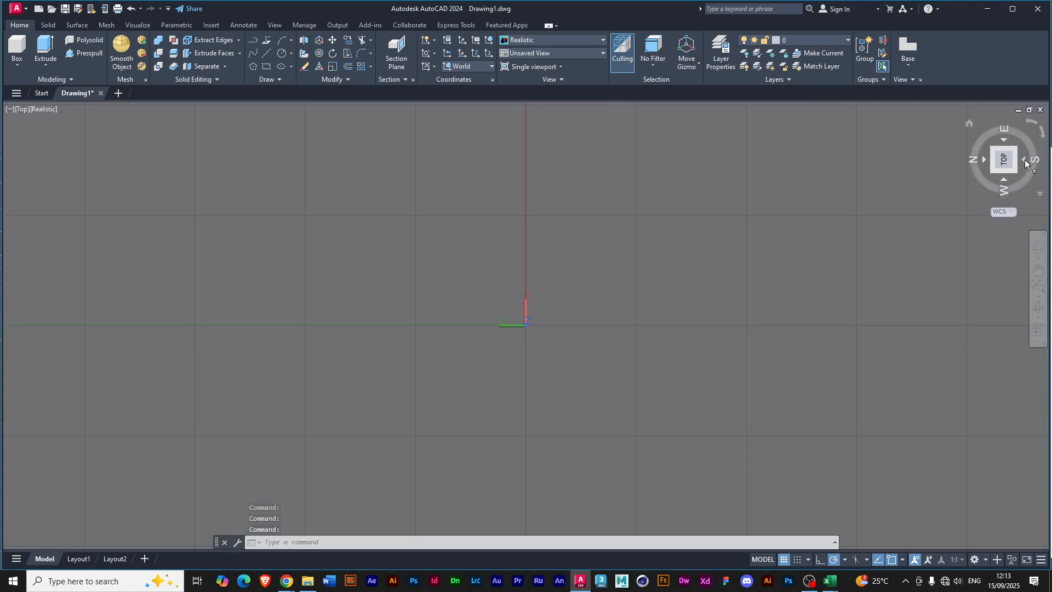
left_click(1025, 159)
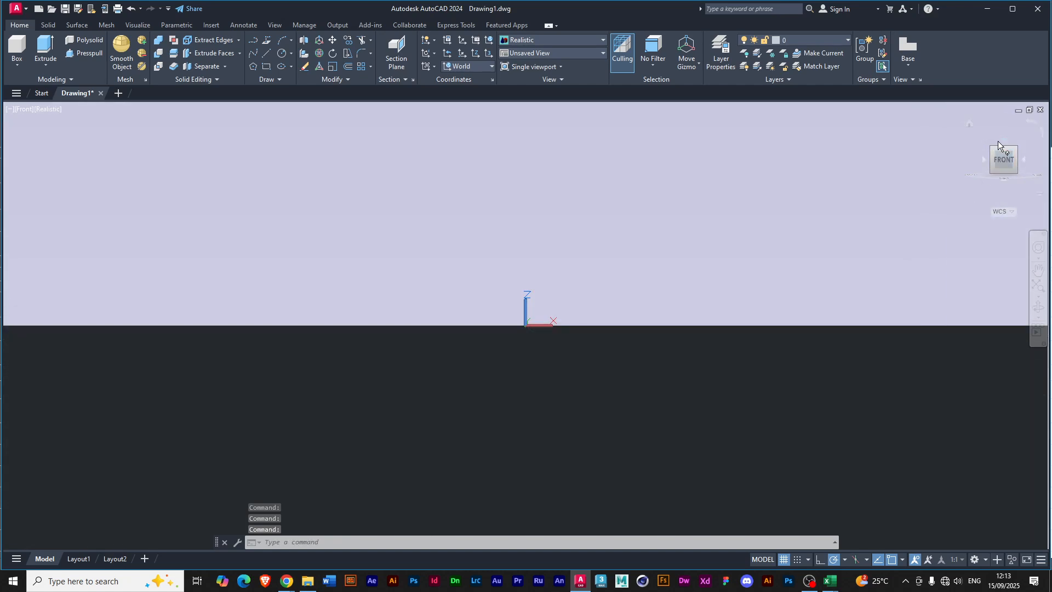
left_click(969, 125)
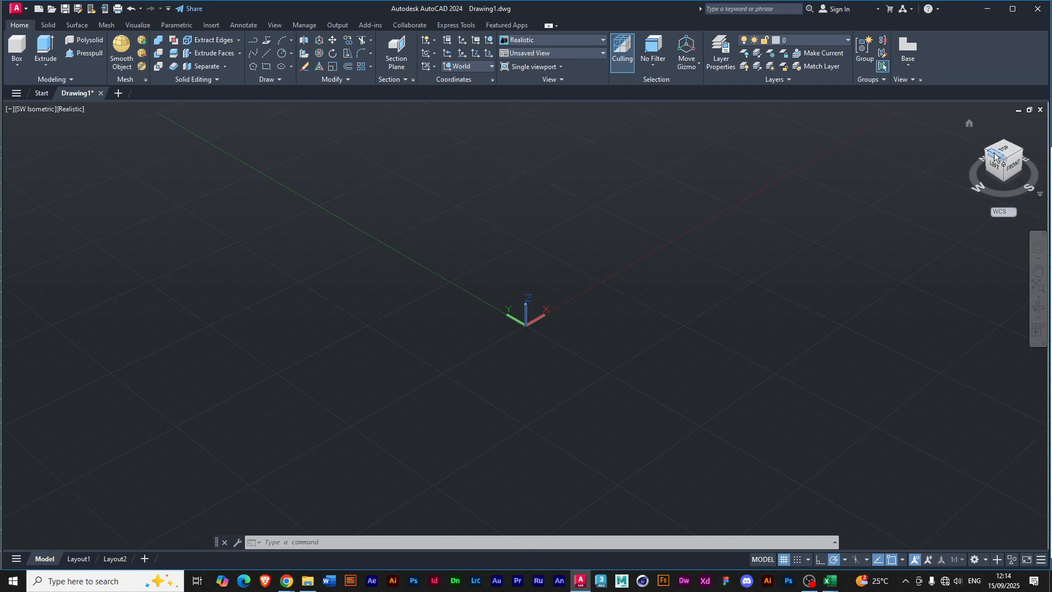
Set the model view's projection to Parallel.
right_click(994, 154)
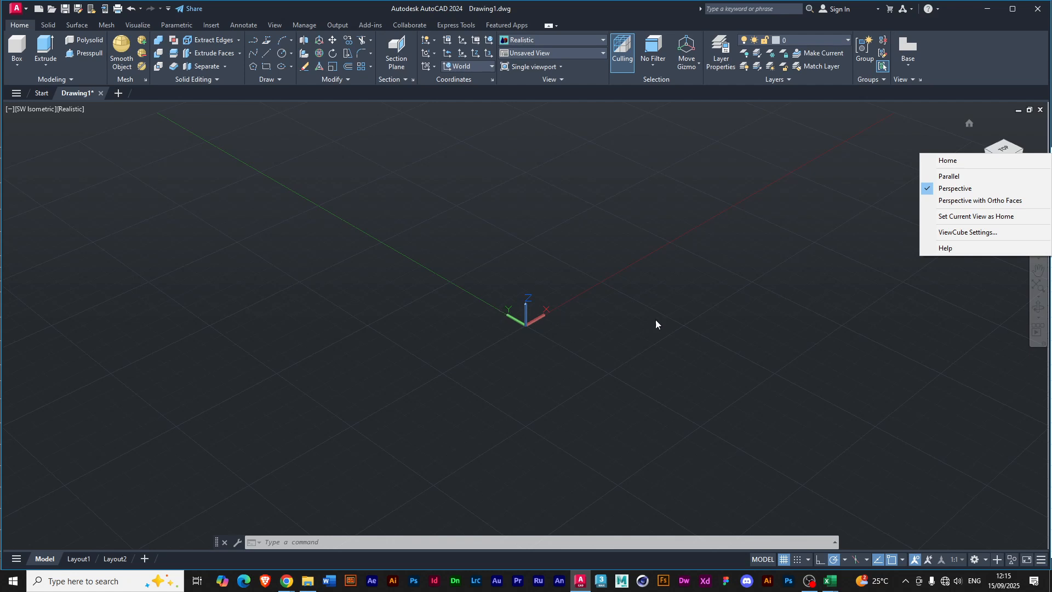
left_click(973, 176)
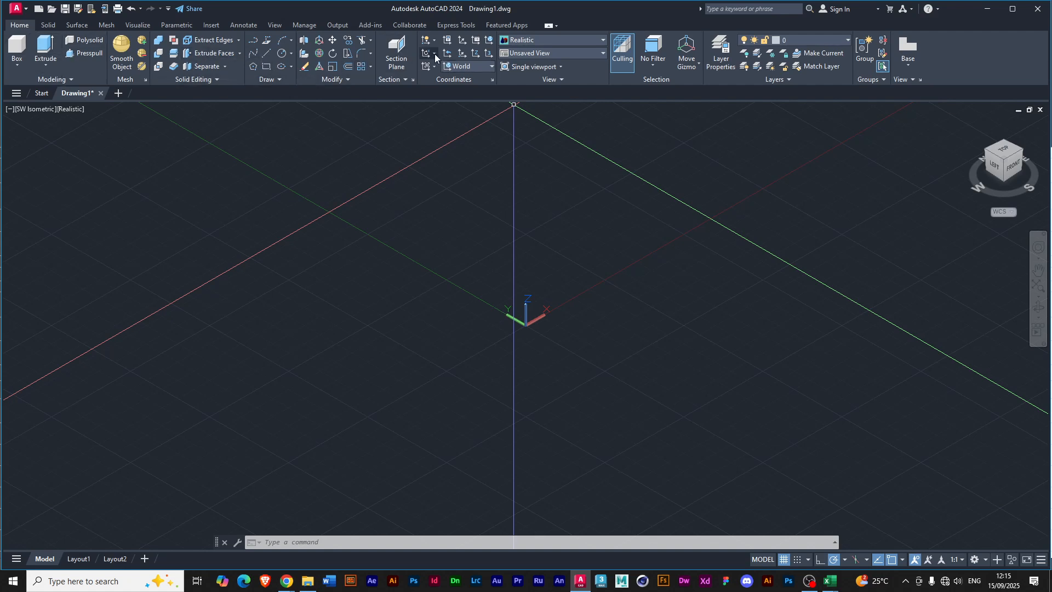
Review the available workspaces and workspace settings without changing the current workspace.
left_click(985, 560)
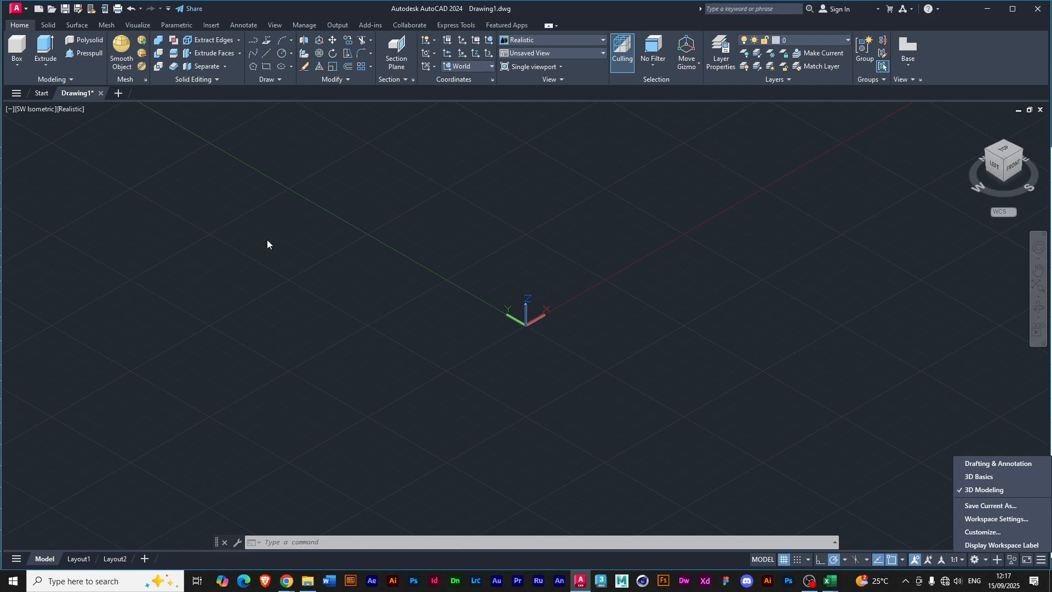
left_click(880, 459)
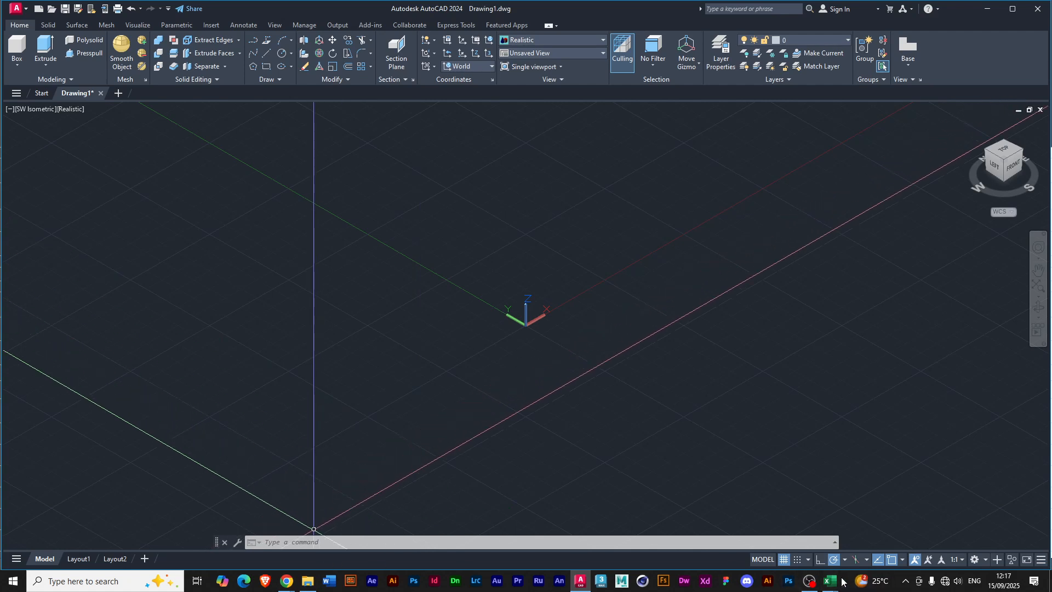
Switch to the Sem 3_6884.xlsx workbook in Excel, check the Model Designing with AutoCAD session list and return to the AutoCAD drawing.
mouse_move(833, 581)
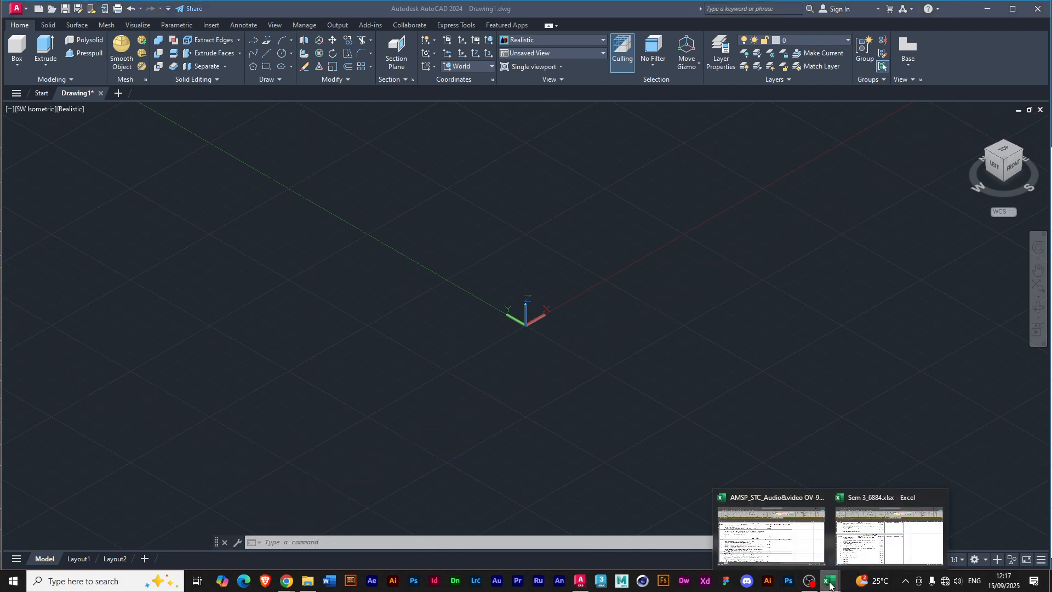
left_click(860, 547)
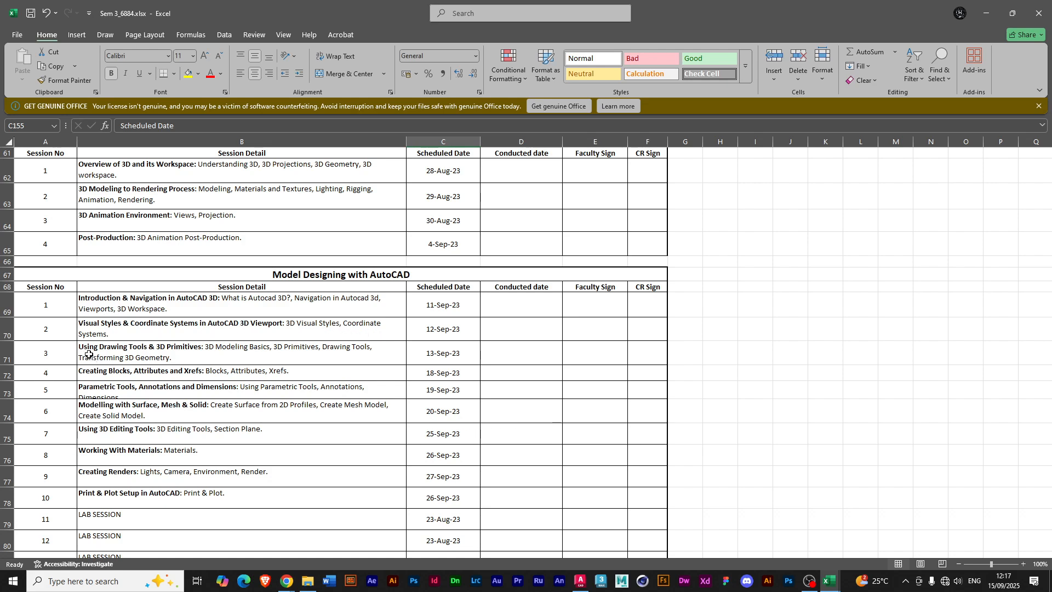
left_click(580, 581)
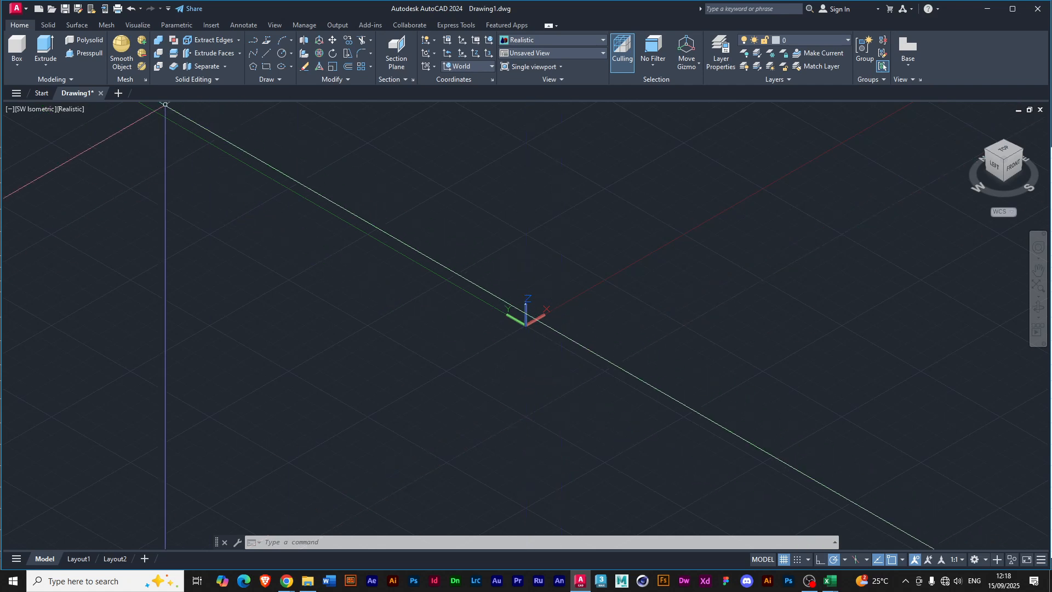
Draw a solid box around the origin by picking two opposite base corners and a height.
left_click(17, 57)
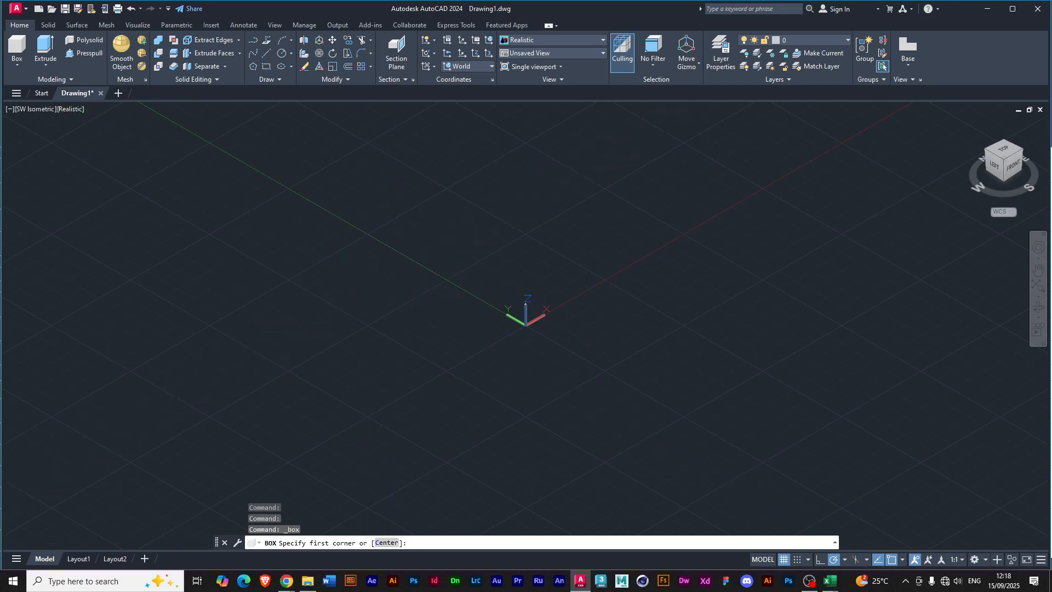
left_click(398, 294)
left_click(694, 301)
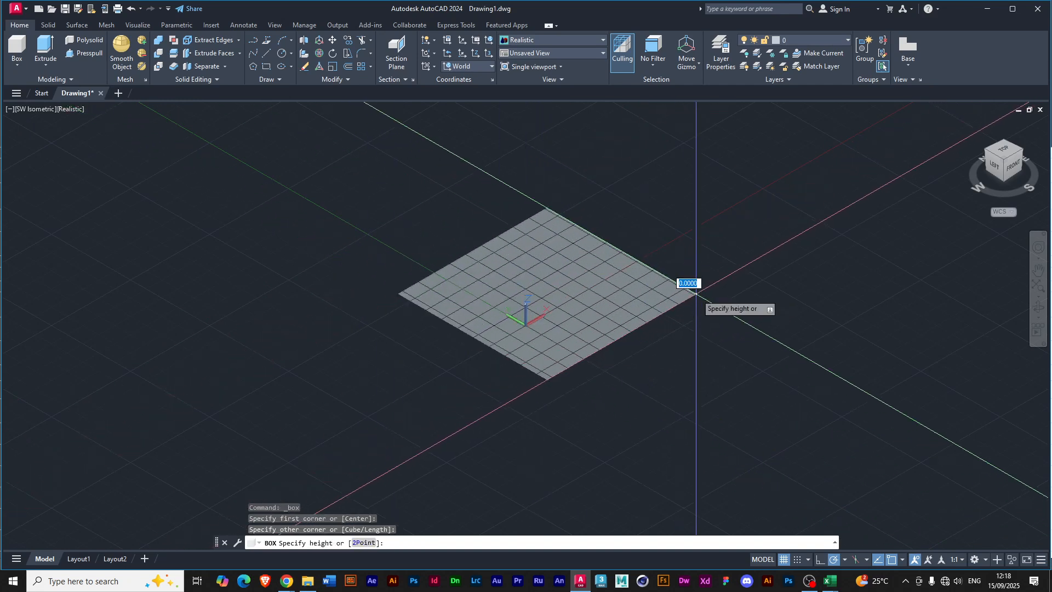
left_click(675, 170)
scroll(562, 242, "down", 4)
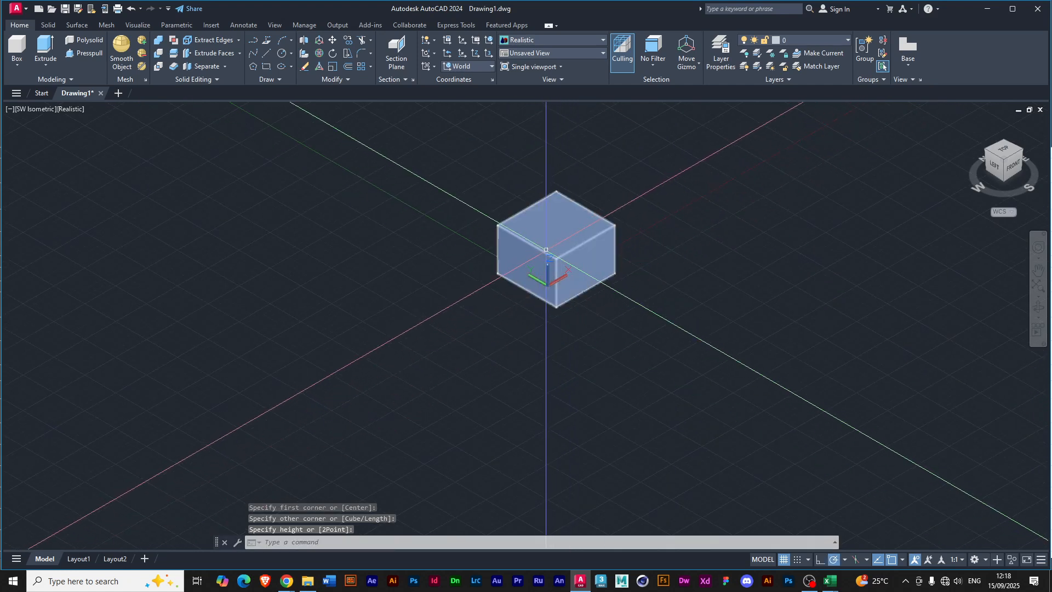
Move the box slightly upward along the Z axis and forward along the X axis with the Move gizmo, and deselect it.
left_click(558, 250)
left_click(558, 219)
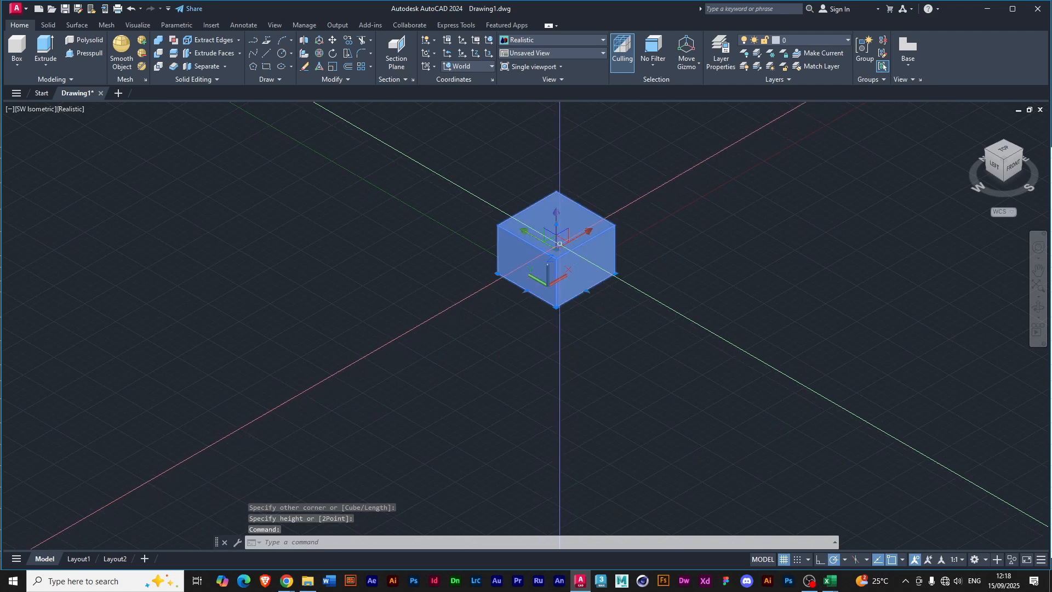
left_click(556, 247)
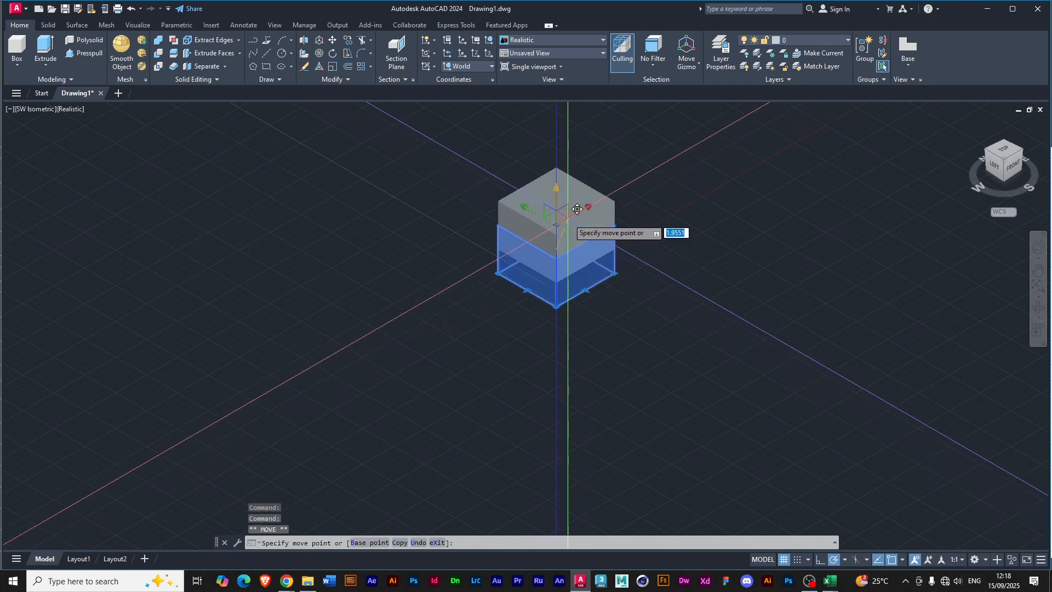
left_click(584, 217)
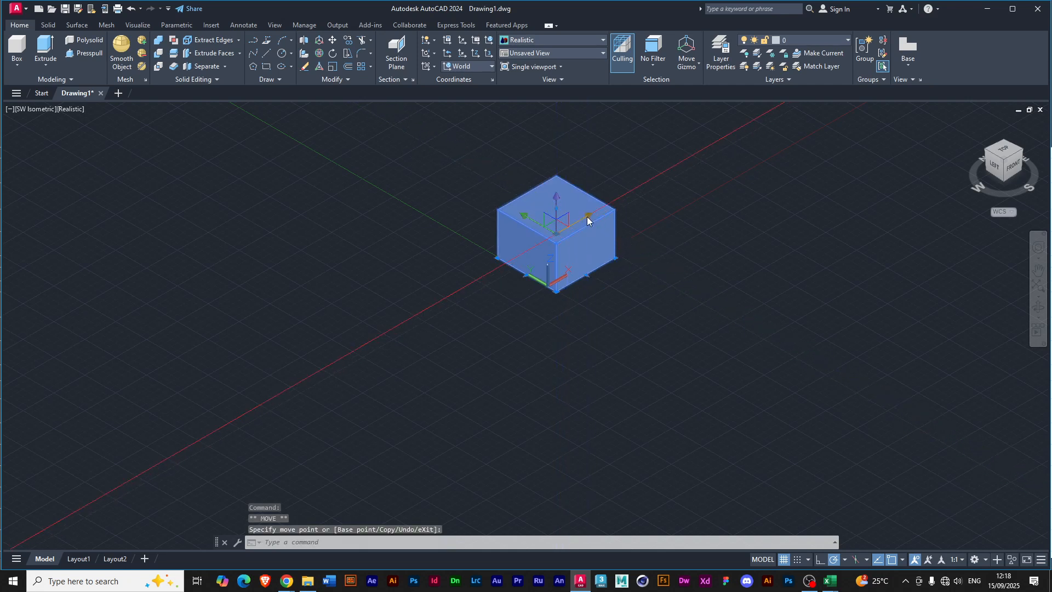
left_click(587, 221)
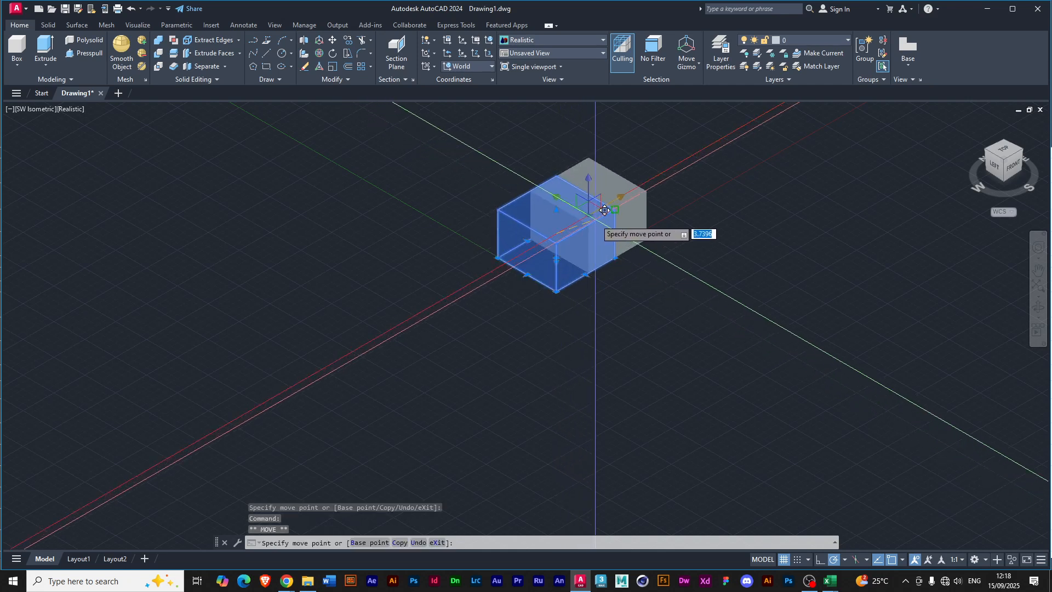
left_click(602, 212)
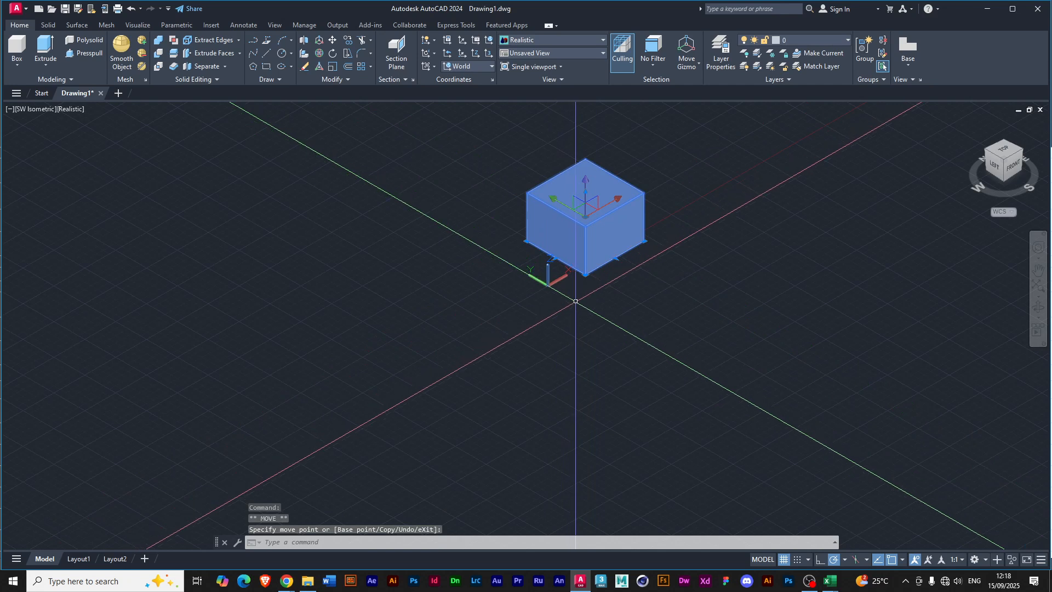
key("Escape")
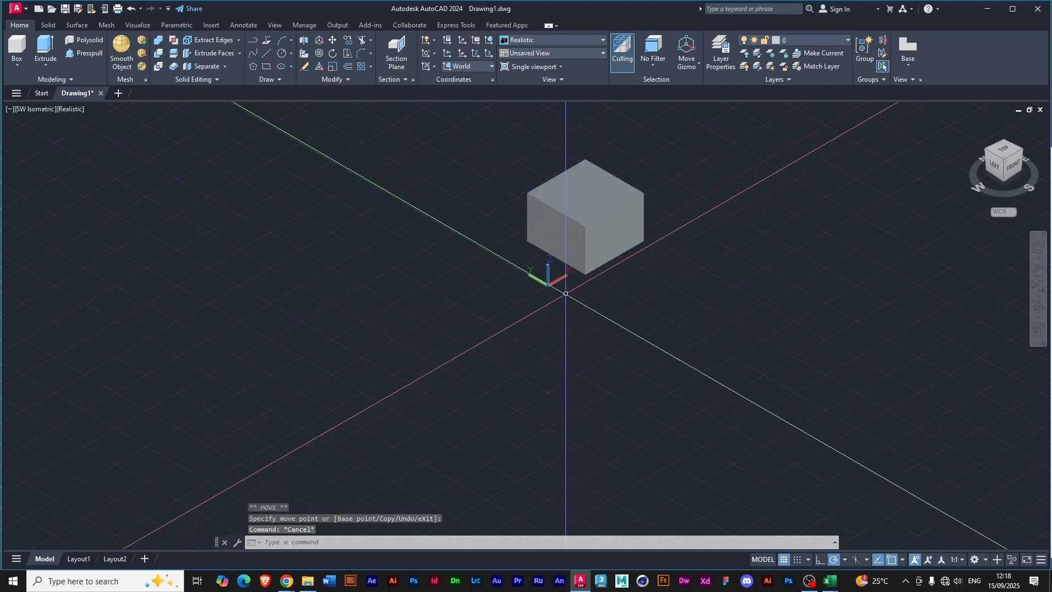
Examine the in-viewport controls for viewport configuration and the list of preset model views.
middle_click_drag(604, 296, 565, 334)
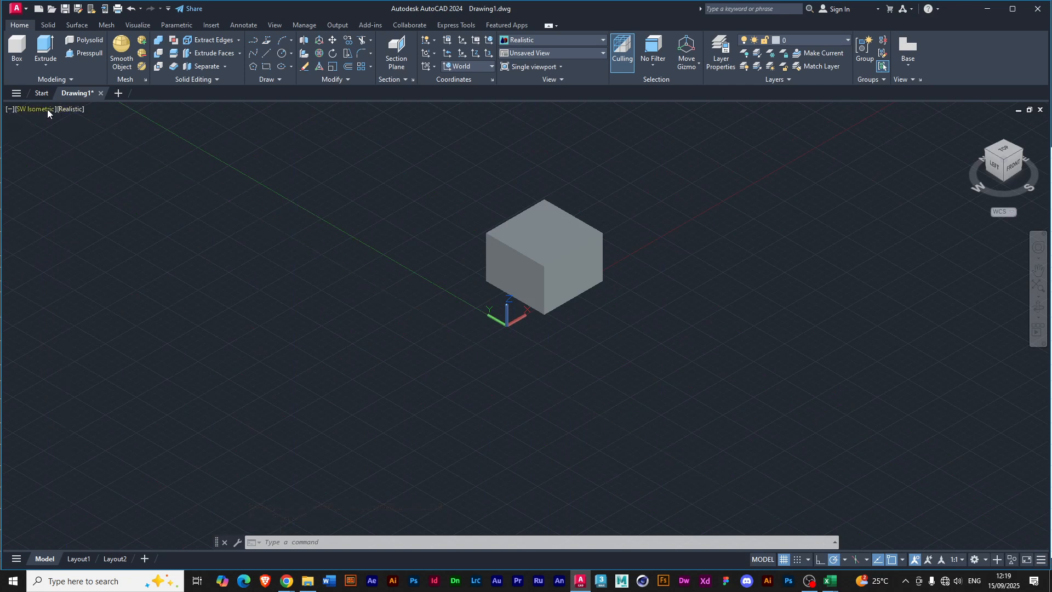
left_click(9, 111)
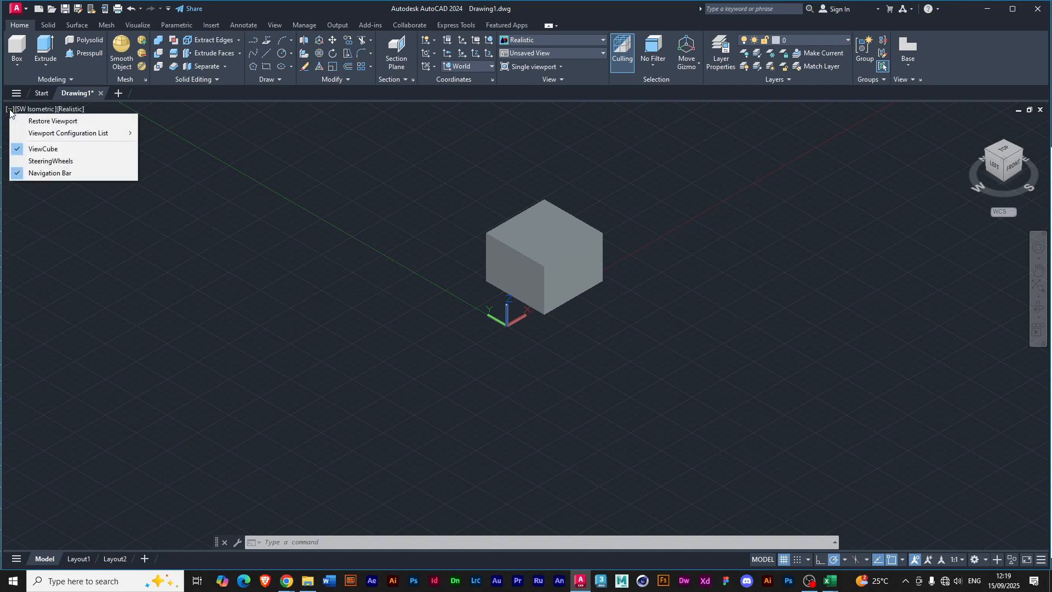
mouse_move(65, 135)
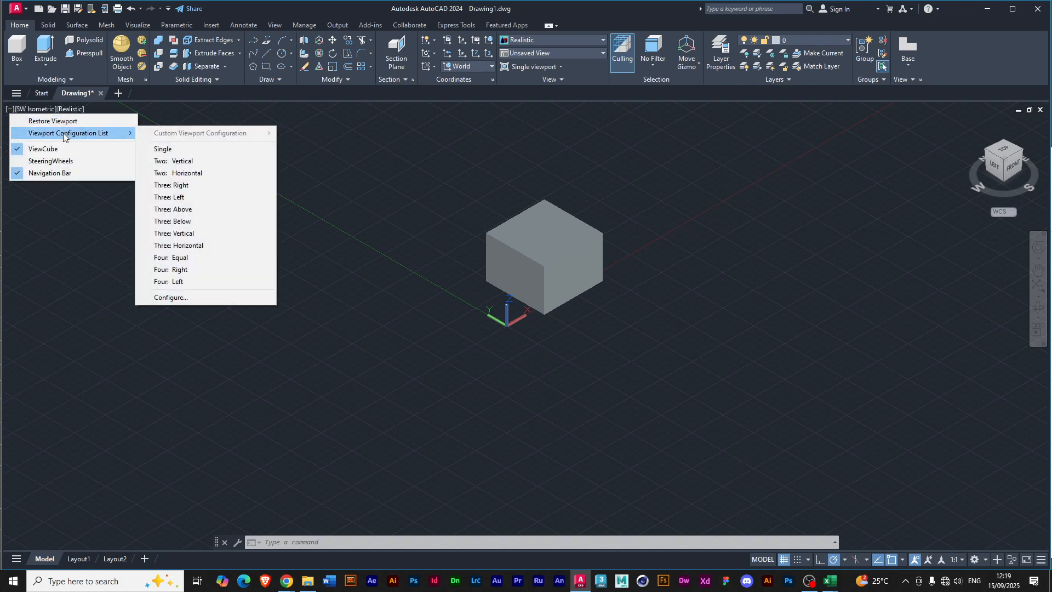
left_click(29, 112)
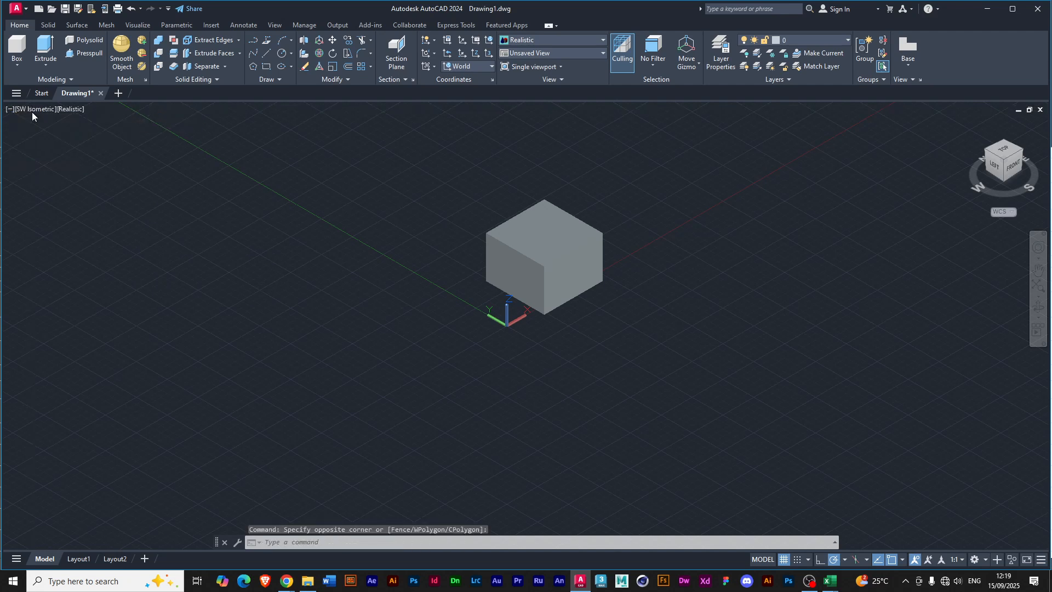
left_click(32, 110)
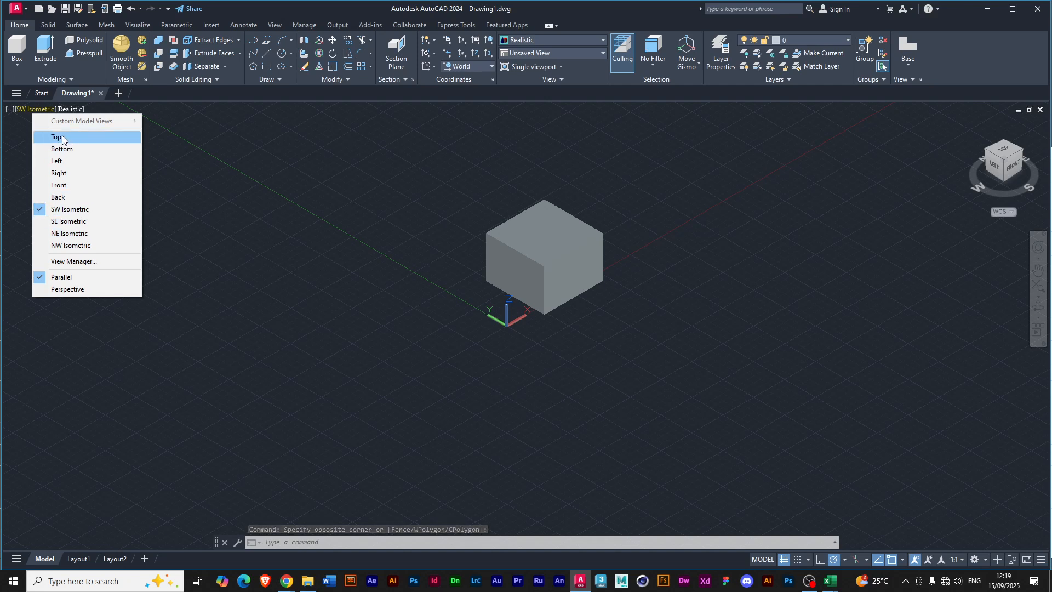
left_click(30, 114)
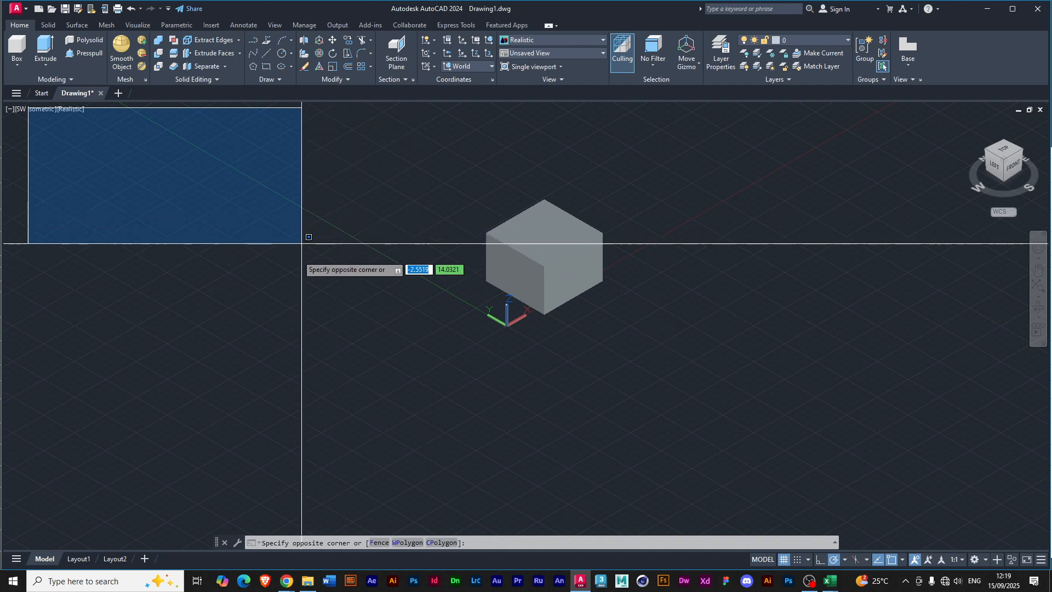
left_click(212, 223)
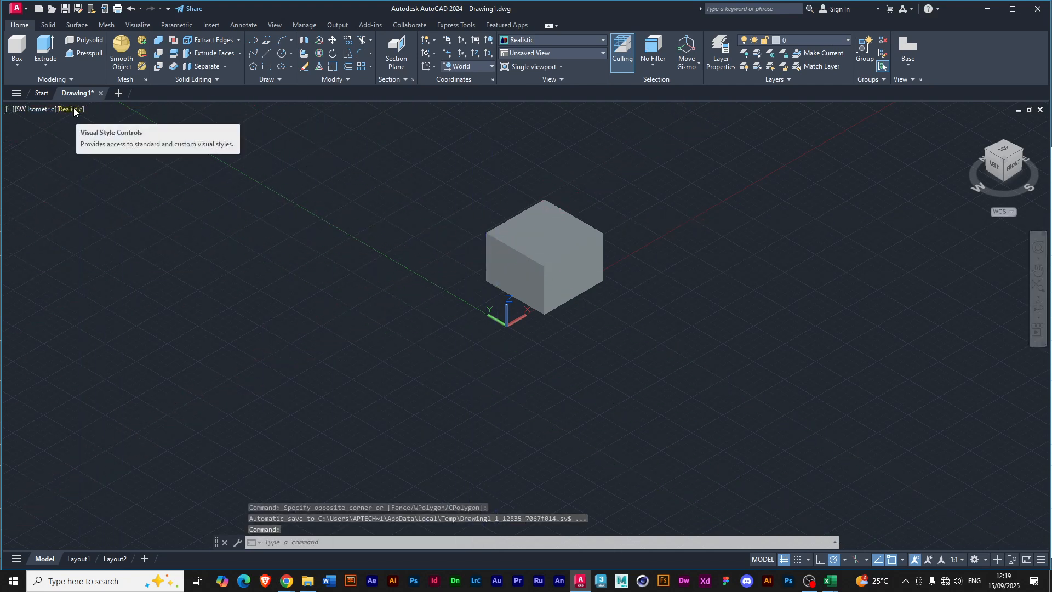
left_click(9, 109)
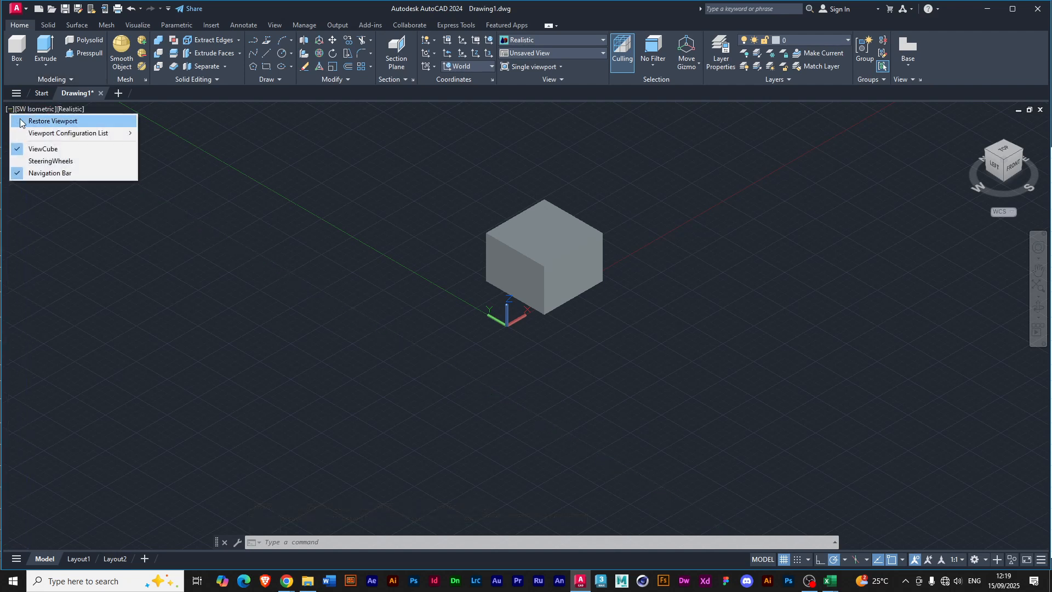
mouse_move(31, 134)
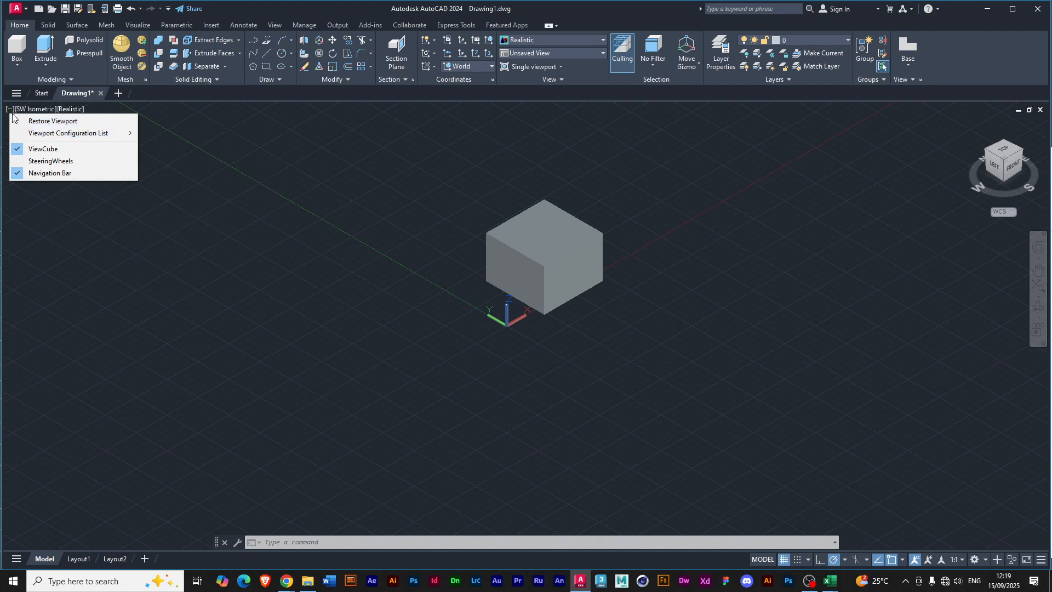
mouse_move(80, 136)
Split the model space into viewports with the Four: Equal configuration.
left_click(137, 24)
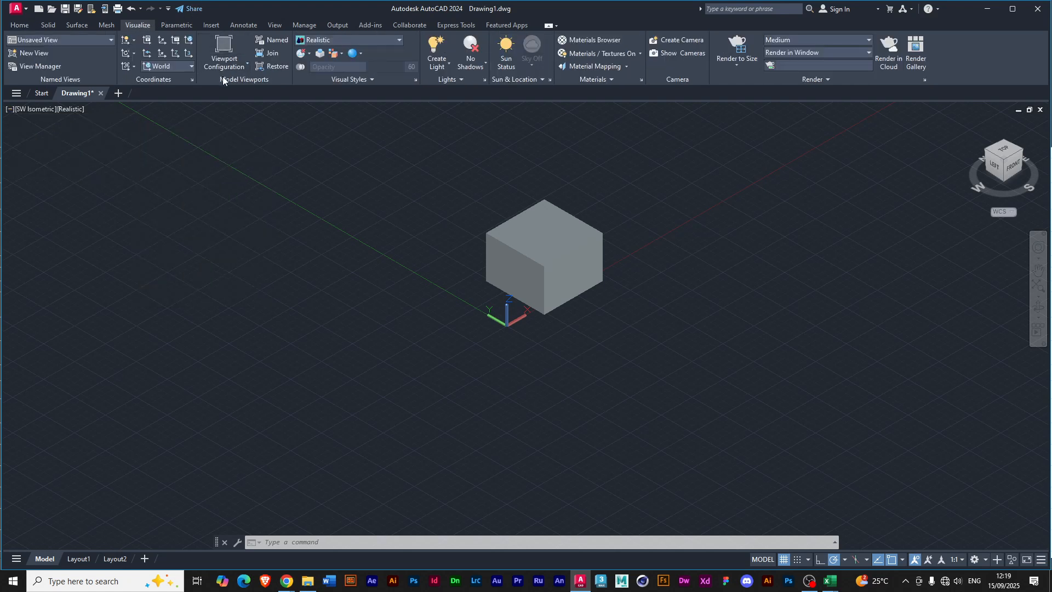
left_click(247, 61)
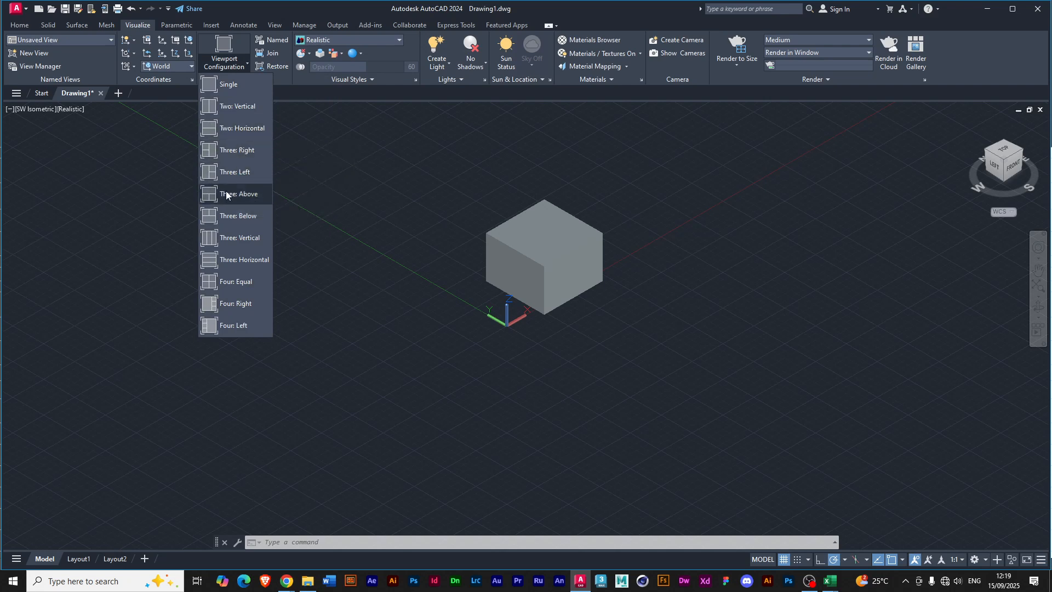
left_click(238, 282)
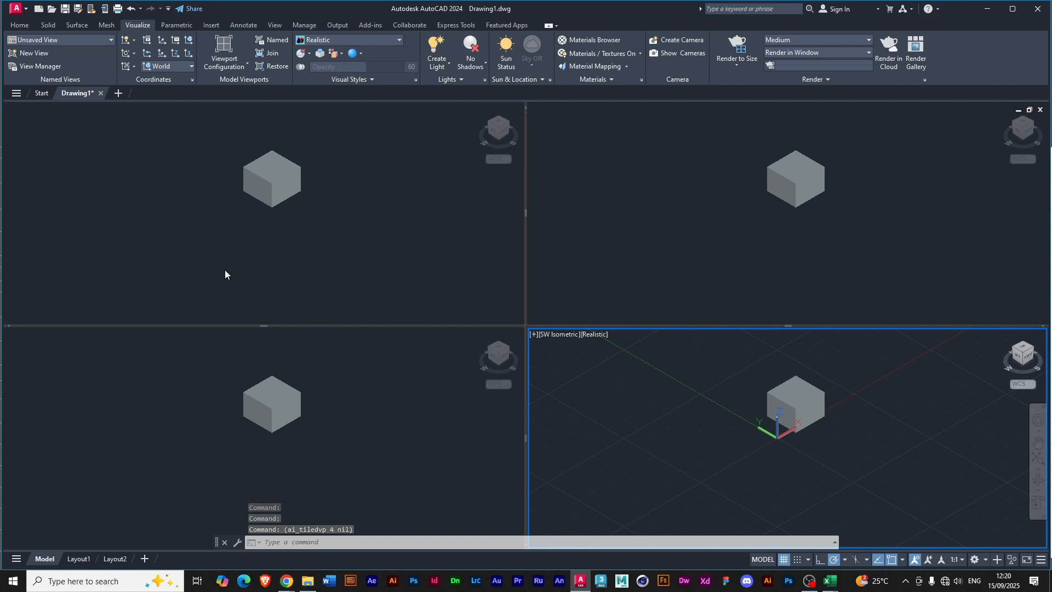
Set the upper-left viewport to the Top view and the lower-left viewport to the Left view.
left_click(141, 163)
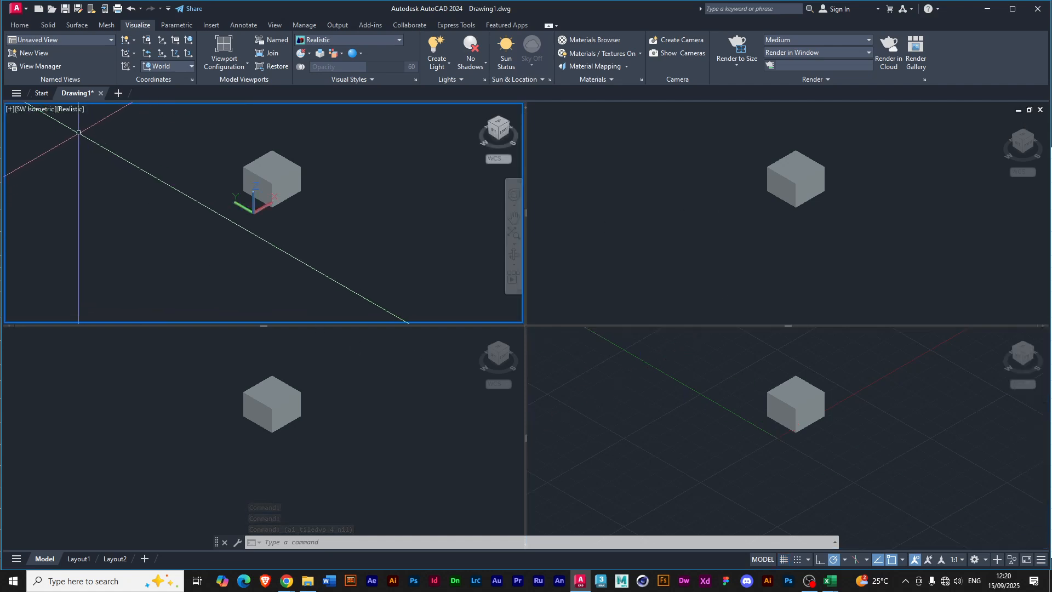
left_click(34, 109)
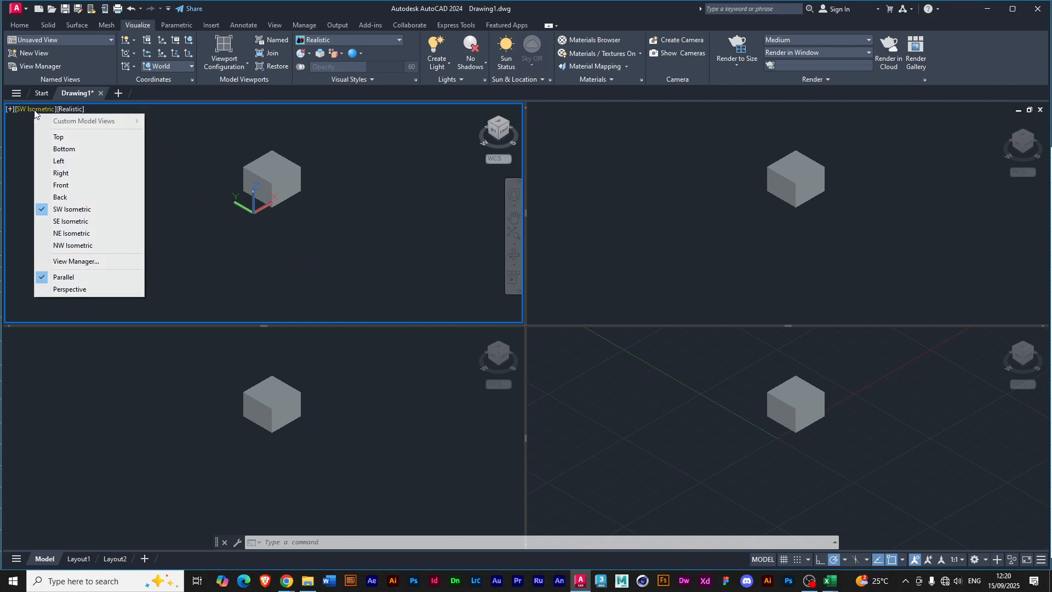
left_click(59, 139)
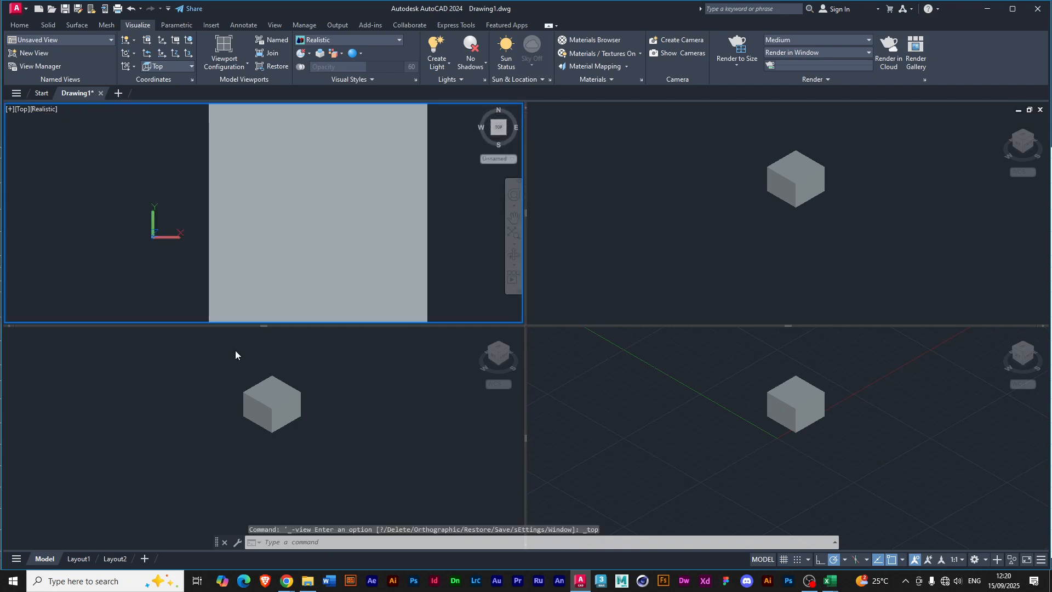
left_click(80, 351)
left_click(22, 334)
left_click(62, 383)
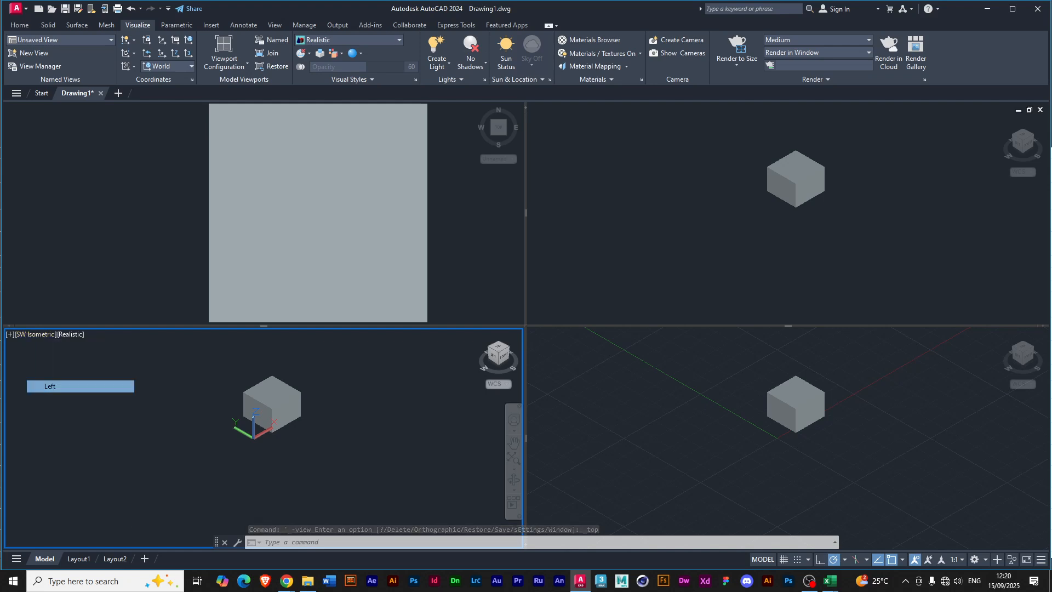
Set the lower-right viewport to the Front view and frame the whole box in it.
left_click(675, 367)
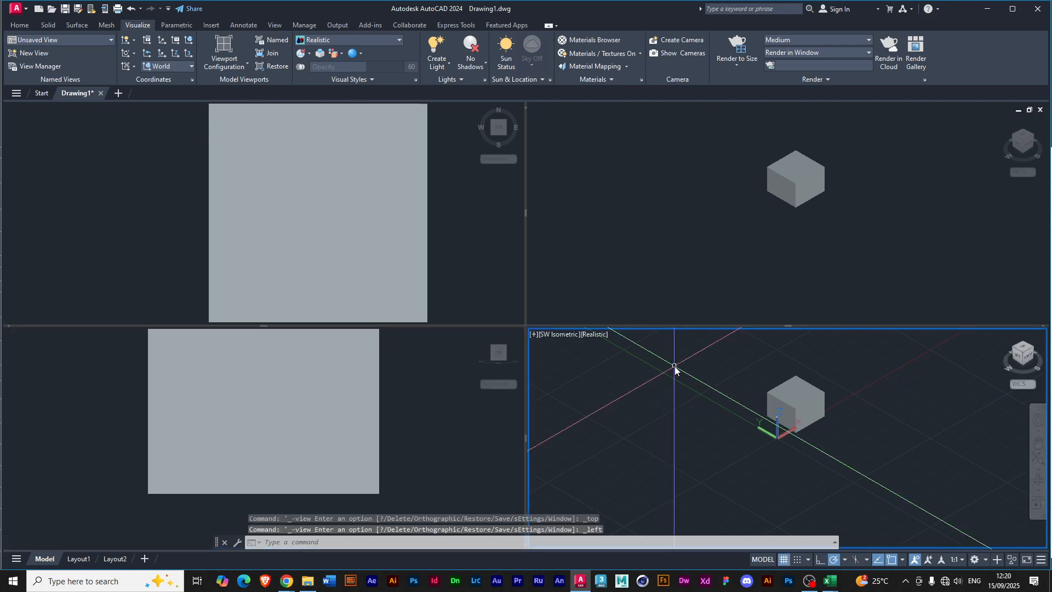
left_click(561, 334)
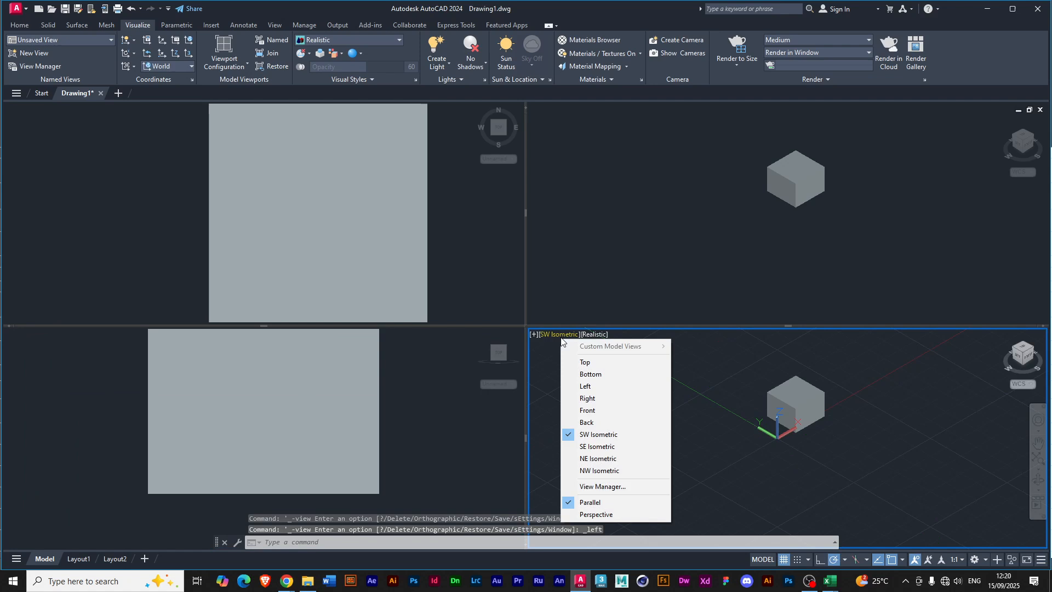
left_click(592, 410)
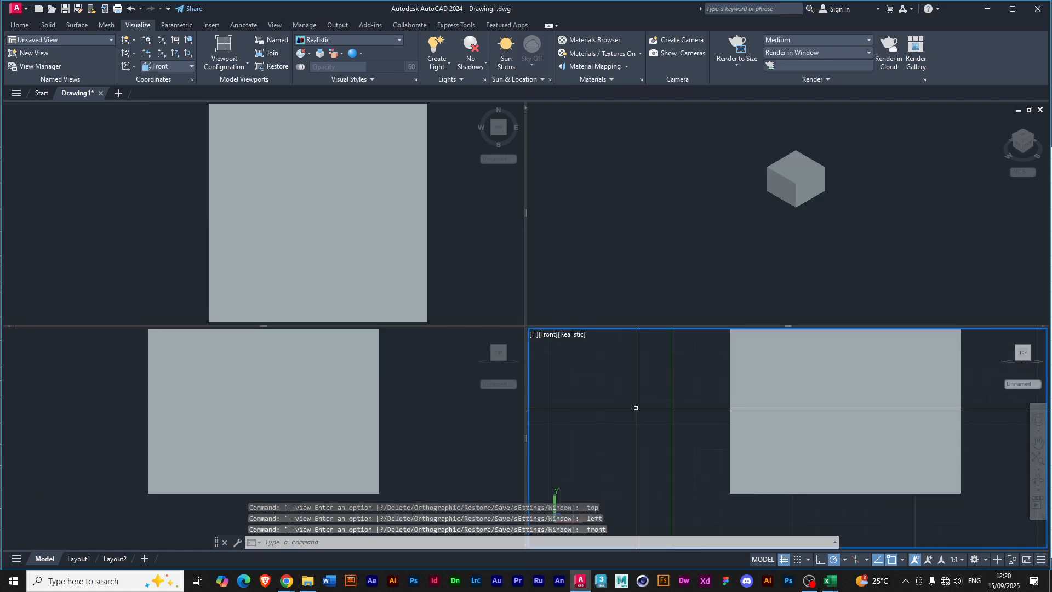
scroll(636, 408, "down", 2)
scroll(574, 417, "down", 2)
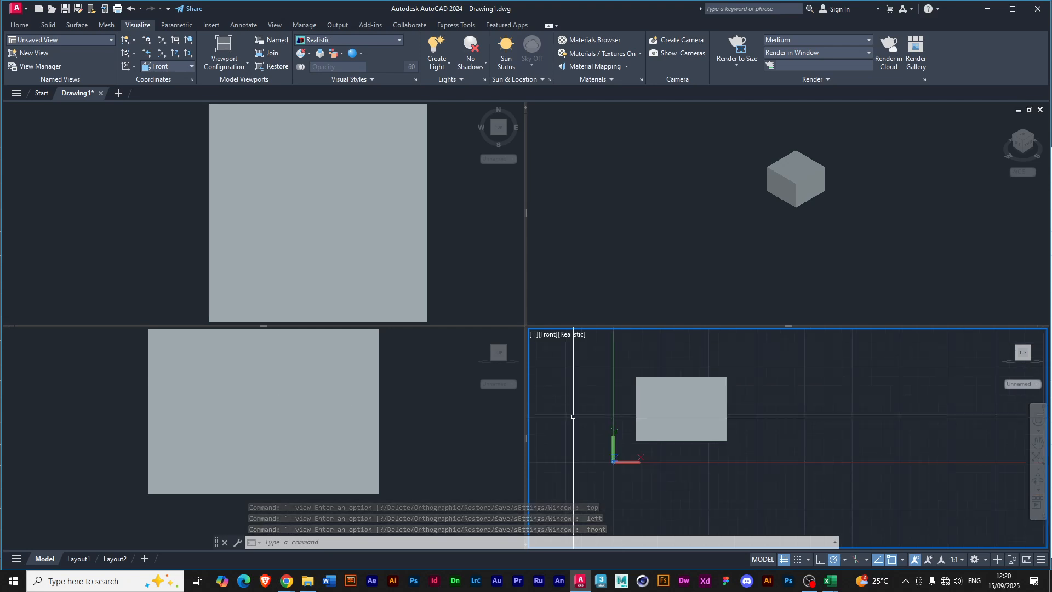
scroll(652, 418, "up", 4)
middle_click_drag(584, 417, 654, 417)
scroll(585, 417, "up", 1)
Frame the whole box in the Left viewport and make the Top viewport current.
left_click(443, 417)
scroll(416, 402, "down", 4)
scroll(414, 401, "up", 2)
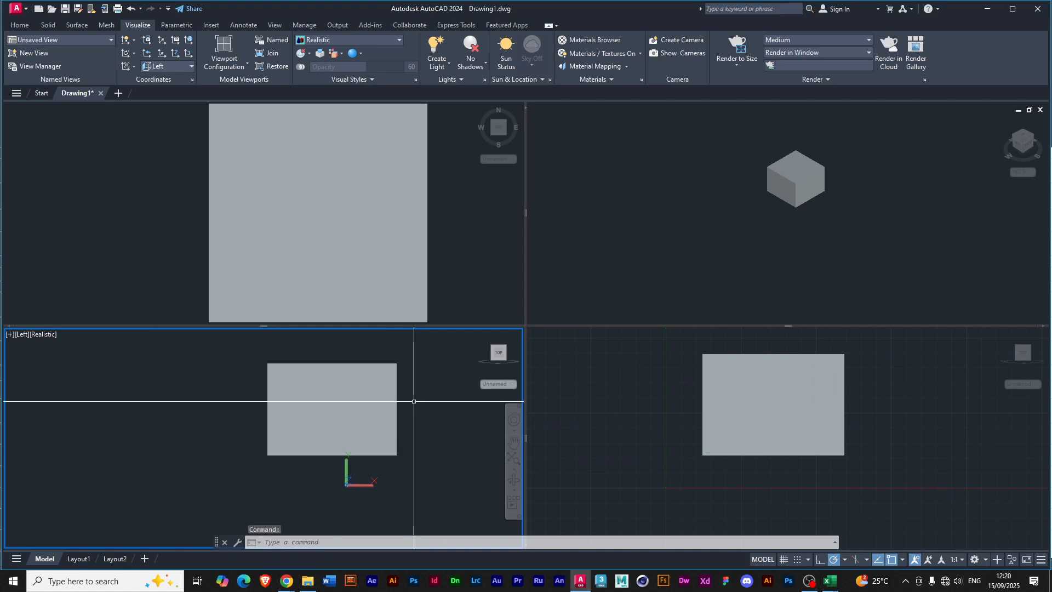
scroll(413, 413, "up", 2)
left_click(375, 269)
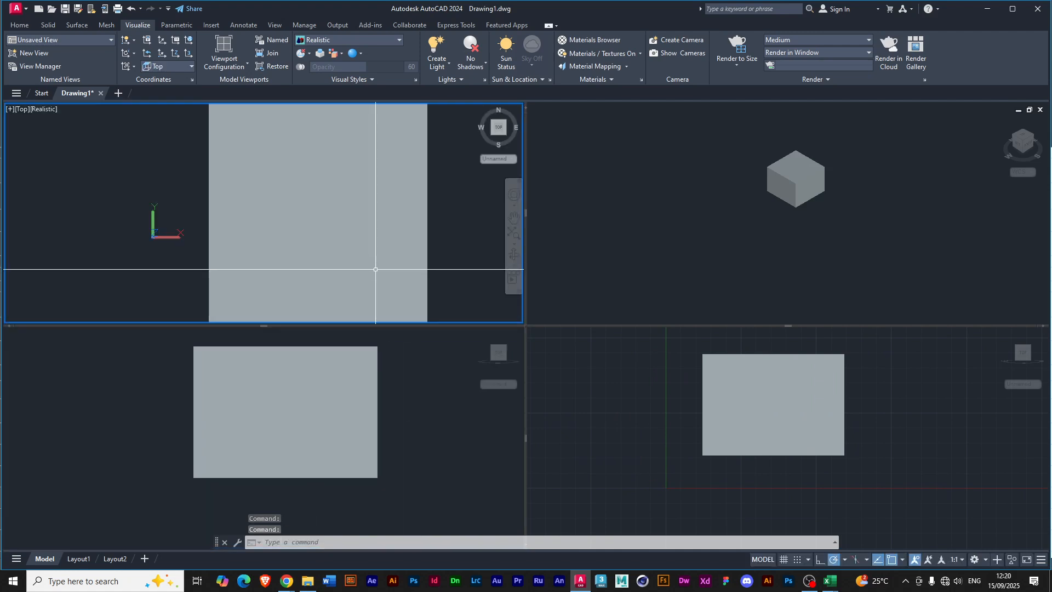
Frame the whole box in the Top viewport and make the SW Isometric viewport current.
scroll(378, 263, "down", 2)
middle_click_drag(435, 251, 402, 248)
left_click(814, 189)
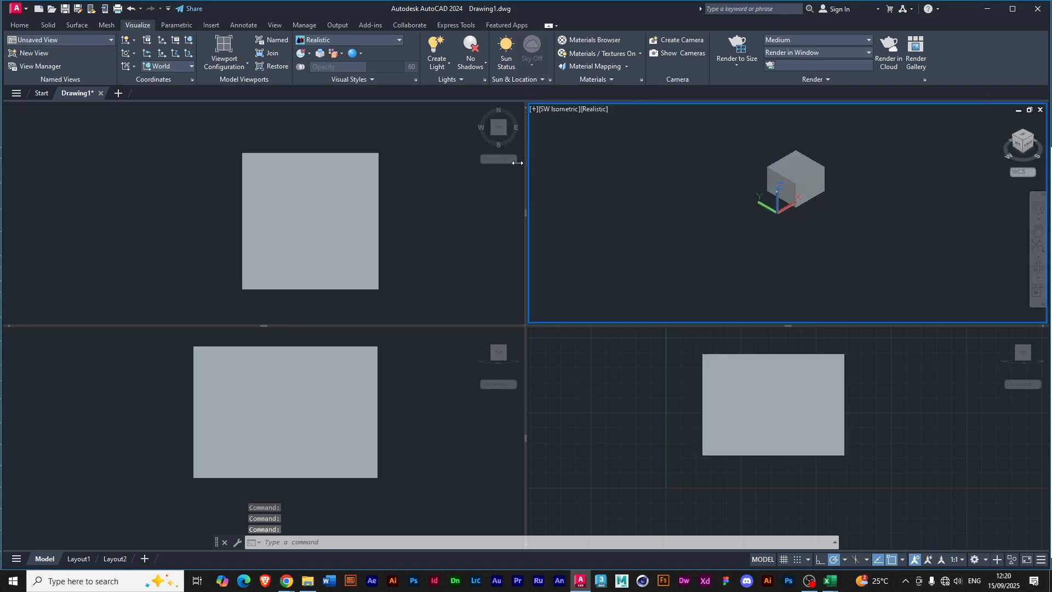
Create a cylinder in front of the box with a radius of about 0.86 and a height of about 2.57.
left_click(21, 26)
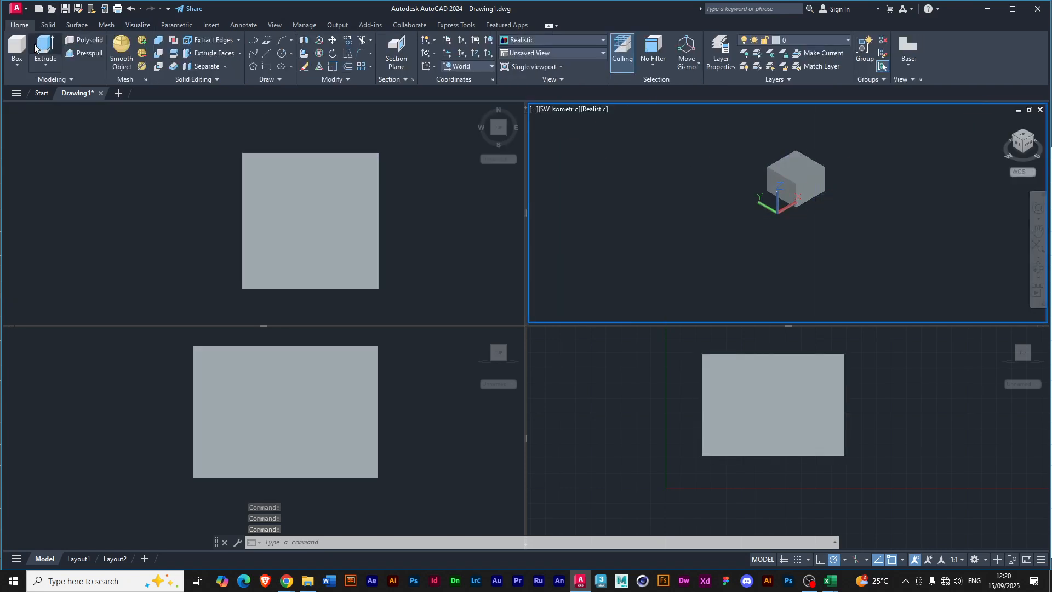
left_click(16, 66)
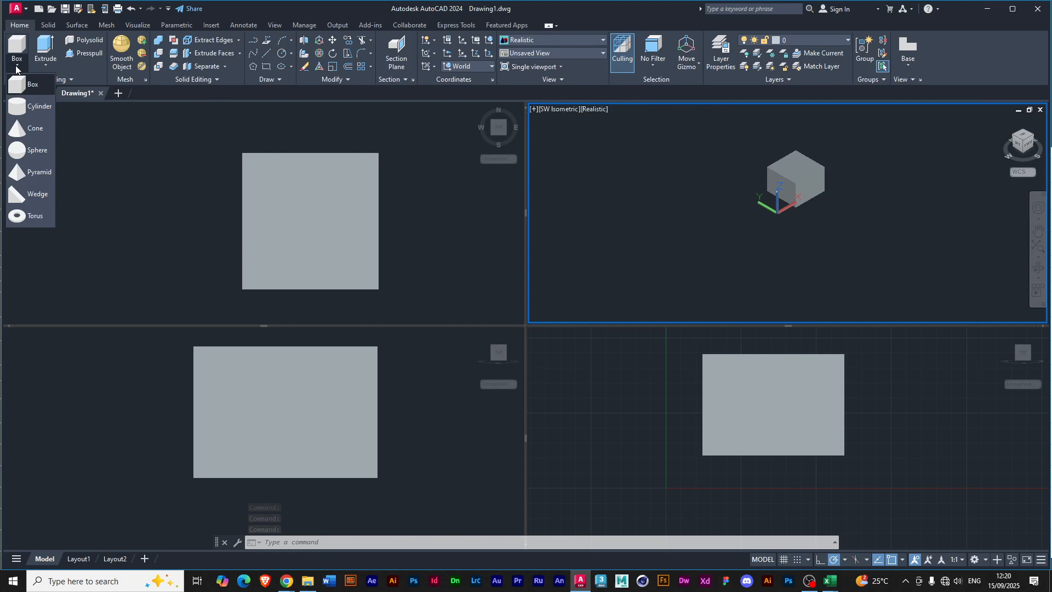
left_click(28, 110)
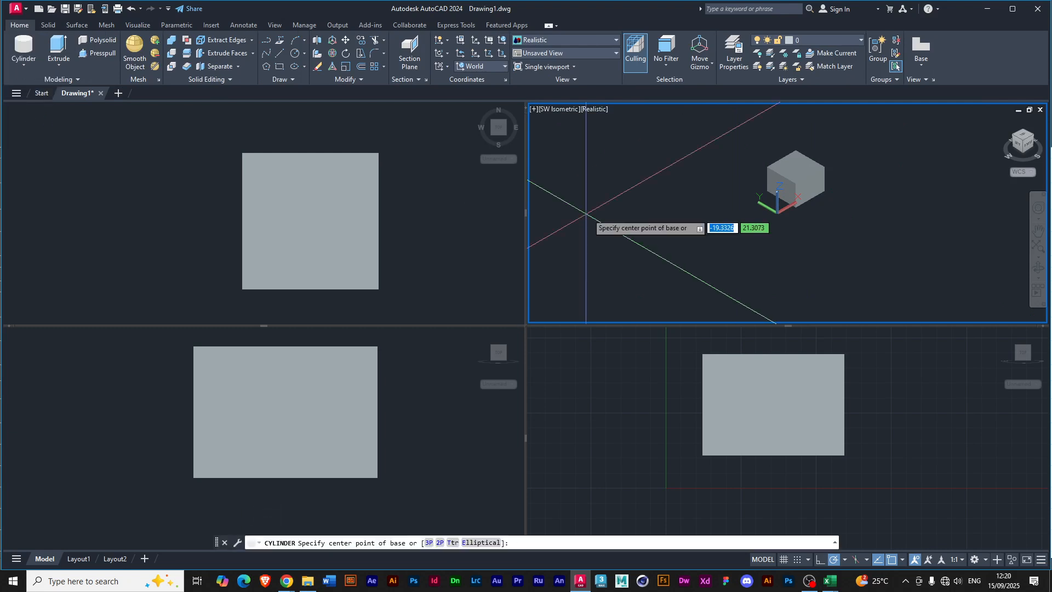
left_click(819, 213)
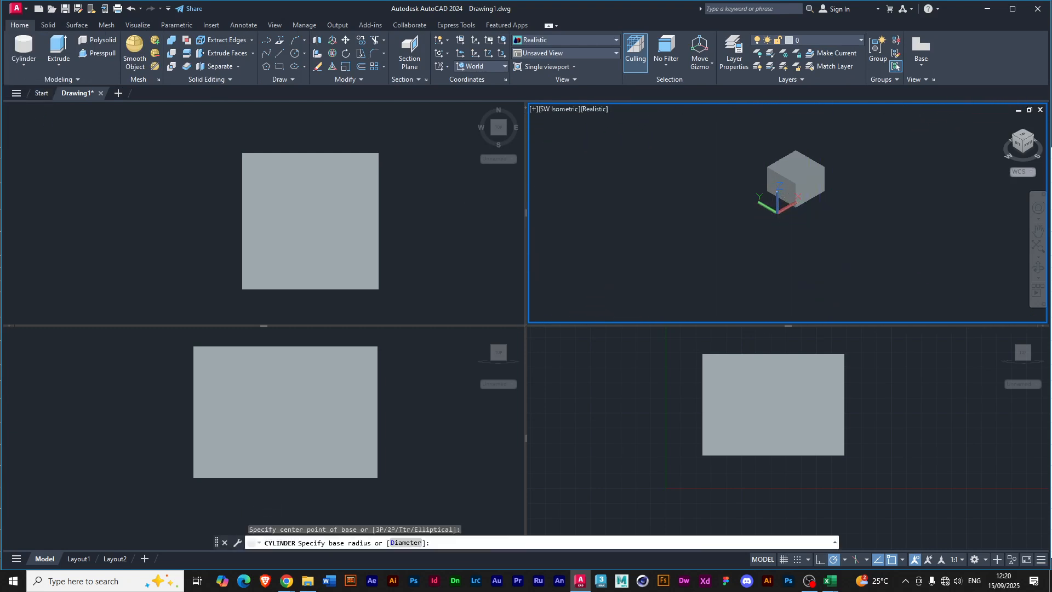
left_click(827, 211)
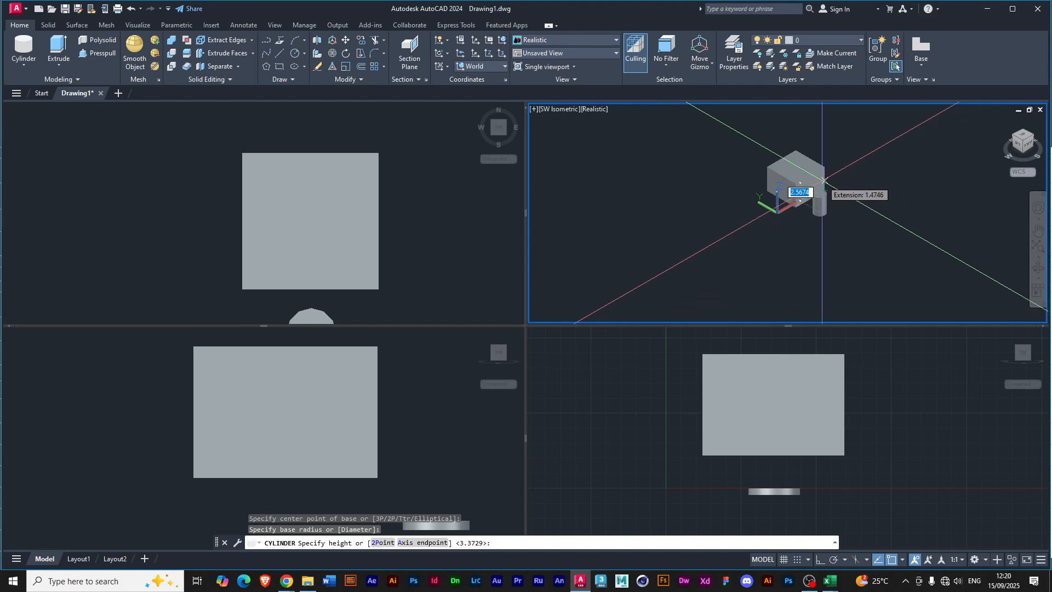
key("Return")
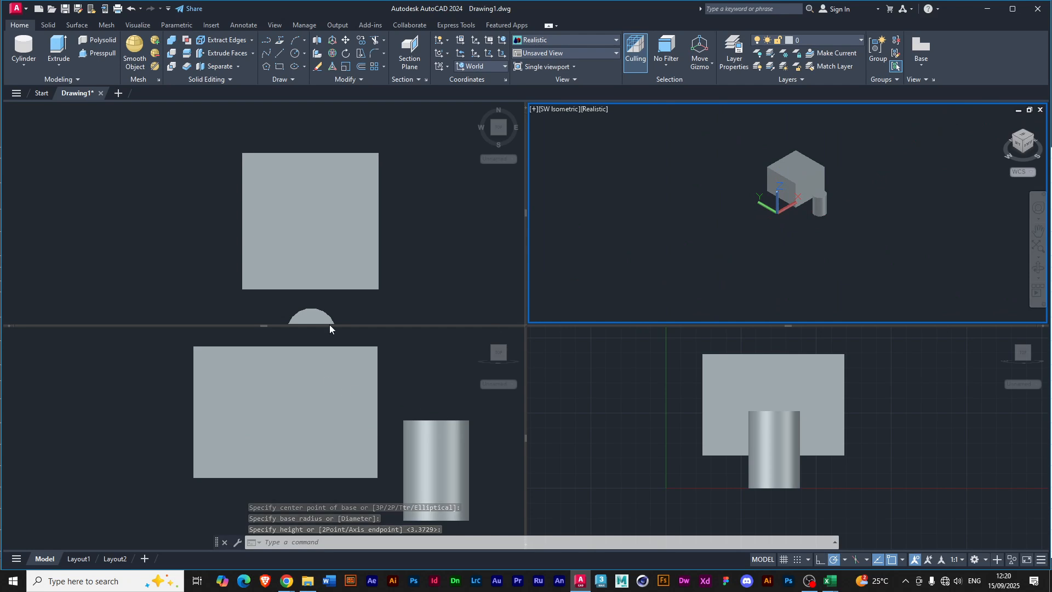
Frame both the box and the cylinder in the SW Isometric and Top viewports.
scroll(342, 255, "down", 4)
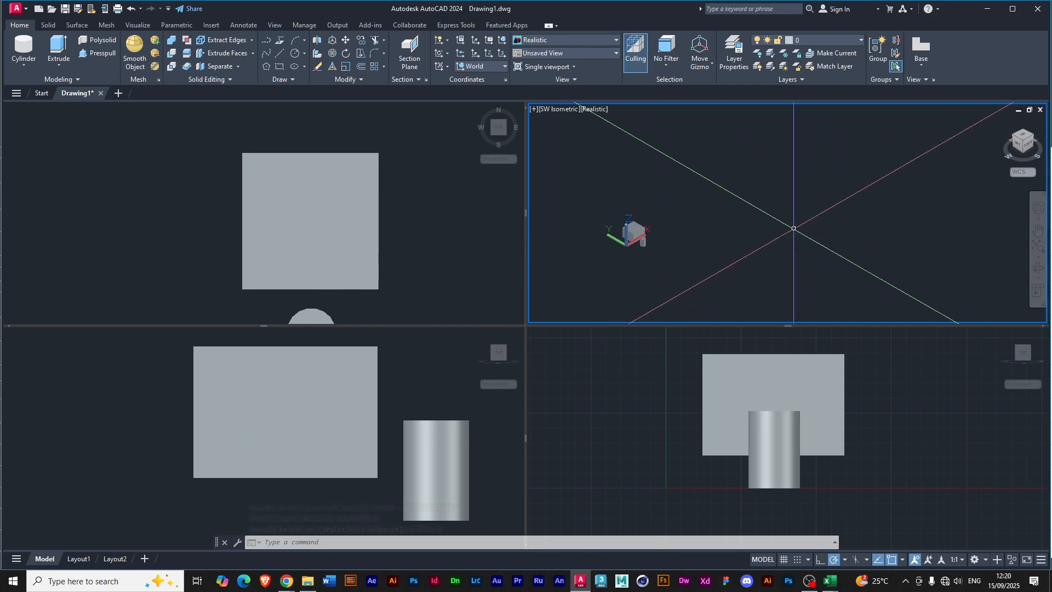
scroll(668, 251, "up", 3)
middle_click_drag(668, 252, 772, 247)
scroll(700, 247, "up", 2)
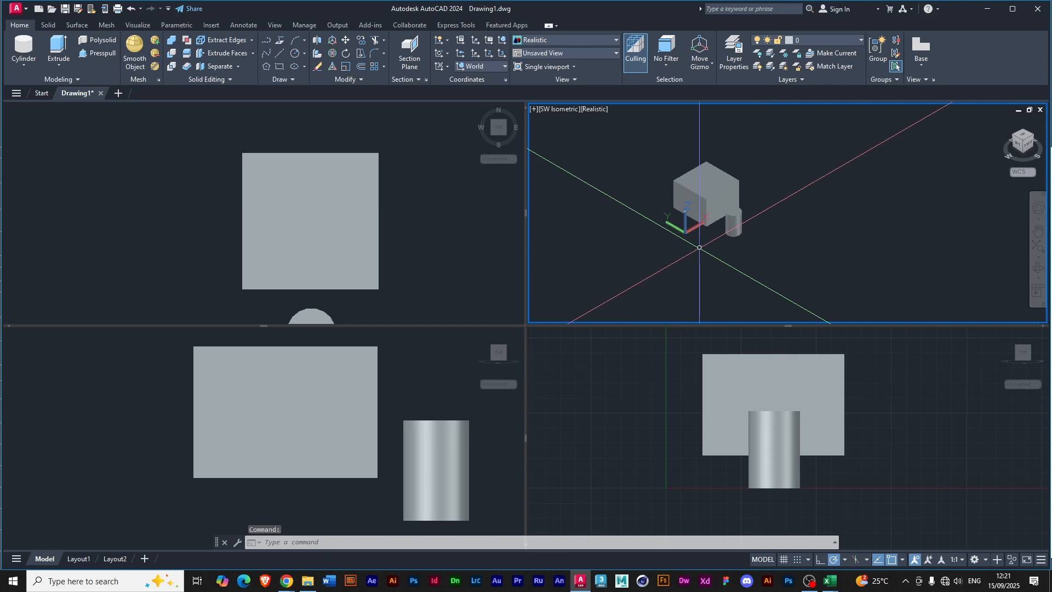
left_click(409, 286)
middle_click_drag(408, 286, 412, 251)
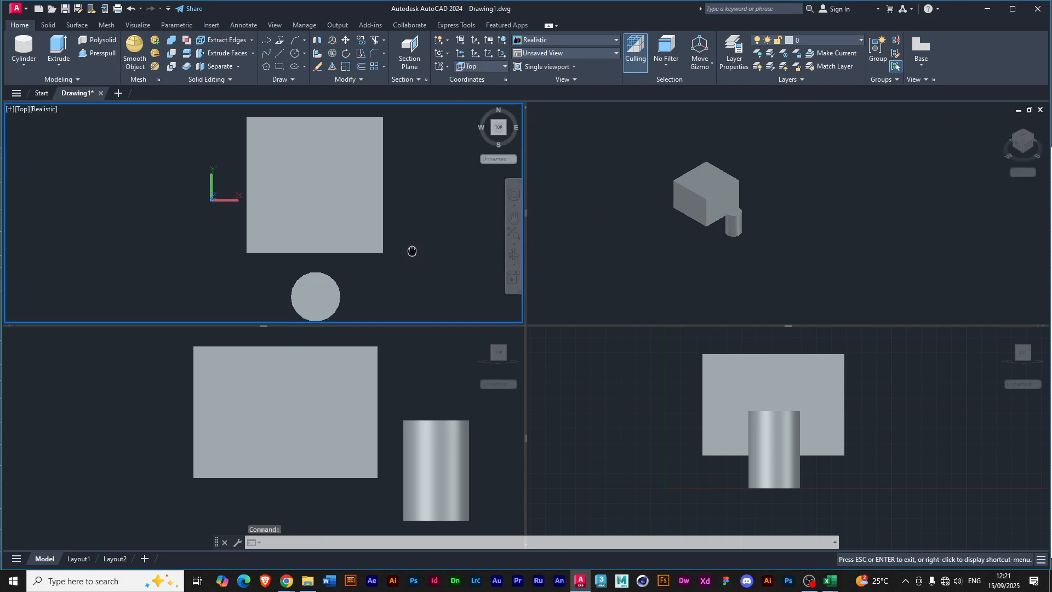
key("Escape")
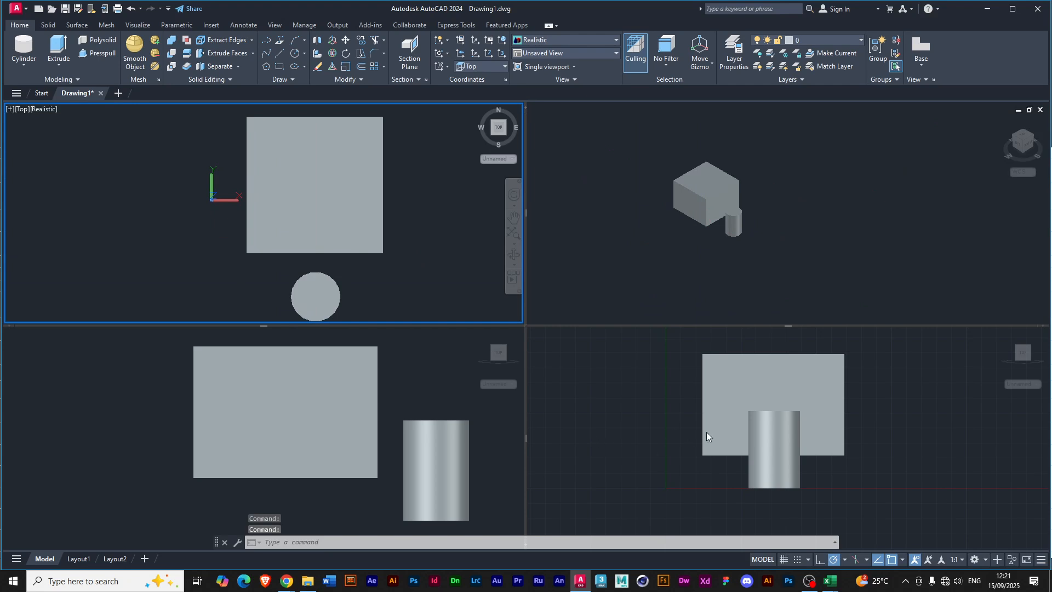
Move the box straight down about 1.09 in the Front viewport so its base is level with the cylinder's base.
left_click(722, 429)
left_click(773, 354)
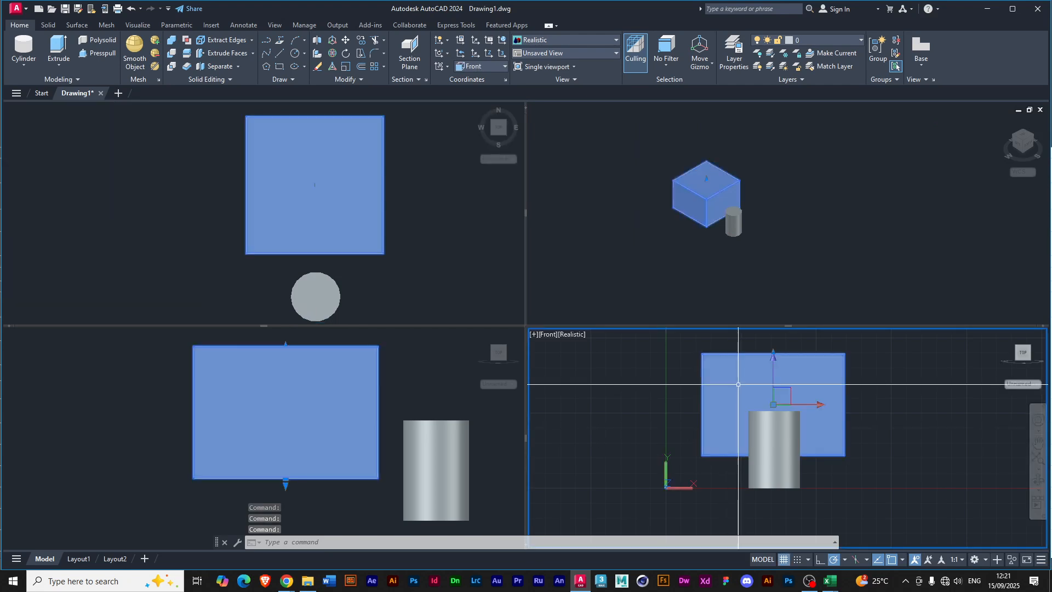
left_click(774, 364)
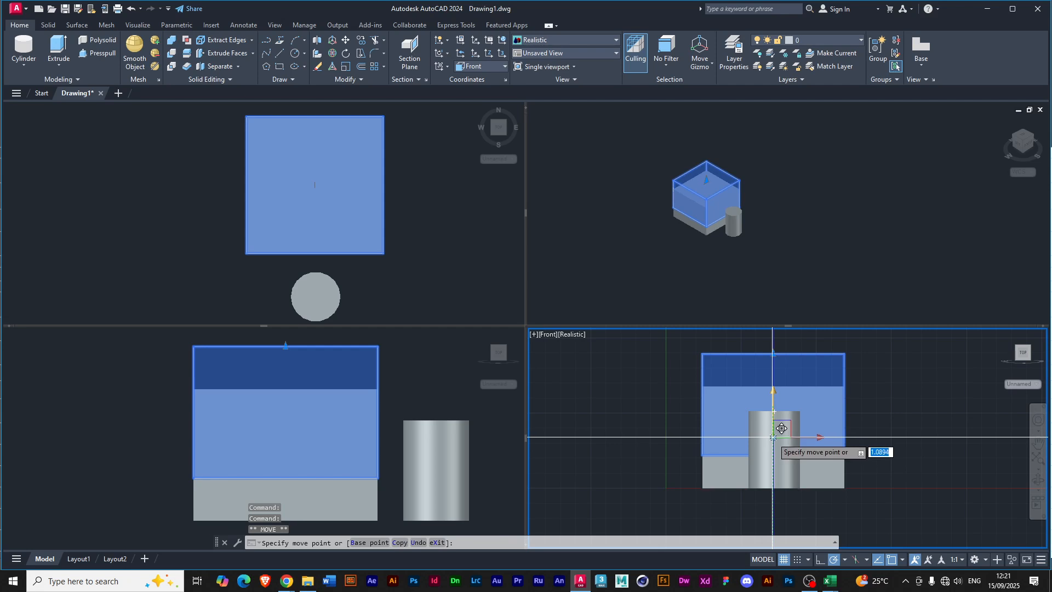
left_click(772, 437)
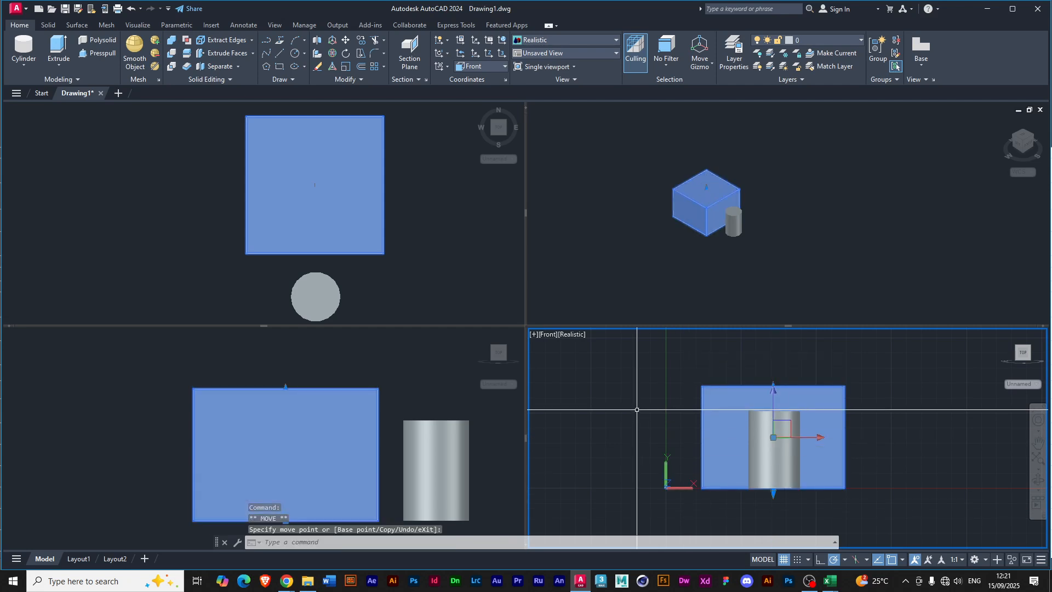
key("Escape")
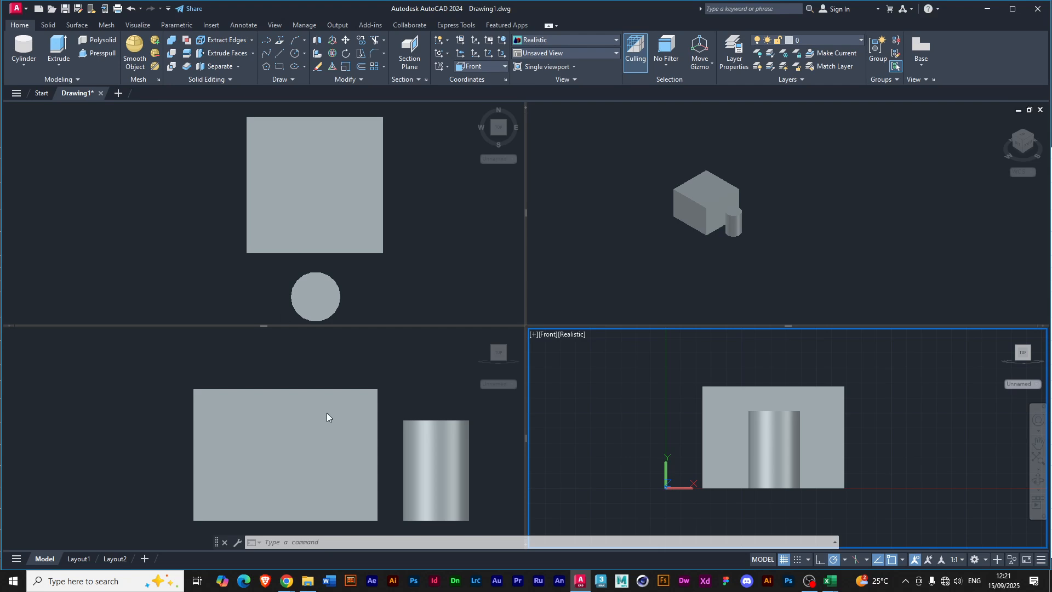
left_click(118, 398)
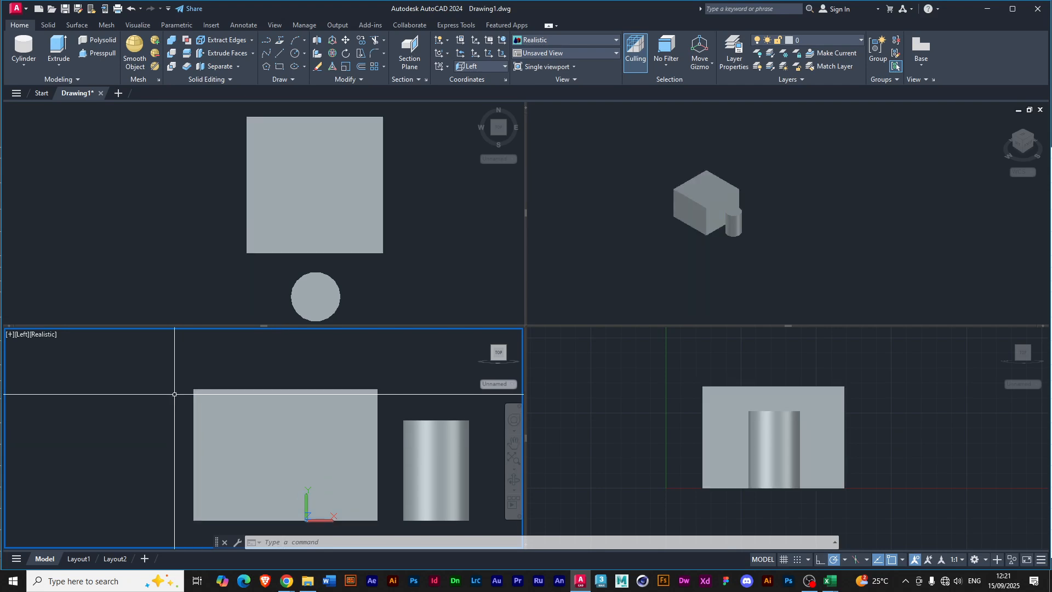
left_click(174, 394)
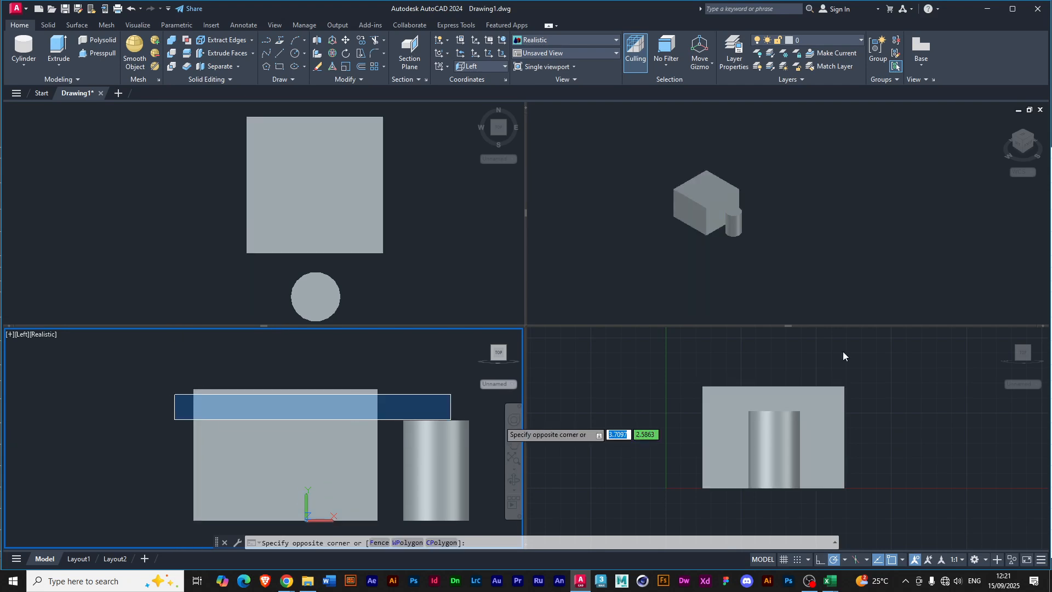
left_click(689, 244)
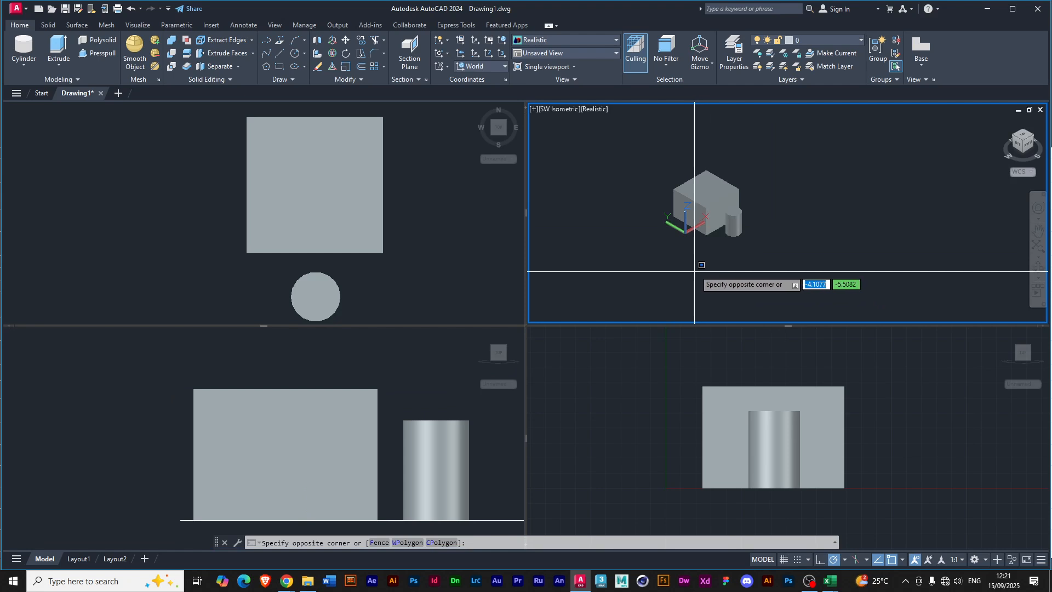
mouse_move(726, 261)
middle_mouse_down("alt")
mouse_move(711, 273)
mouse_move(718, 265)
middle_mouse_up("alt")
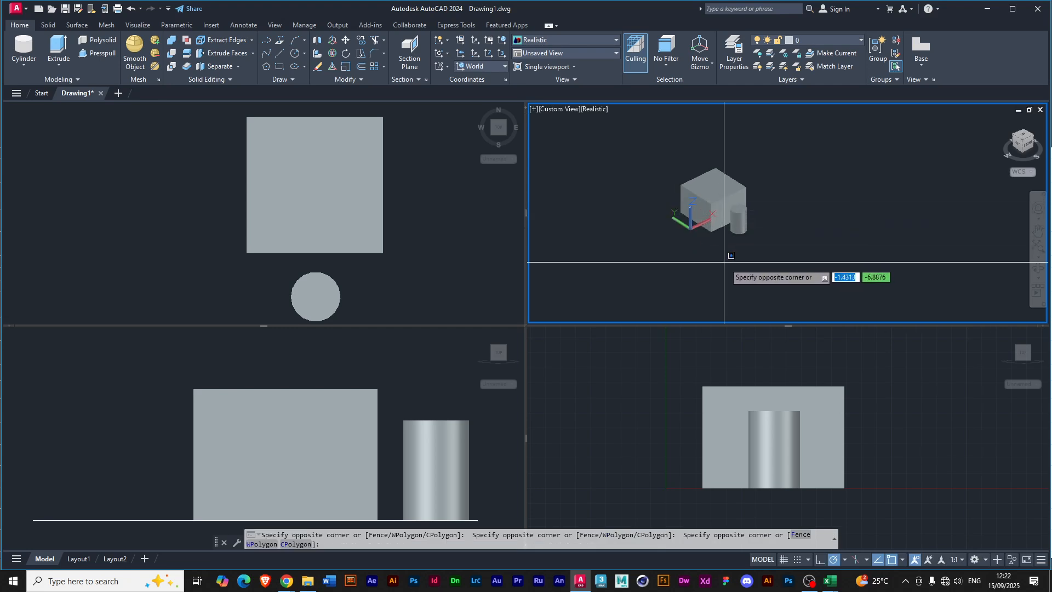
key("Escape")
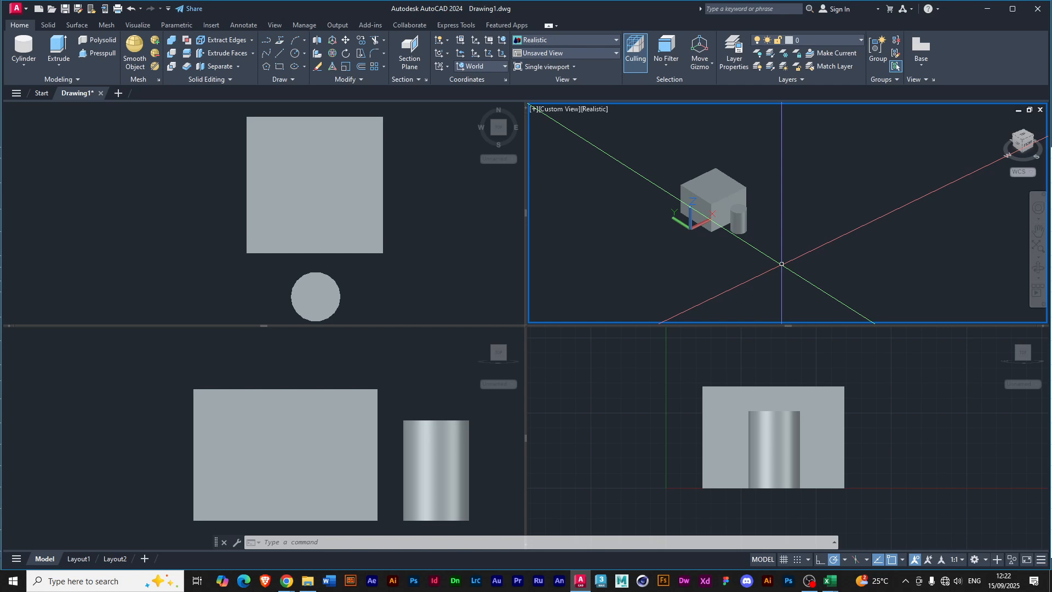
left_click(131, 420)
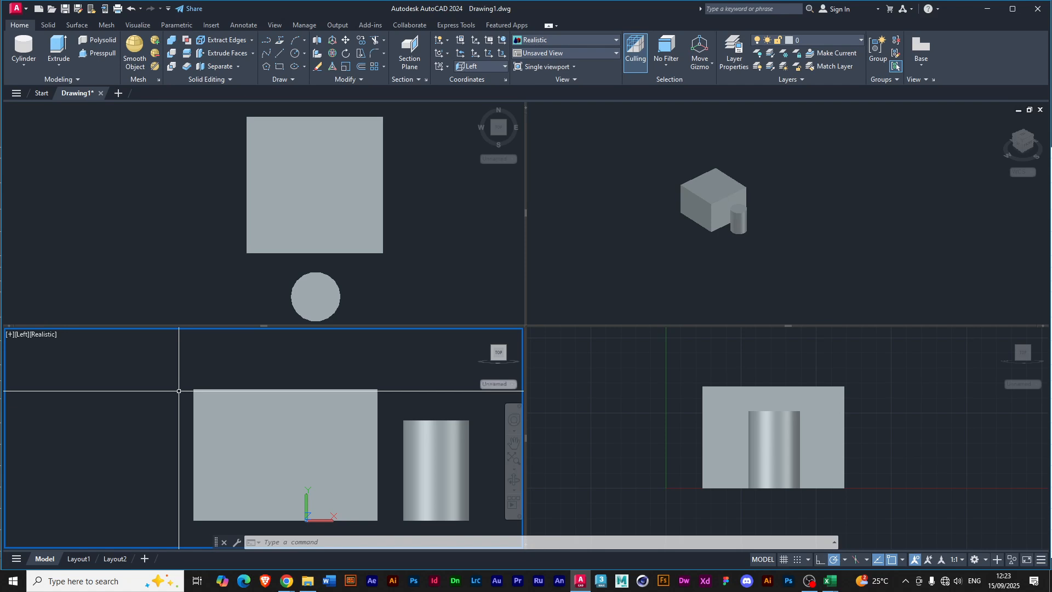
Switch to File Explorer and open the MayaWrk folder inside AMSP on Local Disk (D:).
left_click(311, 582)
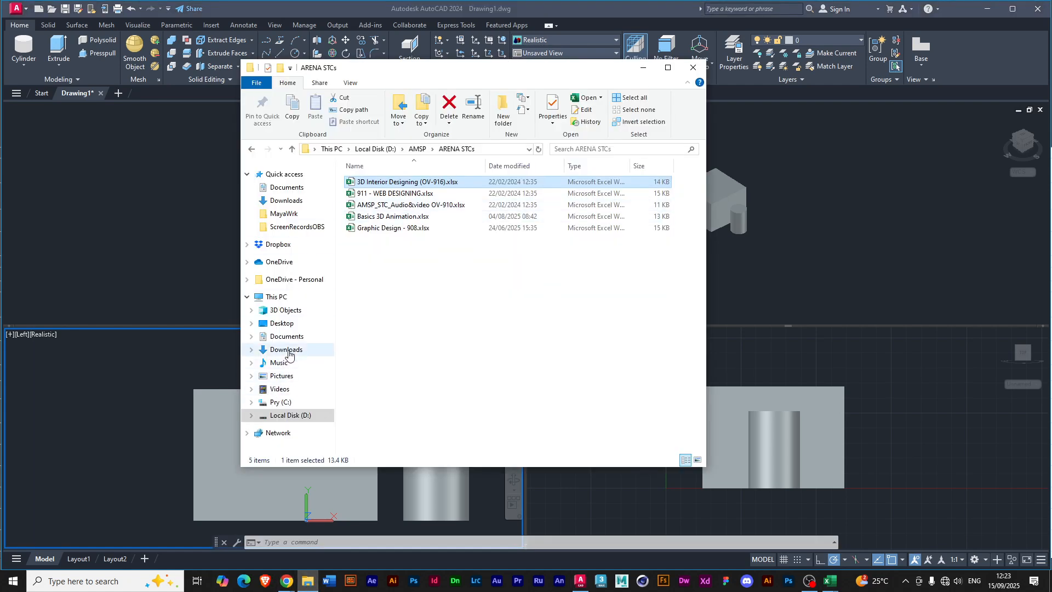
left_click(292, 416)
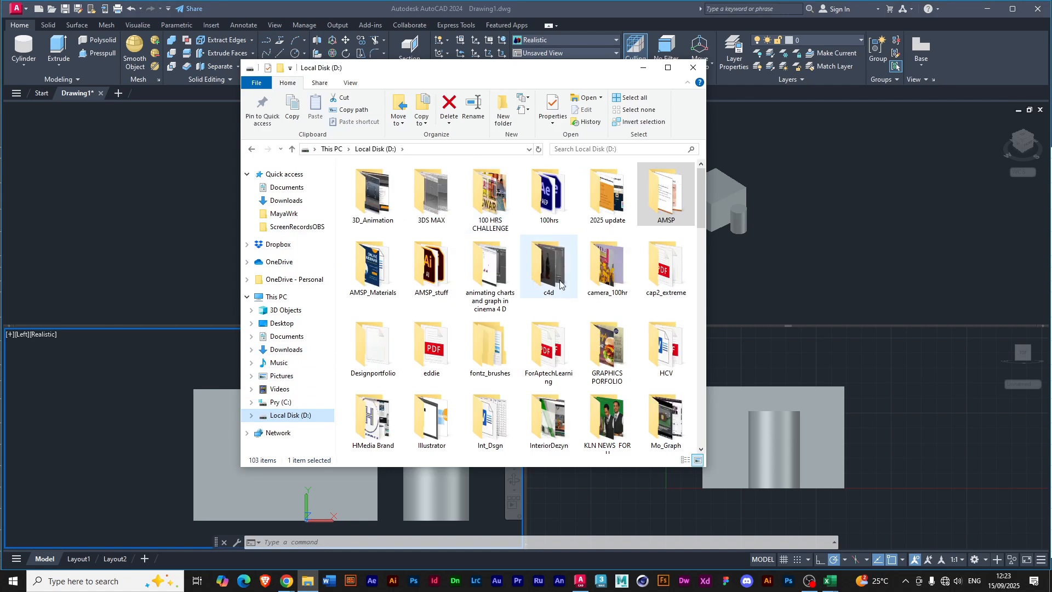
left_click(658, 205)
double_click(657, 203)
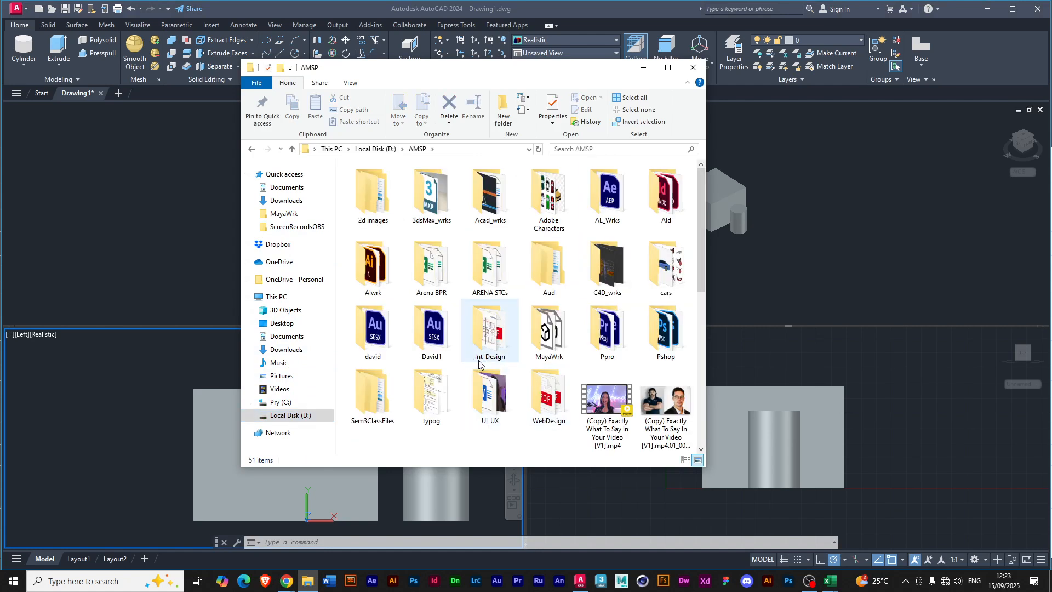
left_click(542, 338)
double_click(543, 338)
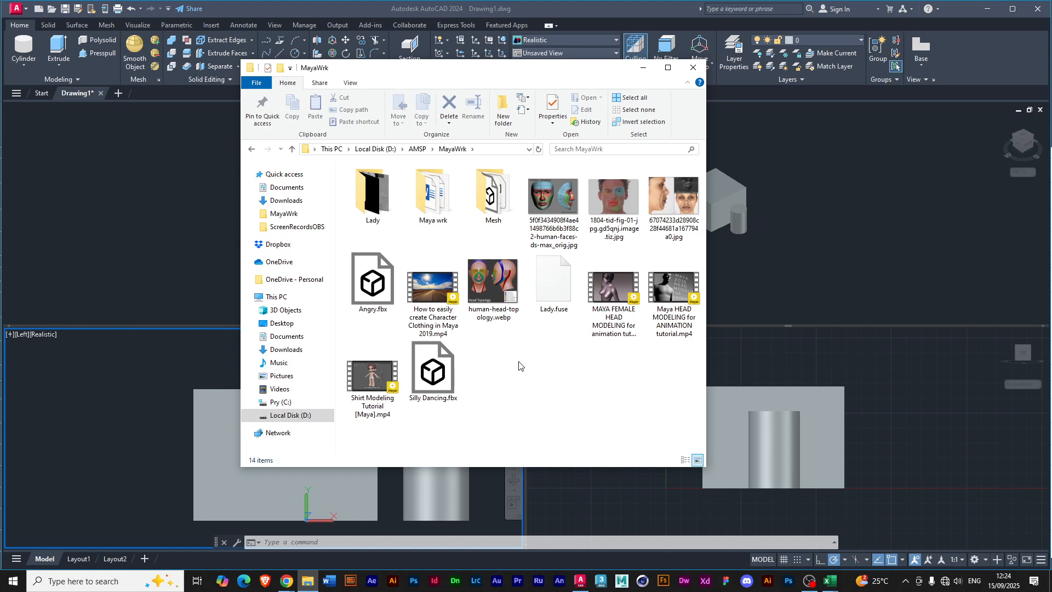
Examine the human face and head topology reference images in the MayaWrk folder, from the human-faces image to human-head-topology.webp.
left_click(541, 189)
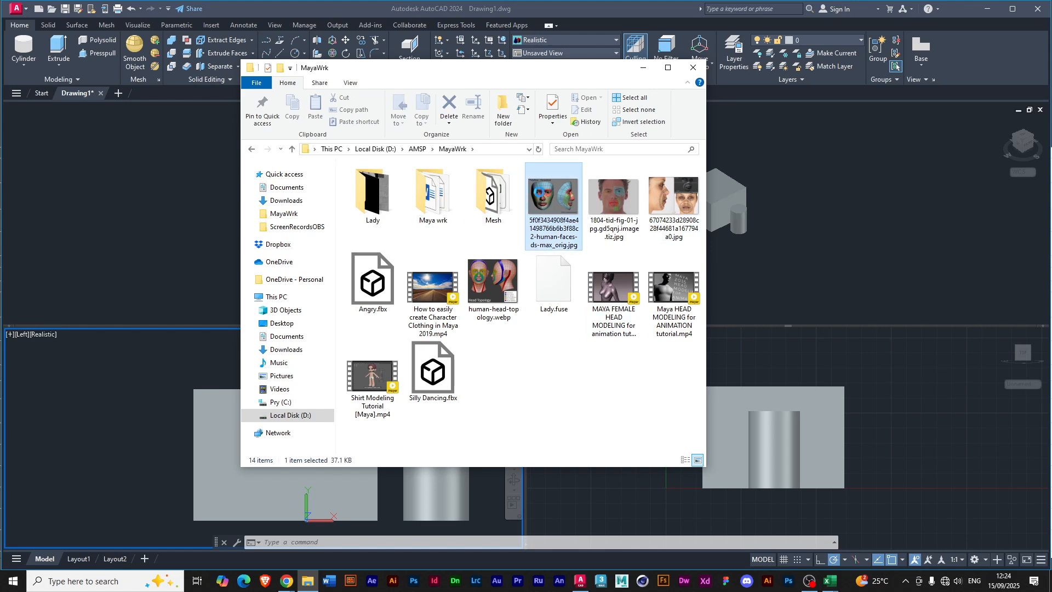
double_click(540, 195)
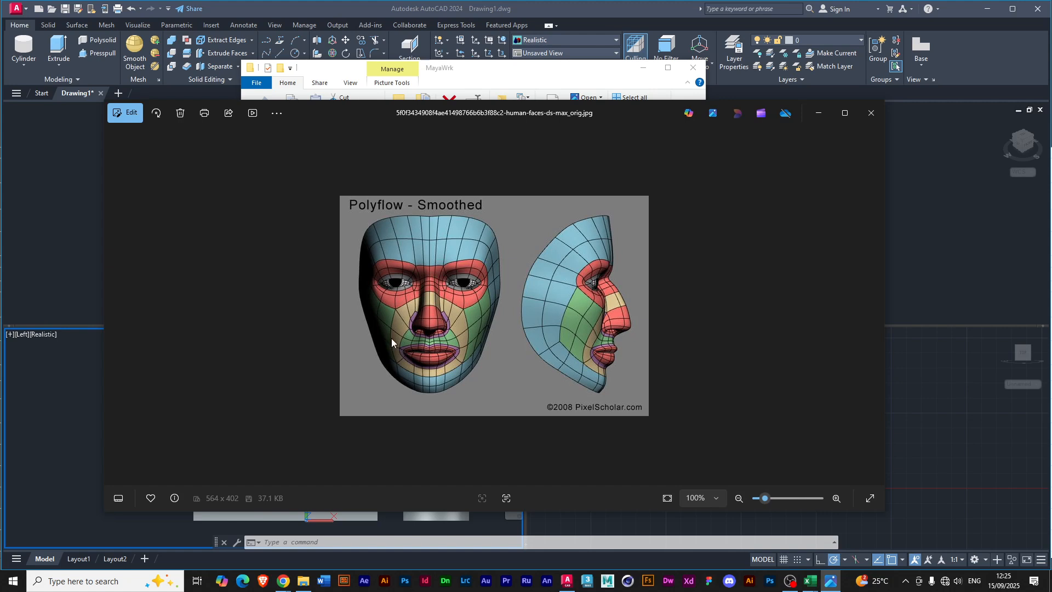
left_click(872, 305)
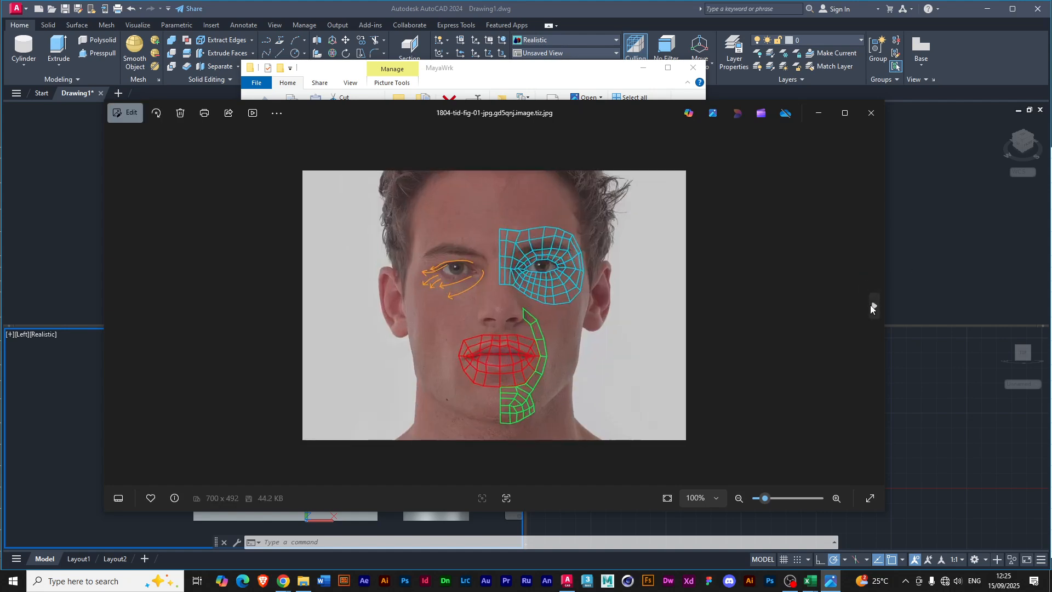
left_click(872, 305)
left_click(871, 305)
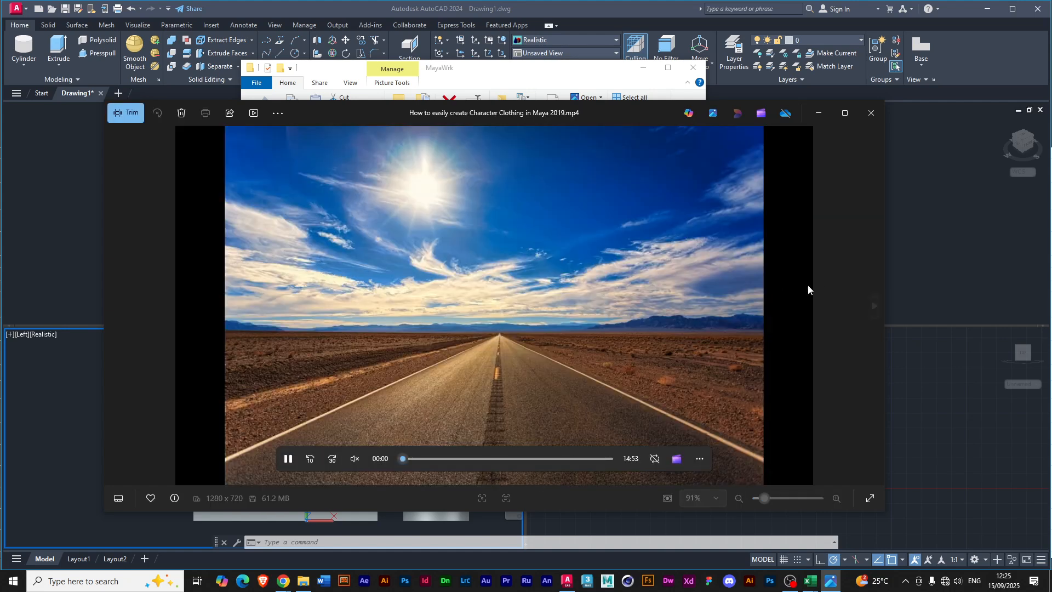
left_click(873, 304)
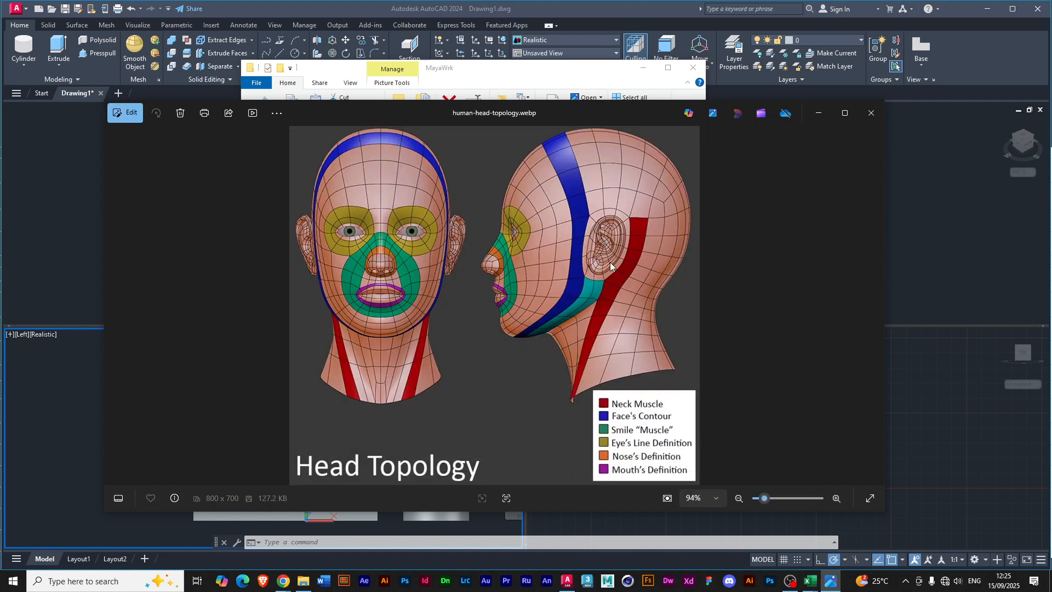
left_click(870, 113)
Go back to the AMSP folder and switch back to AutoCAD with File Explorer minimized.
left_click(417, 151)
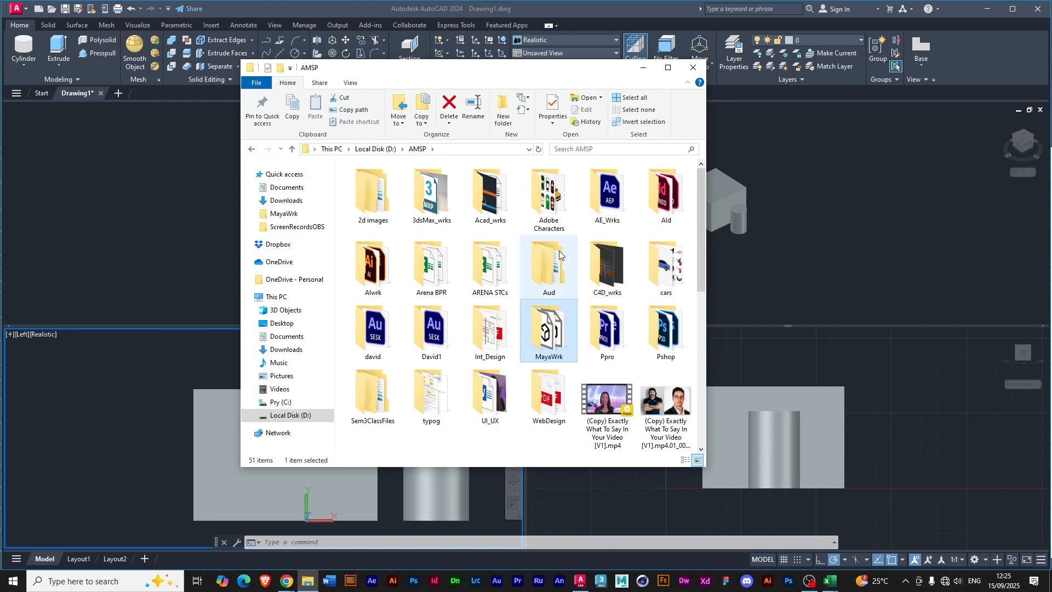
left_click(347, 359)
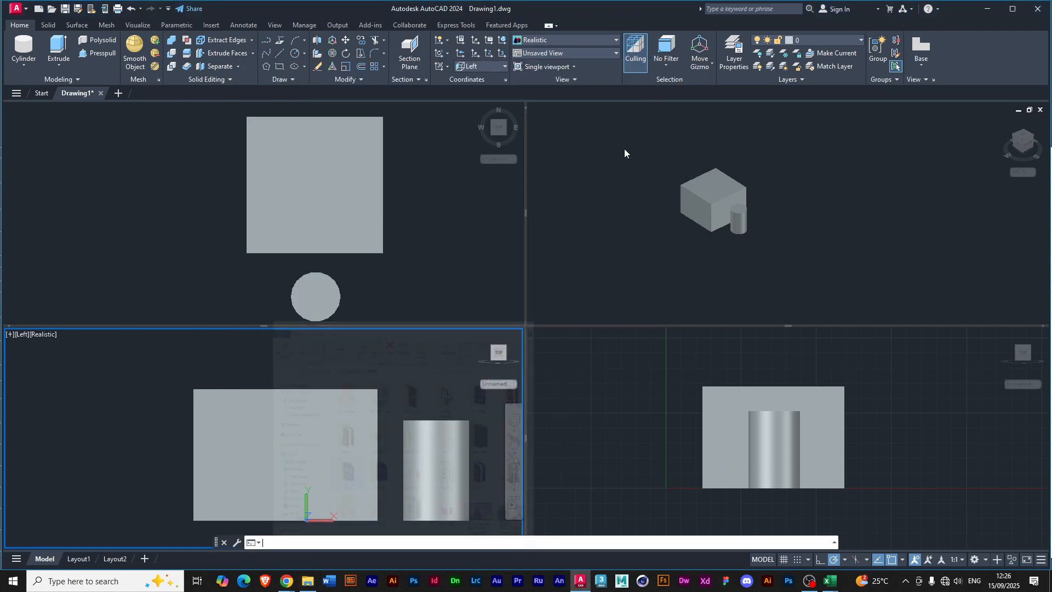
left_click(643, 67)
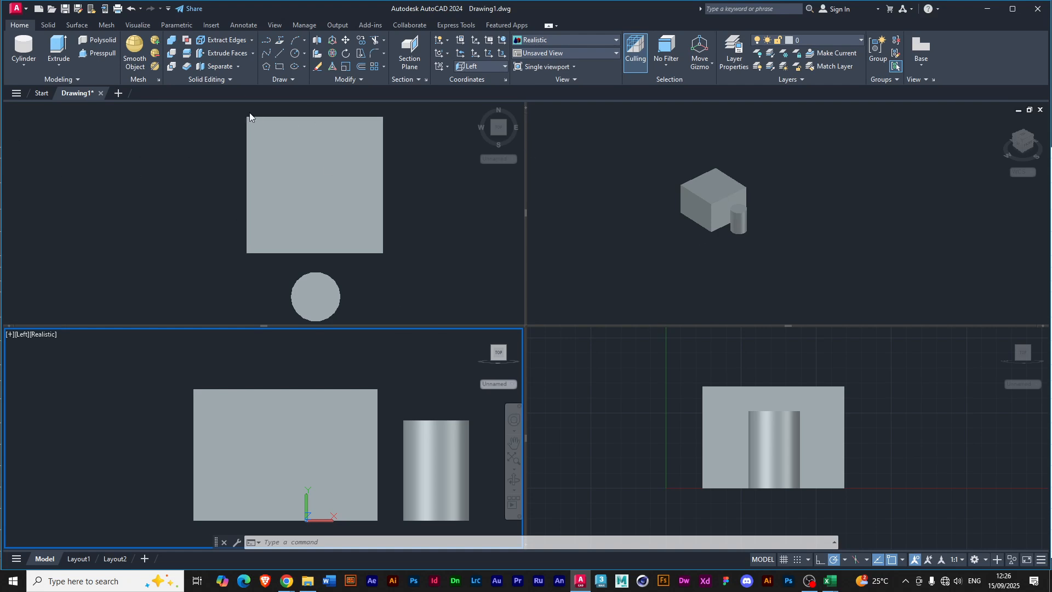
Change the viewport configuration to Three: Left, starting from the Top viewport, and activate the upper of the two small viewports.
left_click(166, 145)
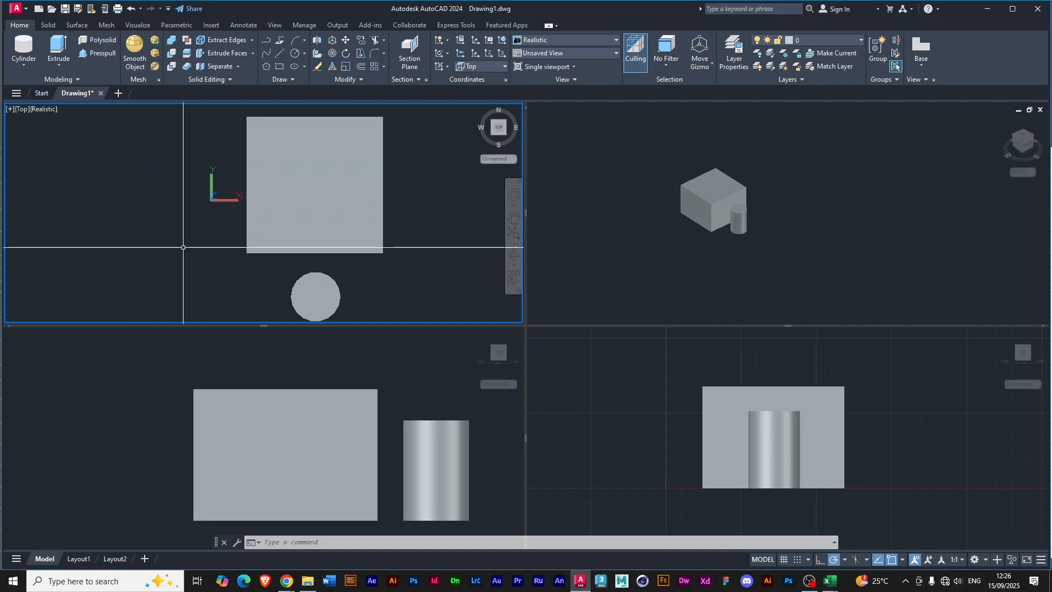
left_click(9, 110)
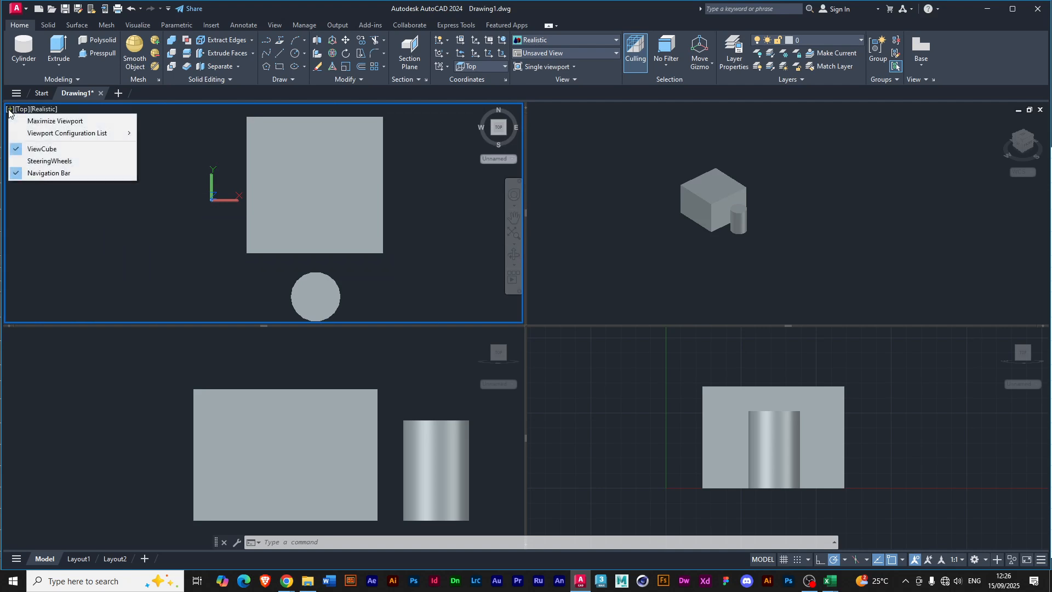
mouse_move(33, 134)
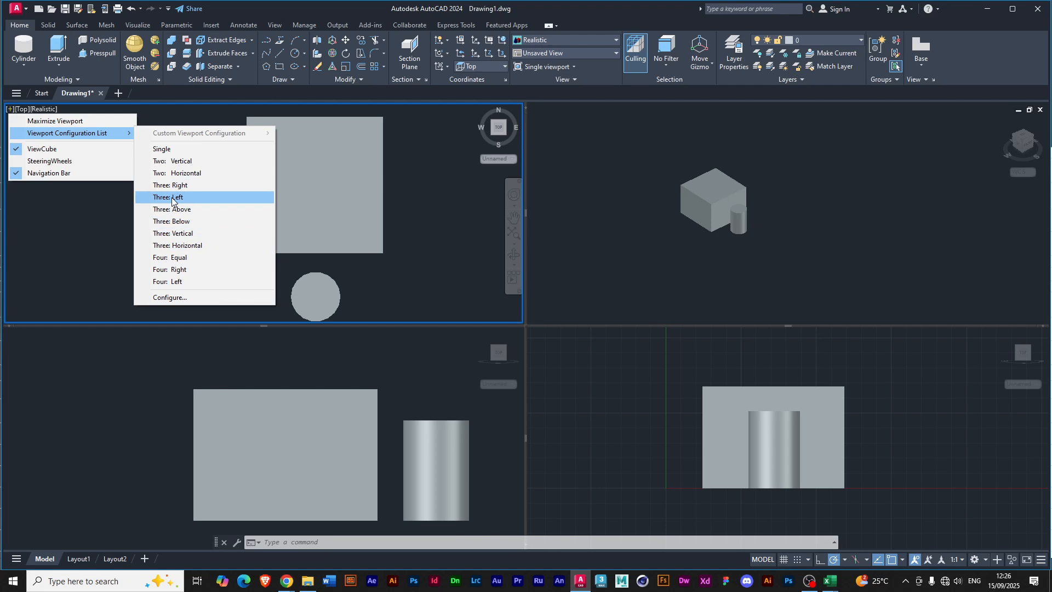
left_click(173, 201)
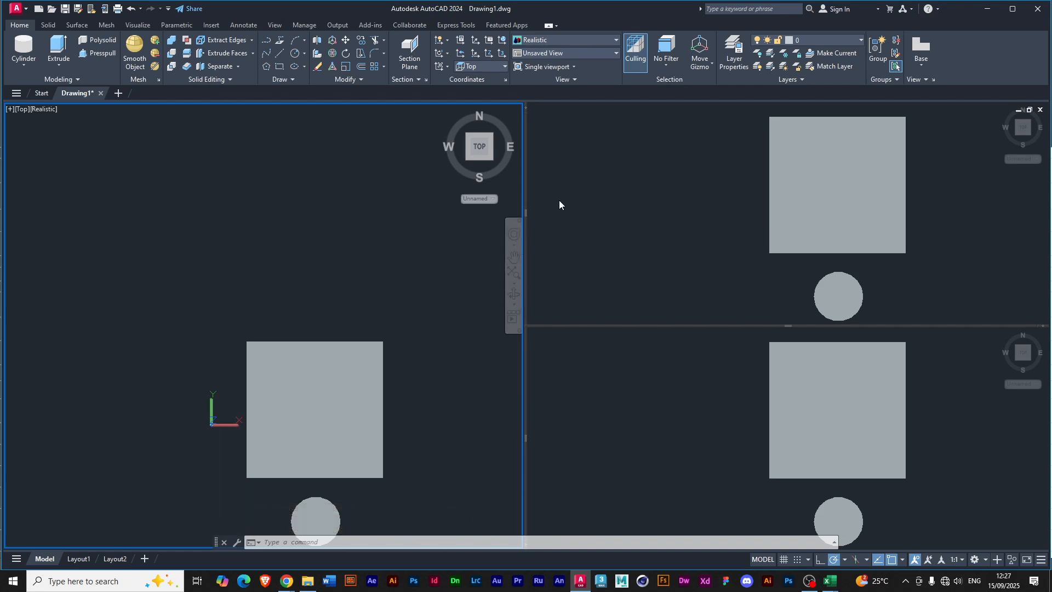
left_click(553, 125)
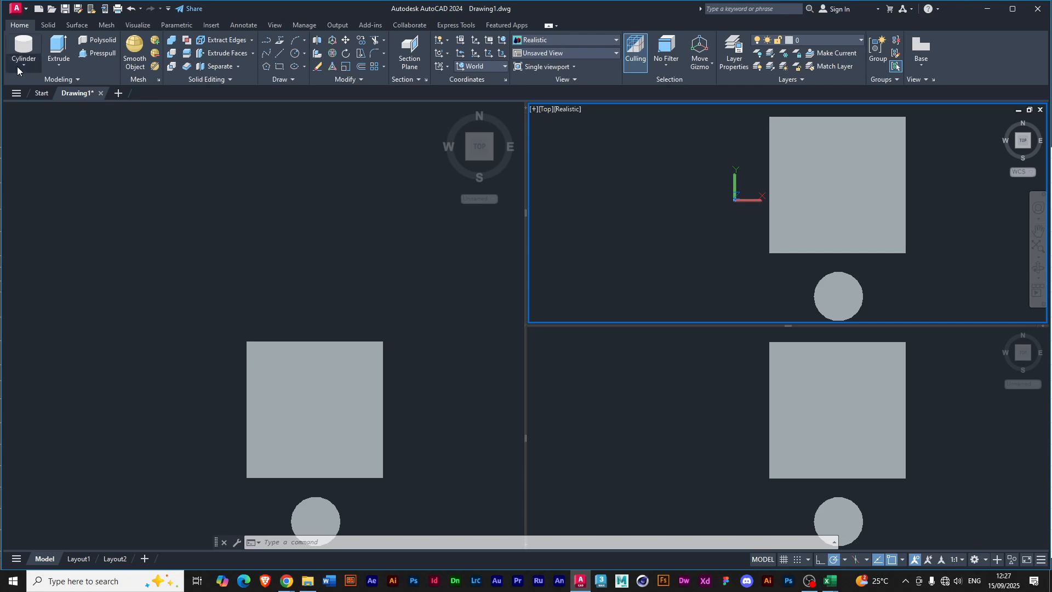
Change the viewport configuration to Single from the large Top viewport and set its view to SW Isometric.
left_click(28, 126)
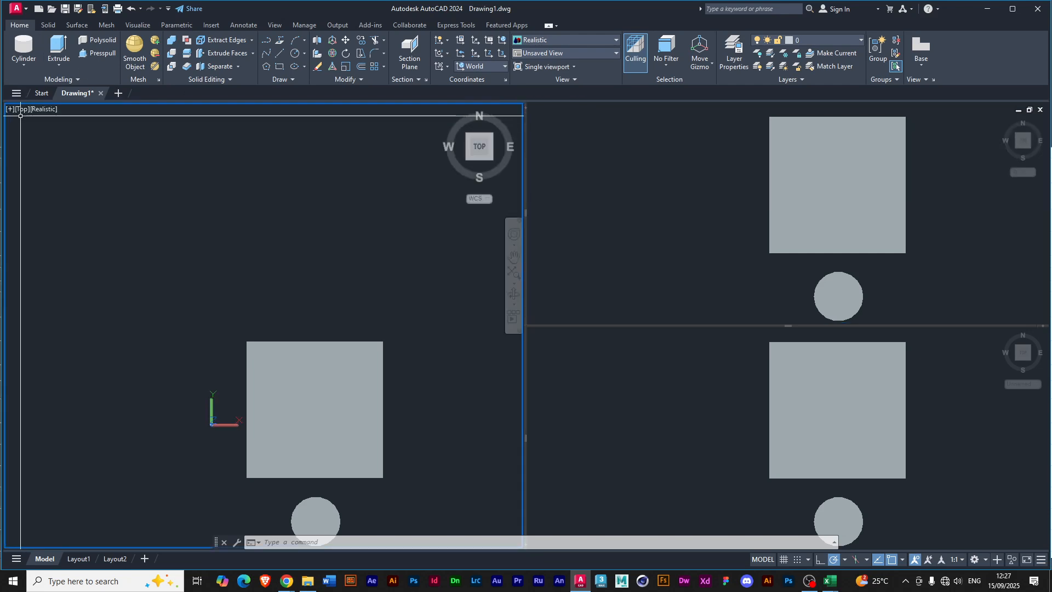
left_click(10, 112)
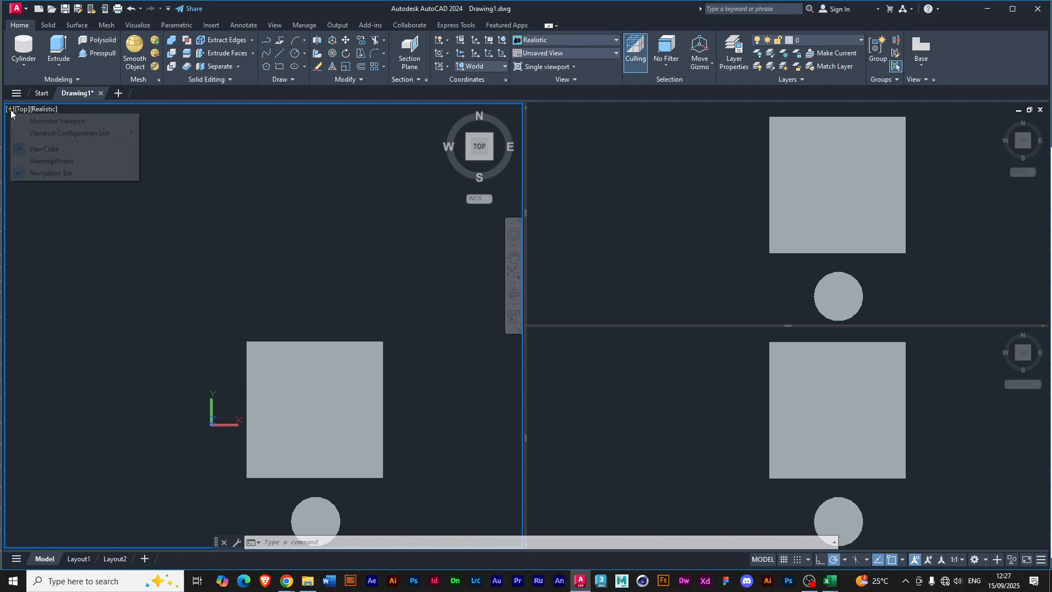
mouse_move(37, 135)
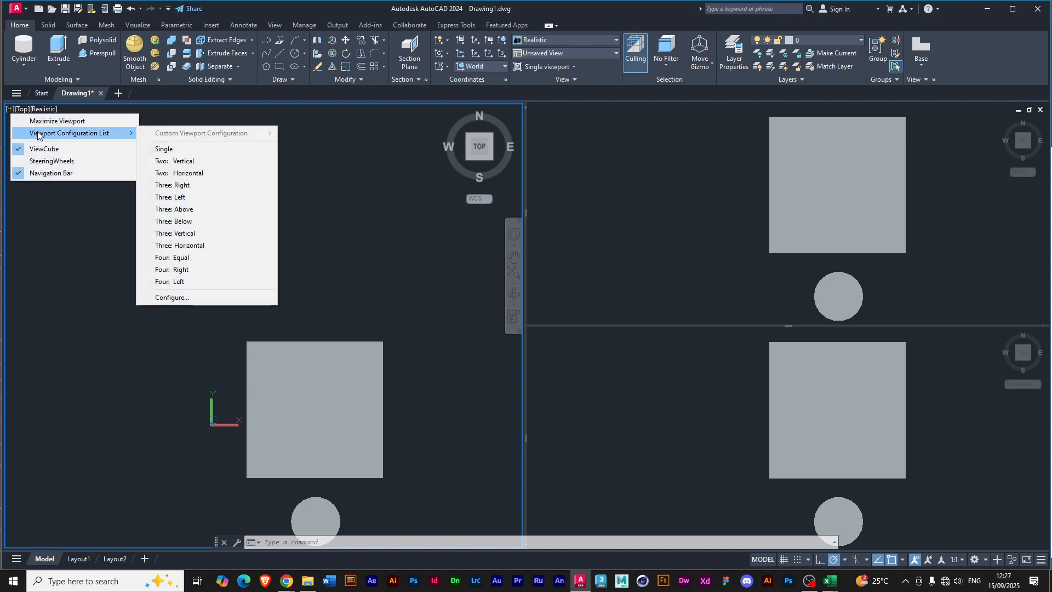
left_click(161, 154)
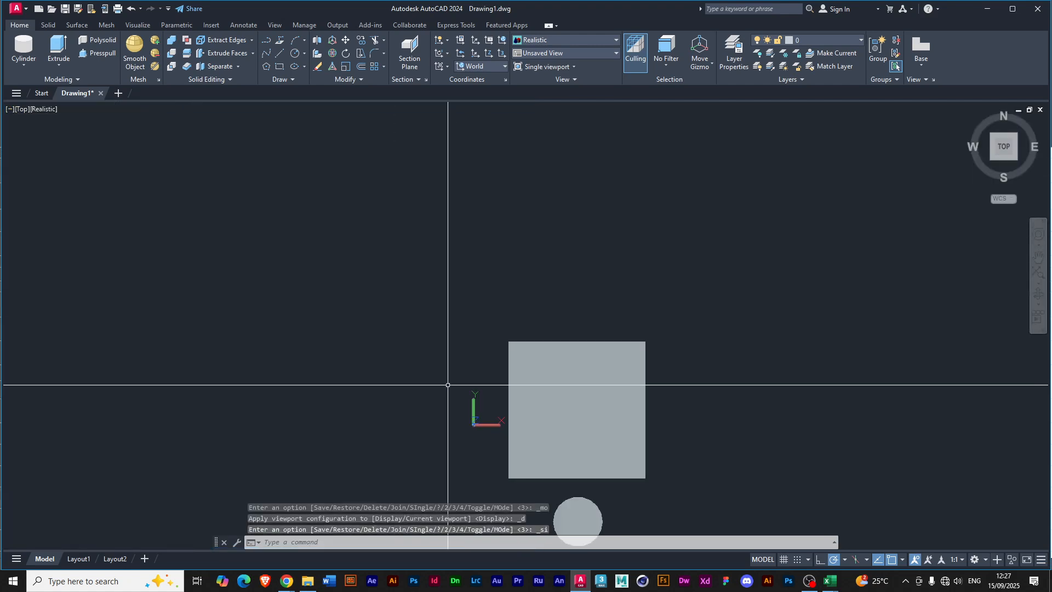
left_click(22, 110)
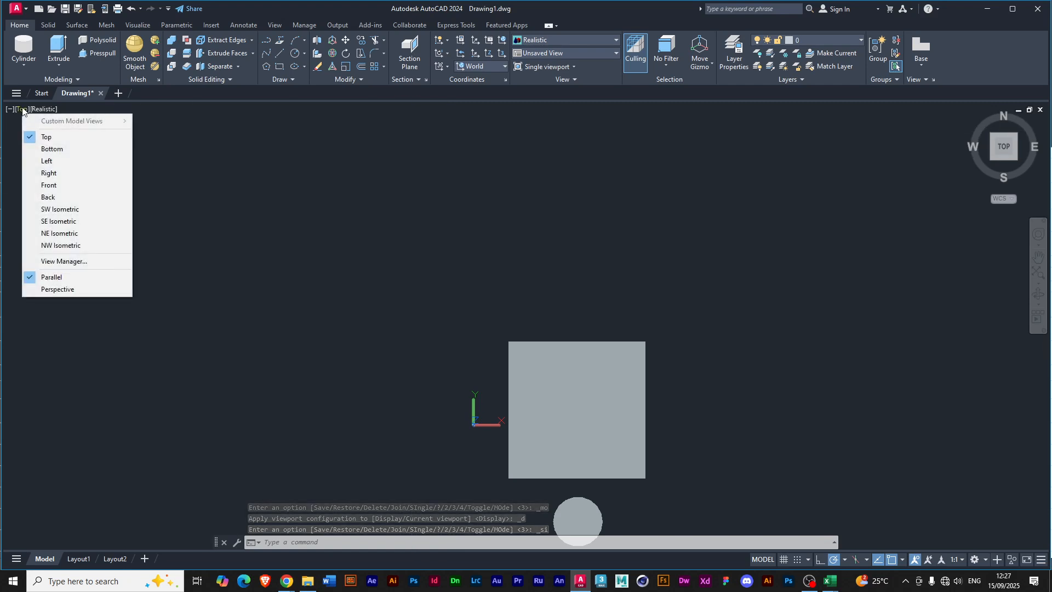
left_click(47, 210)
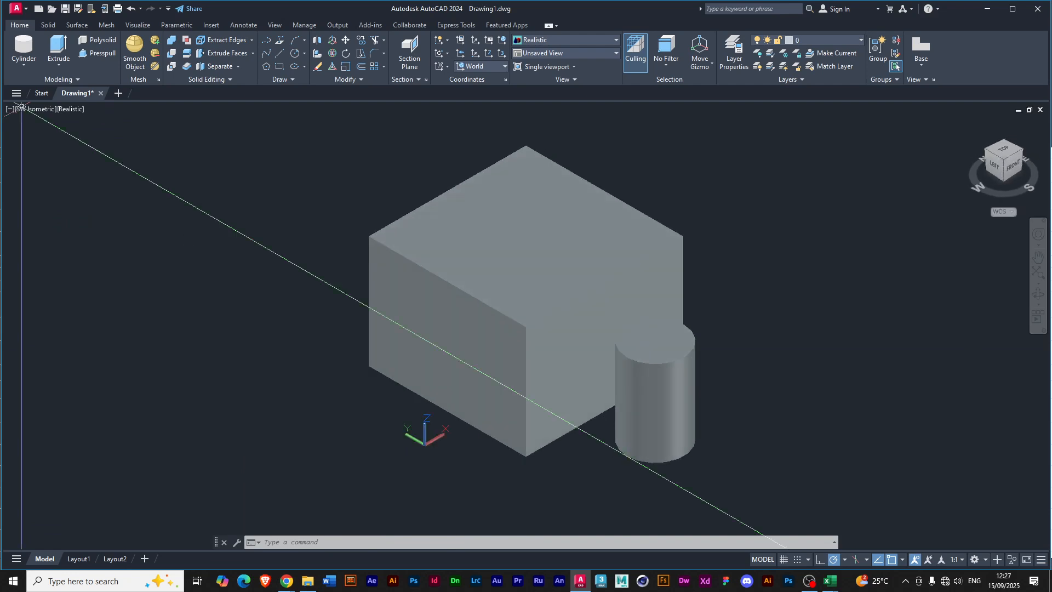
scroll(405, 285, "down", 4)
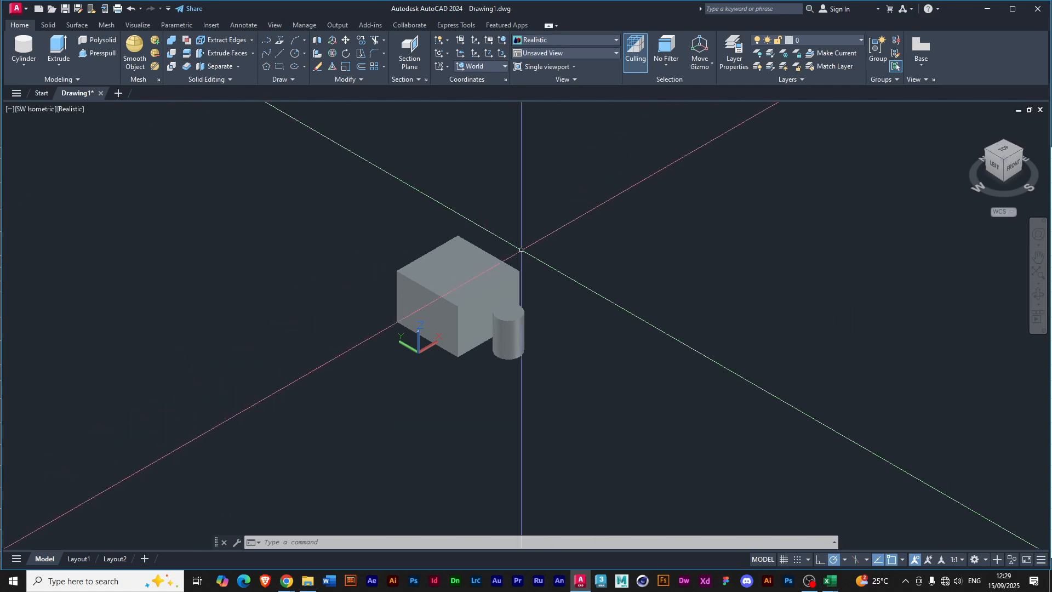
Display the box and cylinder in the 2D Wireframe visual style, followed by the Conceptual style.
left_click(71, 110)
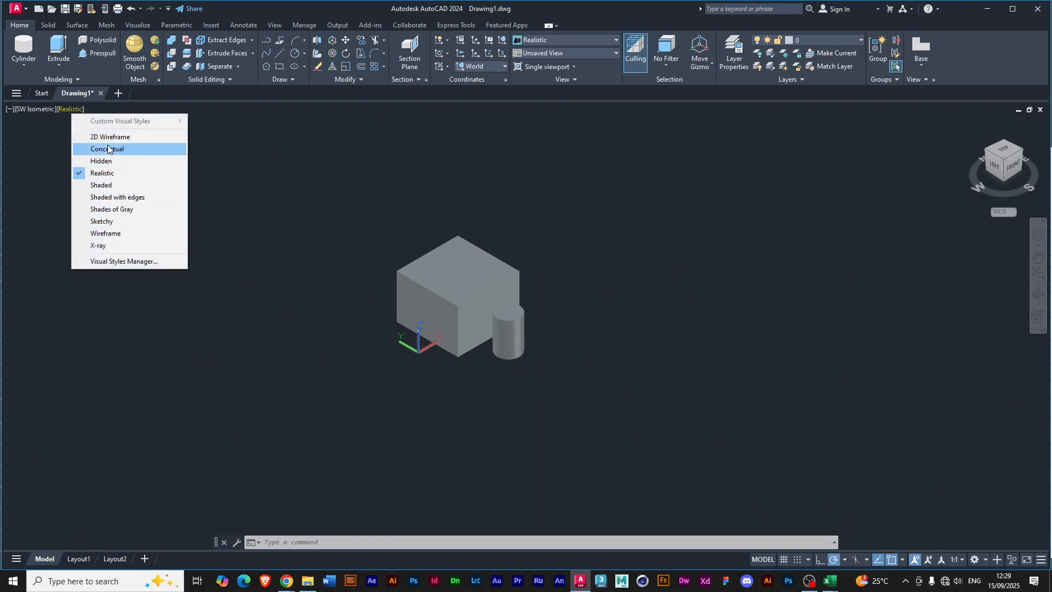
left_click(268, 112)
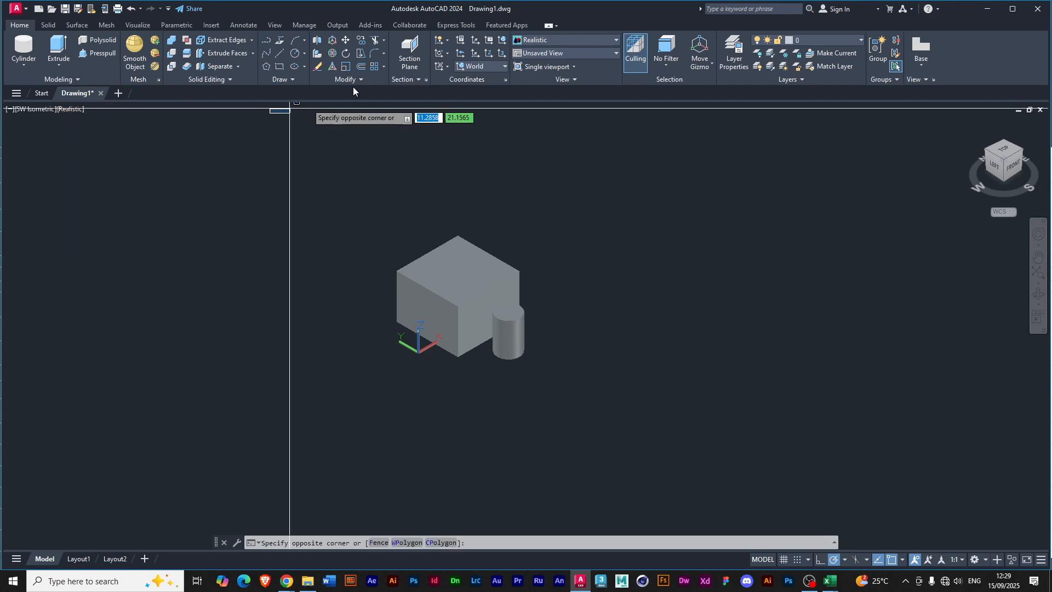
left_click(616, 39)
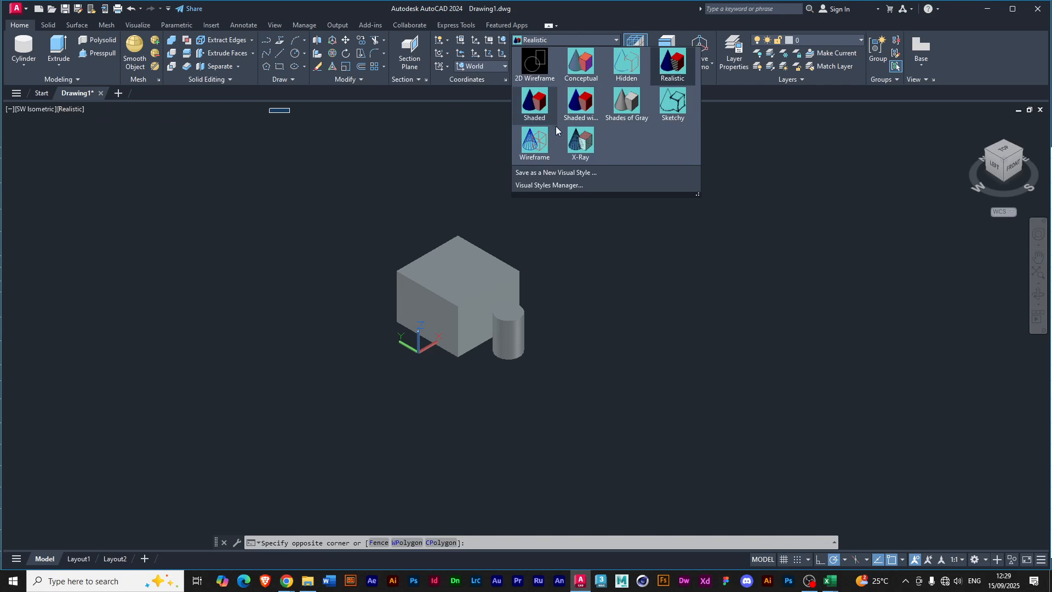
left_click(534, 66)
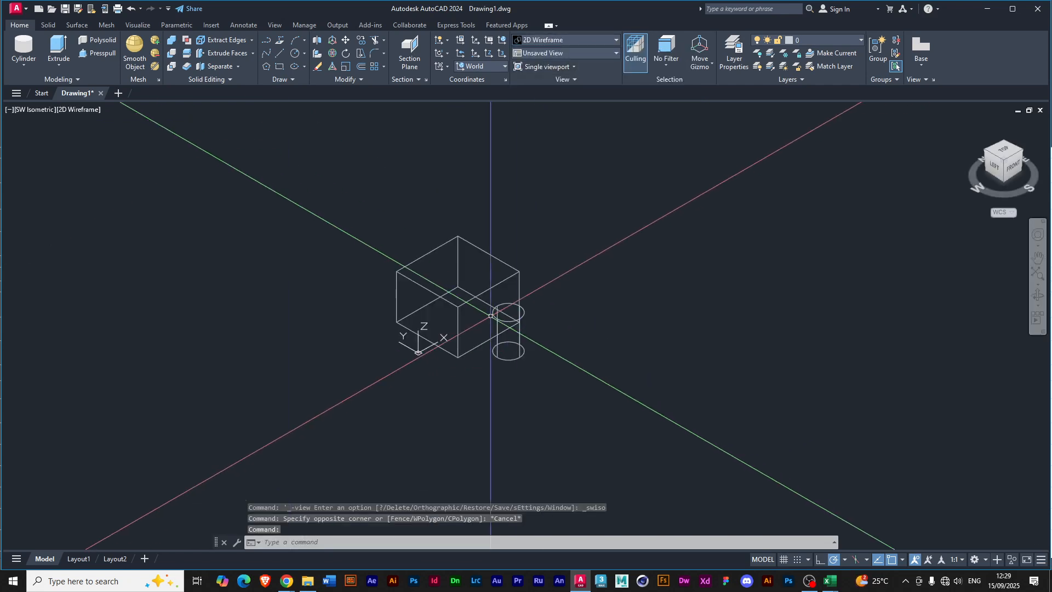
left_click(540, 43)
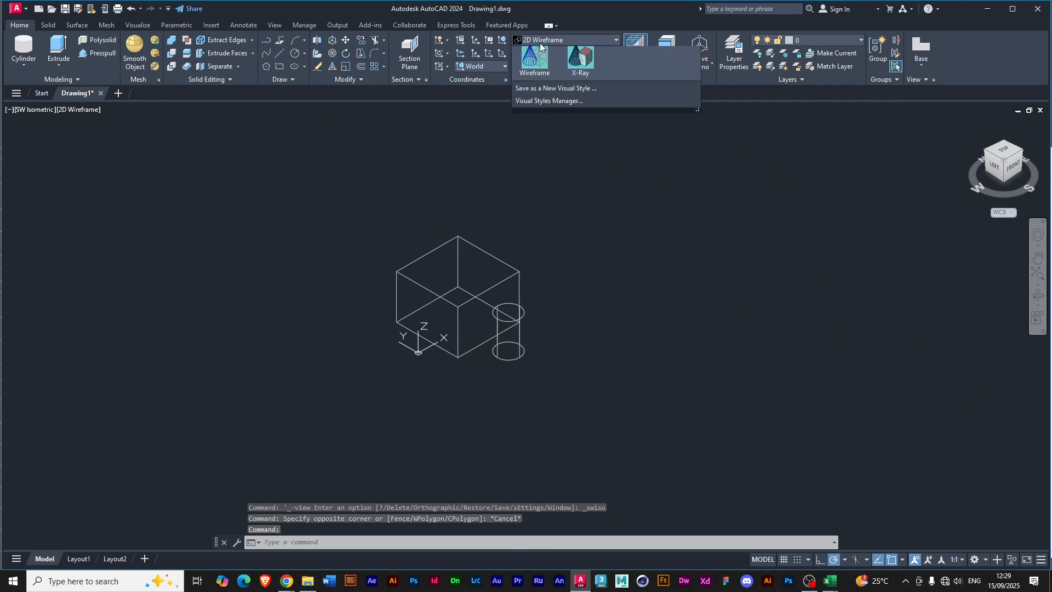
left_click(585, 70)
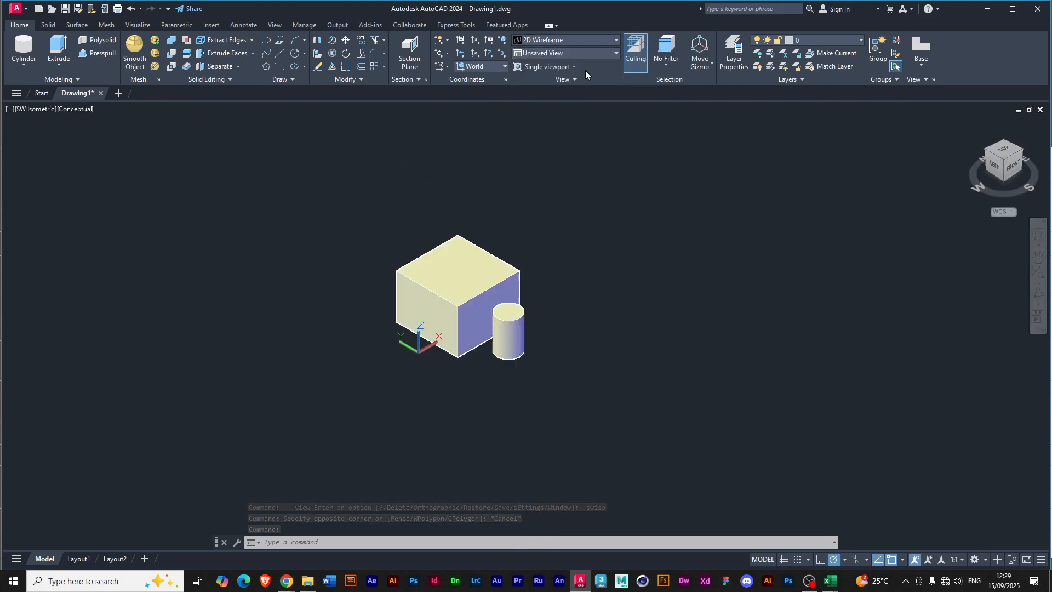
Display the box and cylinder in the Hidden visual style, followed by the Wireframe style.
left_click(590, 39)
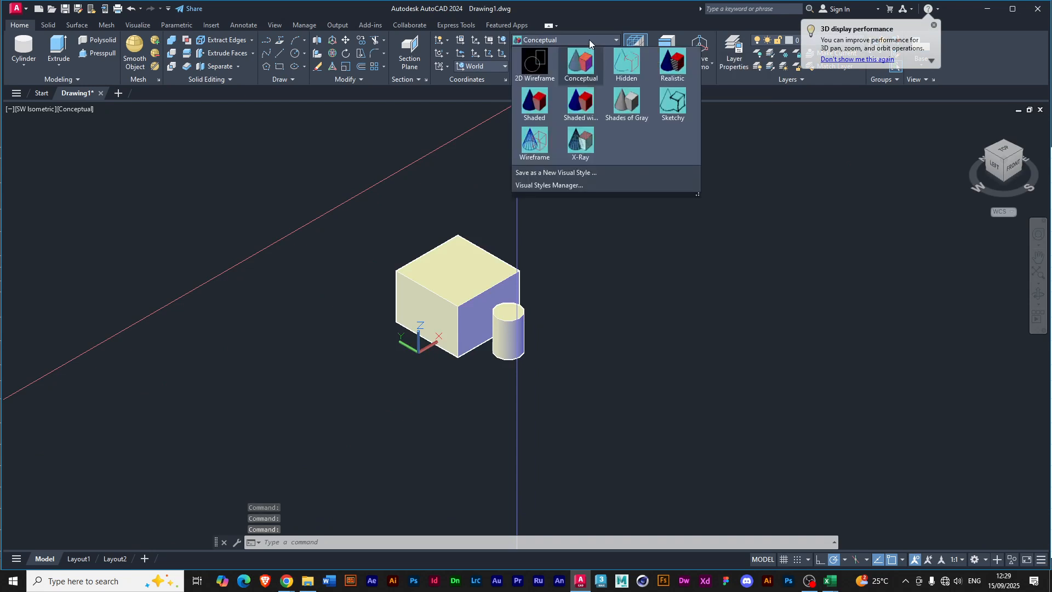
left_click(625, 69)
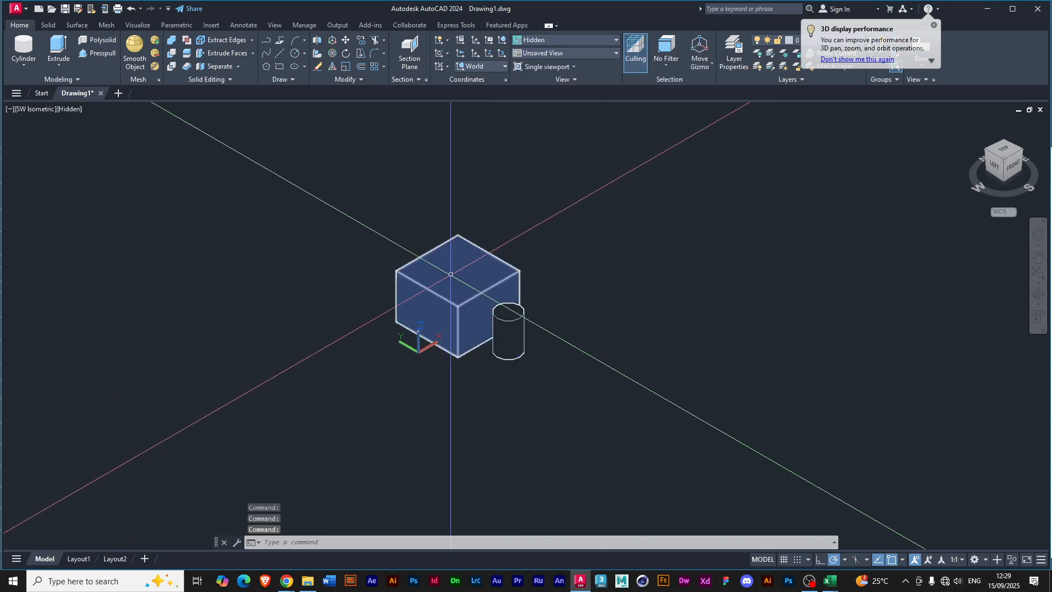
left_click(541, 40)
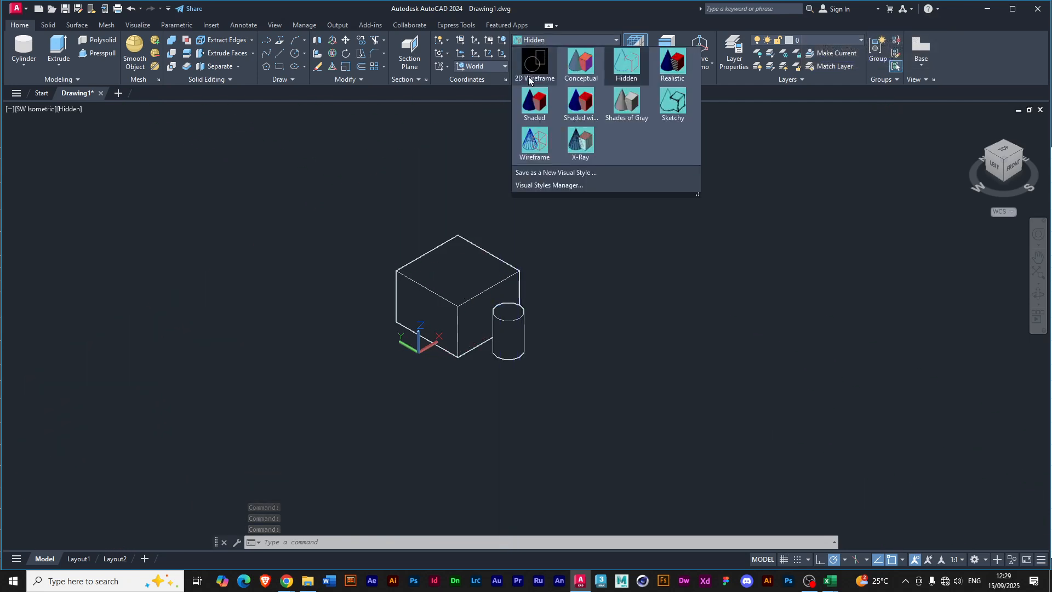
left_click(528, 143)
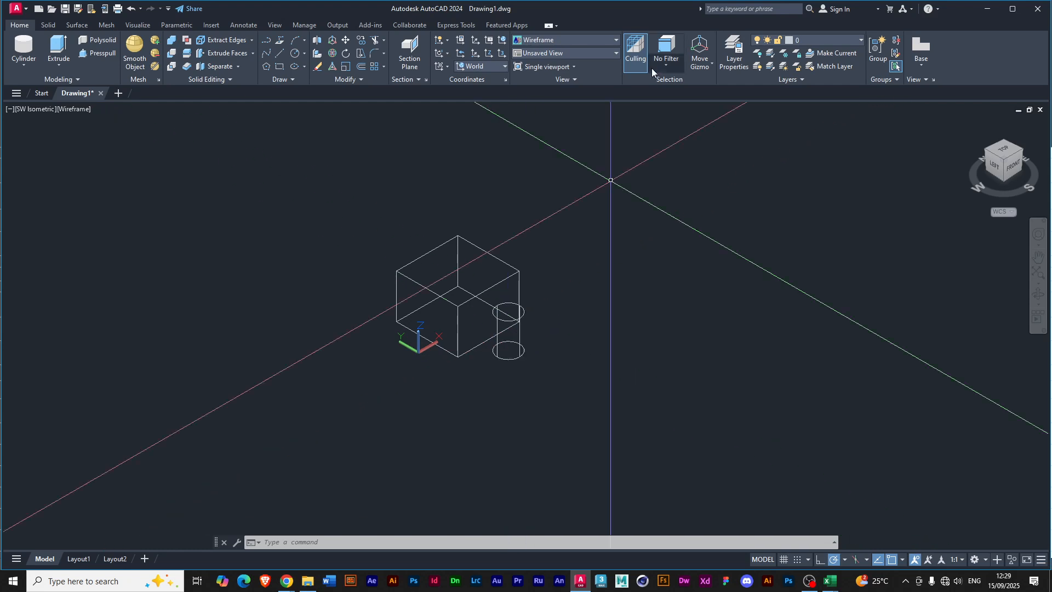
Move the cylinder about 4.09 along the Y axis, away from the box.
left_click(510, 329)
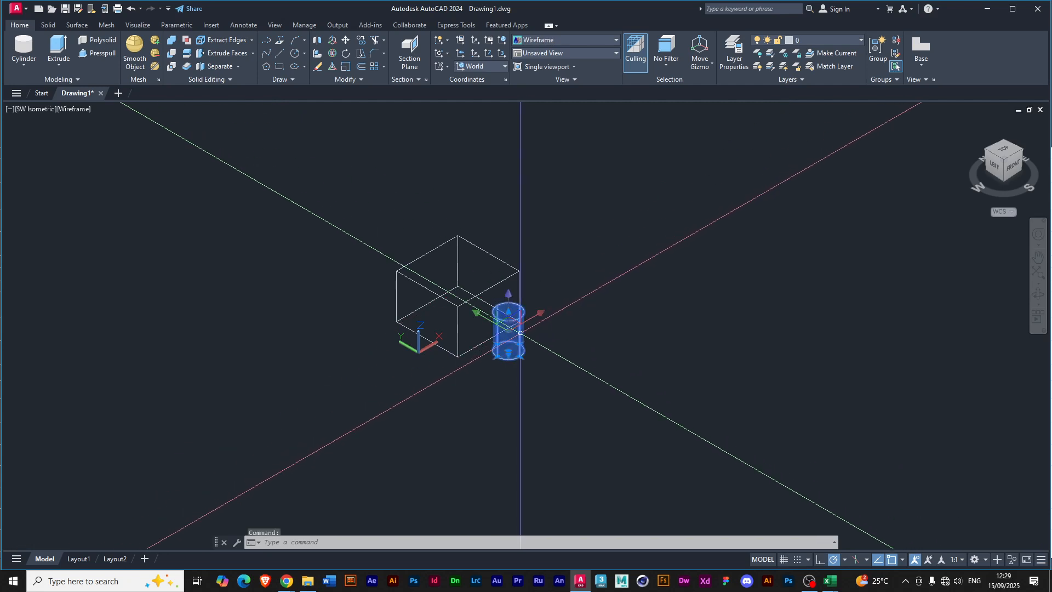
left_click(522, 334)
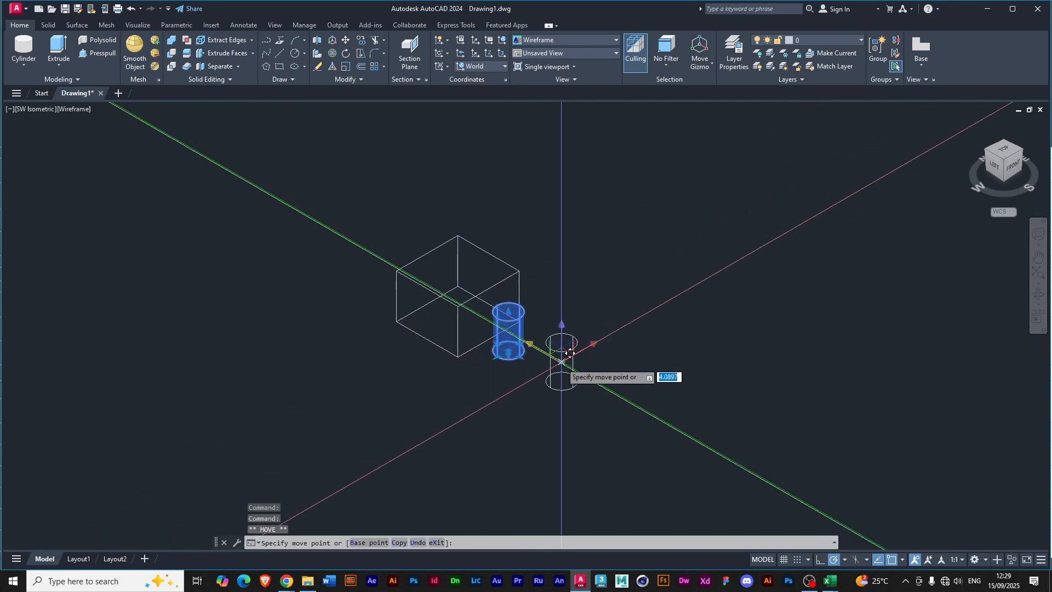
left_click(560, 357)
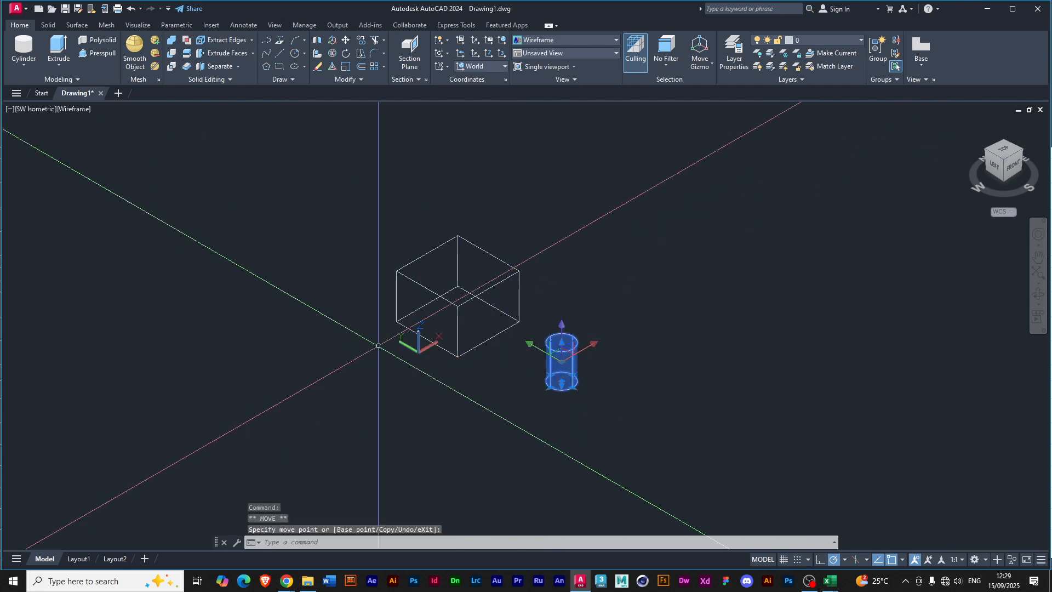
Set the visual style of the SW Isometric view to Shades of Gray.
left_click(615, 40)
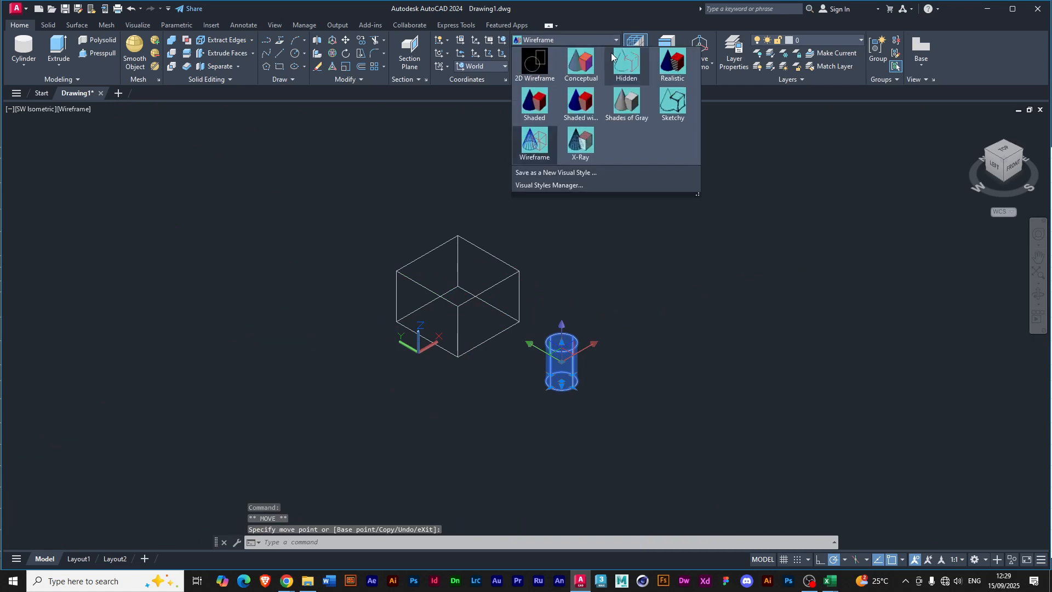
left_click(627, 103)
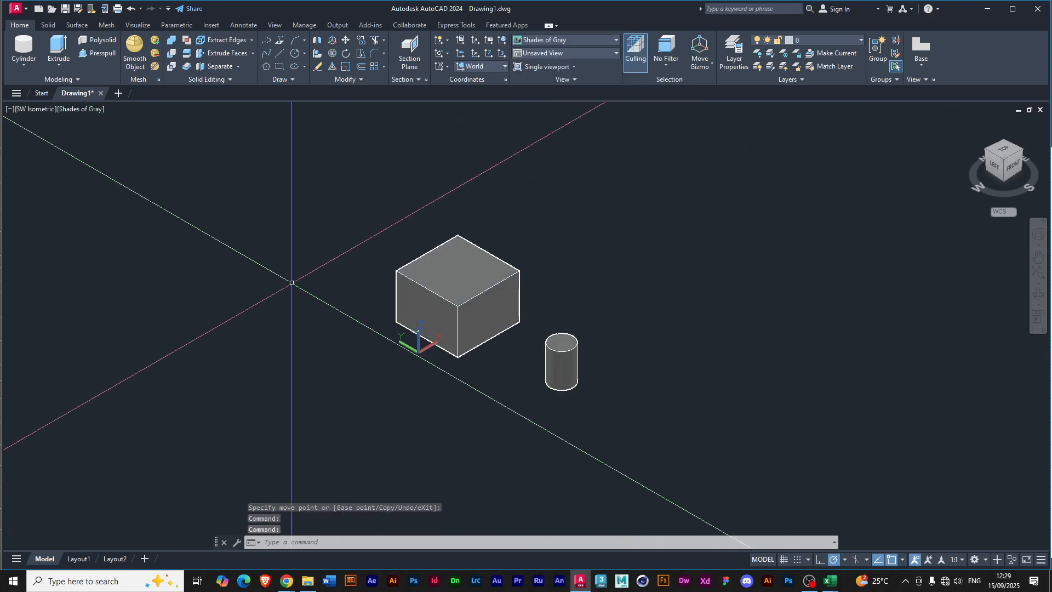
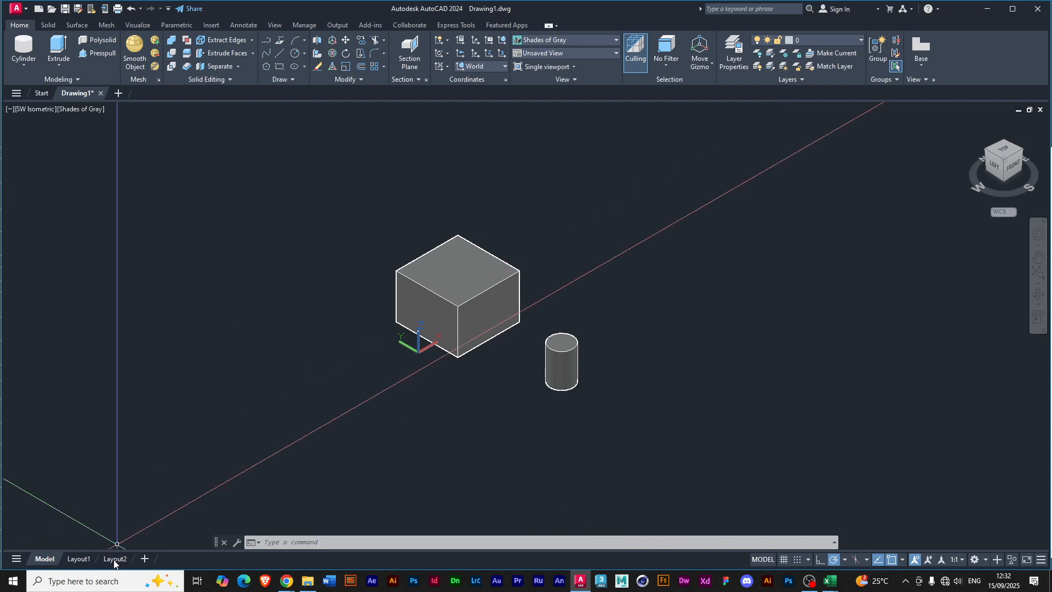
Draw a circle of about 3.43 radius on the world XY plane, away from the box on the side opposite the cylinder.
left_click(293, 53)
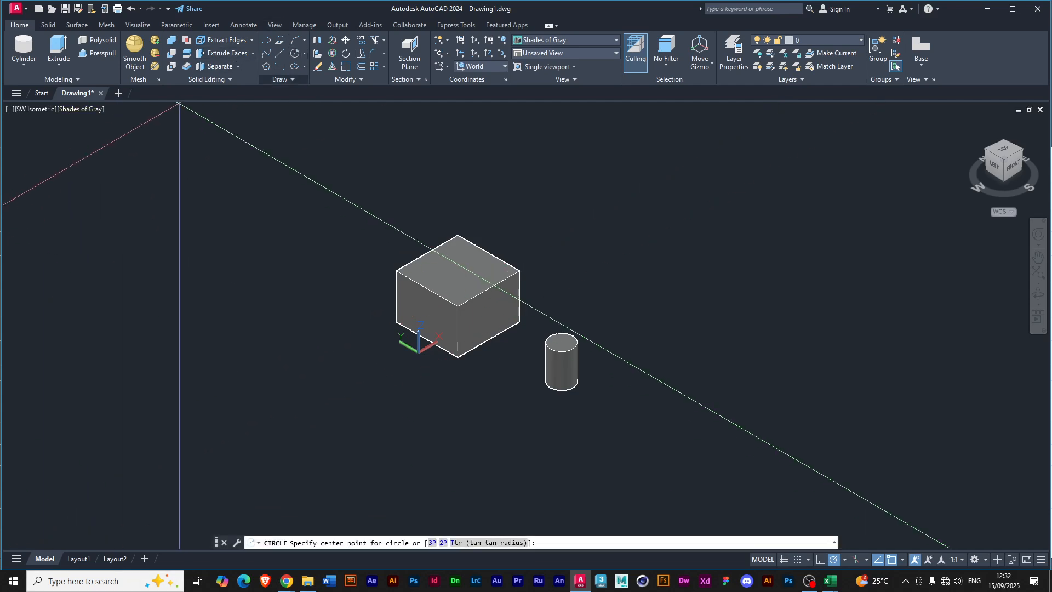
left_click(231, 254)
left_click(286, 270)
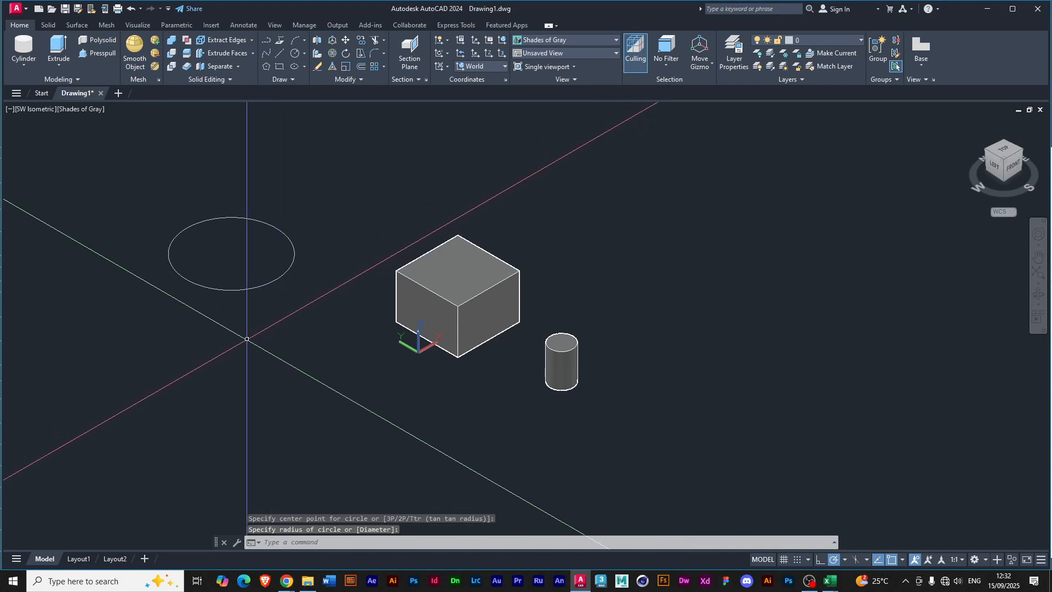
mouse_move(237, 331)
middle_mouse_down("shift")
mouse_move(241, 263)
mouse_move(232, 304)
mouse_move(250, 317)
middle_mouse_up("shift")
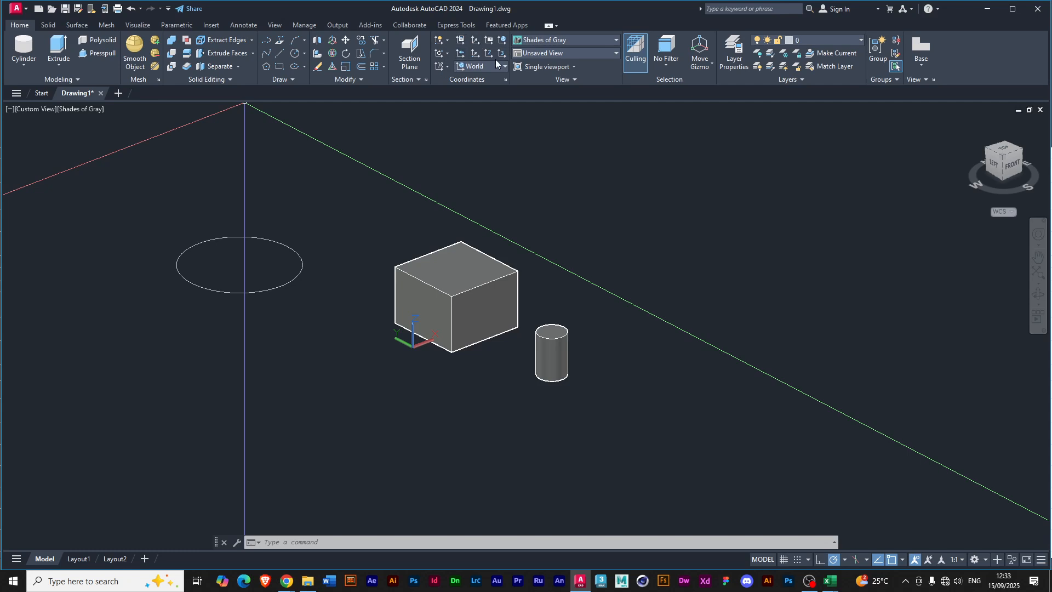
left_click(447, 68)
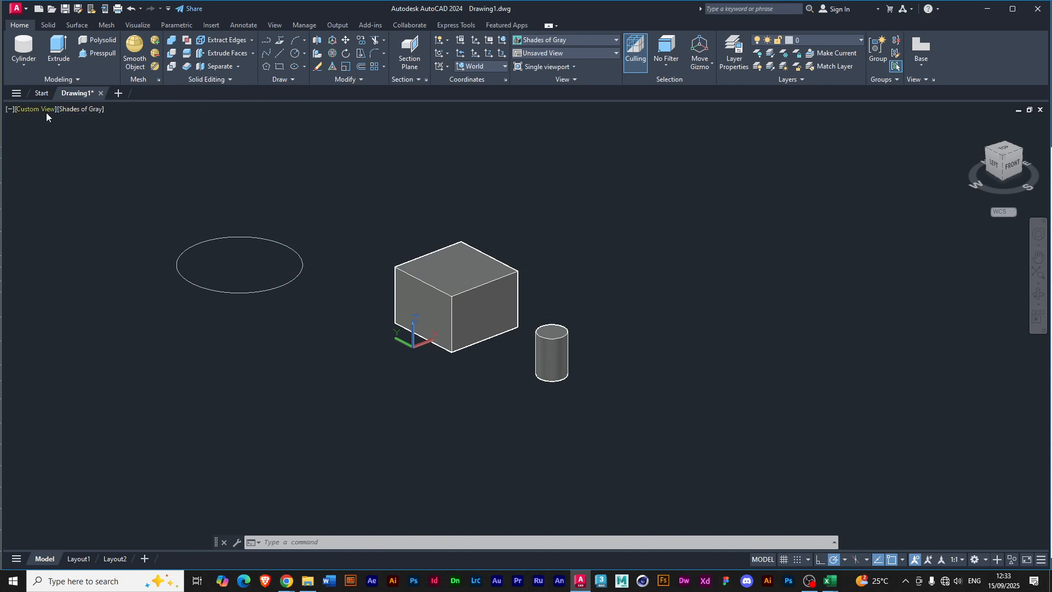
Switch to the Front view and draw a circle of about 0.92 radius in empty space beside the box.
left_click(31, 109)
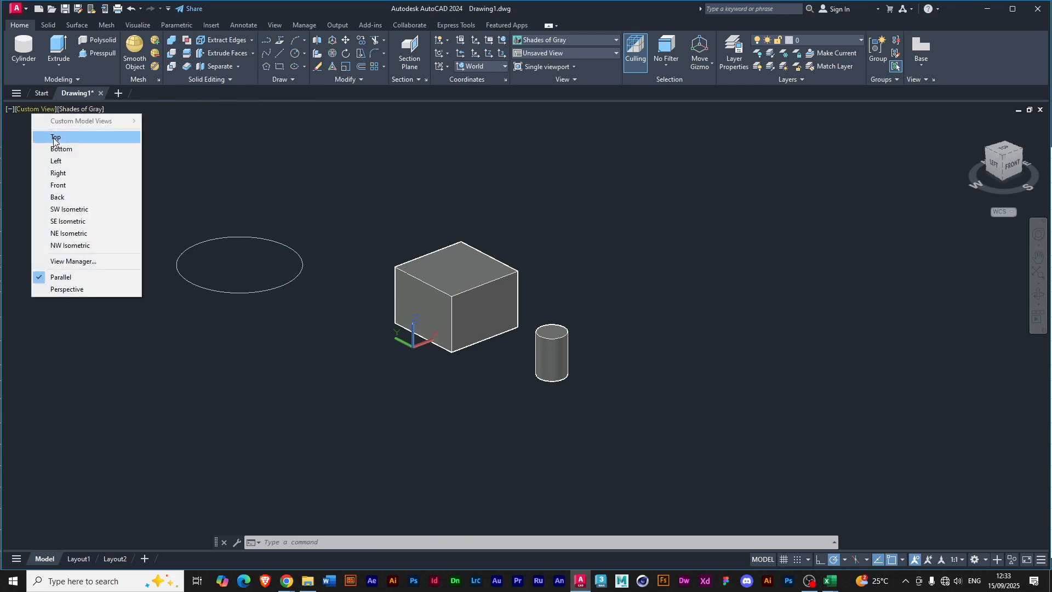
left_click(62, 184)
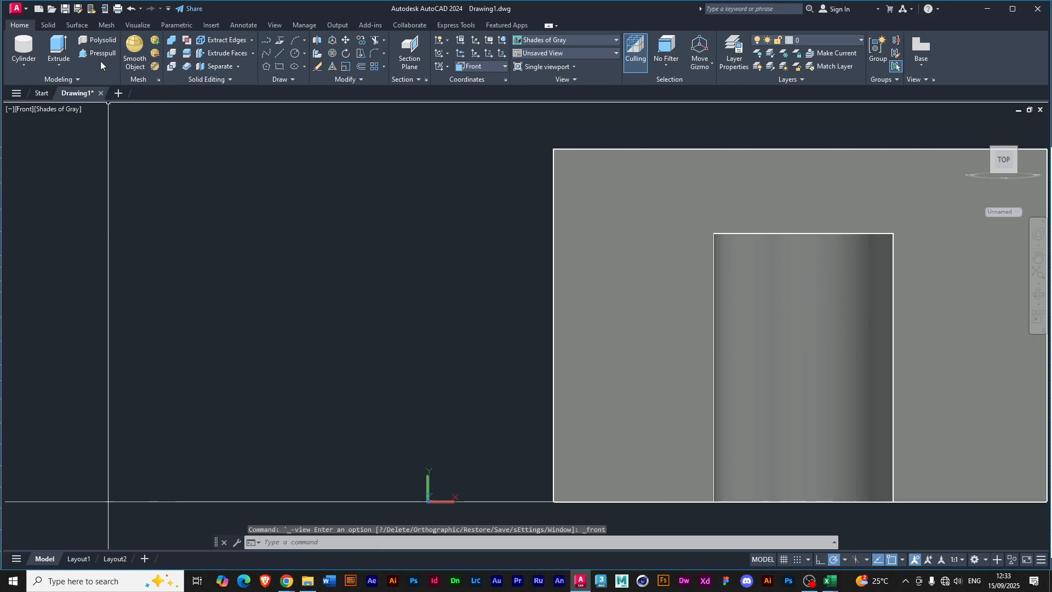
left_click(295, 54)
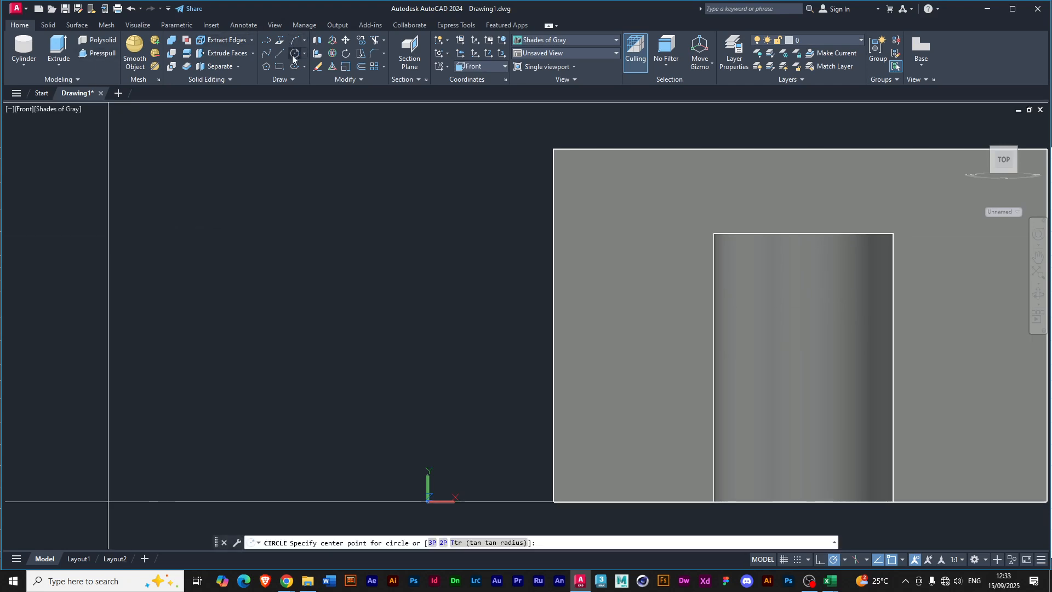
left_click(133, 290)
left_click(207, 353)
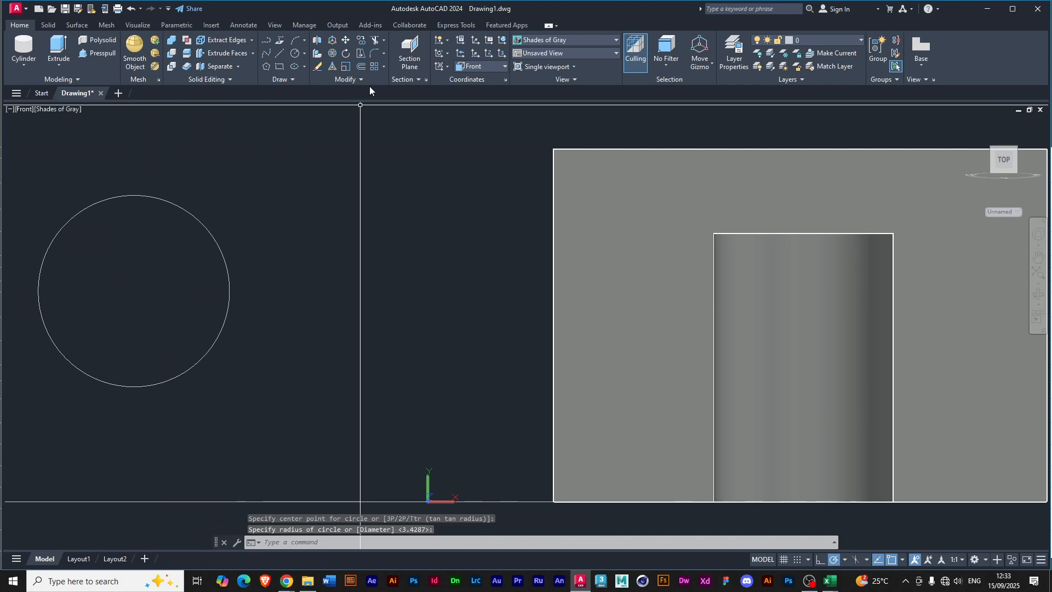
Set the coordinate system to World and draw another circle between the front-view circle and the box, accepting the default radius of 0.9165.
left_click(446, 69)
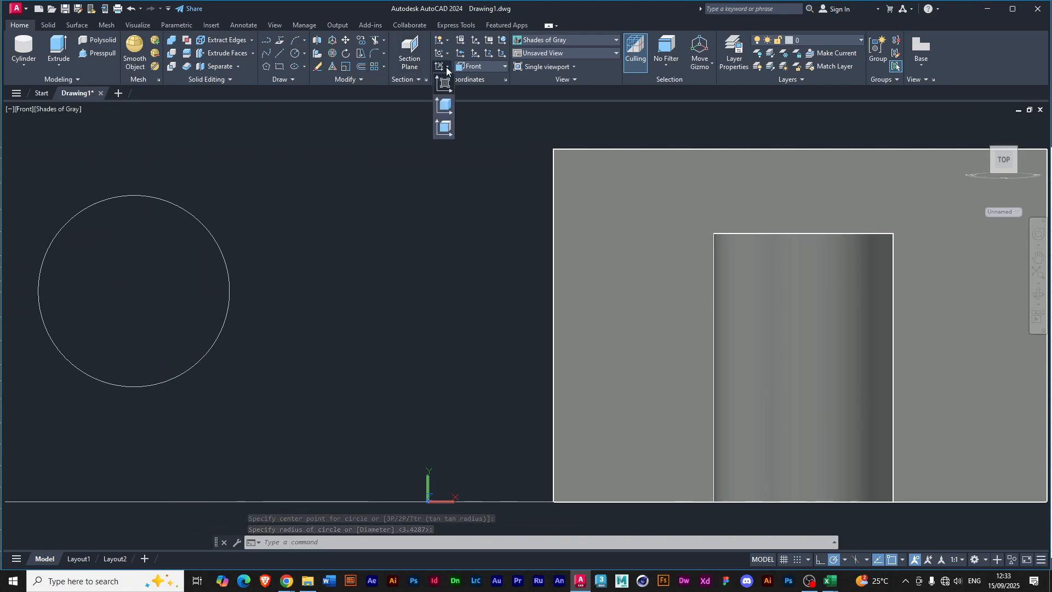
left_click(504, 66)
left_click(479, 80)
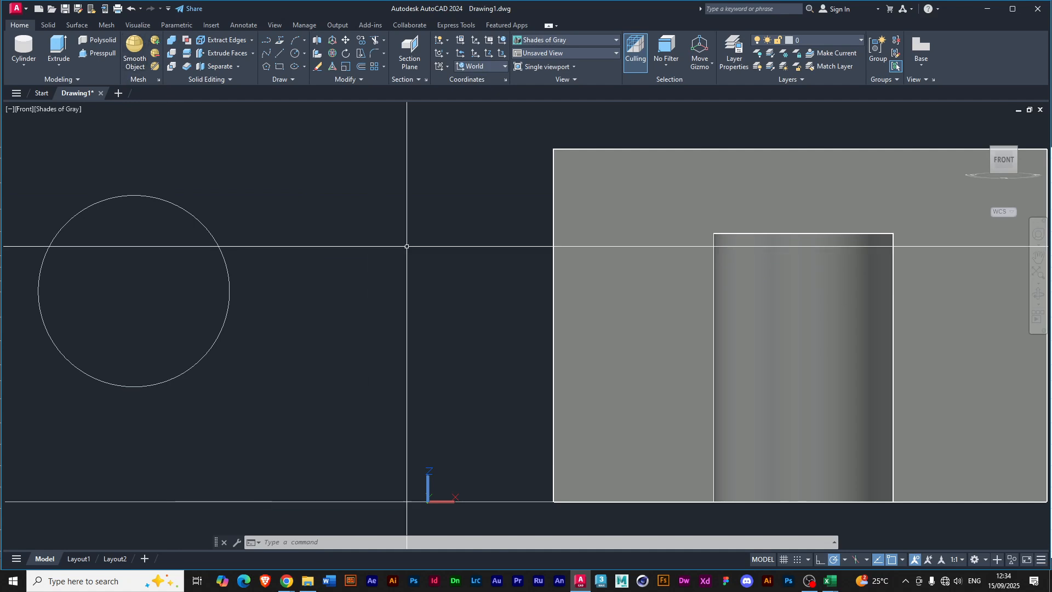
type("c")
key("Return")
left_click(349, 253)
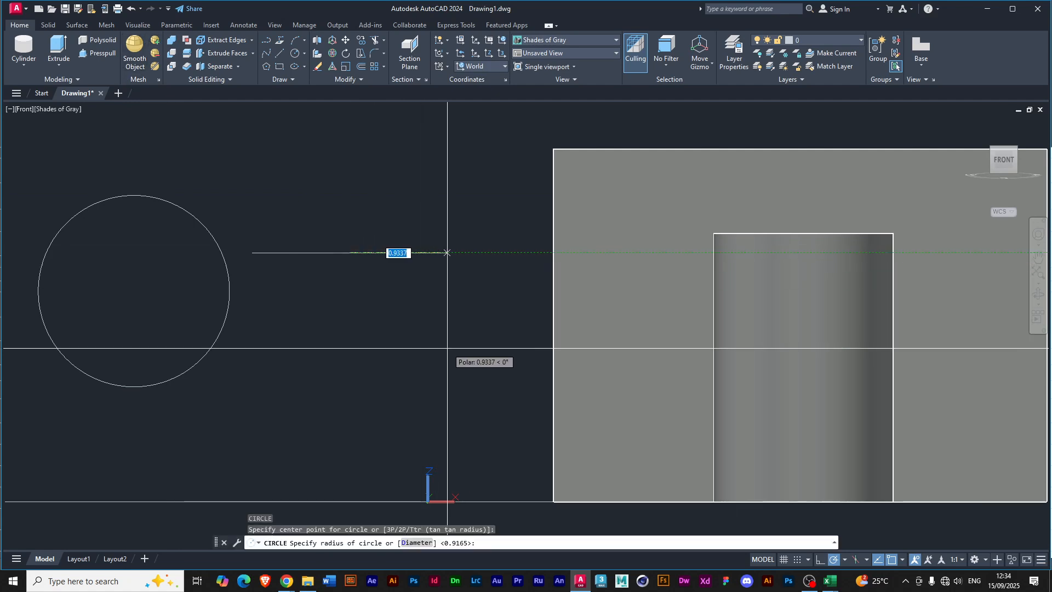
key("Return")
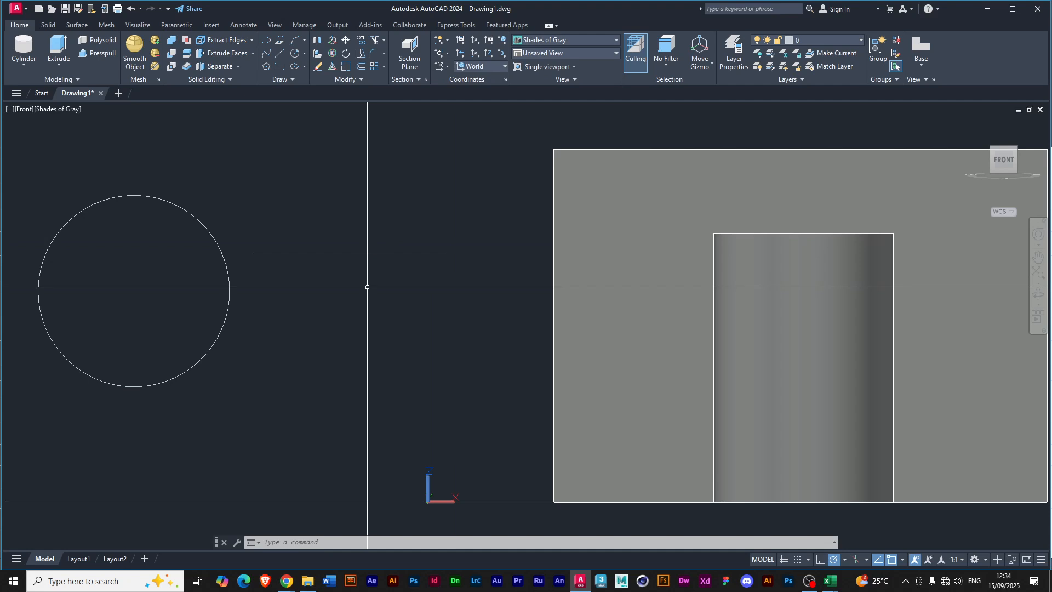
Return to the SW Isometric view and move the small horizontal circle by its centre out of the box, near the upright circle.
left_click(24, 110)
left_click(62, 209)
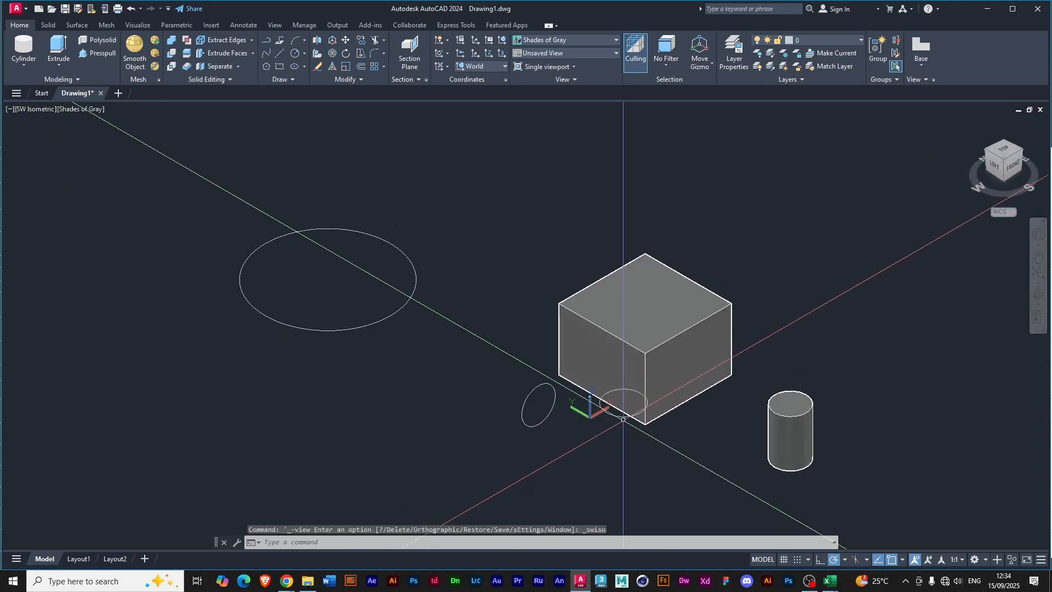
scroll(564, 420, "up", 5)
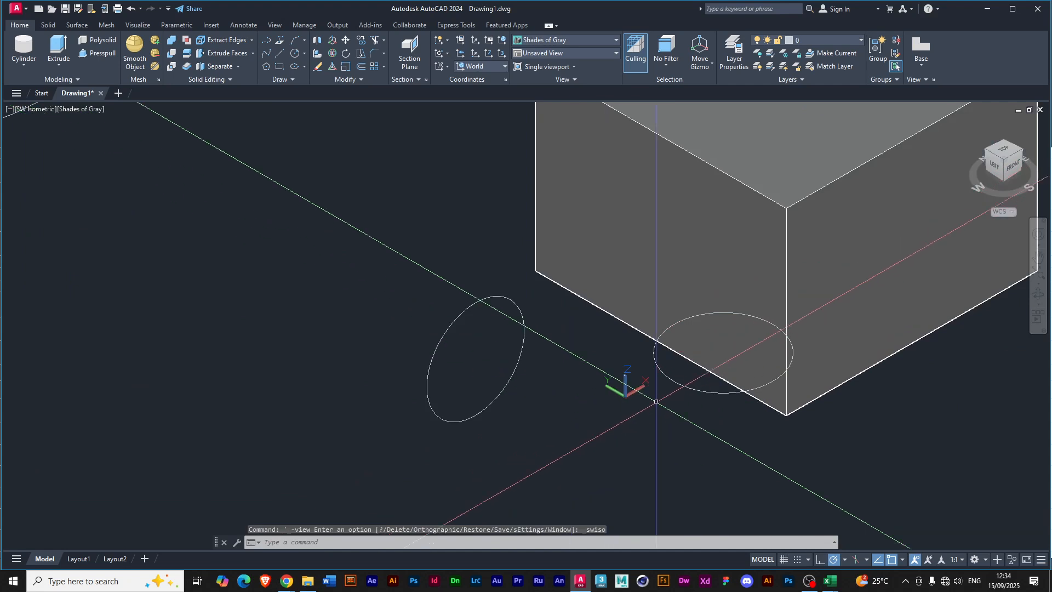
left_click(612, 415)
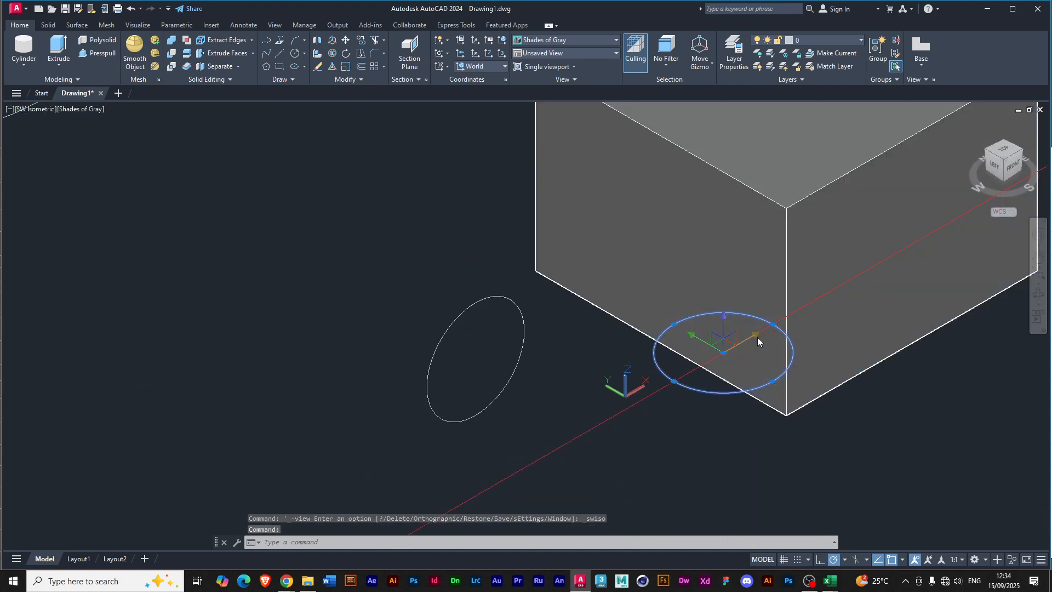
left_click(723, 353)
left_click(591, 429)
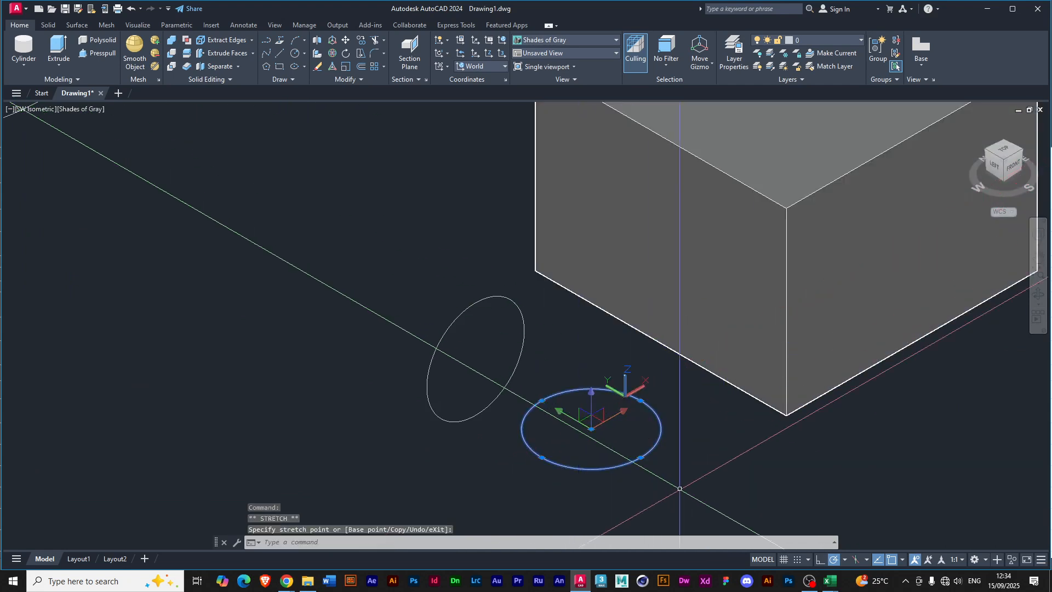
middle_click_drag(440, 422, 526, 458, "shift")
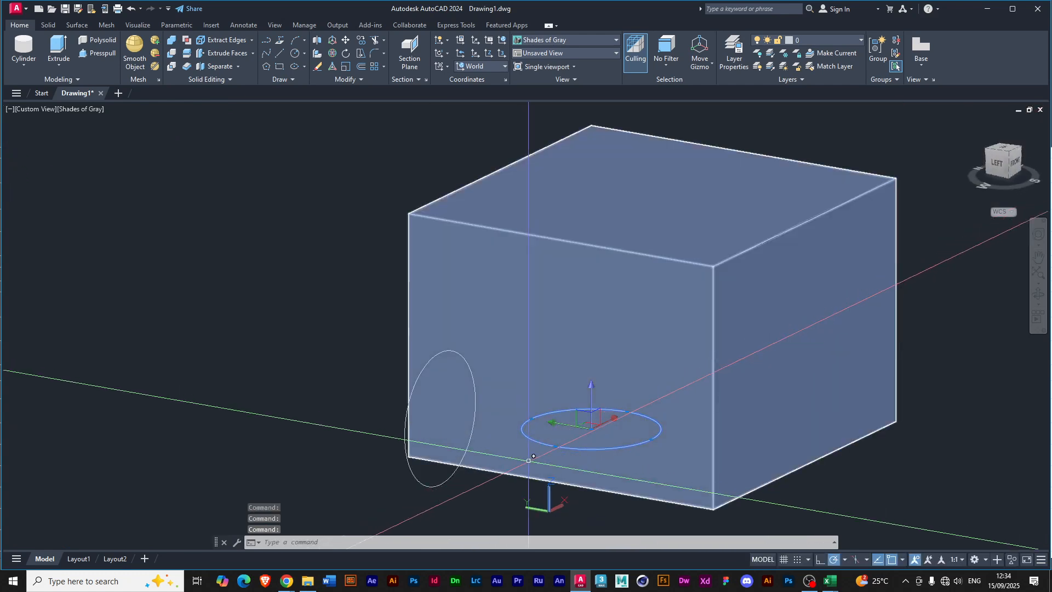
middle_click_drag(623, 501, 560, 458)
left_click(571, 478)
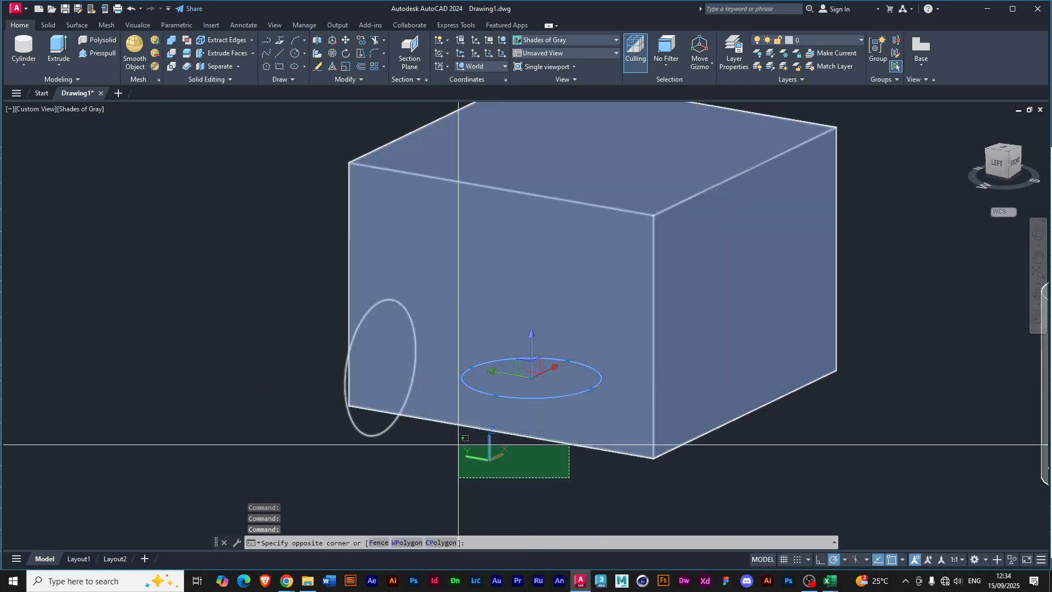
left_click(543, 480)
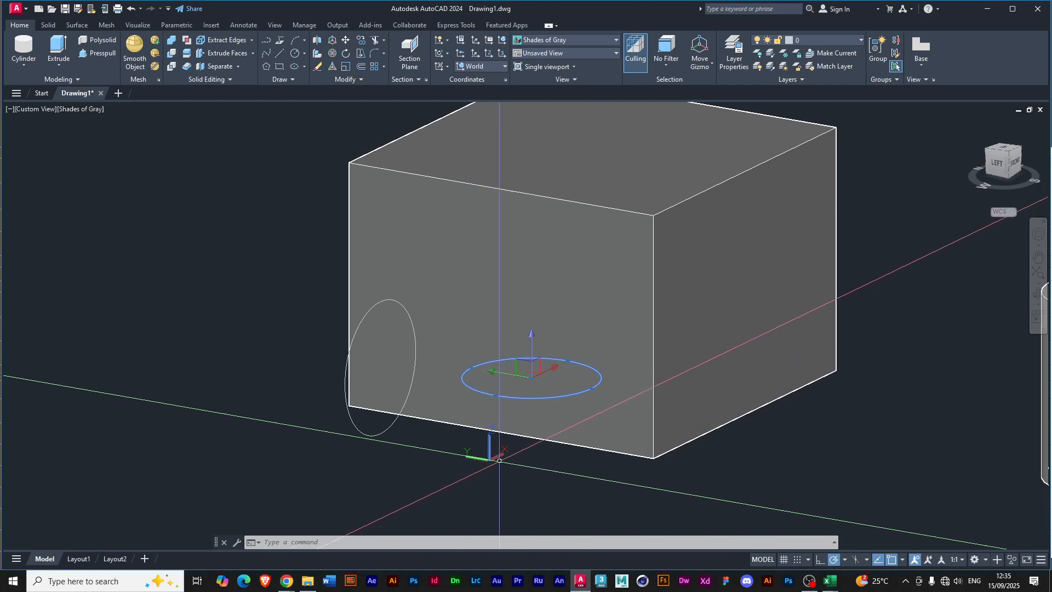
left_click(489, 436)
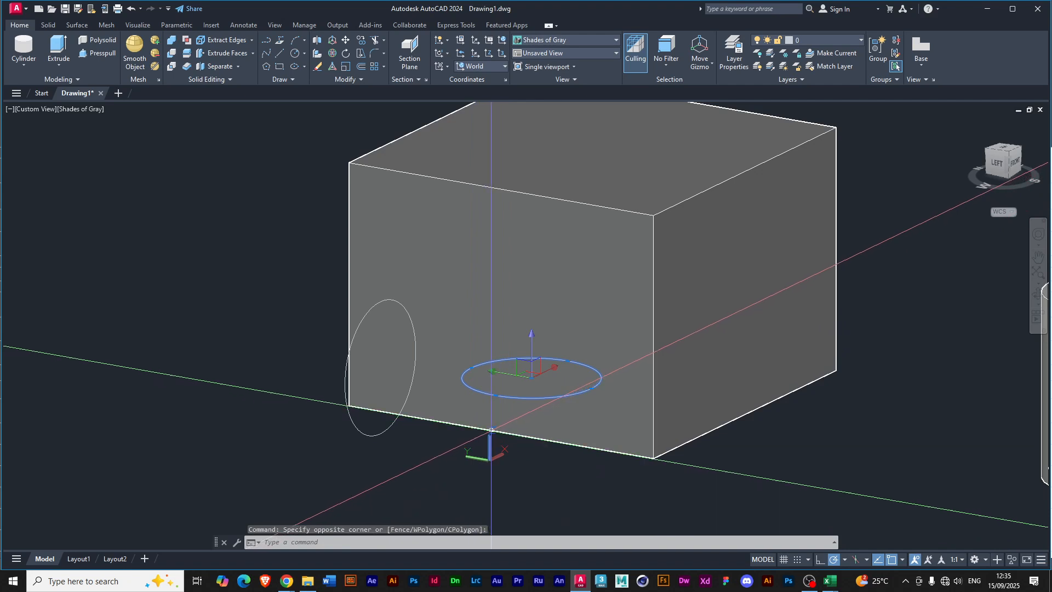
key("Escape")
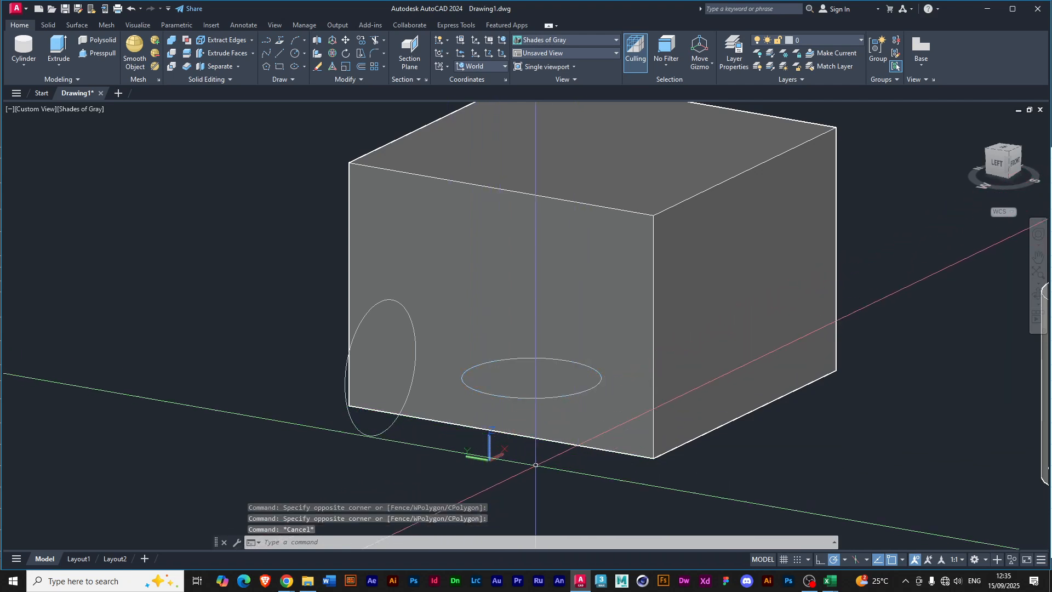
Select the UCS icon and specify its Z axis direction straight up, then clear the selection.
left_click(489, 433)
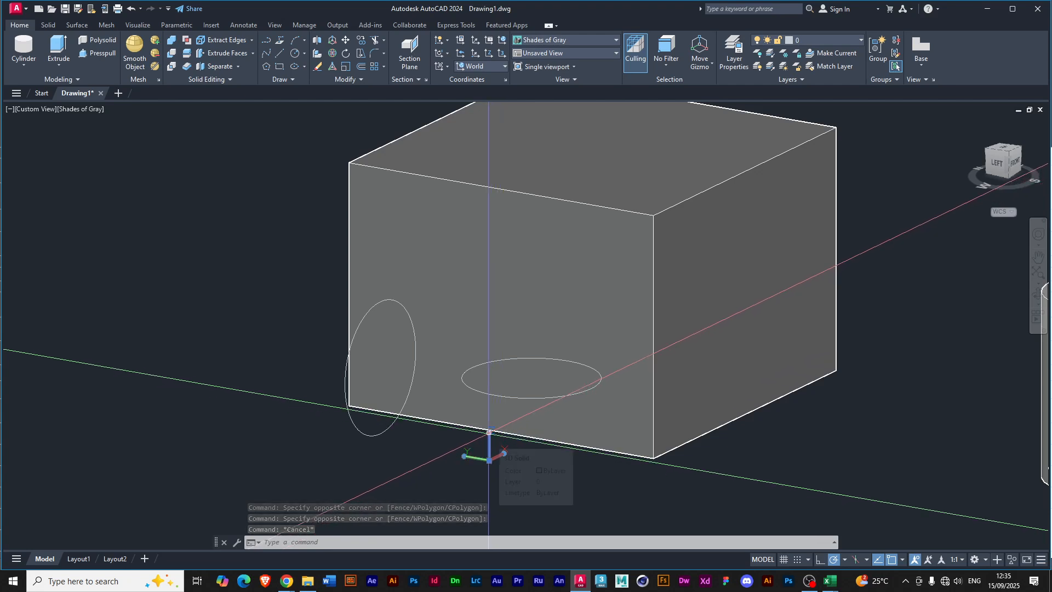
scroll(491, 455, "up", 3)
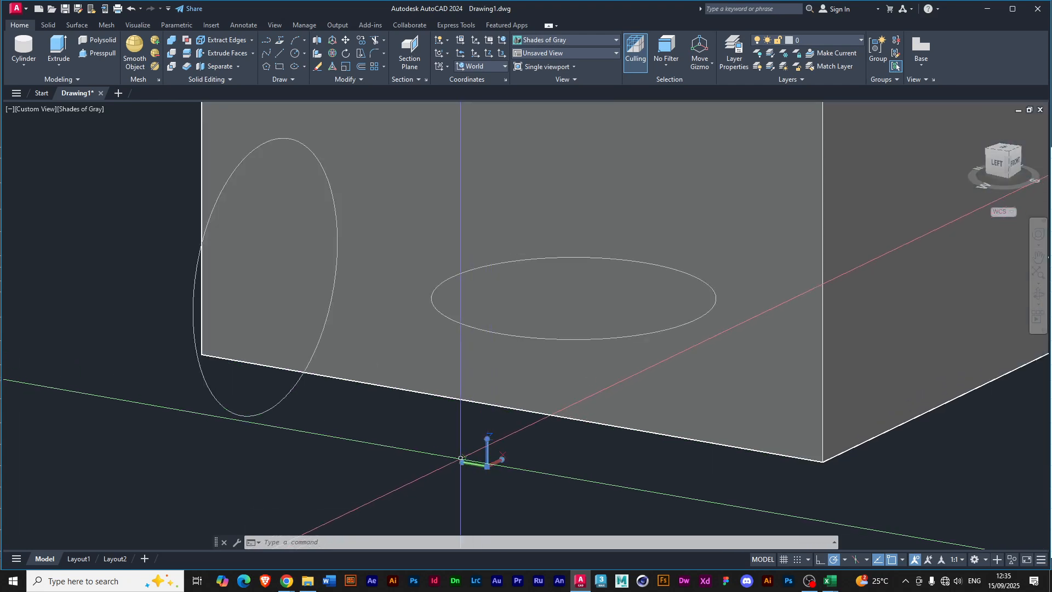
left_click(488, 439)
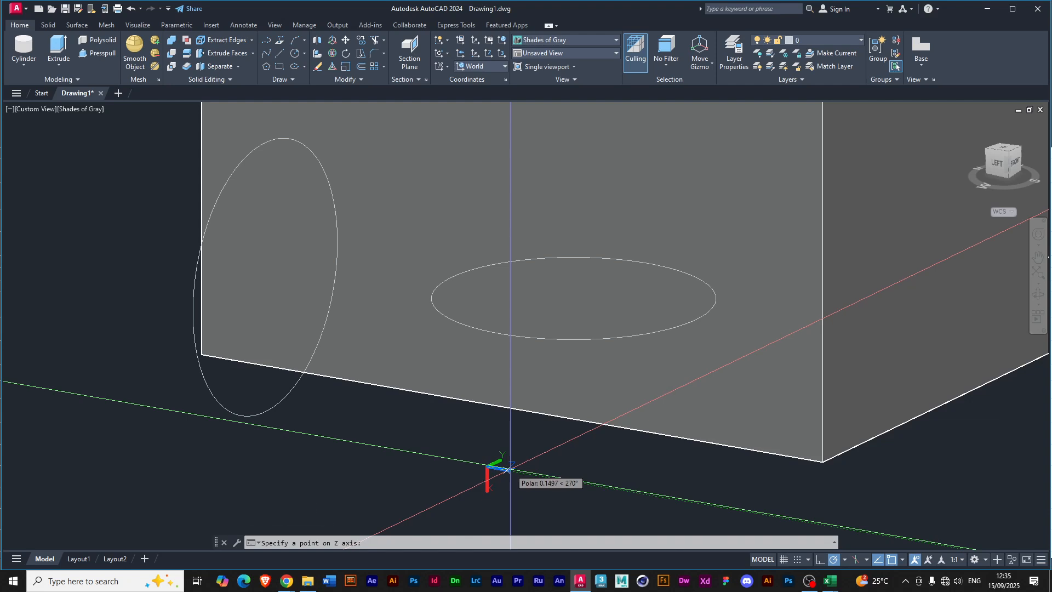
left_click(488, 438)
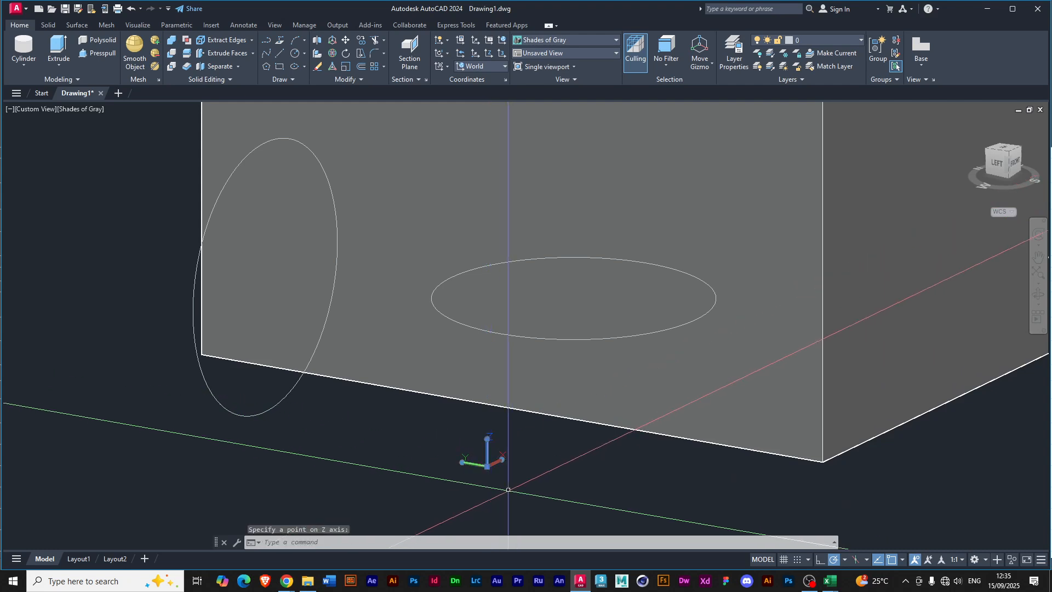
key("Escape")
scroll(467, 454, "down", 5)
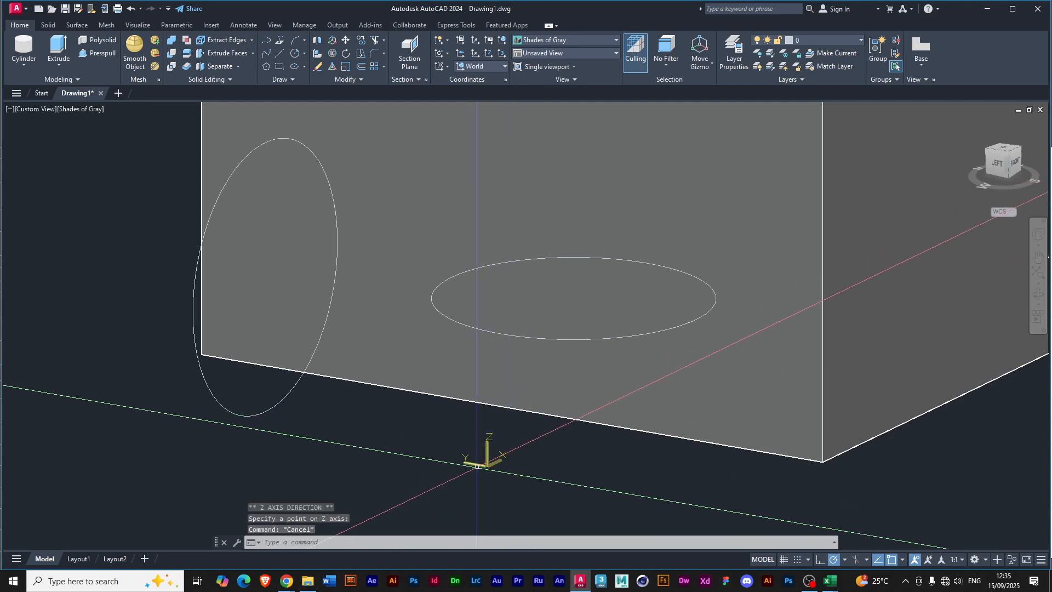
scroll(507, 472, "down", 4)
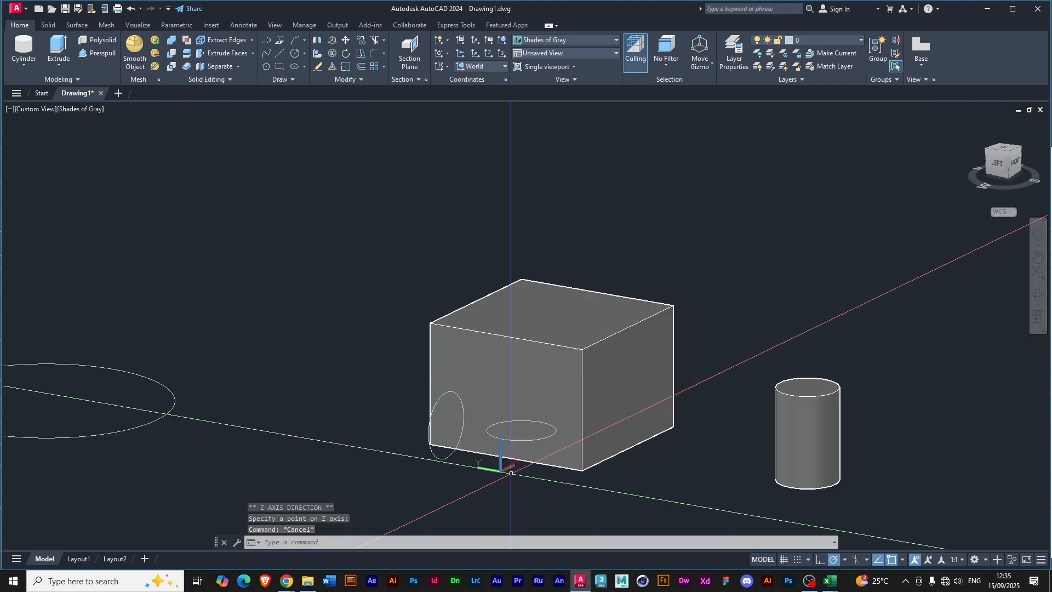
Delete the box, the cylinder and all three circles from the drawing.
middle_click_drag(507, 476, 454, 440, "shift")
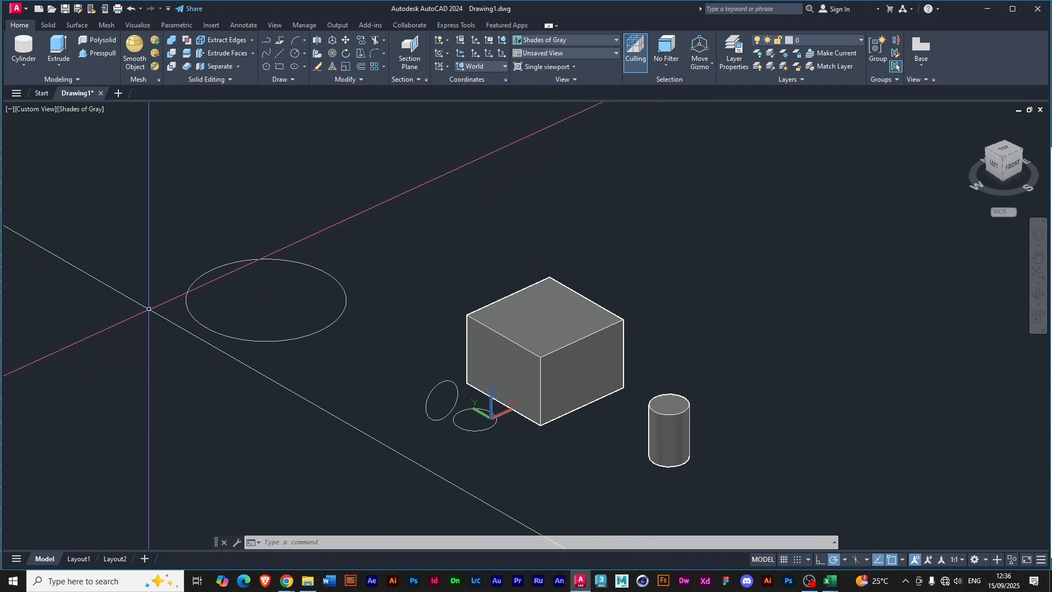
scroll(535, 331, "down", 2)
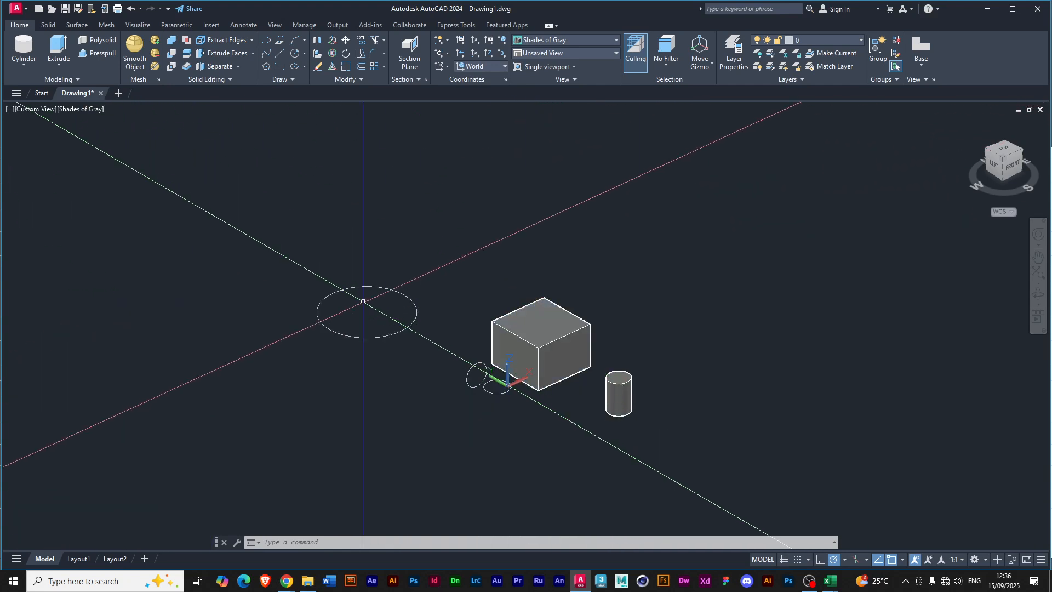
left_click(302, 282)
left_click(695, 436)
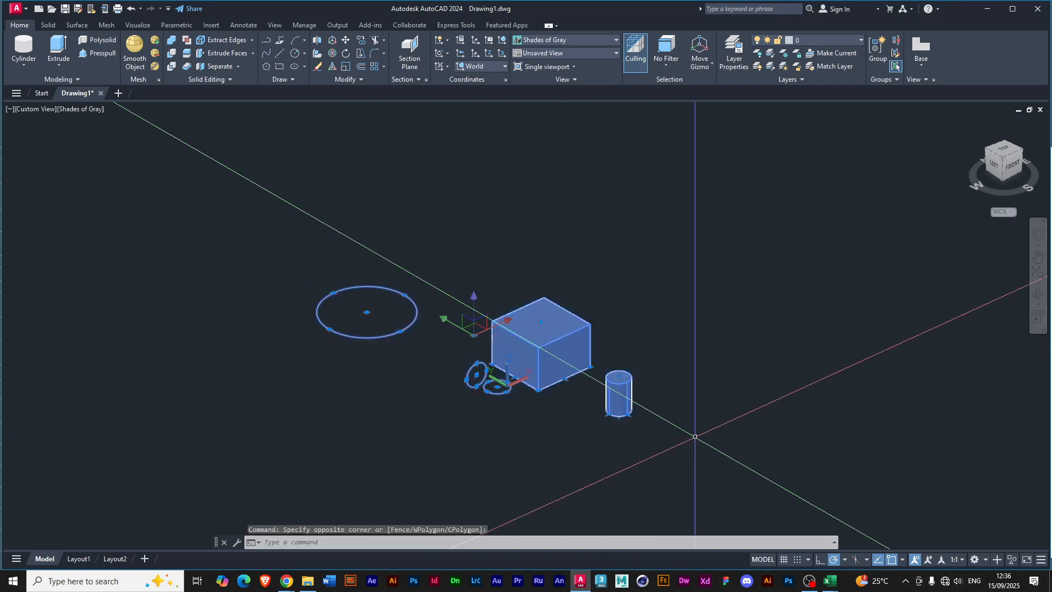
key("Delete")
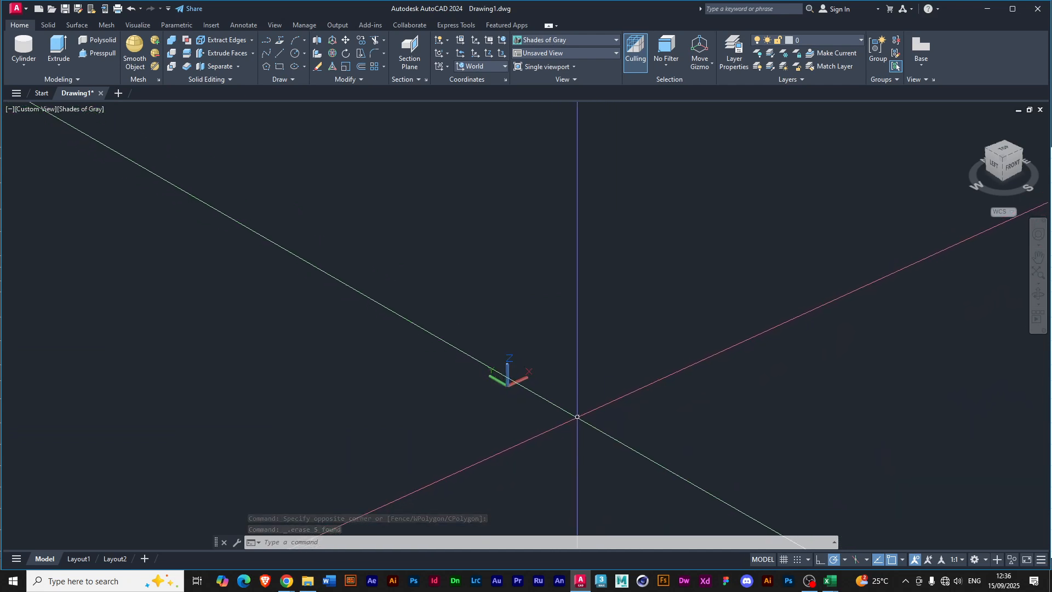
Show the Dynamic UCS toggle on the status bar and hide it again.
middle_click_drag(590, 423, 511, 427)
key("alt")
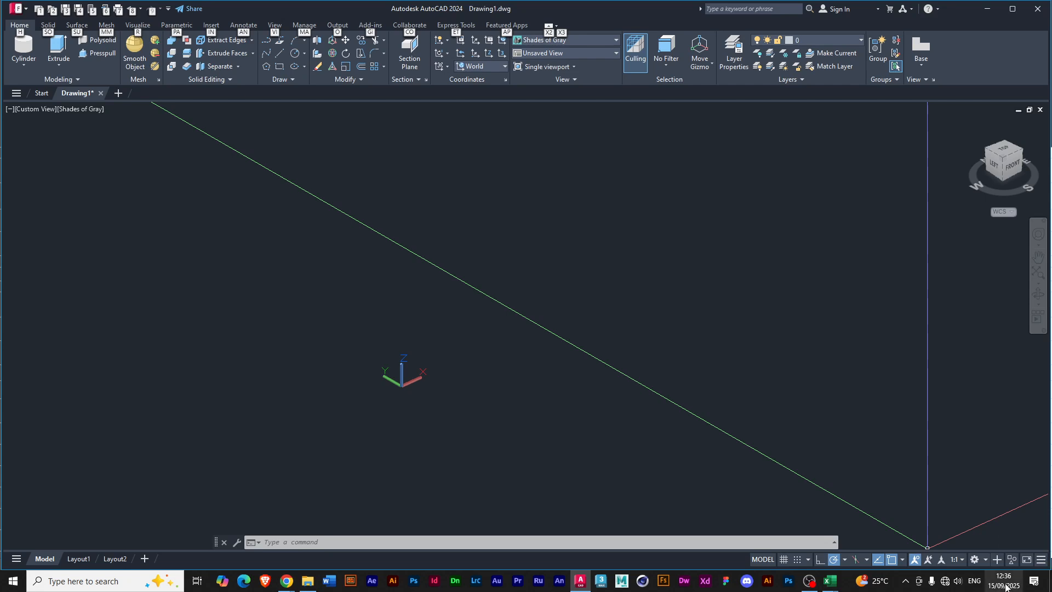
left_click(1041, 559)
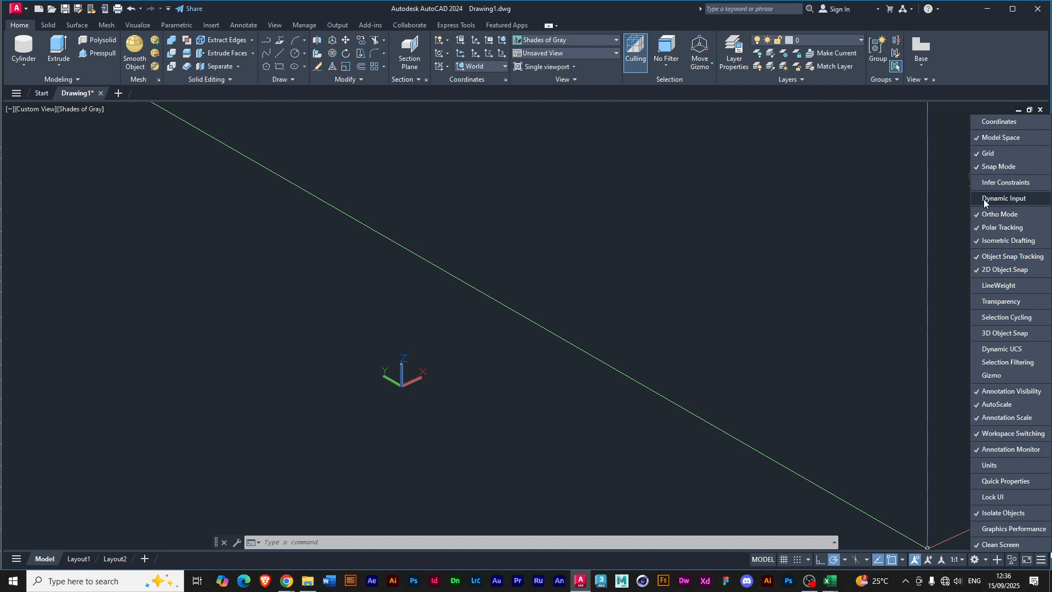
left_click(978, 349)
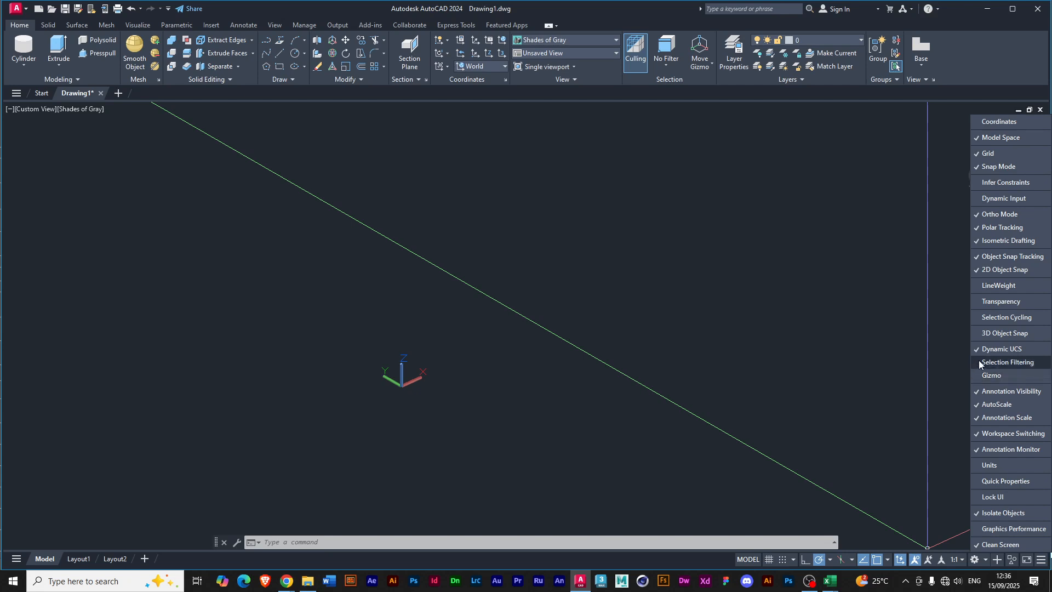
left_click(977, 350)
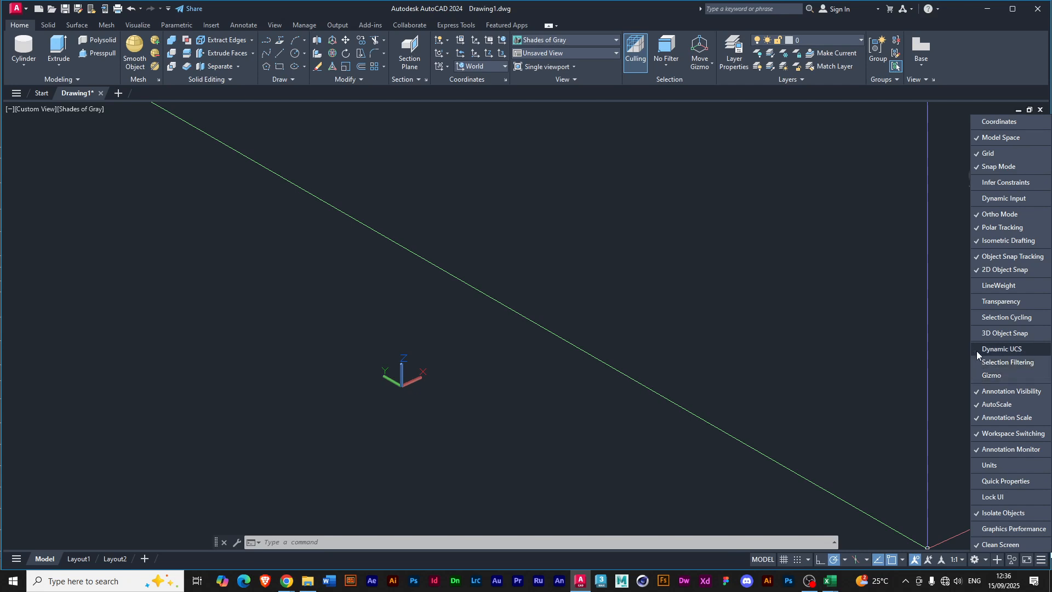
Add the Dynamic UCS, Units and Coordinates items to the status bar and close the customization list.
left_click(977, 351)
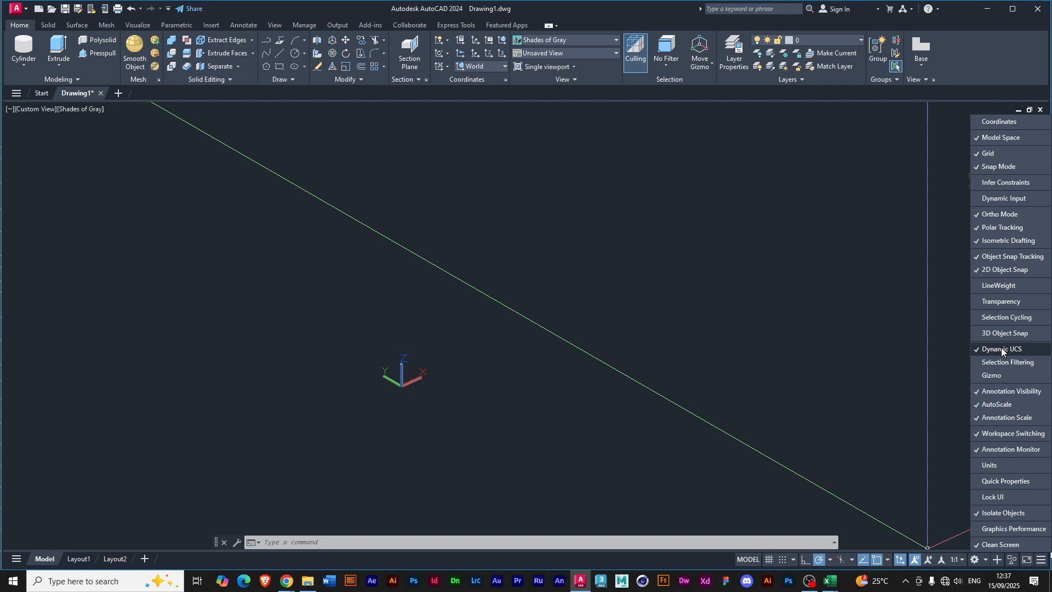
left_click(985, 467)
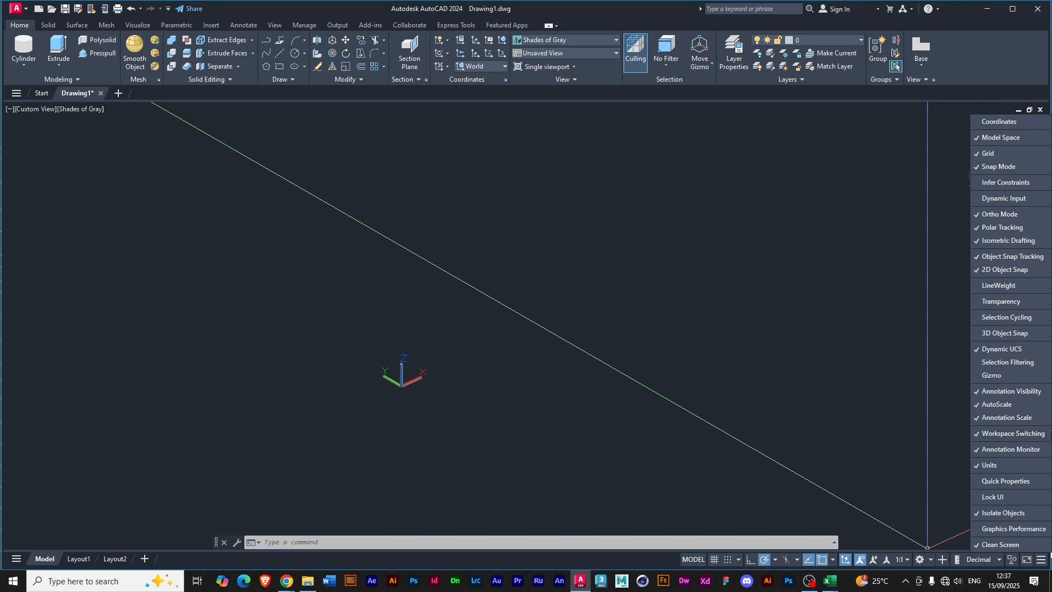
left_click(982, 122)
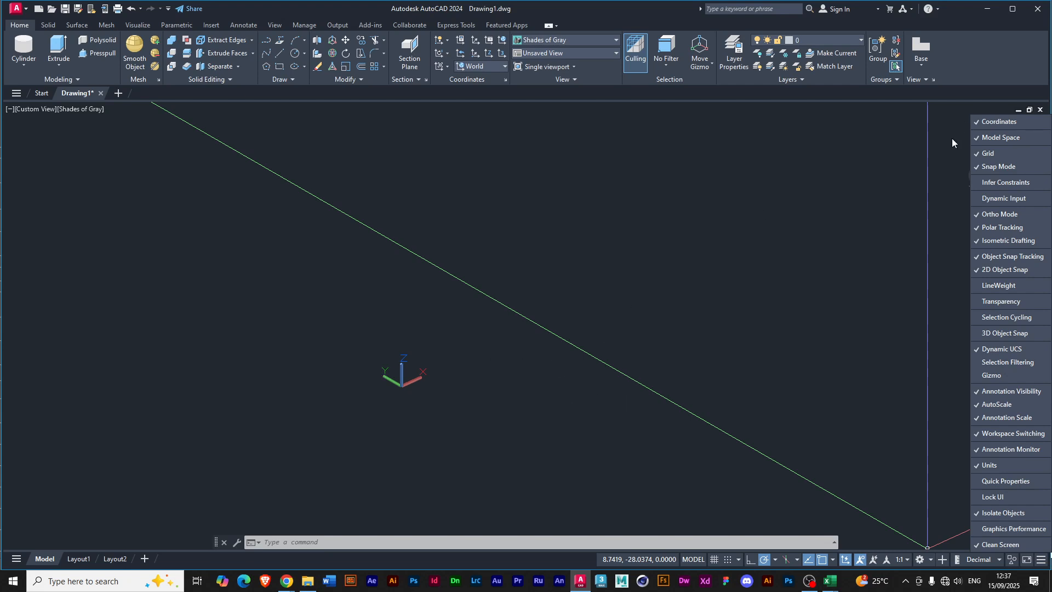
left_click(1046, 565)
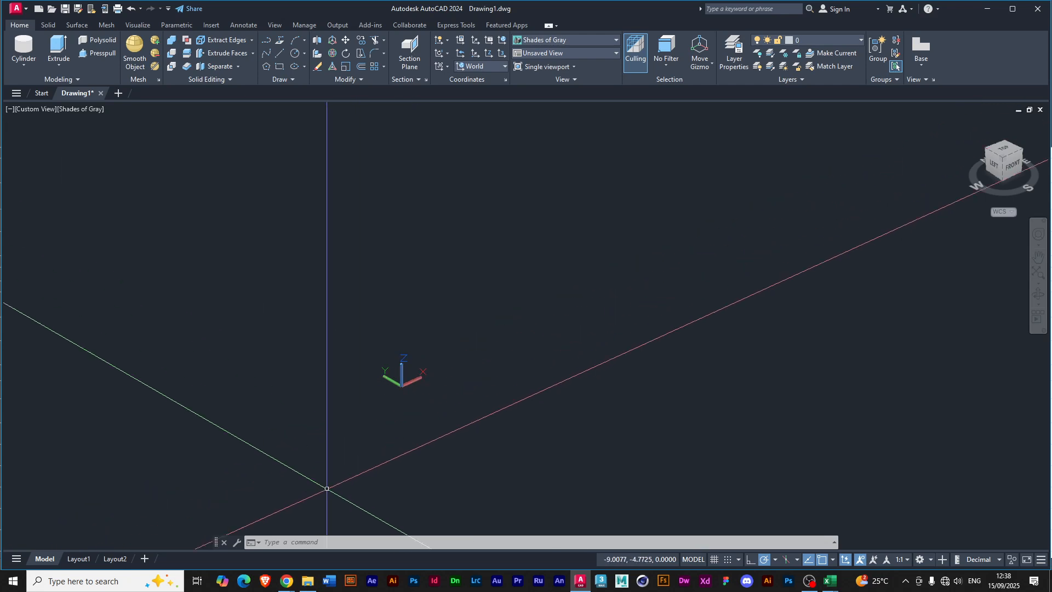
Switch to Word, dismiss the licence notice and open the recent document Shortcuts in AutoCAD.docx.
left_click(328, 585)
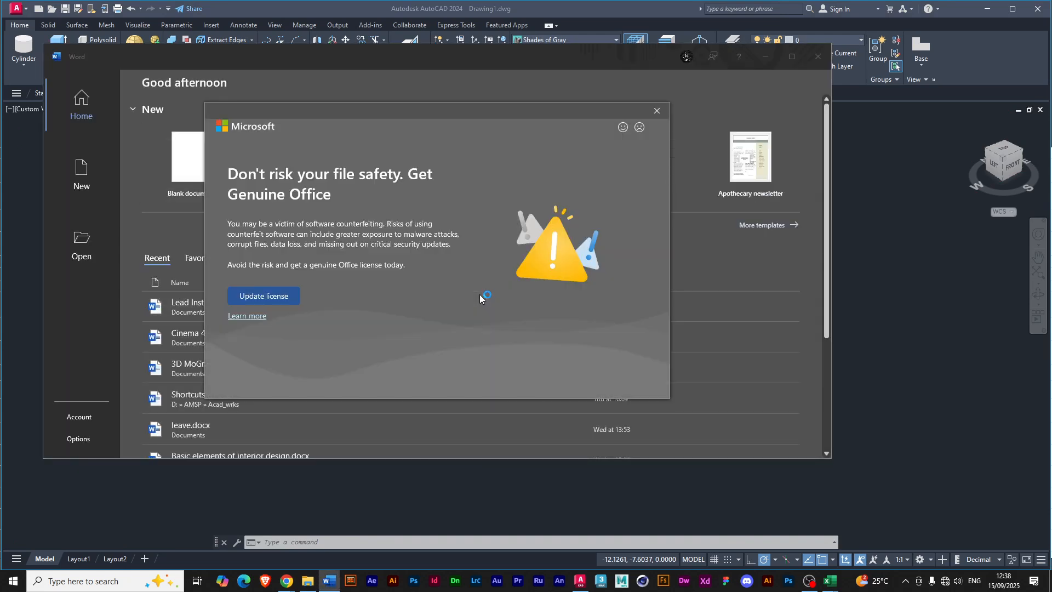
left_click(657, 110)
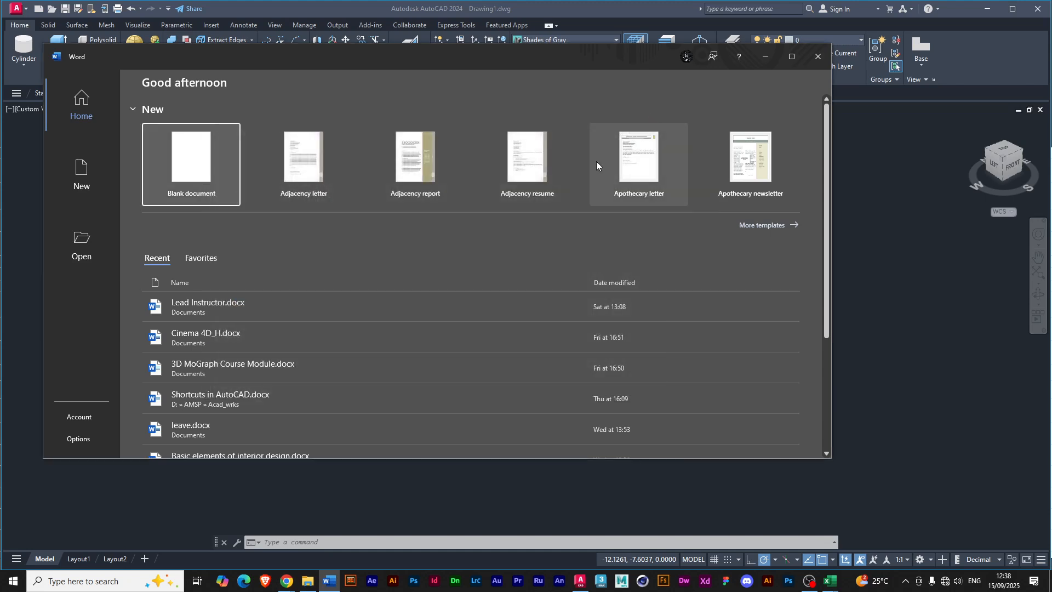
left_click(211, 404)
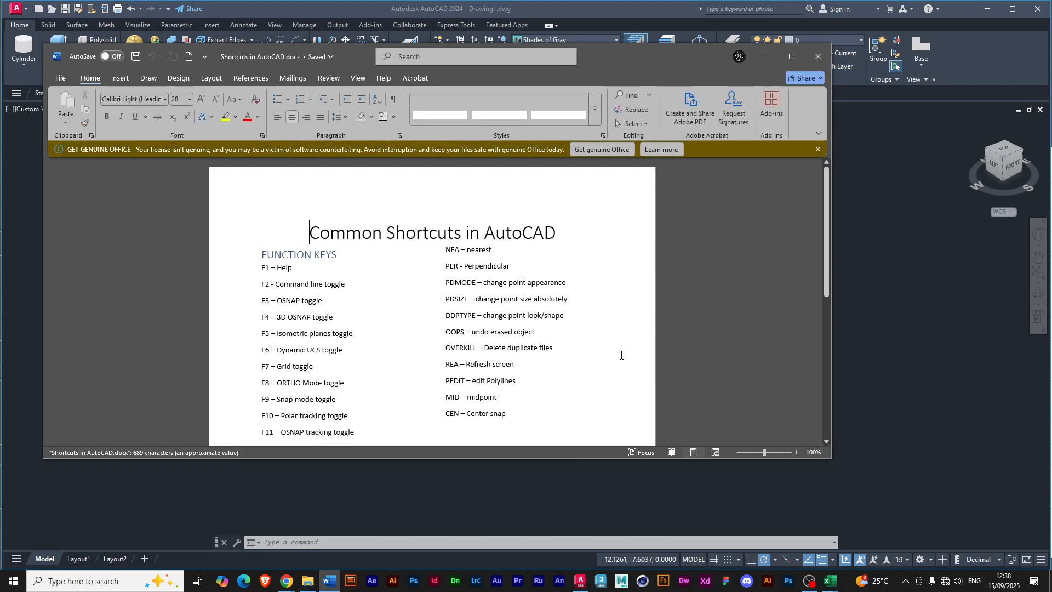
Enlarge the document window downward and review the function key, pallet and other shortcut lists.
mouse_move(826, 231)
left_mouse_down()
mouse_move(818, 355)
mouse_move(816, 239)
left_mouse_up()
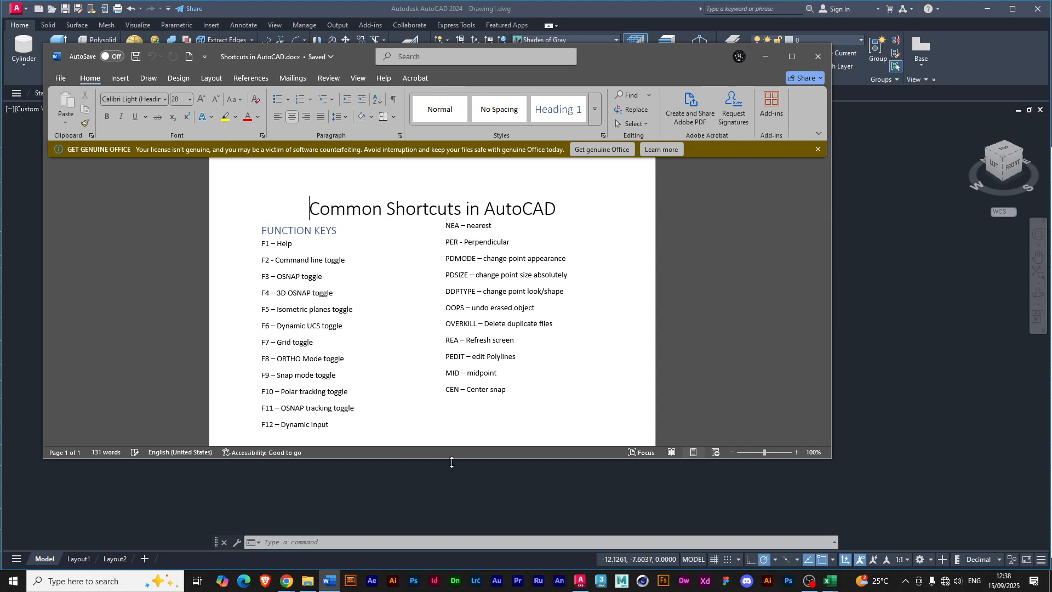
left_click_drag(452, 462, 451, 536)
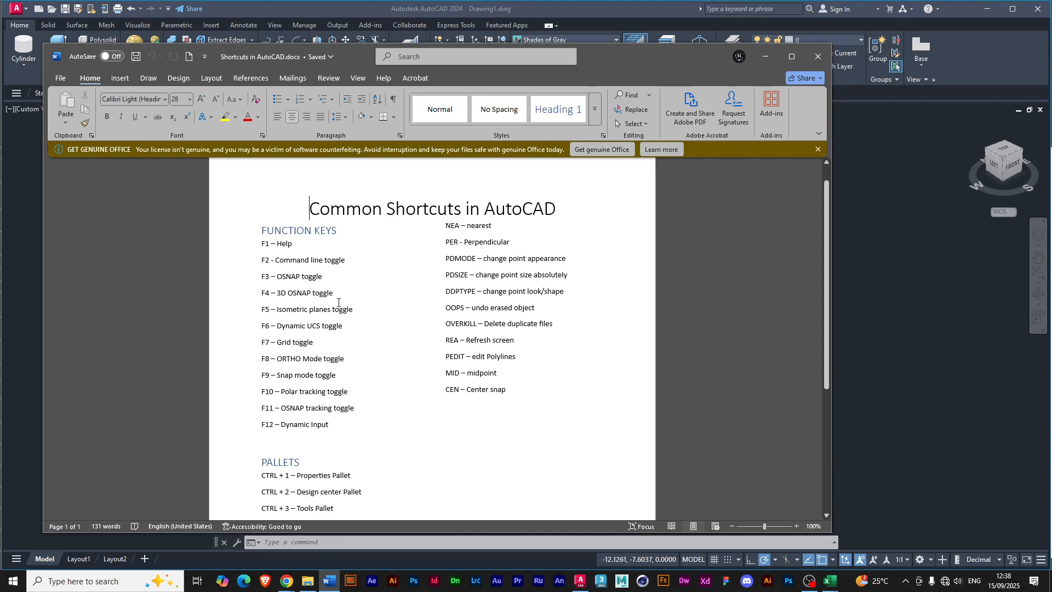
scroll(429, 336, "down", 3)
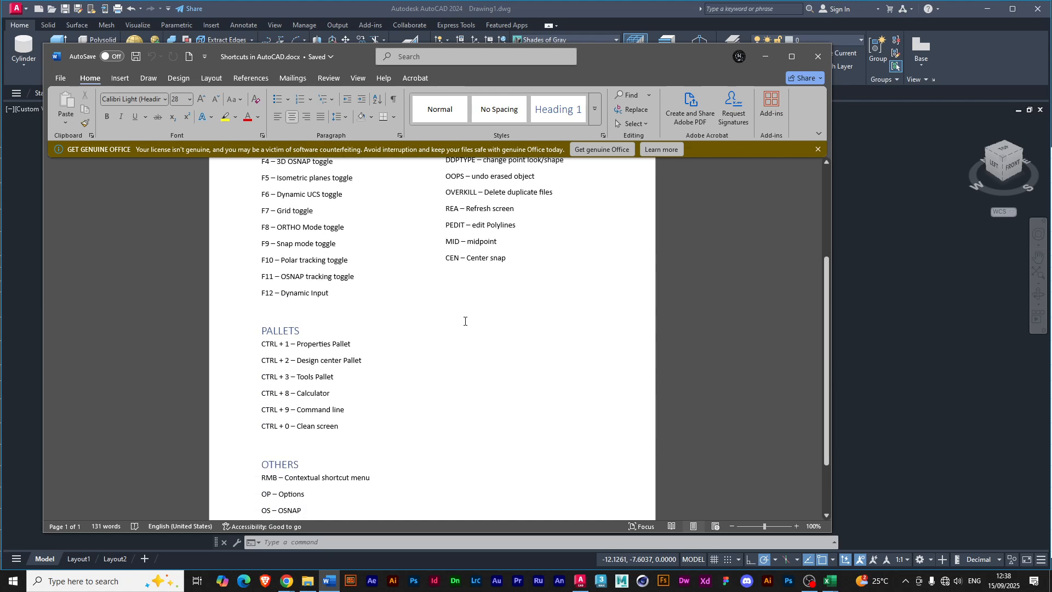
scroll(465, 321, "down", 1)
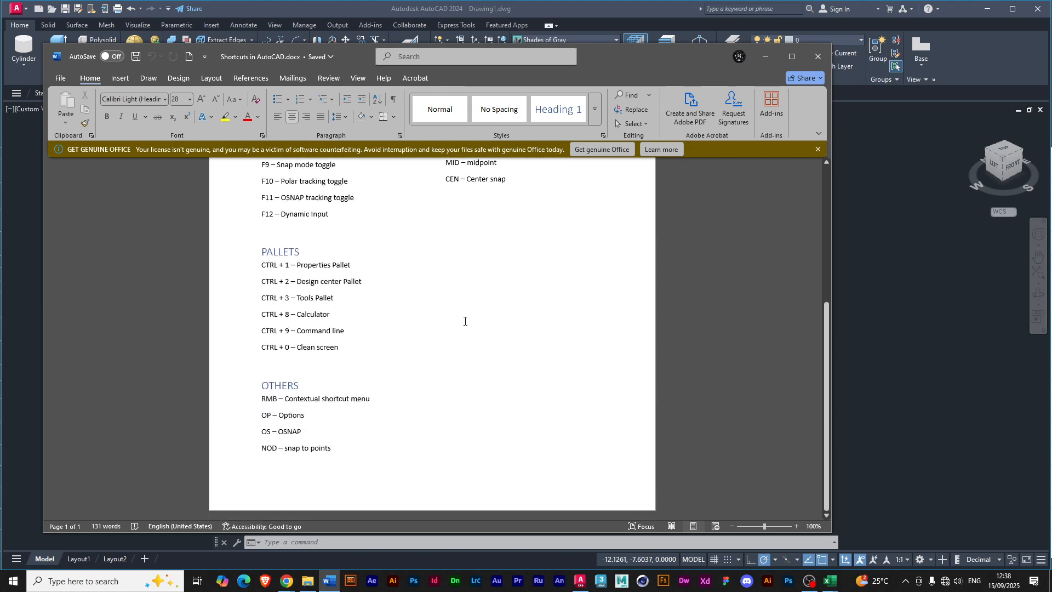
scroll(465, 321, "up", 4)
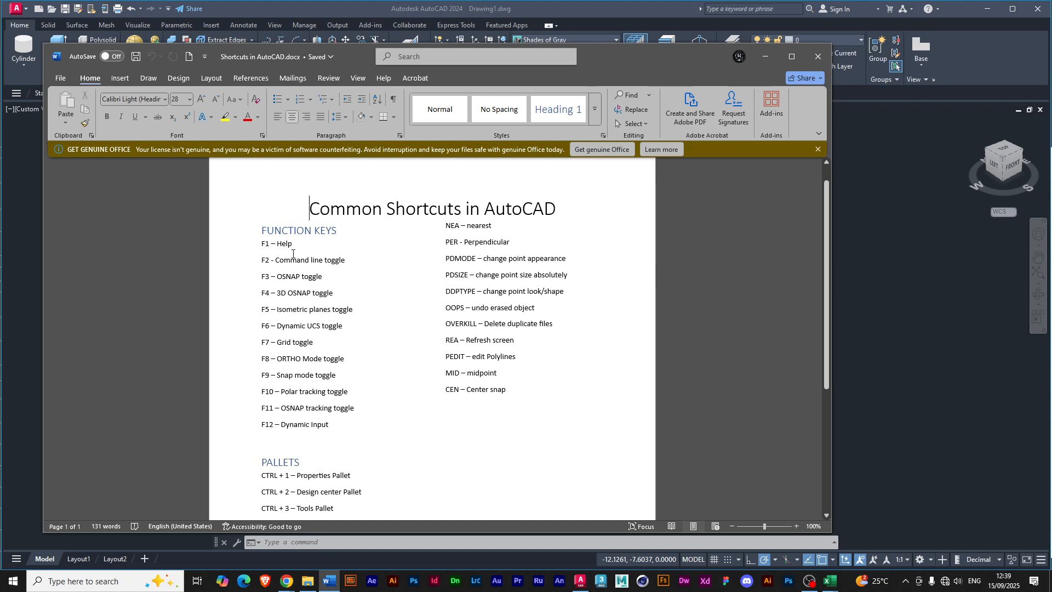
Switch back to AutoCAD, try to open Help with its function-key shortcut and dismiss the online Help dialog.
left_click(582, 9)
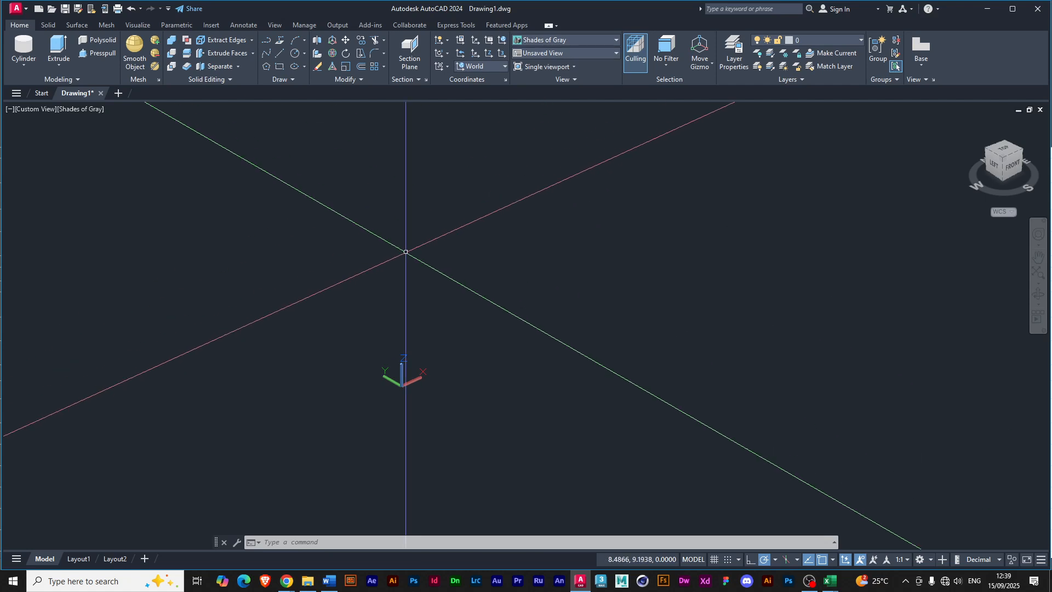
key("F1")
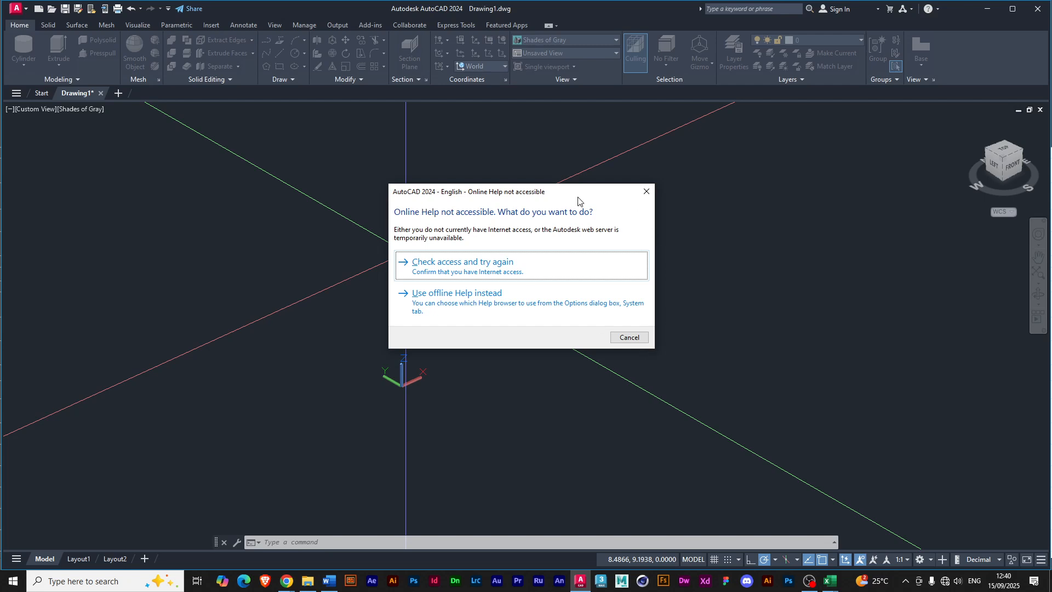
left_click(647, 191)
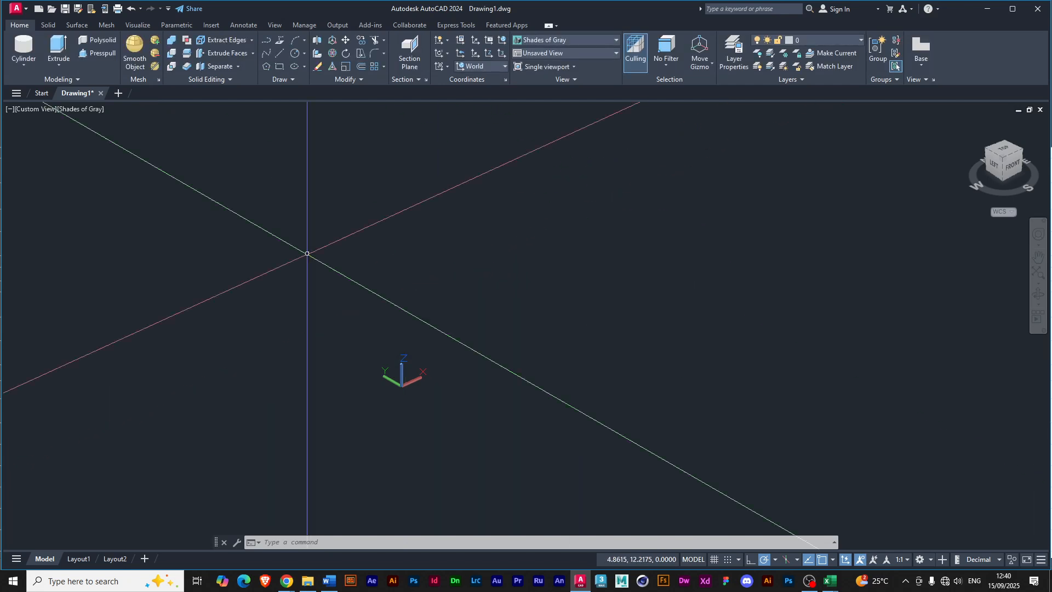
Return to the shortcuts document in Word and move its window slightly upward over the drawing.
left_click(328, 581)
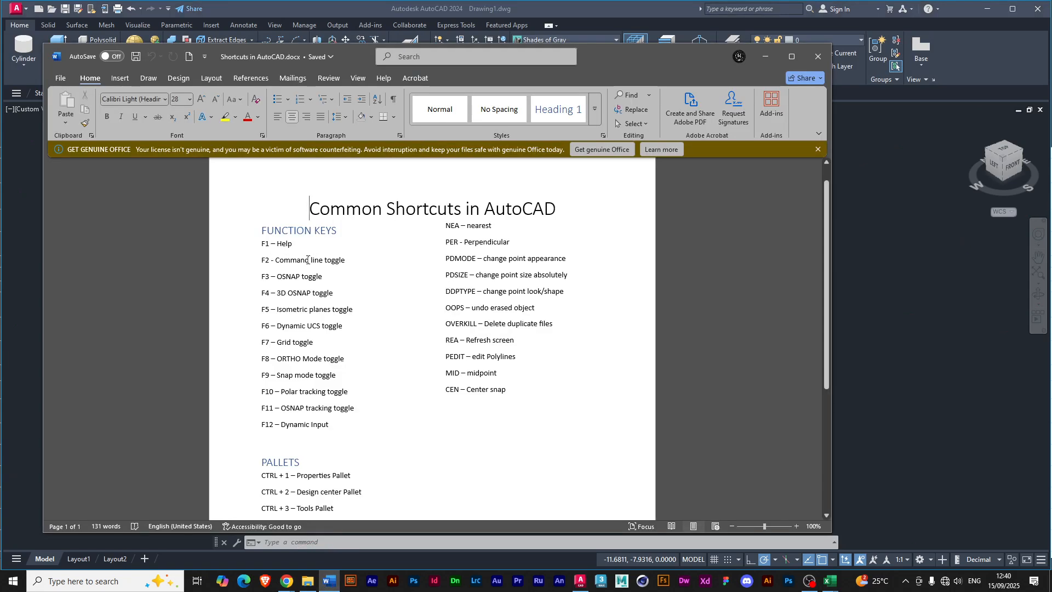
left_click_drag(652, 50, 659, 33)
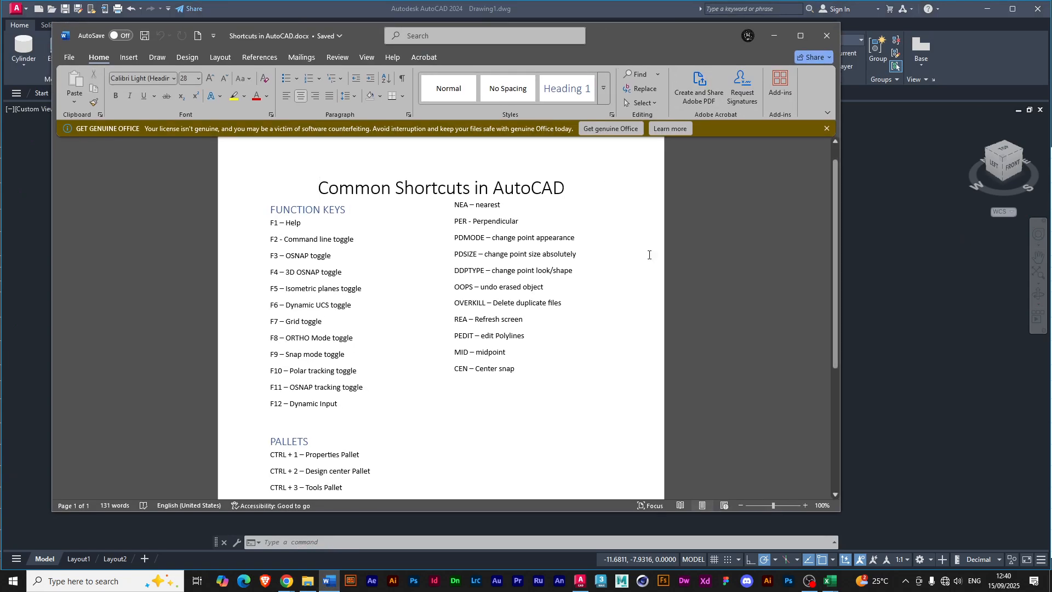
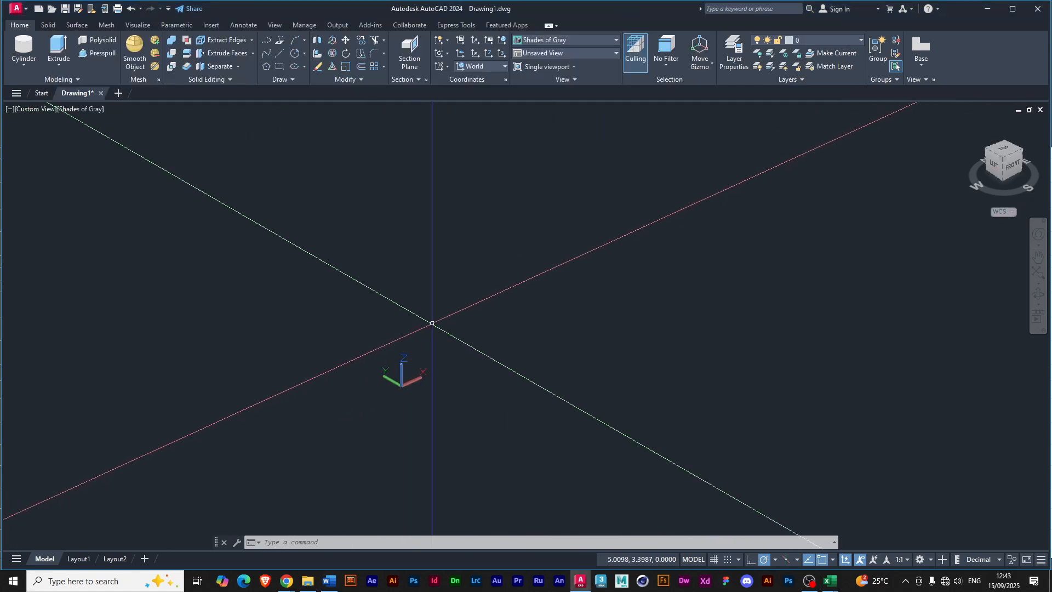
Toggle the drawing grid on, off and on again.
key("F7")
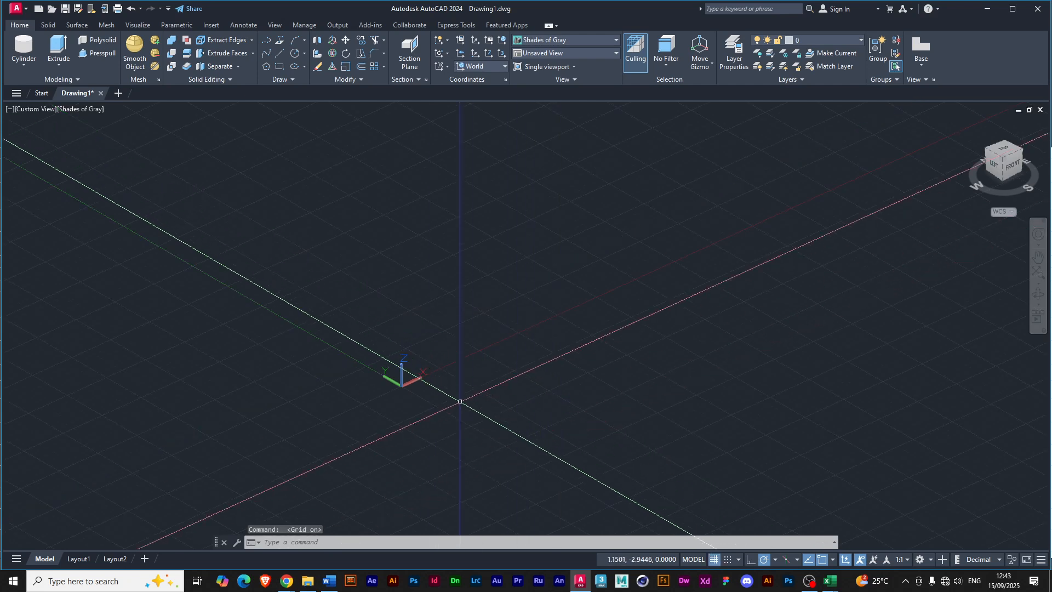
left_click(715, 560)
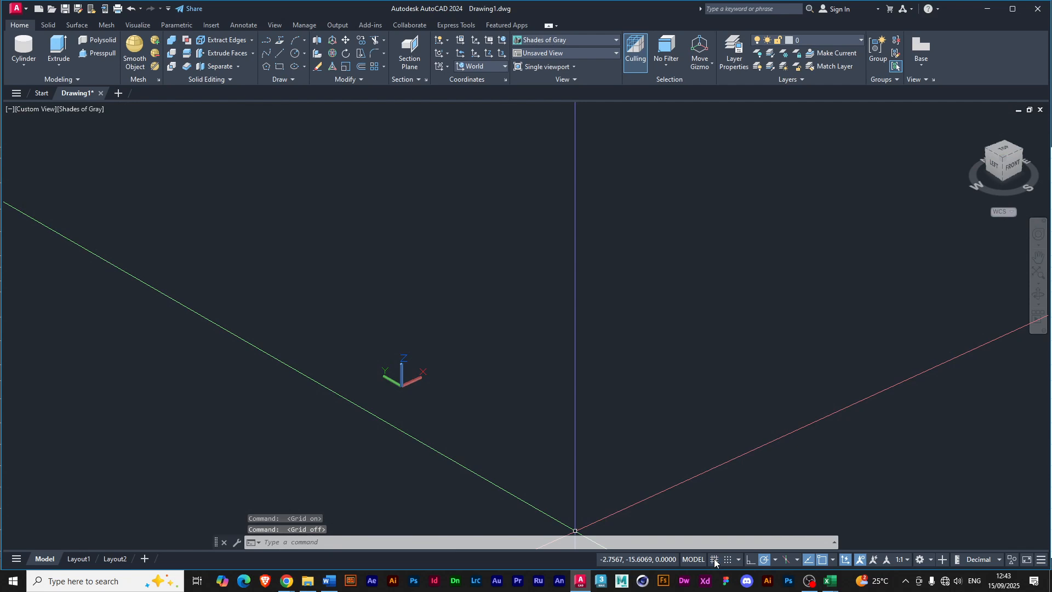
left_click(715, 560)
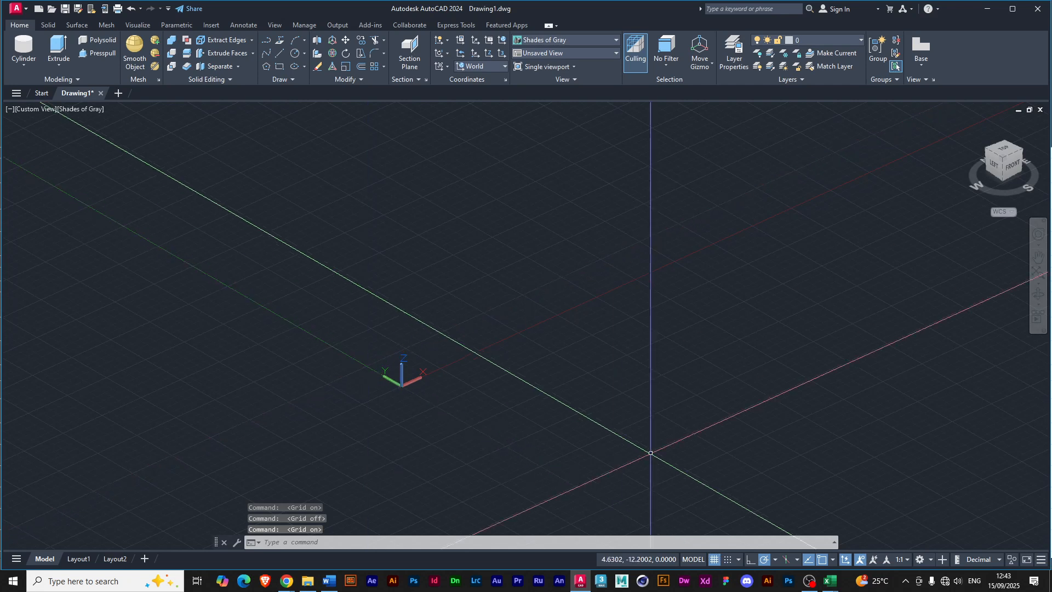
Draw a solid box near the origin, about 7.8 by 6.4 units and 6.4 units high, and undo it.
left_click(25, 66)
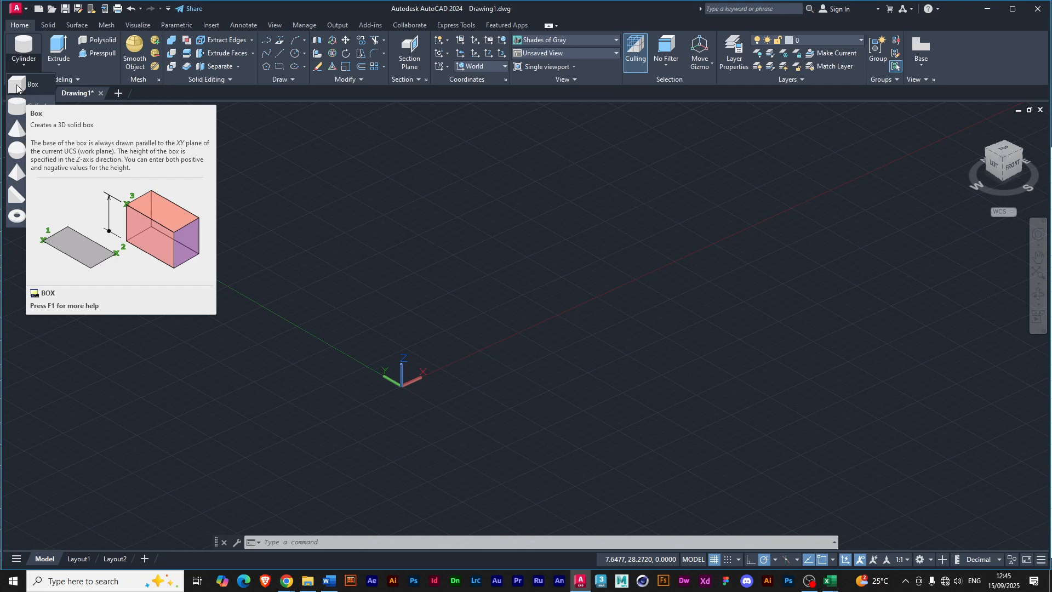
left_click(17, 86)
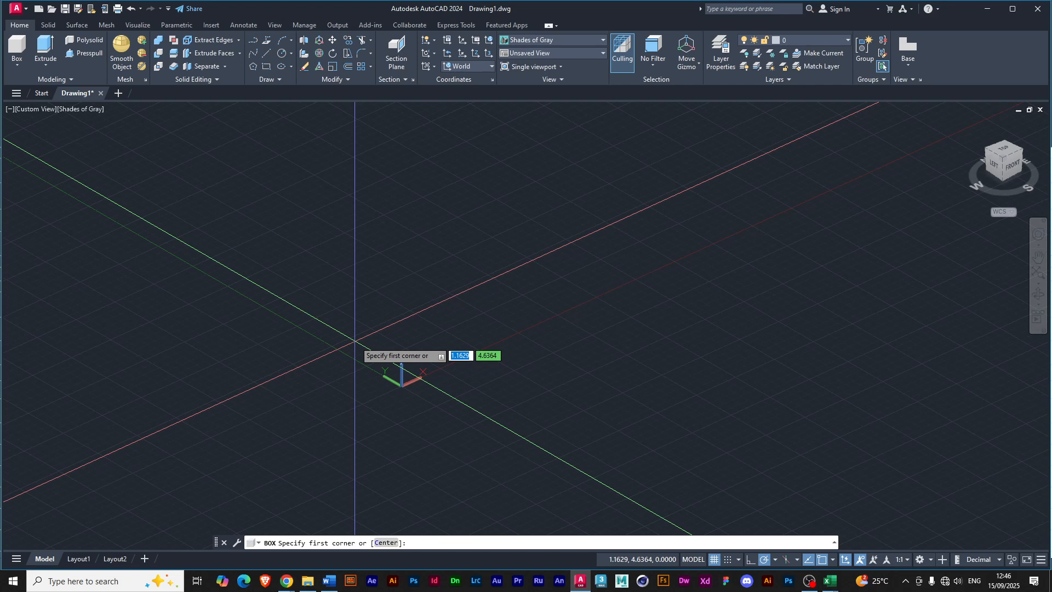
left_click(336, 307)
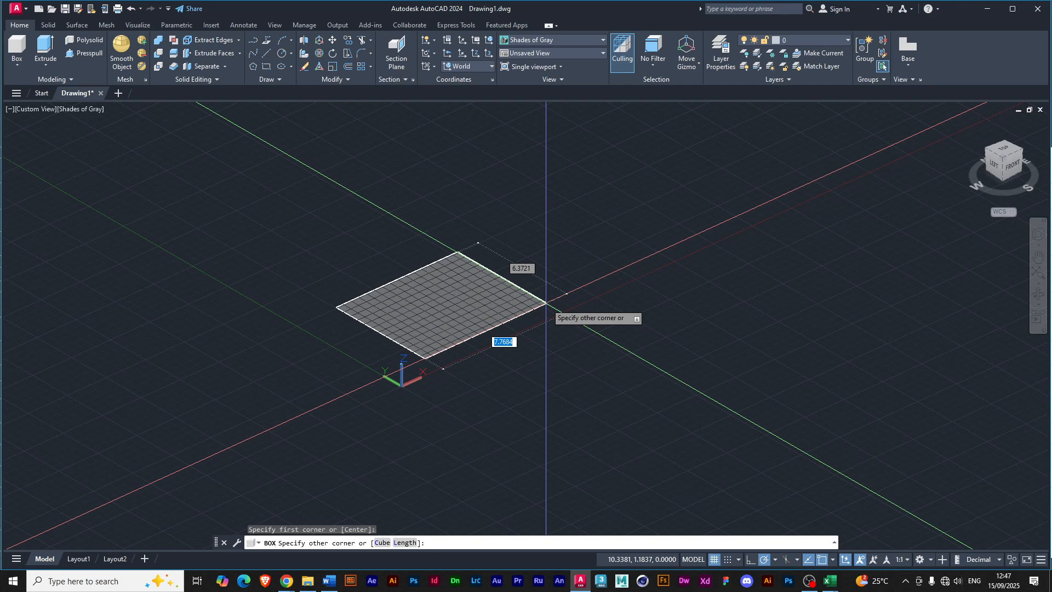
left_click(546, 302)
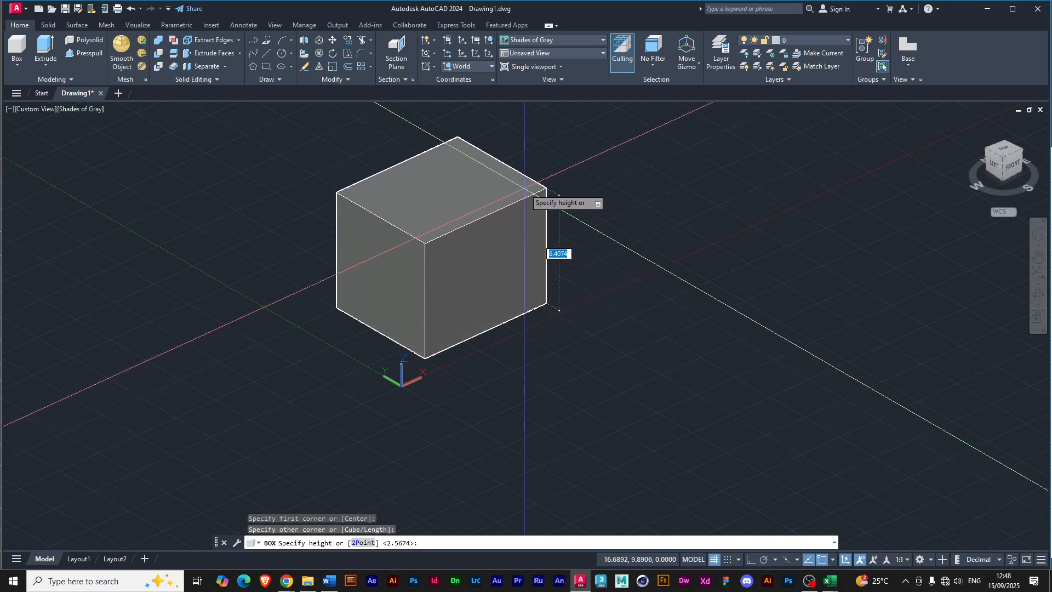
left_click(524, 188)
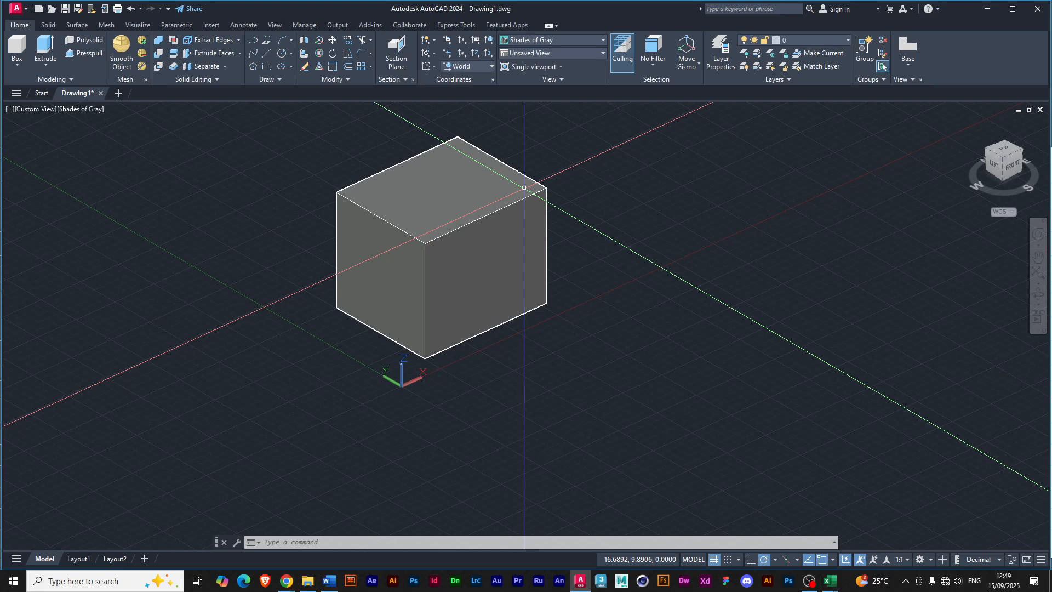
key("ctrl+z")
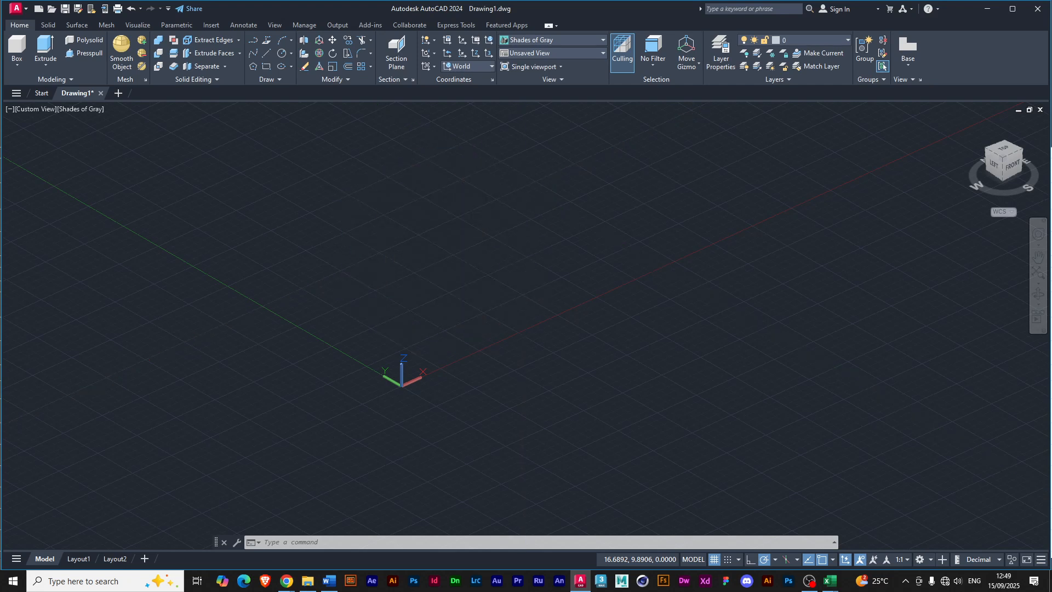
Draw a corner-to-corner solid box near the origin, about 11.6 by 8.4 units and 6.5 units high.
left_click(17, 49)
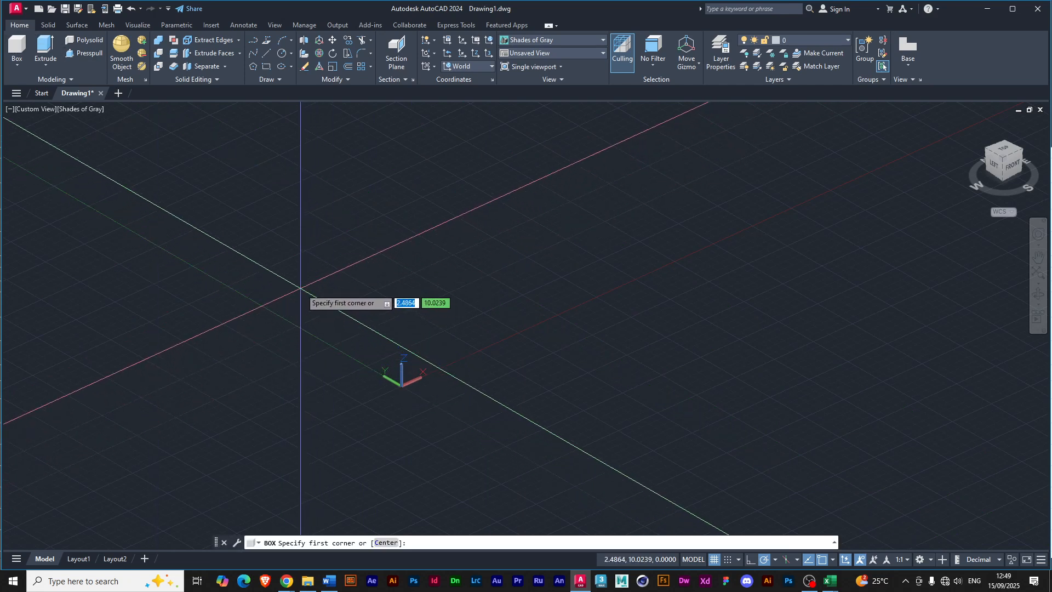
left_click(301, 288)
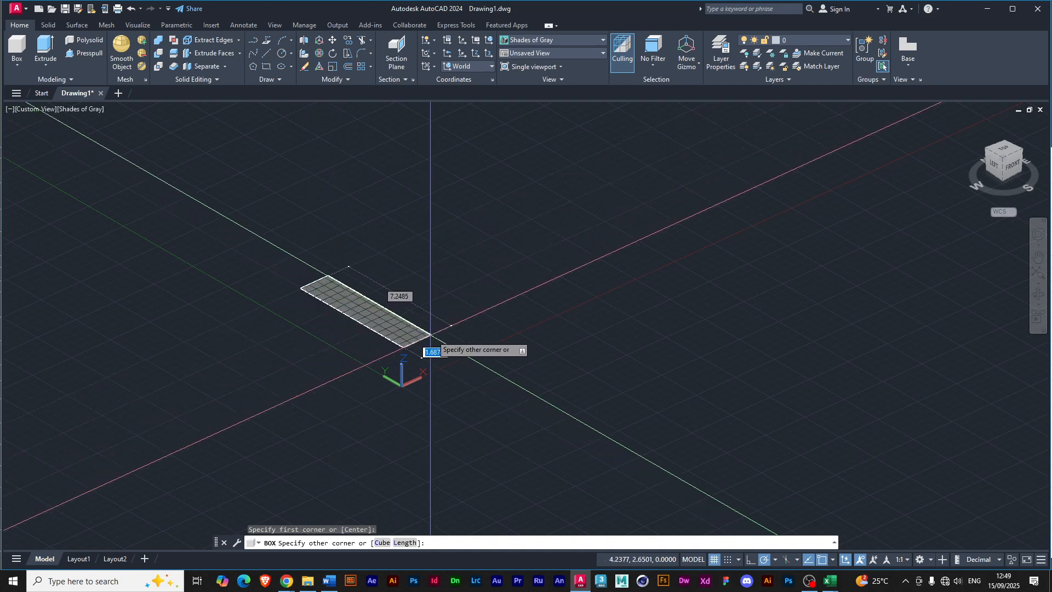
left_click(597, 272)
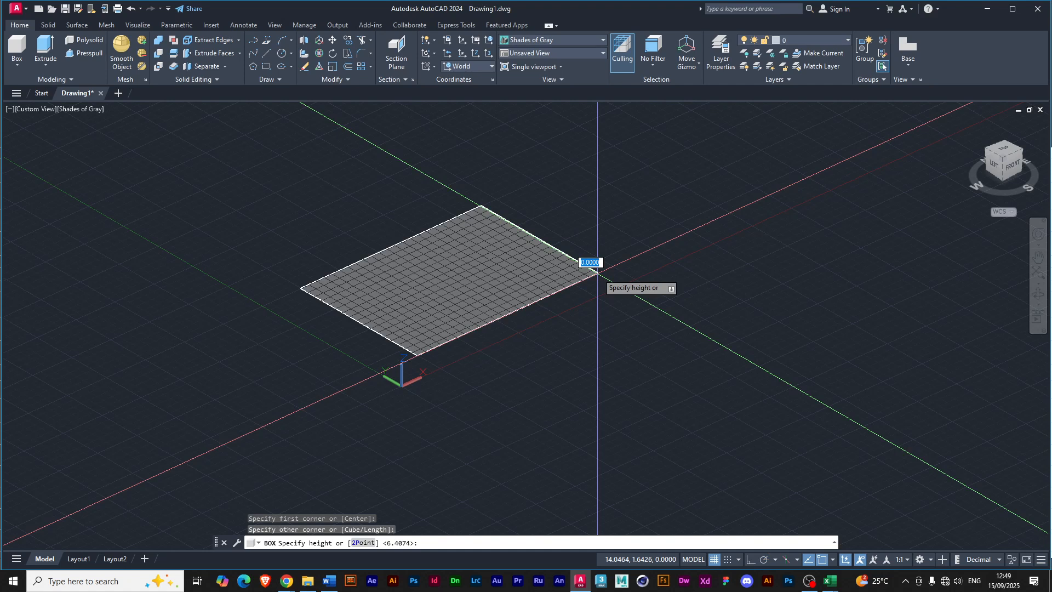
left_click(581, 159)
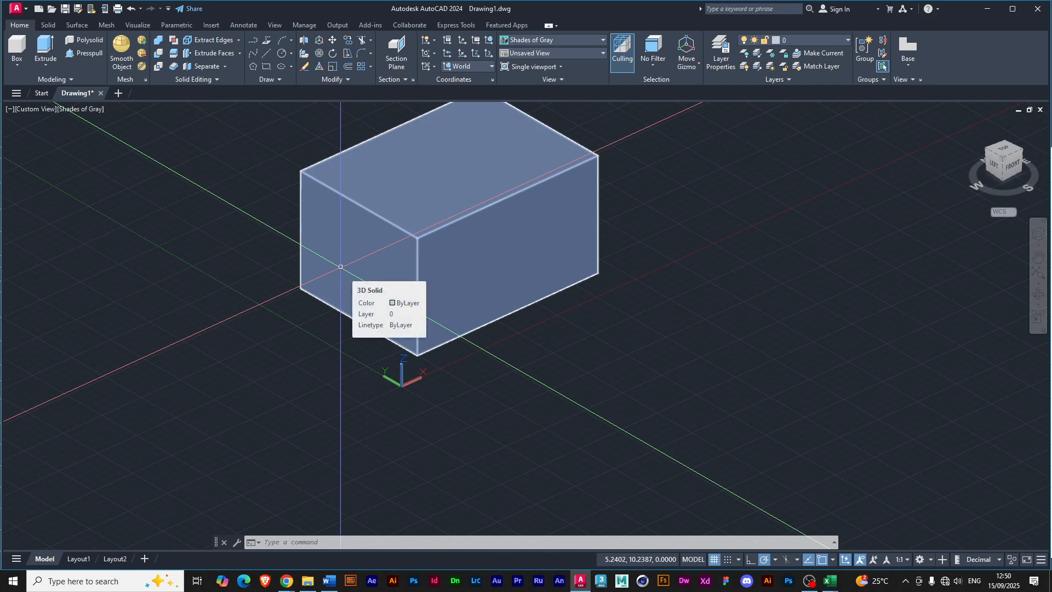
Draw a second box in front of the first using the Center option, about 3.5 units high, and erase it.
left_click(17, 49)
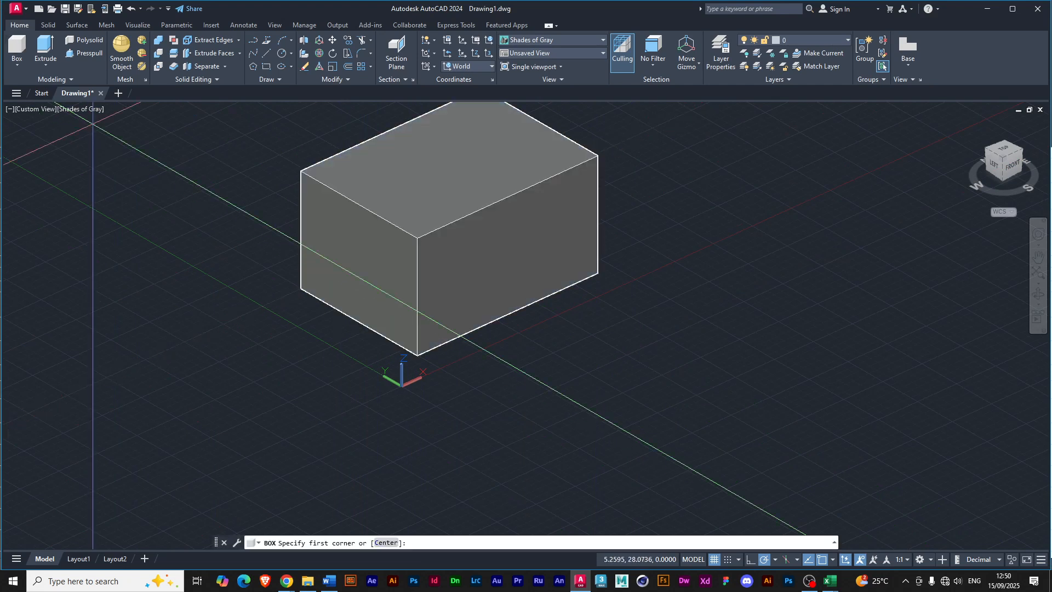
left_click(378, 544)
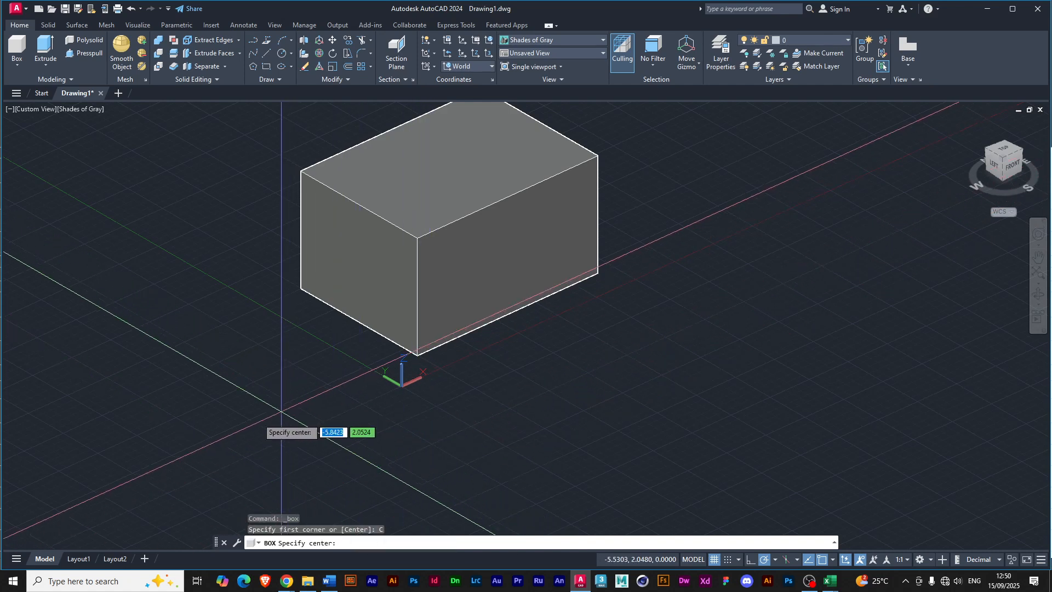
left_click(242, 430)
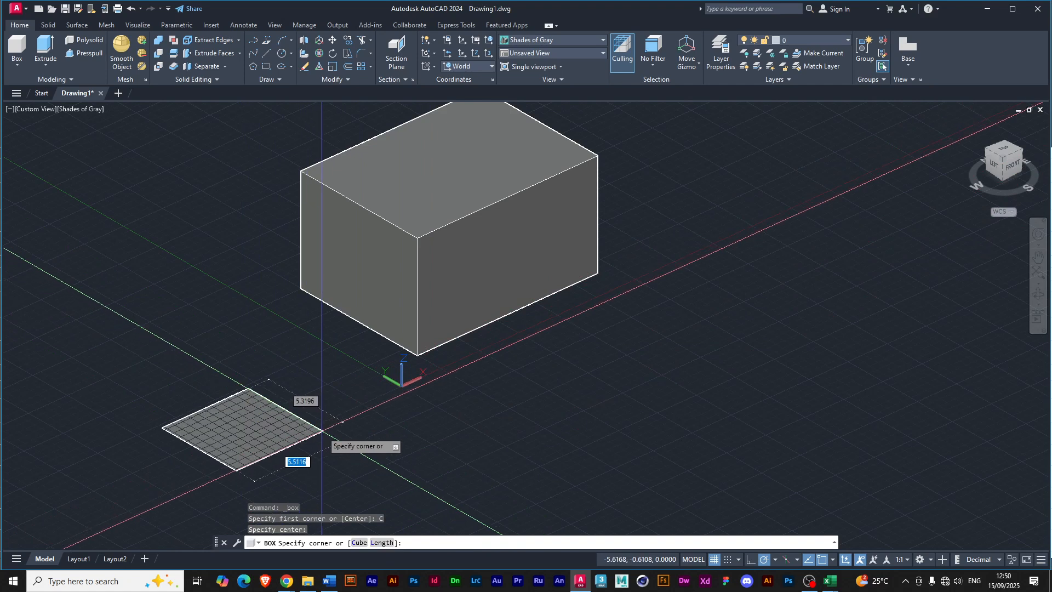
left_click(364, 431)
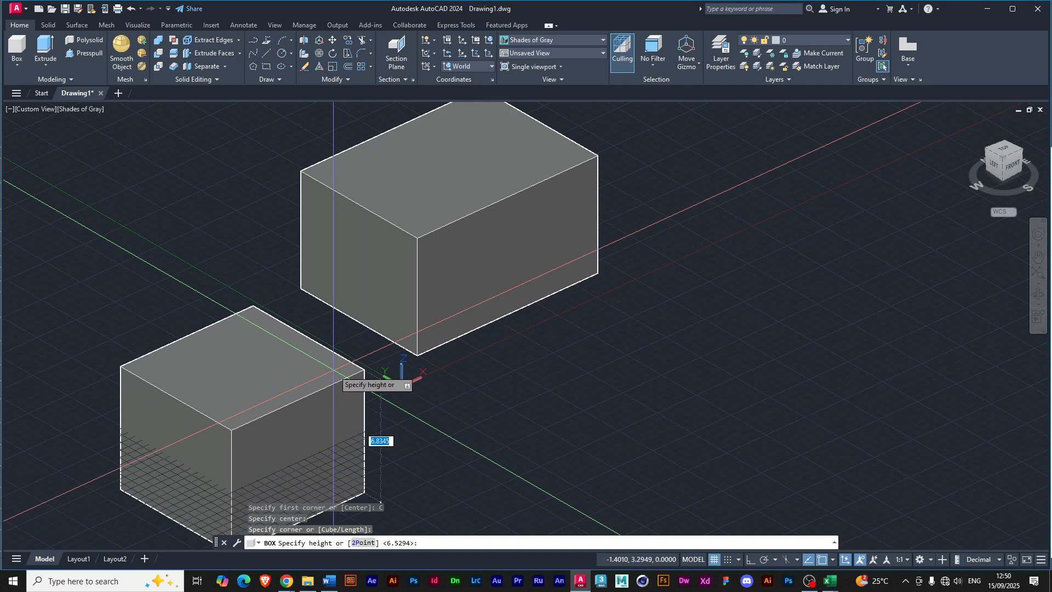
left_click(333, 399)
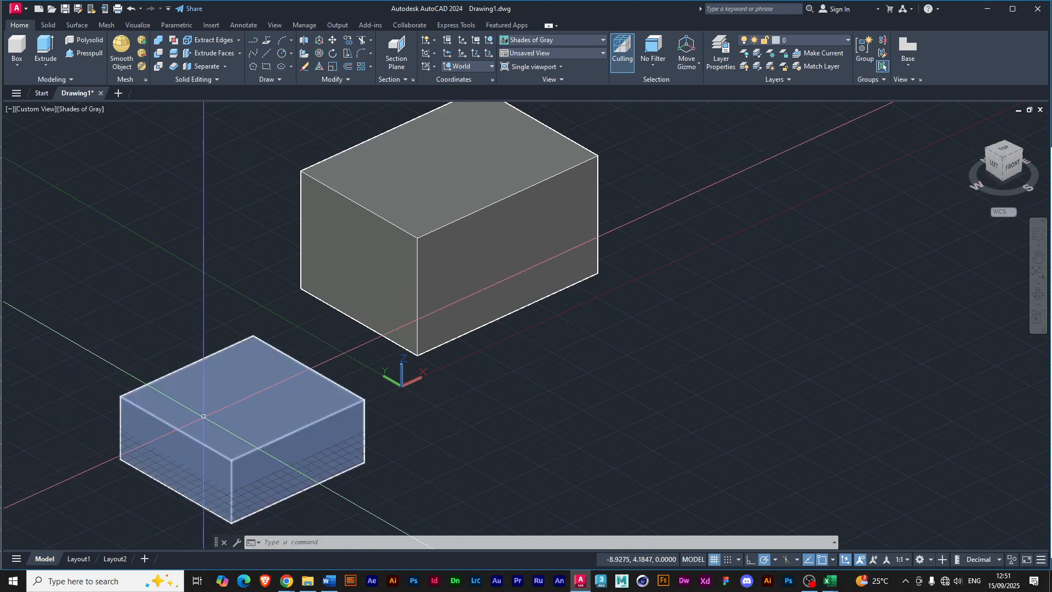
left_click(204, 416)
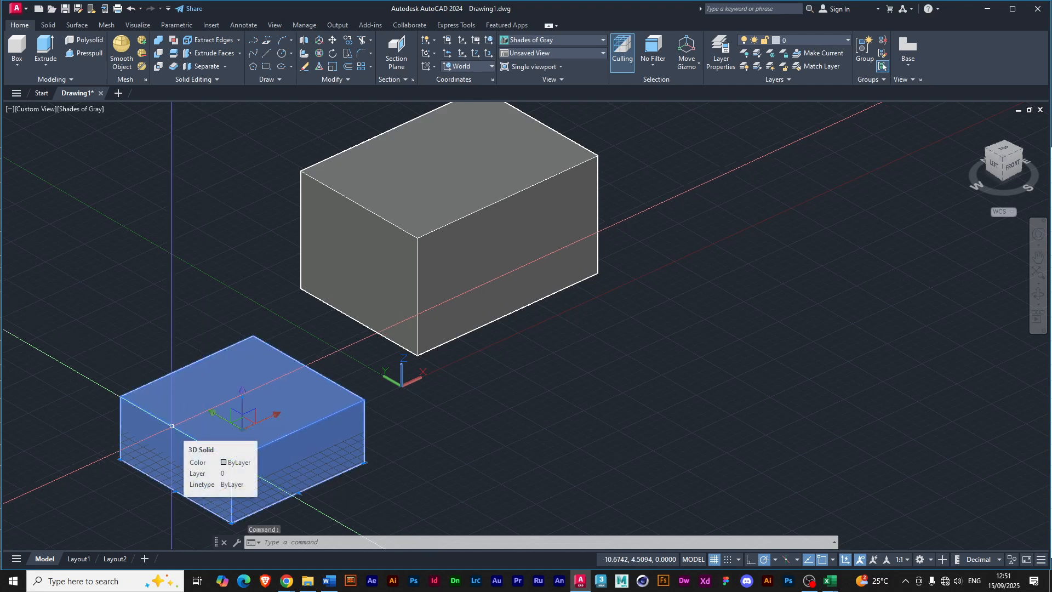
key("Delete")
Draw a solid cylinder beside the box with a base radius of about 4.9 units and a height of about 10.9 units.
scroll(280, 418, "down", 2)
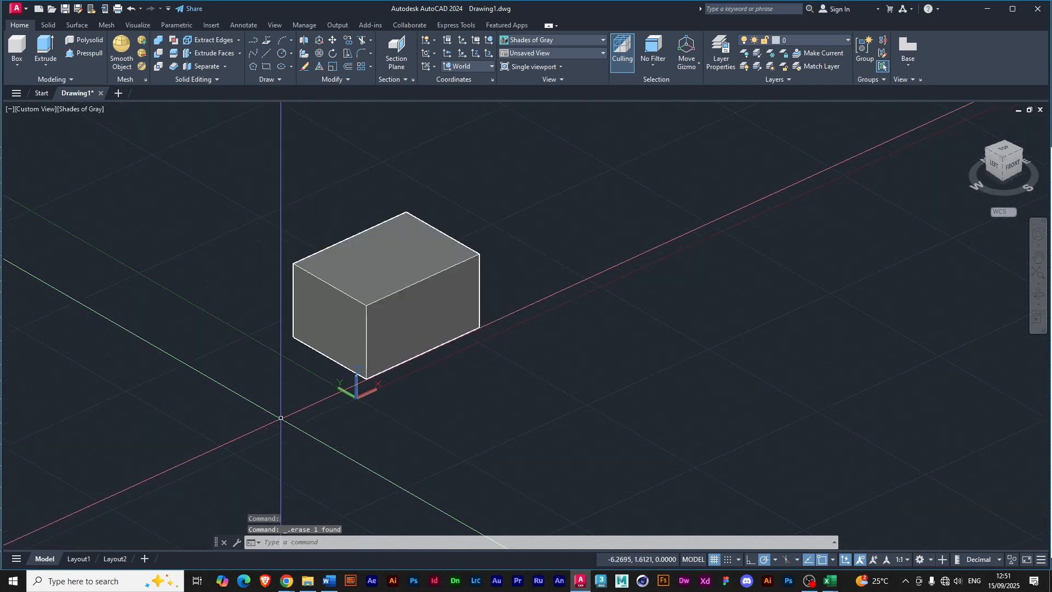
scroll(280, 417, "down", 1)
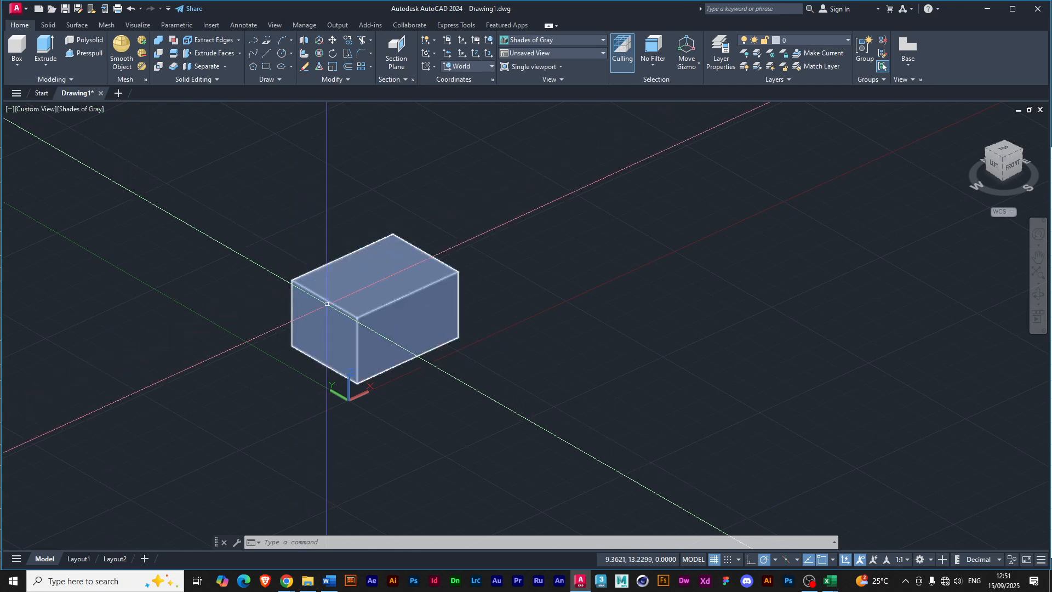
left_click(17, 64)
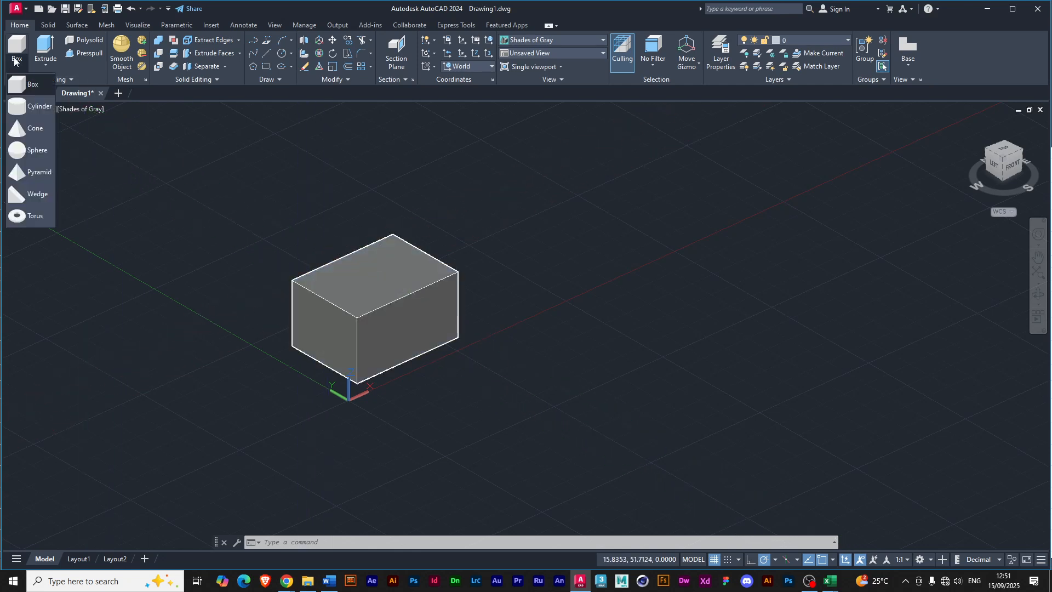
left_click(34, 107)
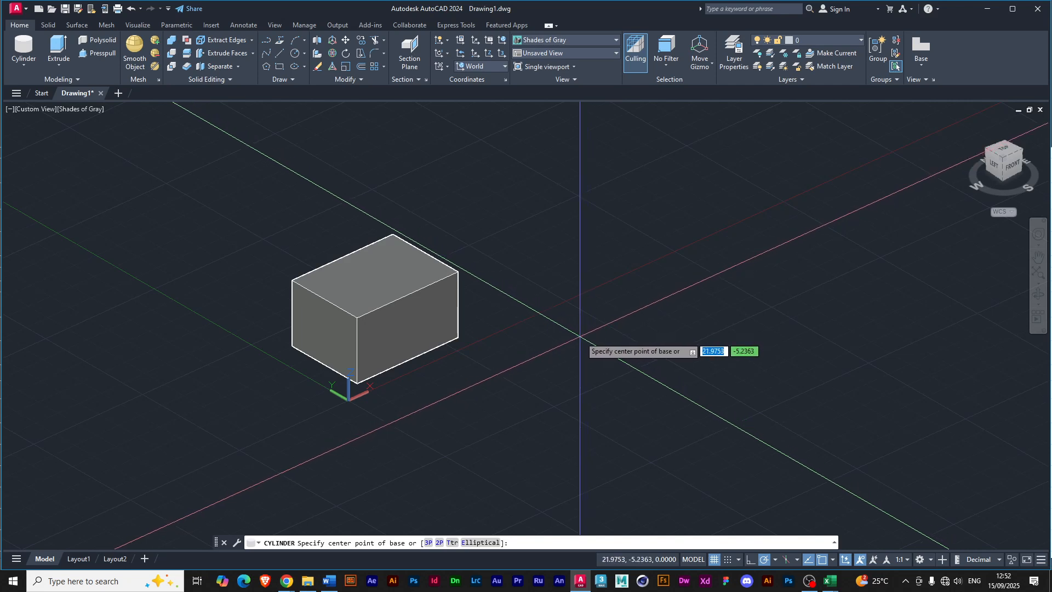
left_click(581, 336)
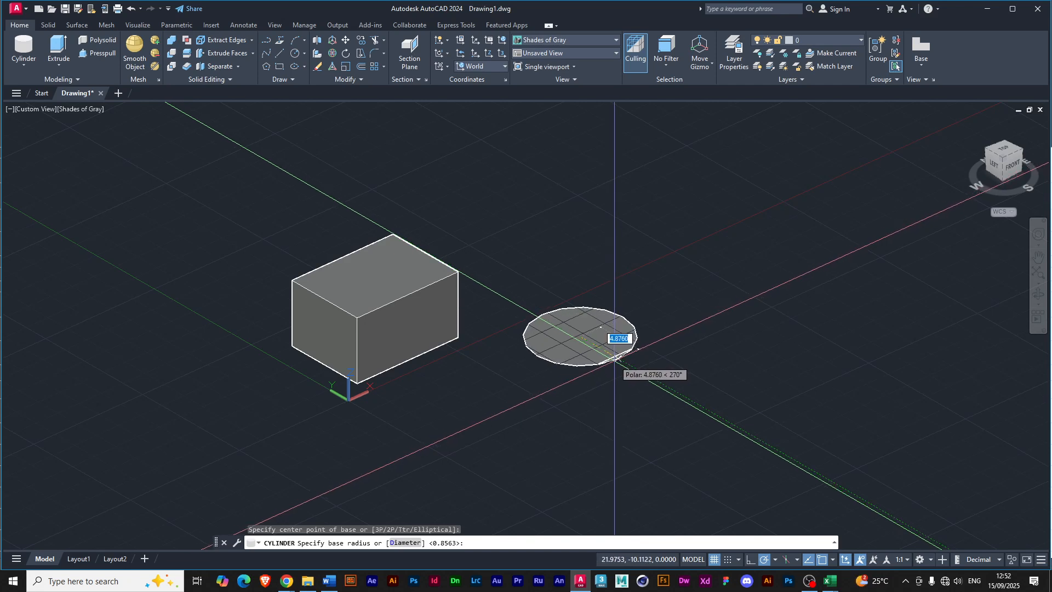
left_click(614, 357)
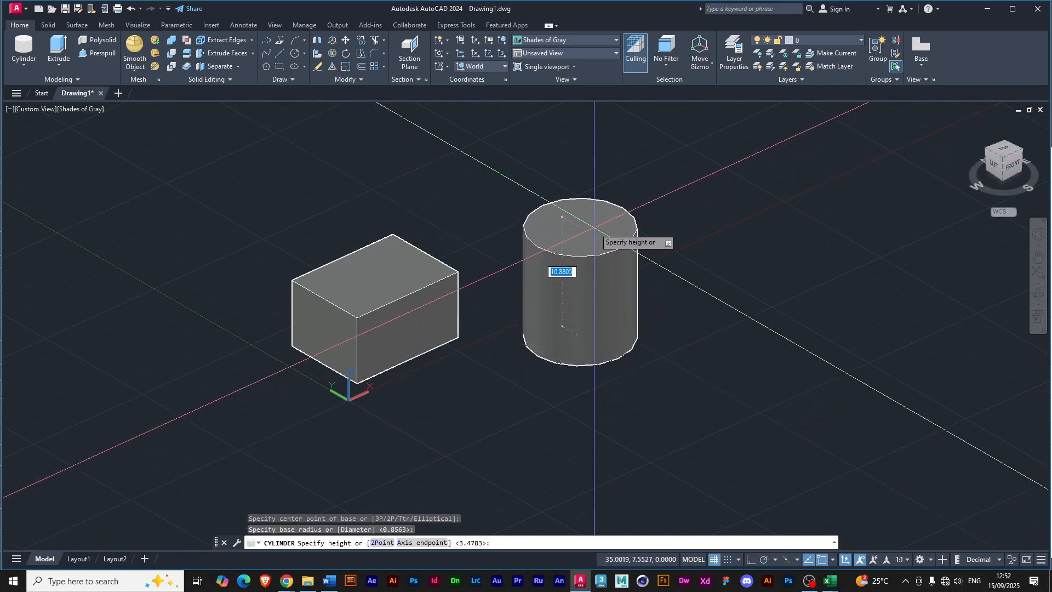
left_click(595, 227)
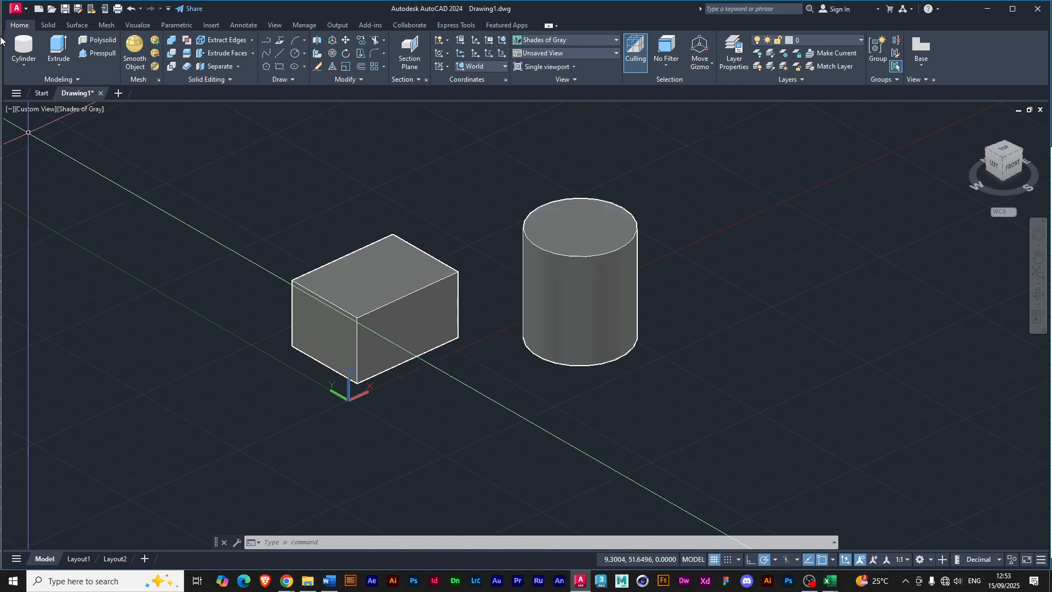
Draw a solid cone on the box's other side with a base radius of about 5.3 units and a height of about 13.2 units.
left_click(21, 65)
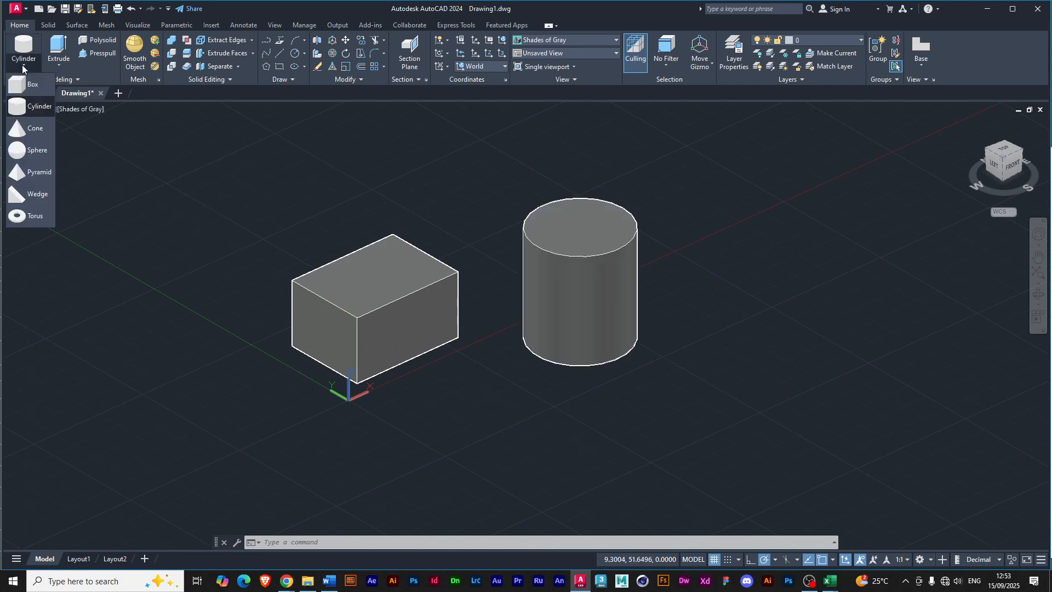
left_click(26, 132)
left_click(146, 317)
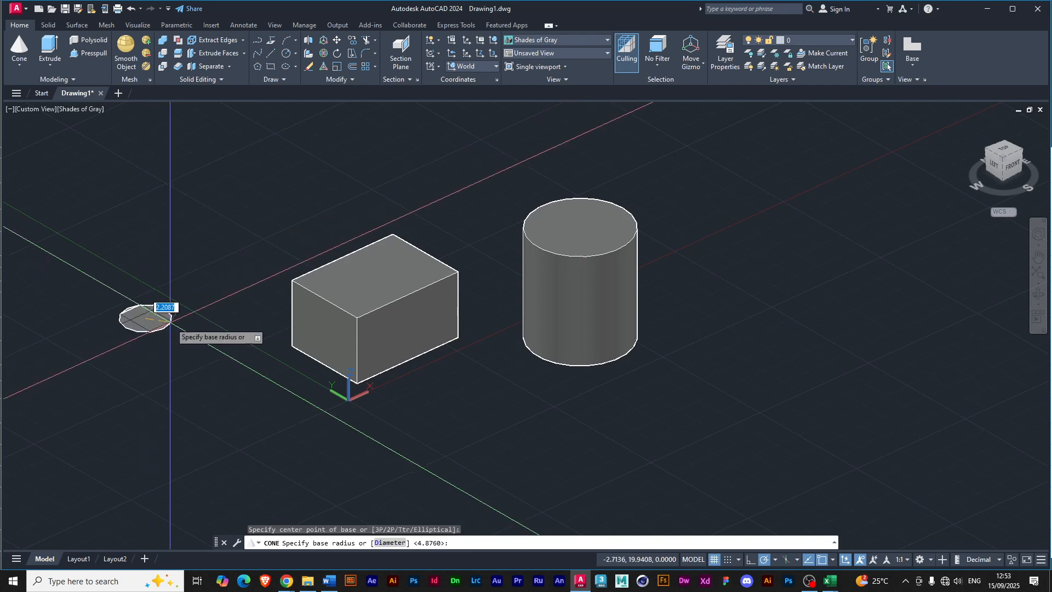
left_click(201, 318)
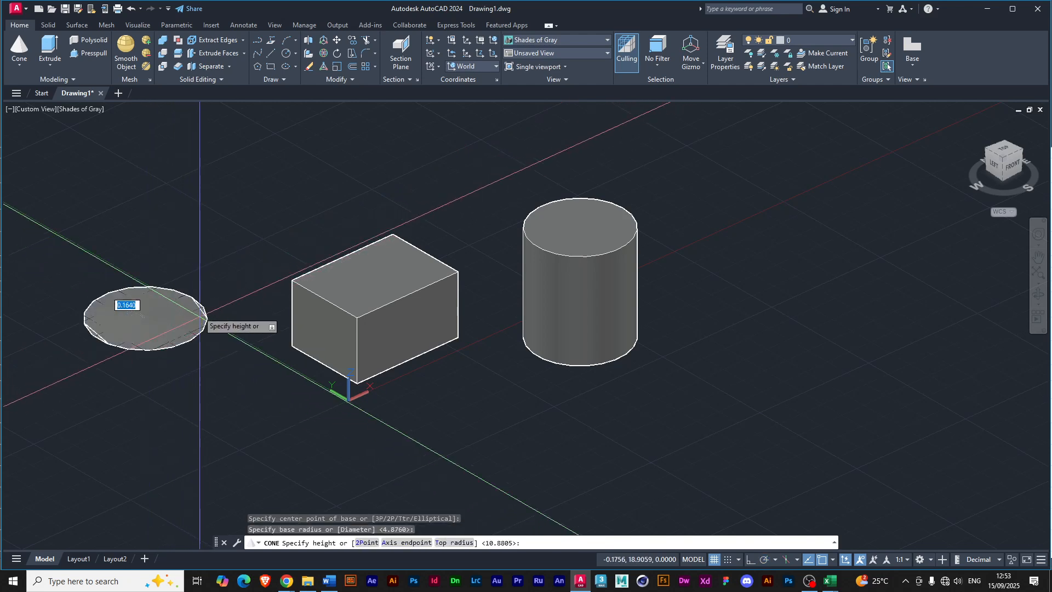
left_click(187, 186)
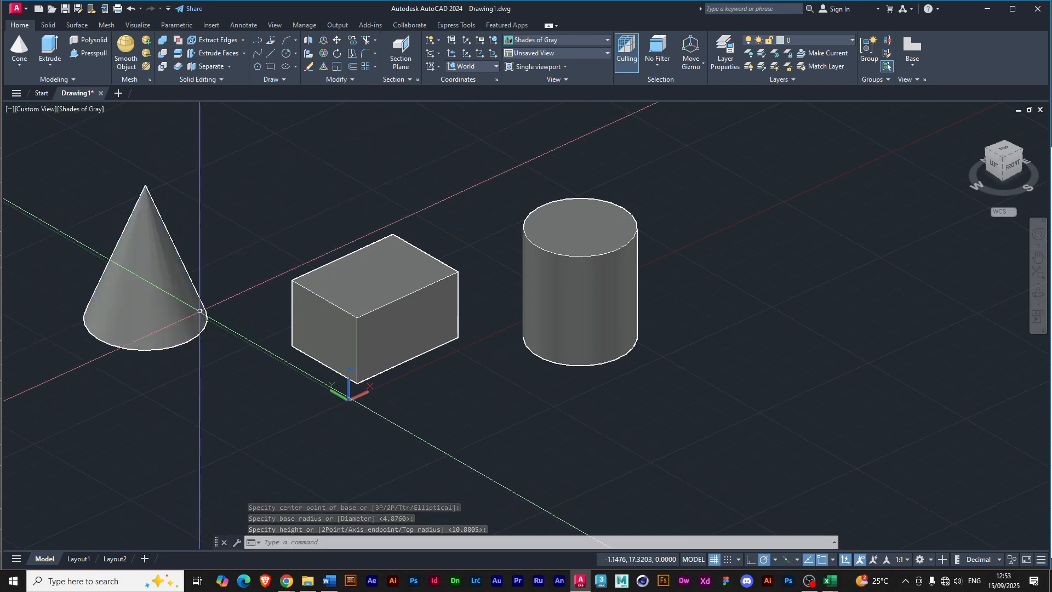
left_click(19, 65)
left_click(18, 129)
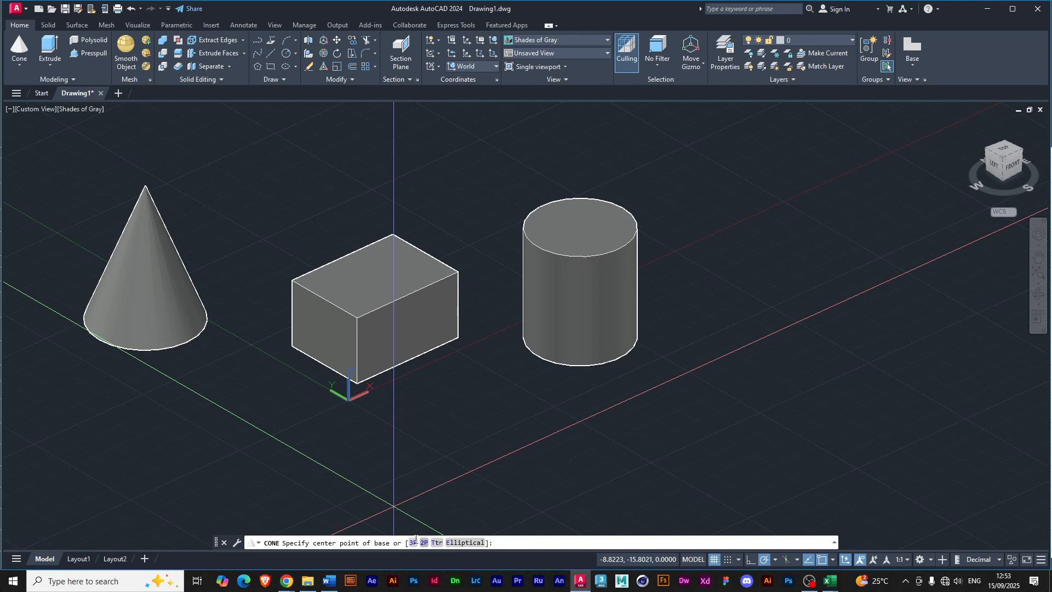
left_click(207, 436)
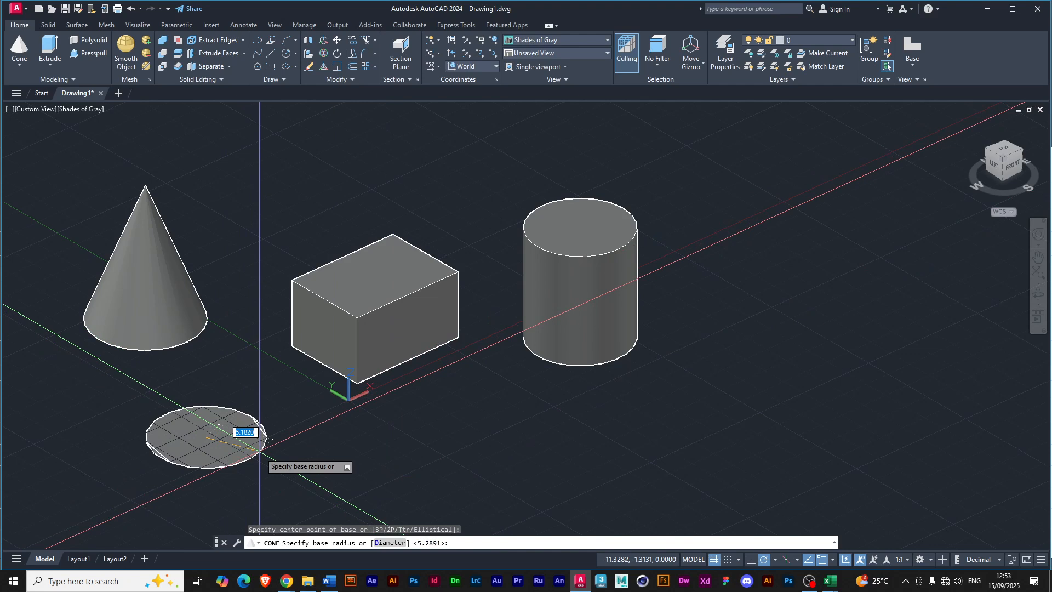
left_click(271, 438)
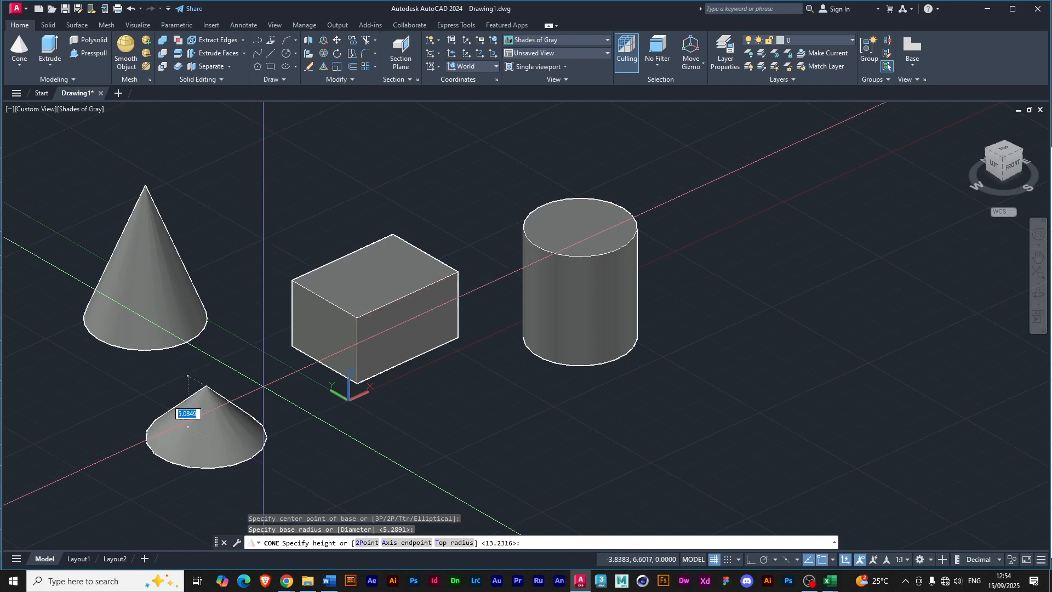
left_click(453, 543)
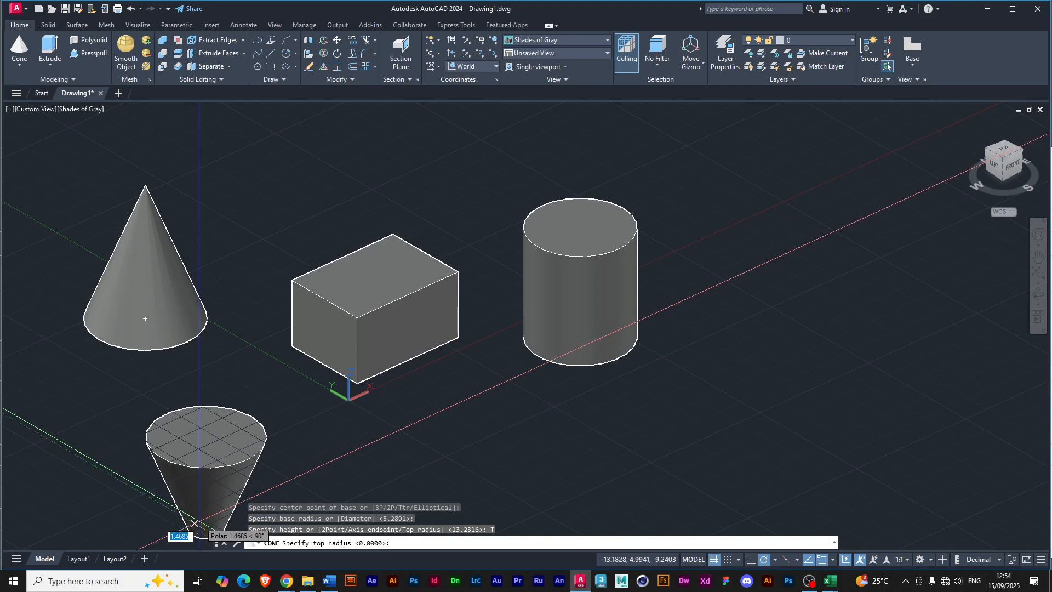
key("Escape")
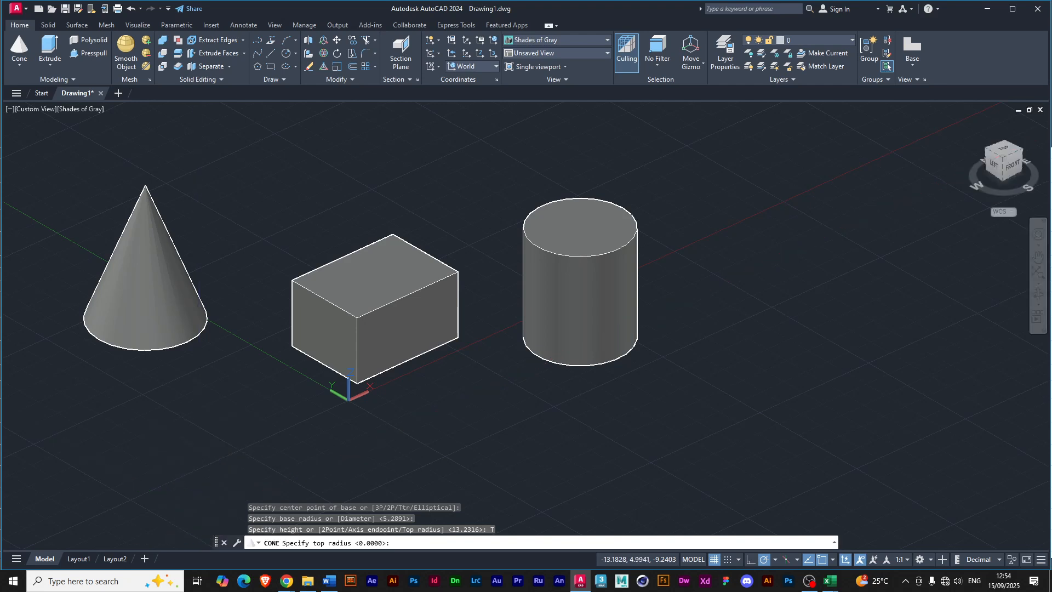
Draw a truncated cone in front of the first cone, base radius about 6.4, top radius about 2.0 and height about 8.6 units.
key("Return")
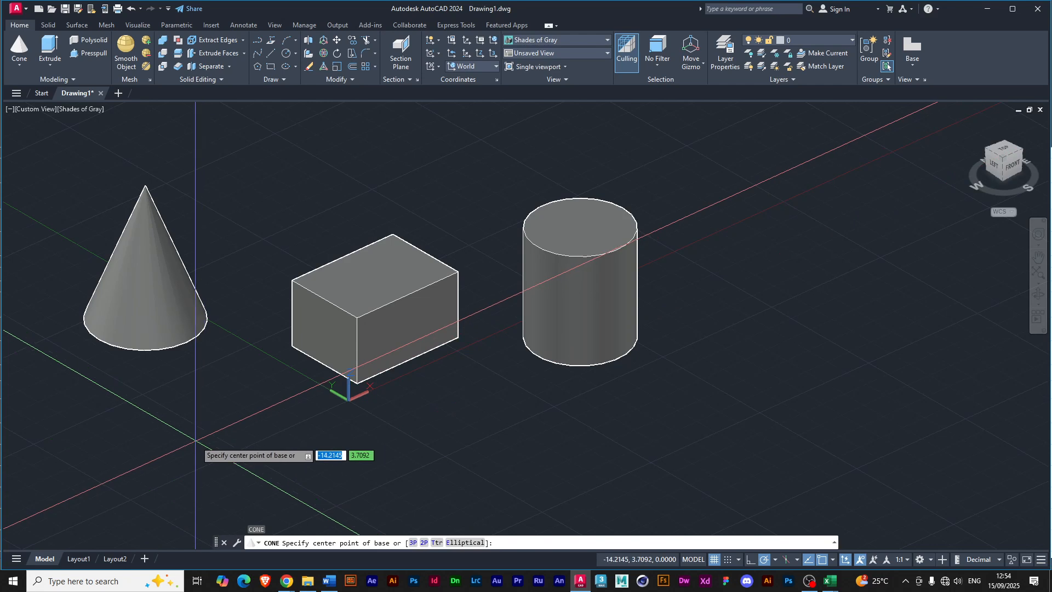
left_click(188, 441)
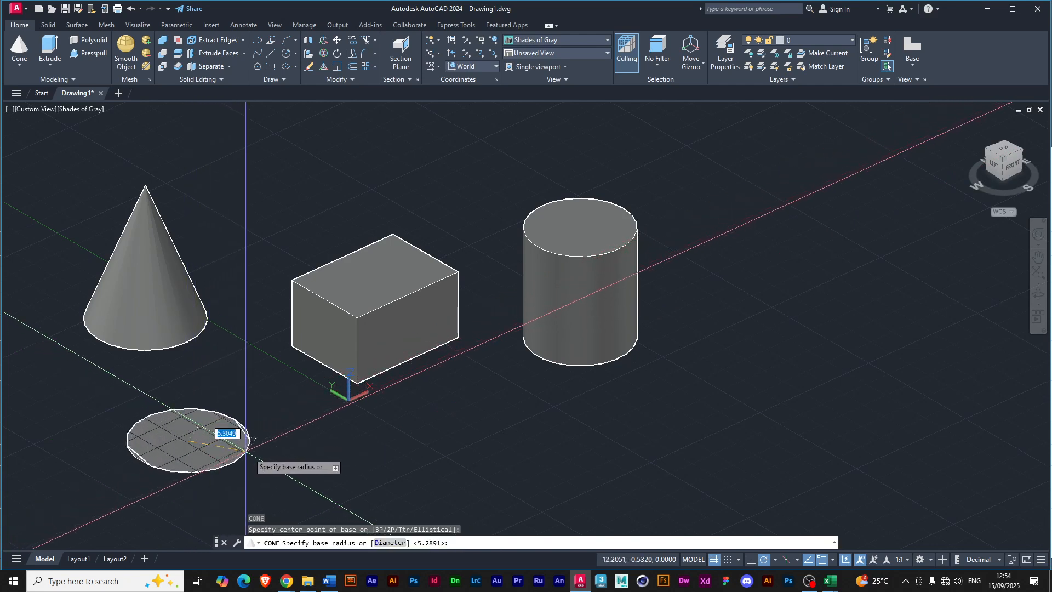
left_click(257, 453)
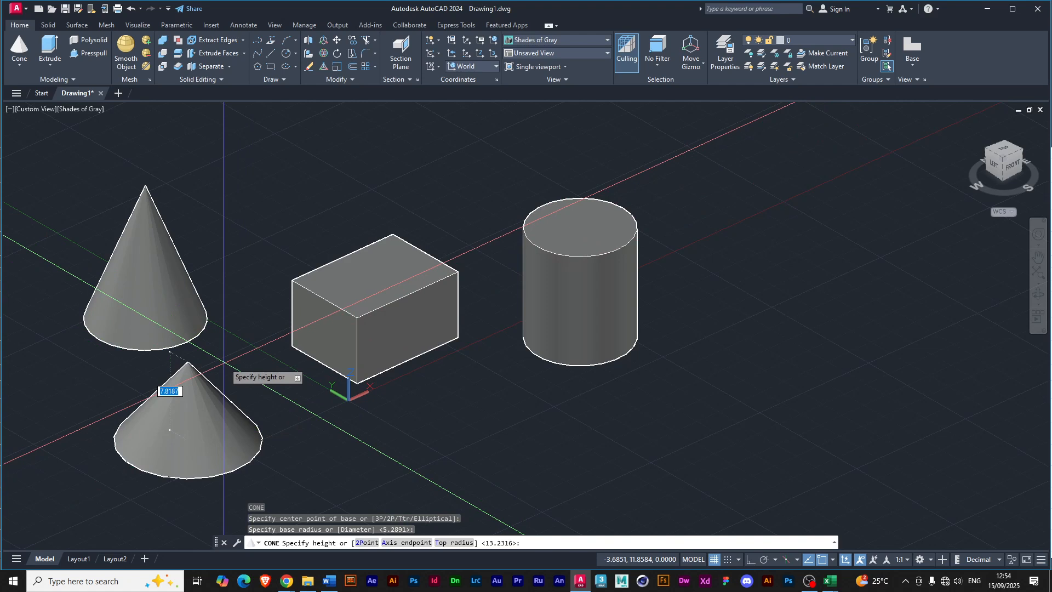
type("t")
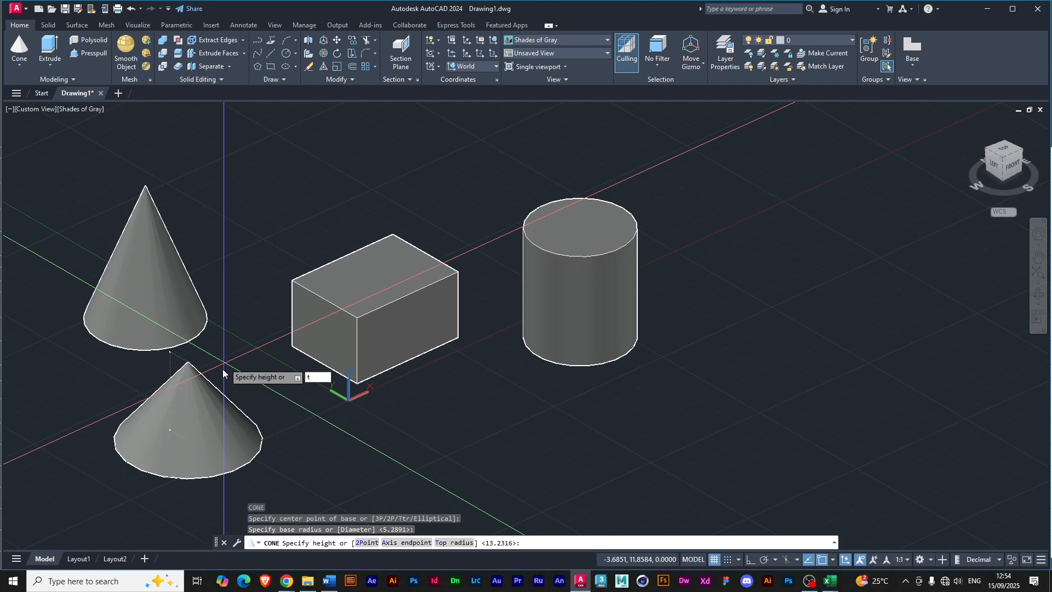
key("Return")
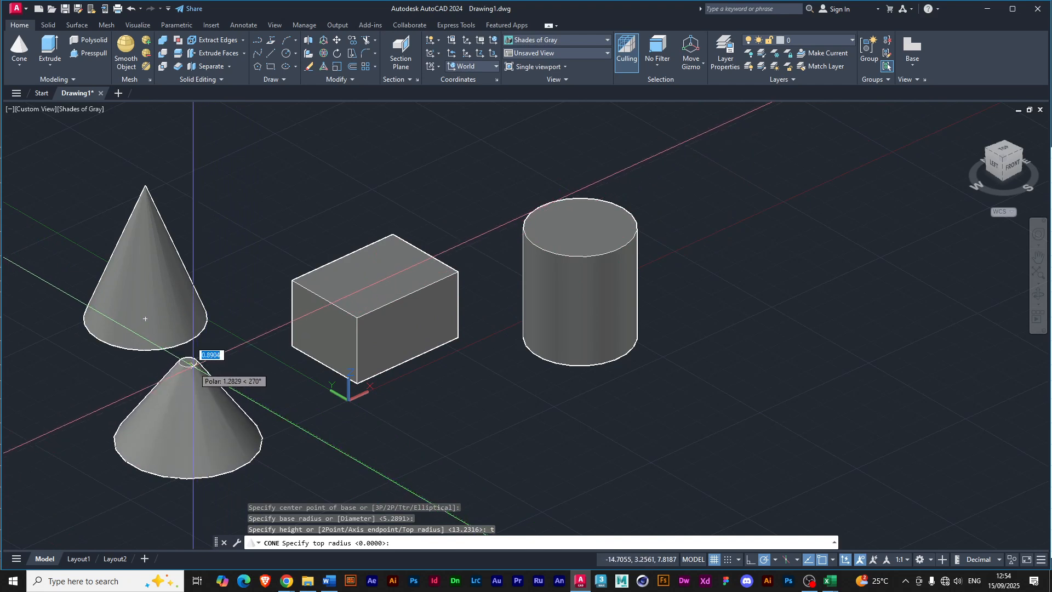
left_click(203, 370)
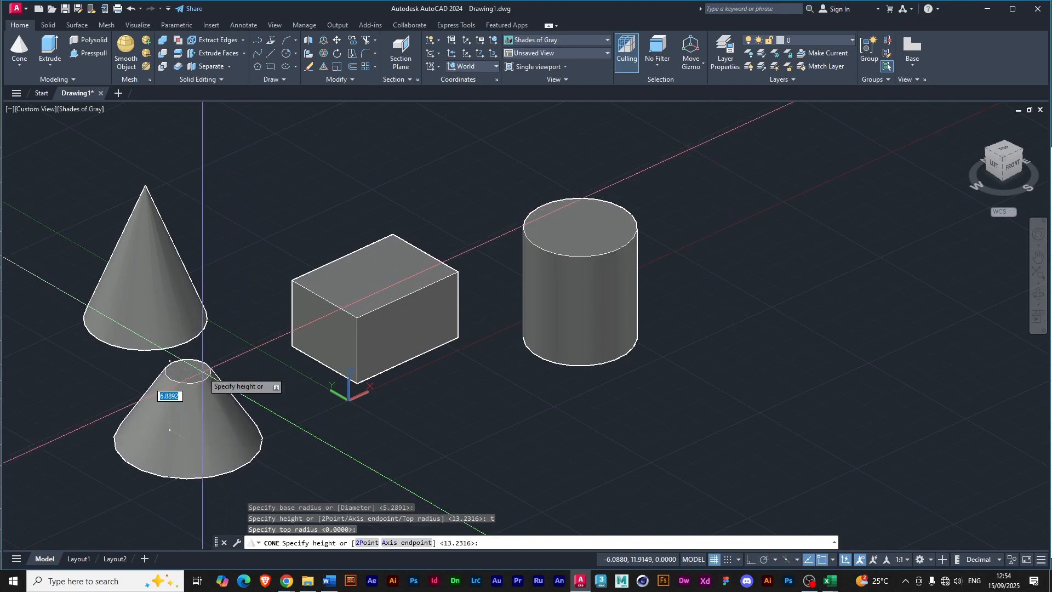
left_click(234, 356)
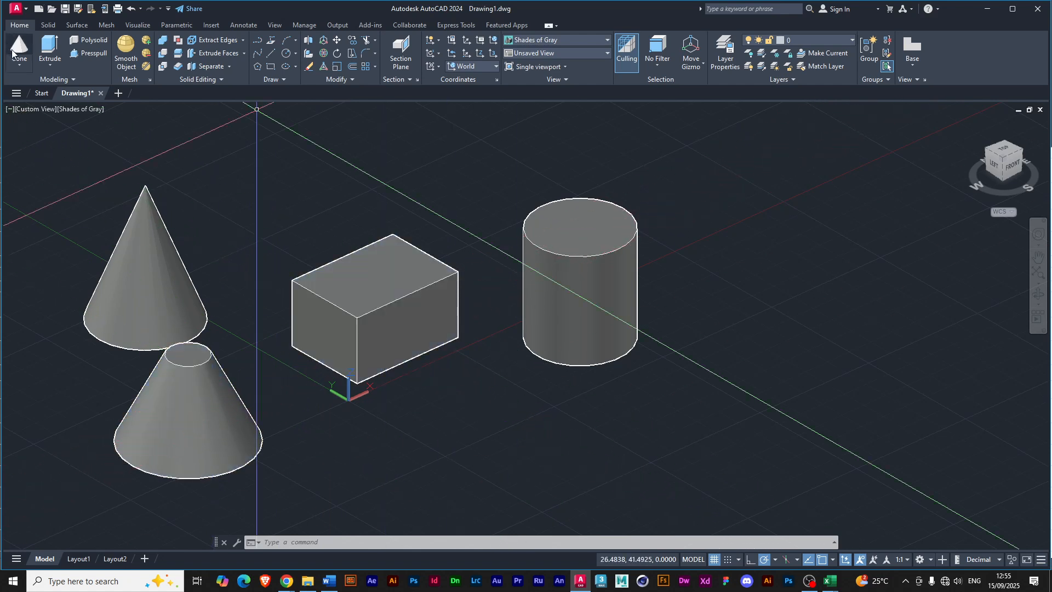
Draw a solid sphere beside the cylinder, on the side away from the box, with a radius of about 3.6 units.
left_click(20, 64)
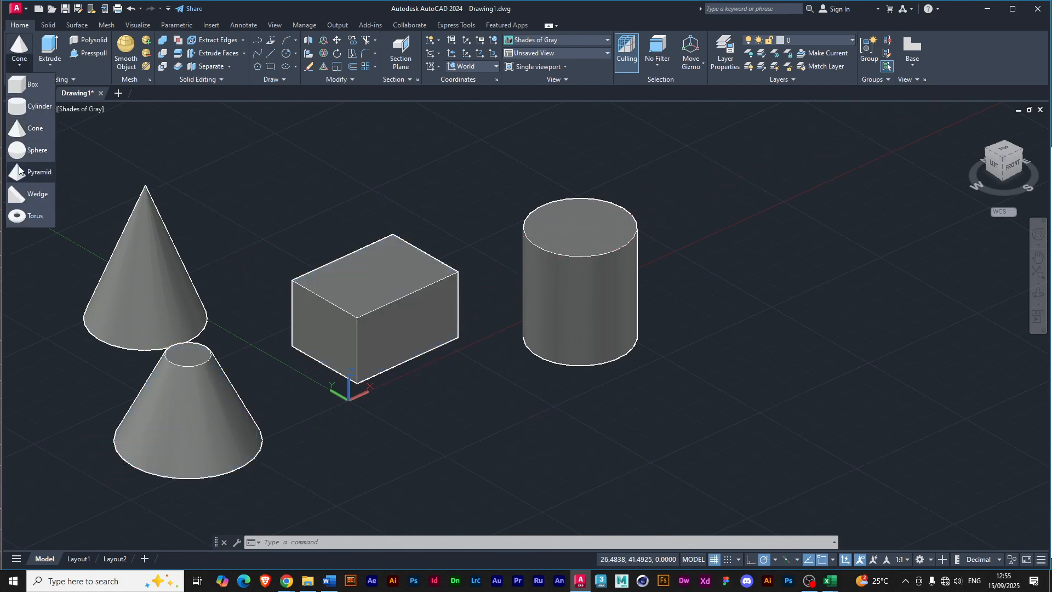
left_click(28, 151)
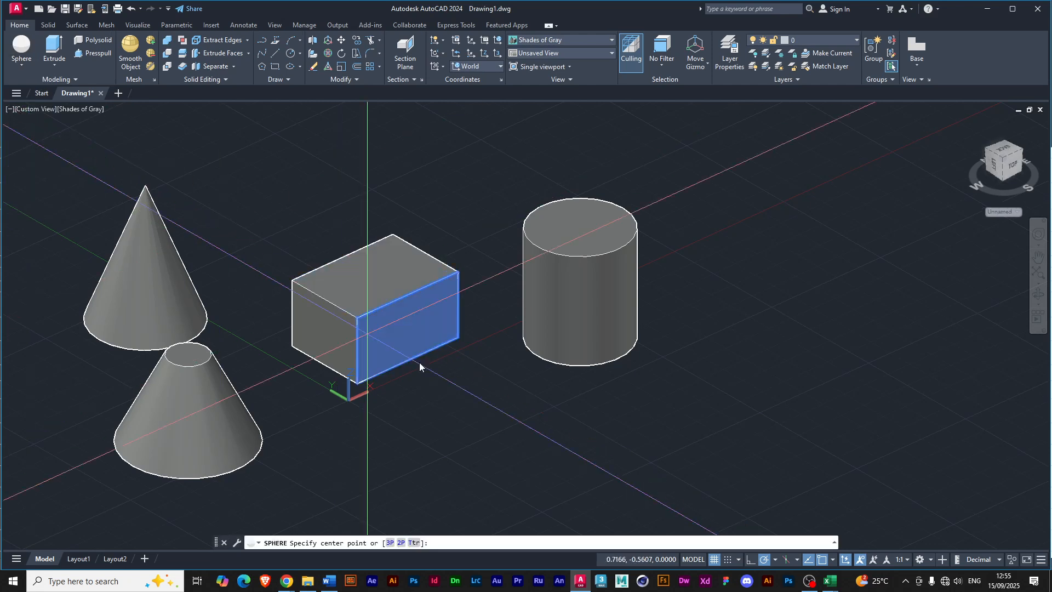
left_click(689, 270)
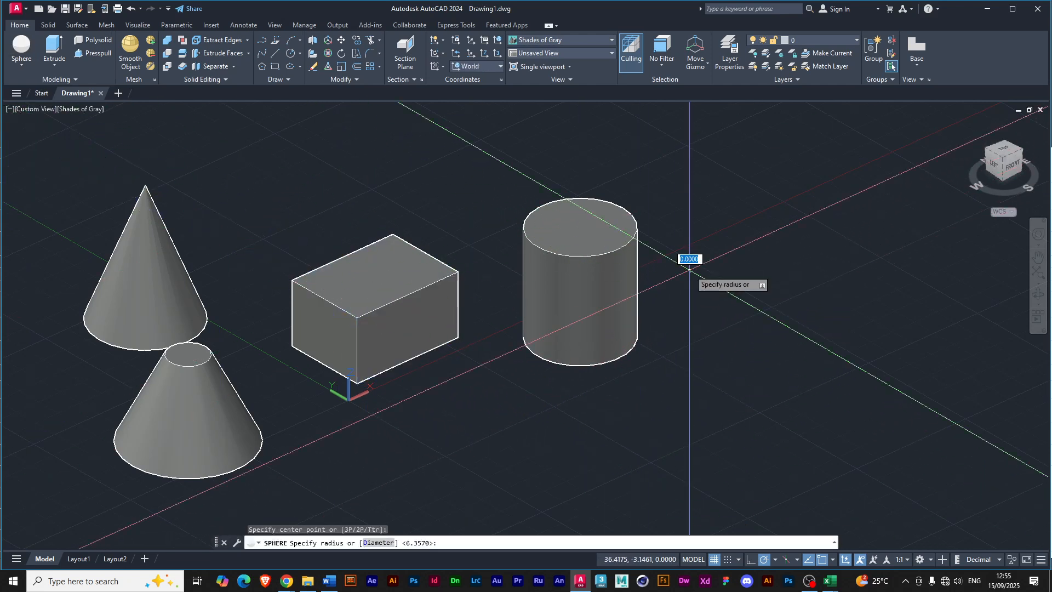
left_click(711, 287)
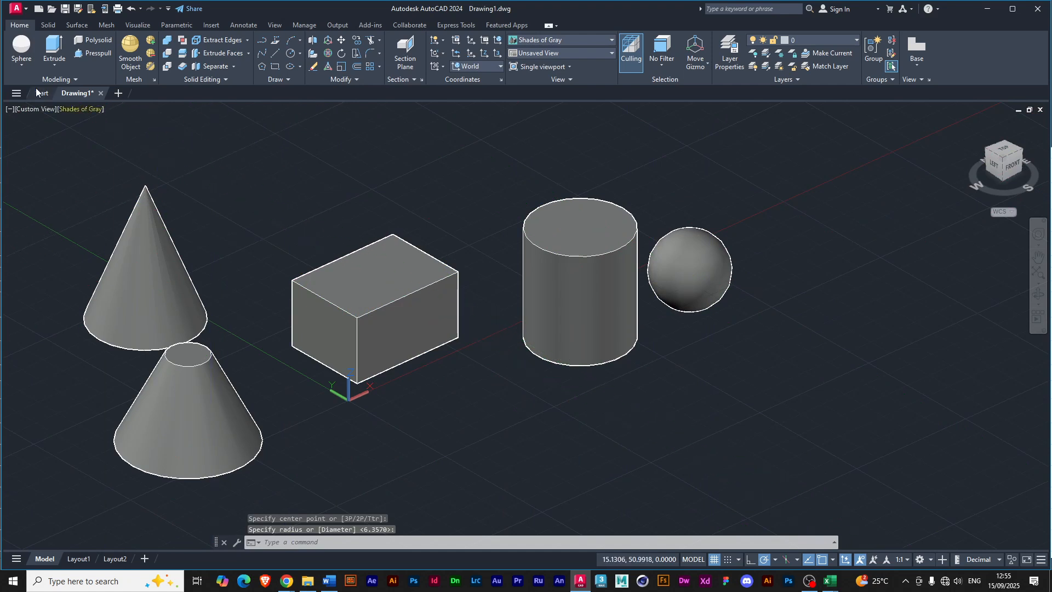
Draw a four-sided pyramid behind the pointed cone with a base radius of about 5.2 units and a height of about 5.9 units.
left_click(22, 64)
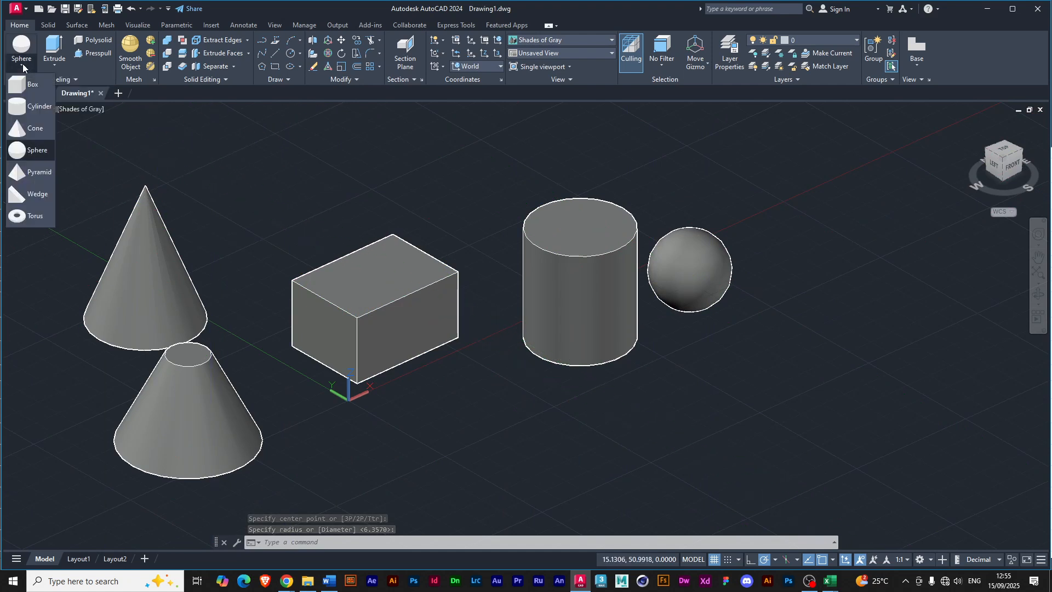
left_click(20, 175)
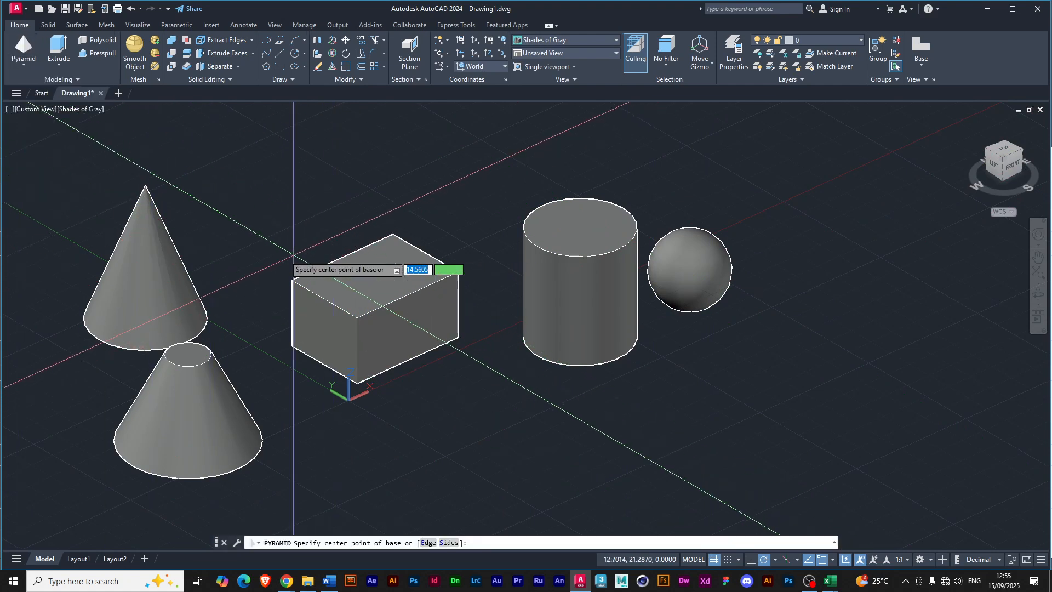
left_click(210, 216)
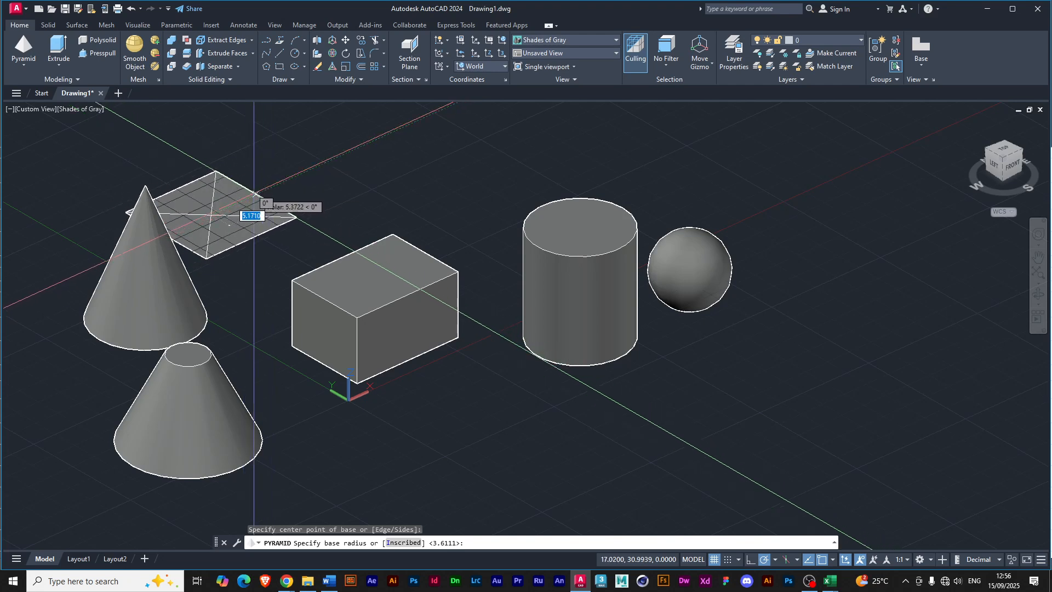
left_click(257, 195)
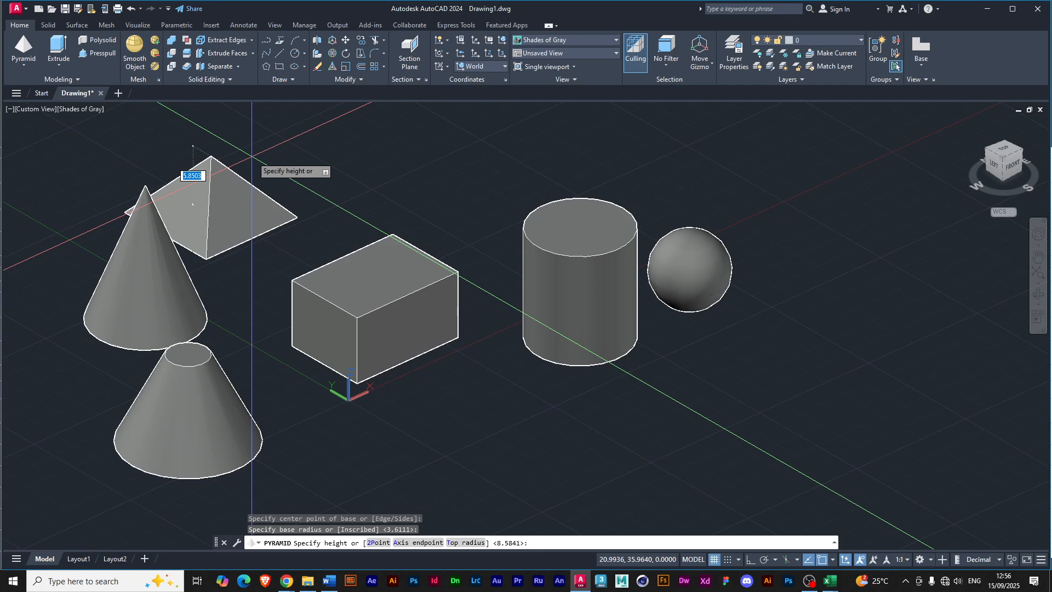
left_click(251, 157)
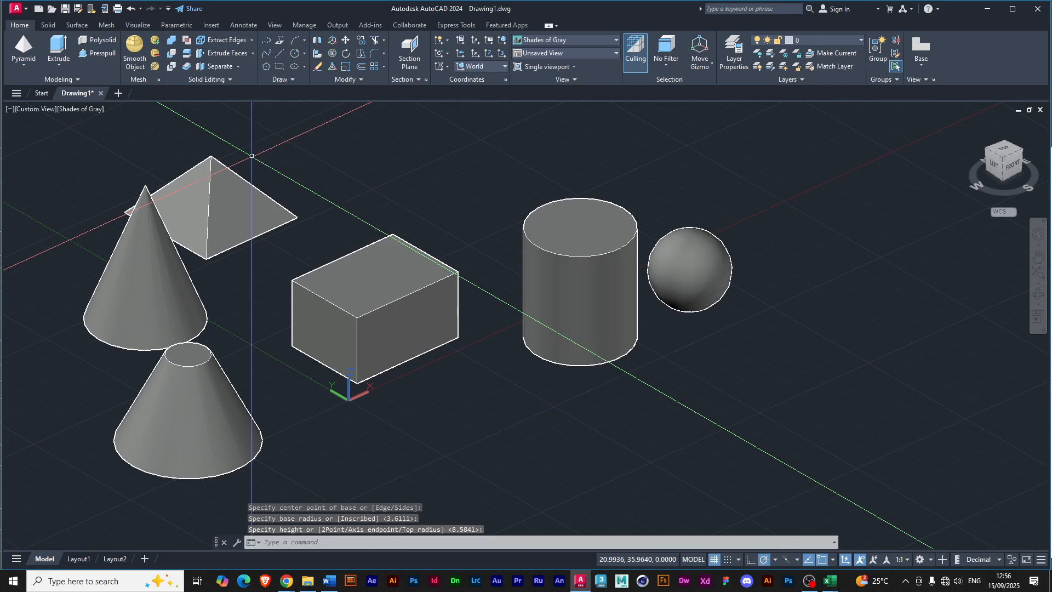
Draw a second four-sided pyramid in front of the box, truncated with the Top radius option and about 7.6 units high.
type("pyramid")
key("Return")
left_click(454, 452)
left_click(499, 478)
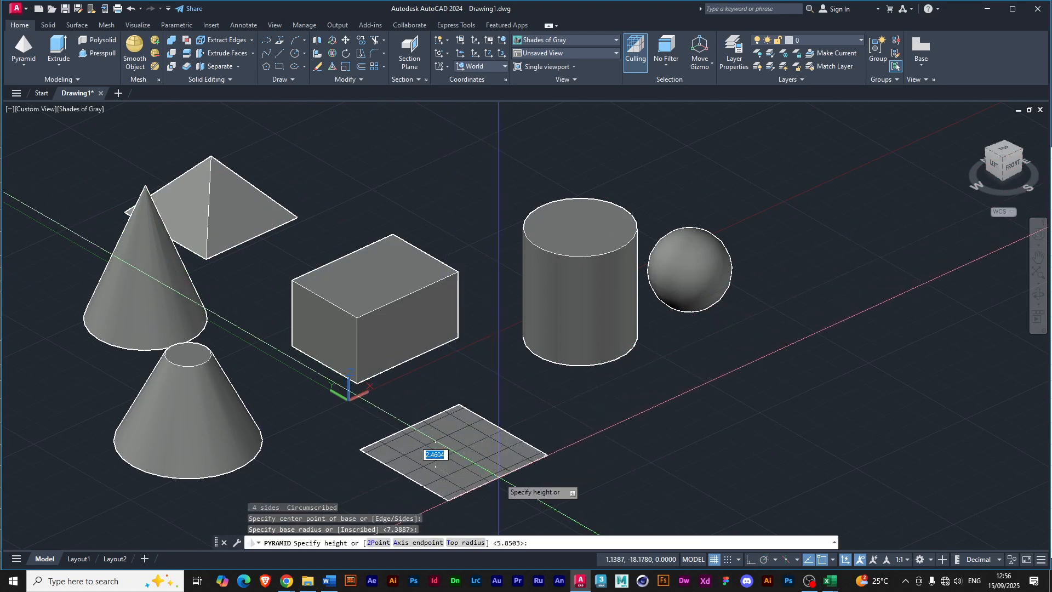
type("t")
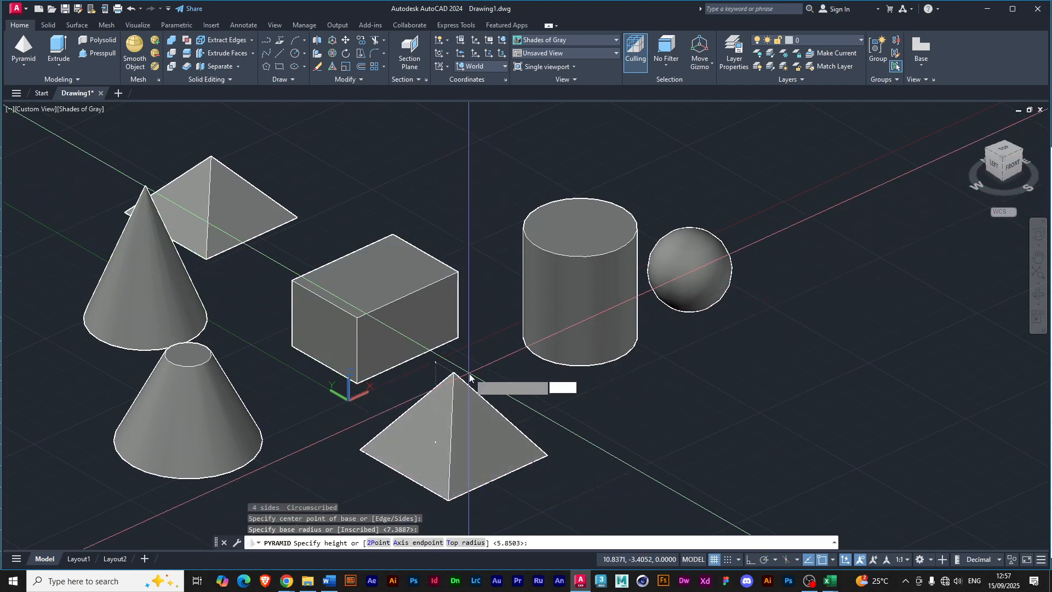
key("Return")
left_click(470, 385)
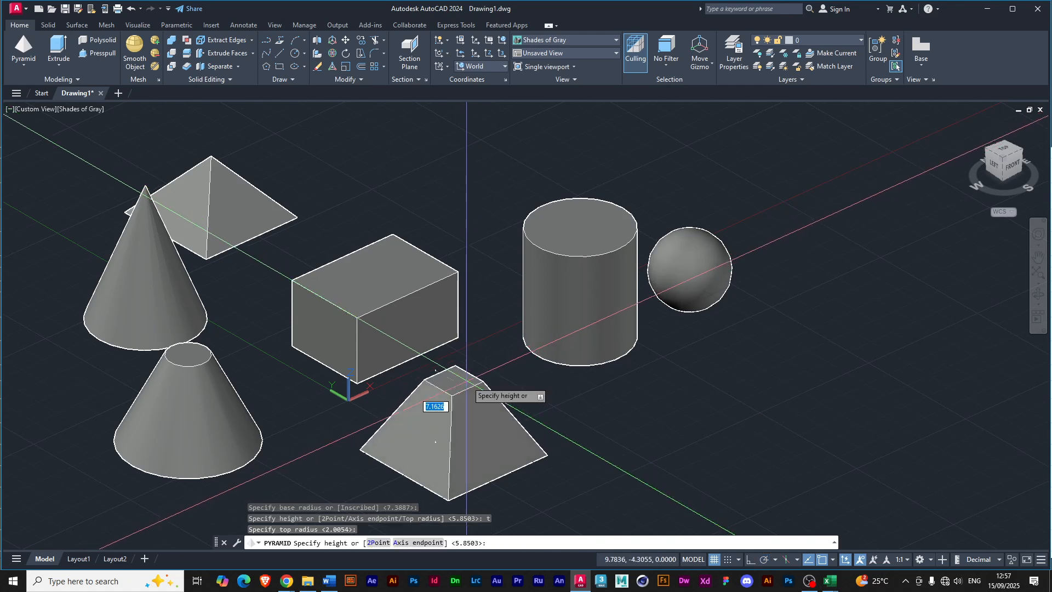
left_click(466, 379)
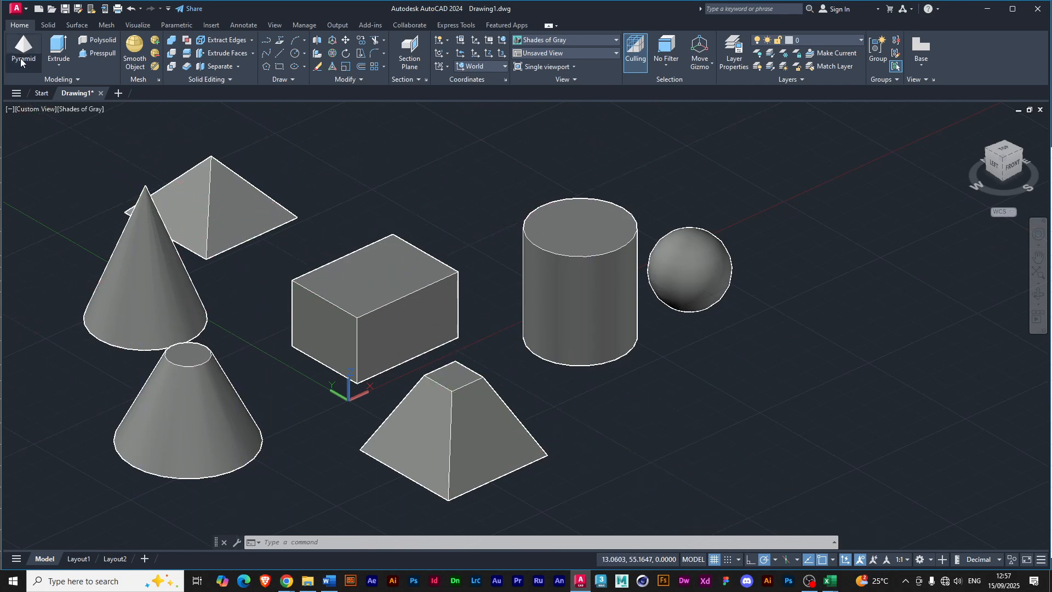
Draw a corner-to-corner solid wedge in front of the cylinder with a height of about 8.3 units.
left_click(23, 65)
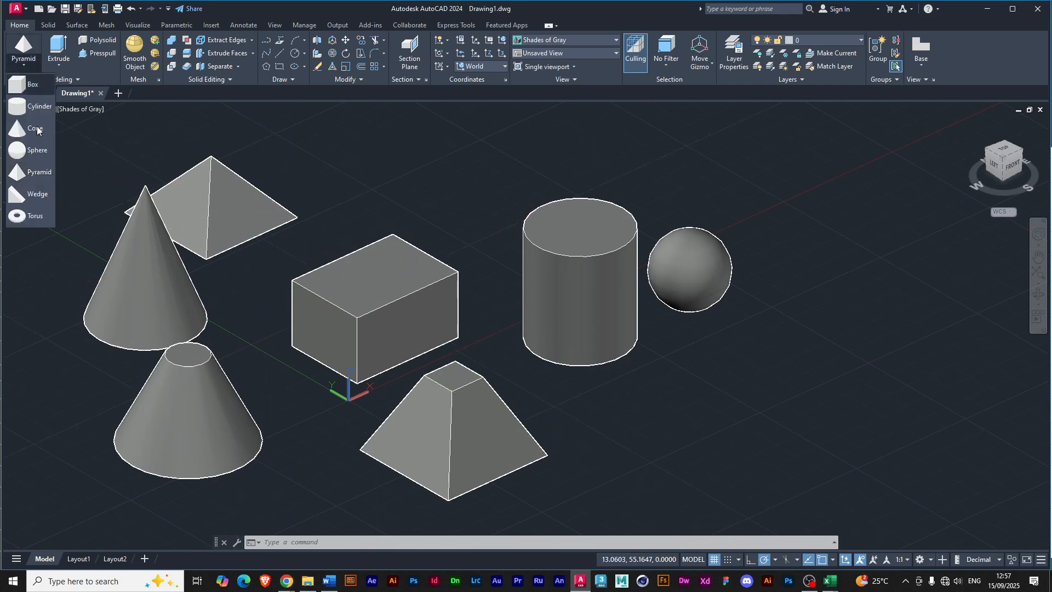
left_click(31, 195)
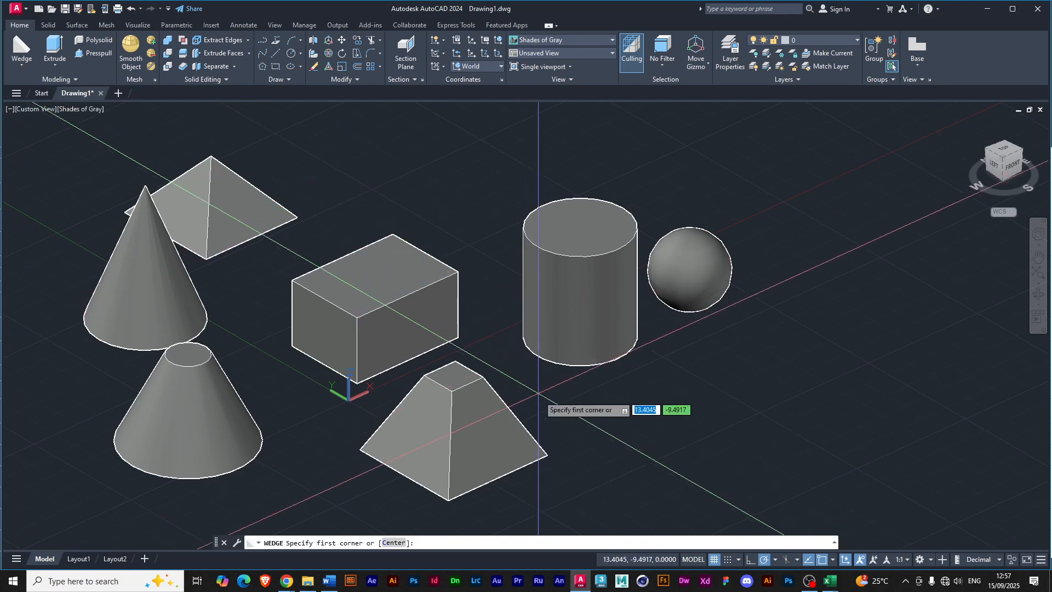
left_click(597, 425)
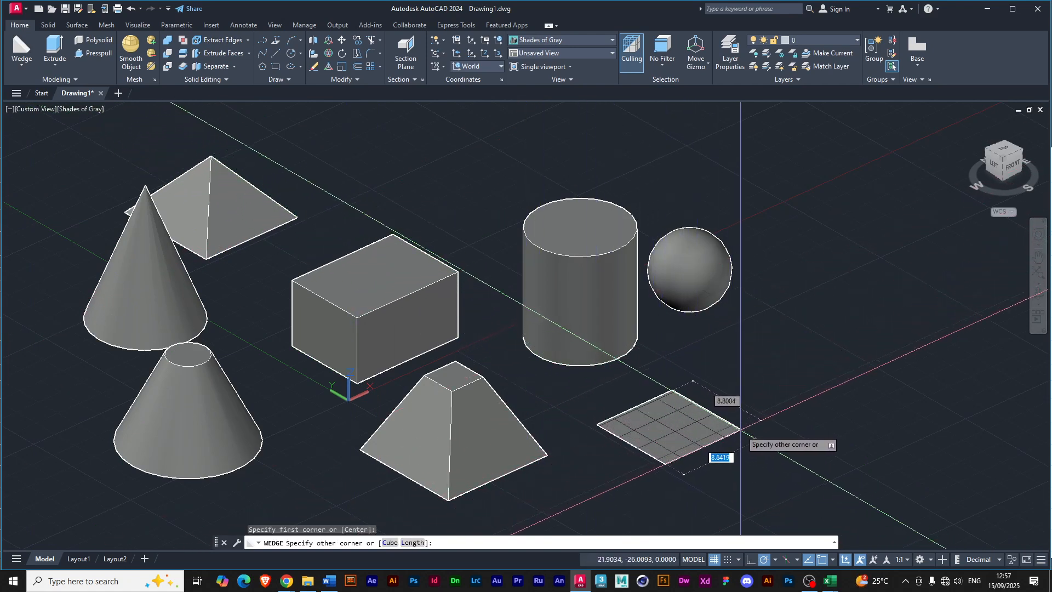
left_click(761, 420)
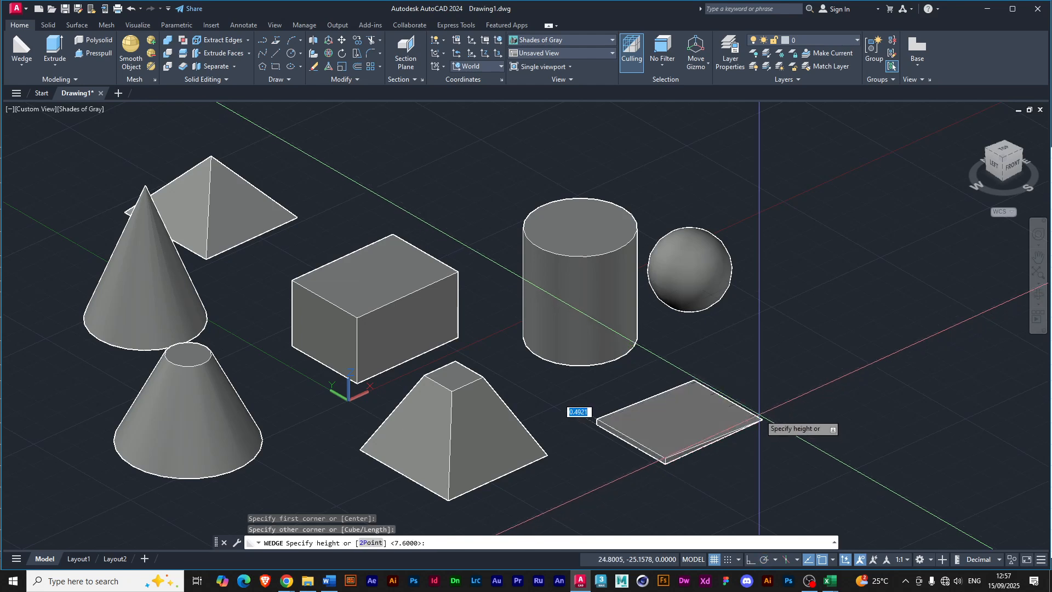
left_click(734, 335)
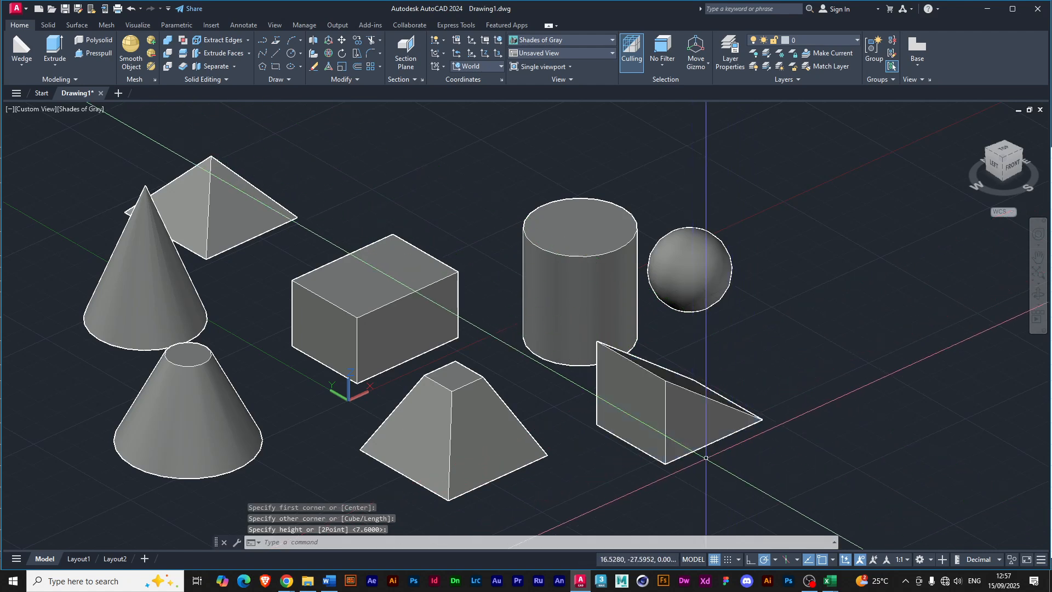
Draw a solid torus behind the box, between the pyramid and the cylinder, with a tube radius of about 1.0 unit.
middle_click_drag(663, 440, 636, 437, "shift")
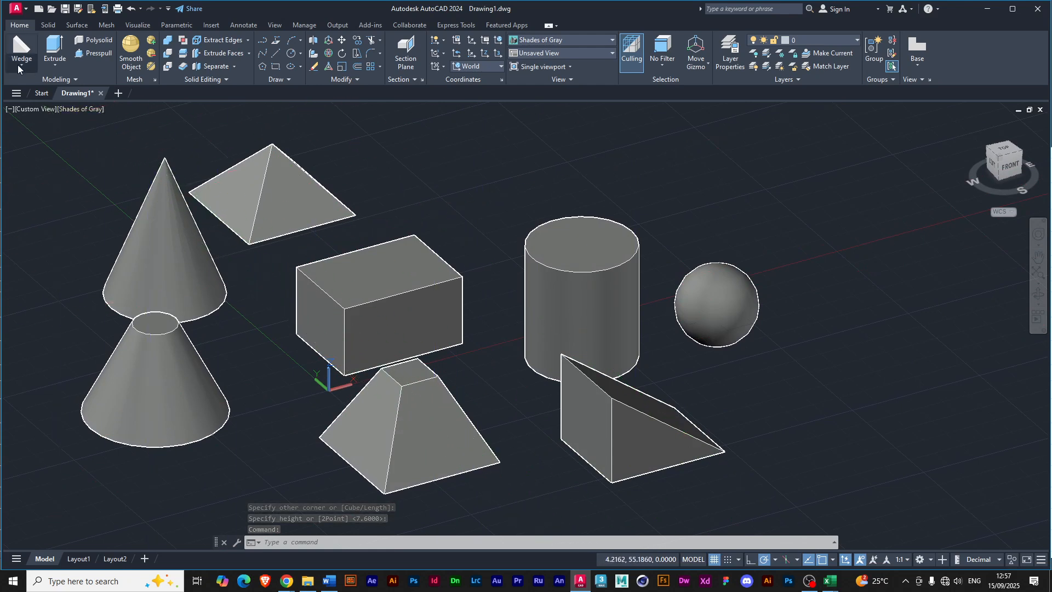
left_click(18, 65)
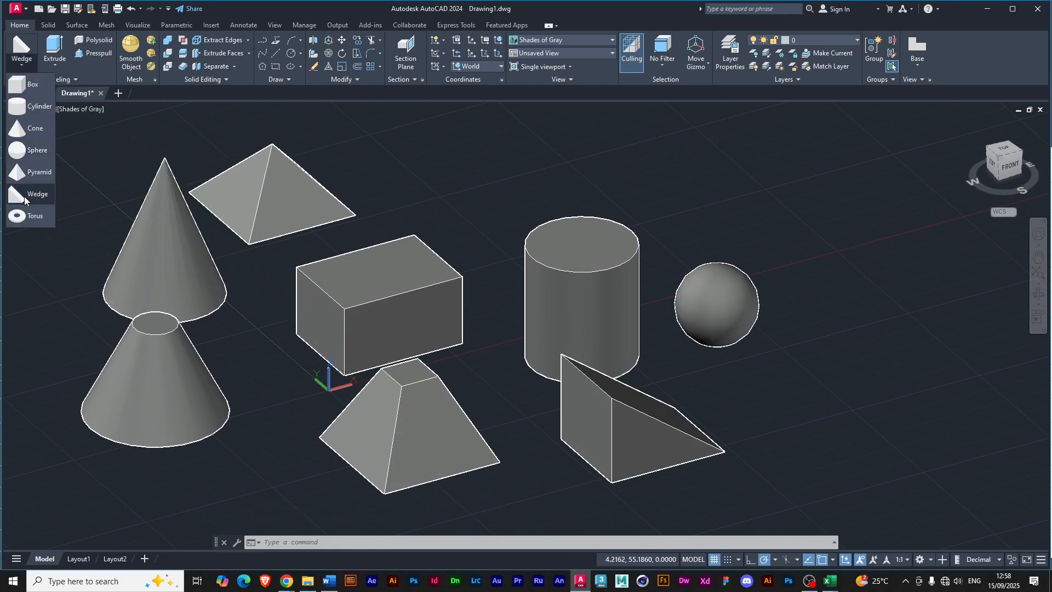
left_click(25, 216)
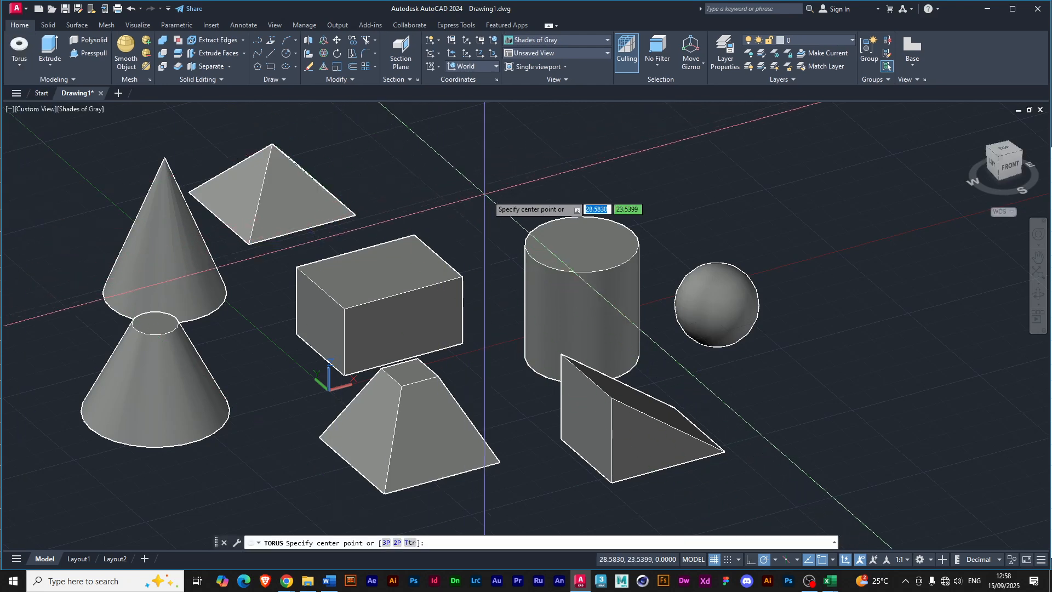
left_click(457, 219)
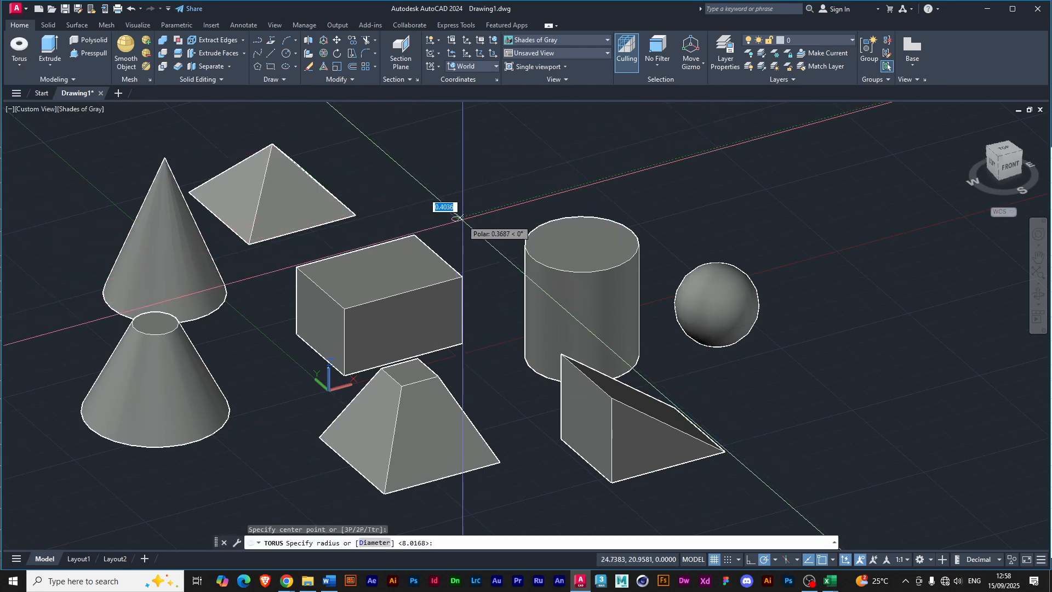
left_click(489, 224)
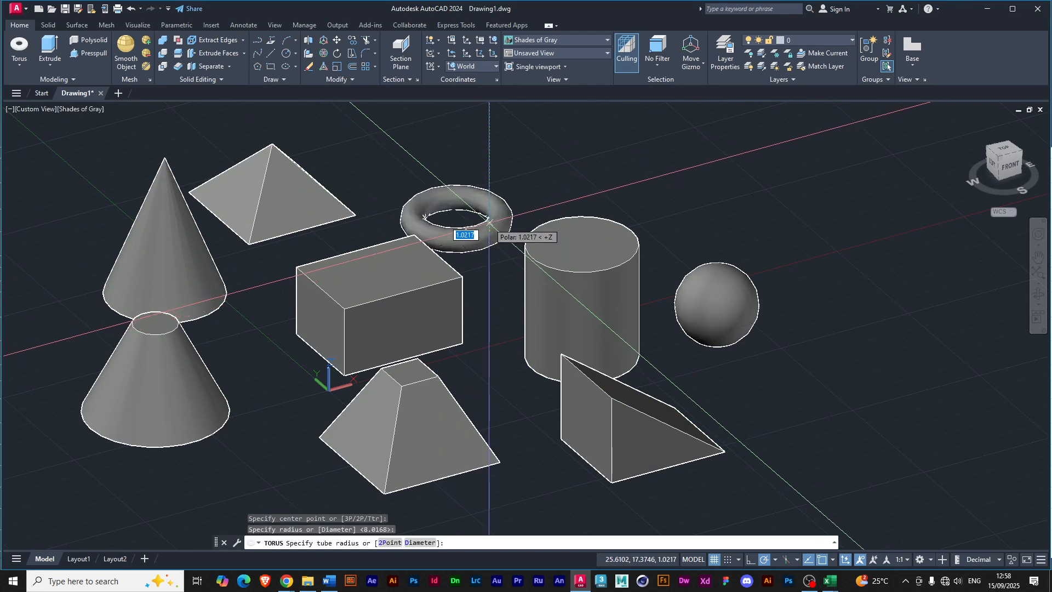
left_click(489, 224)
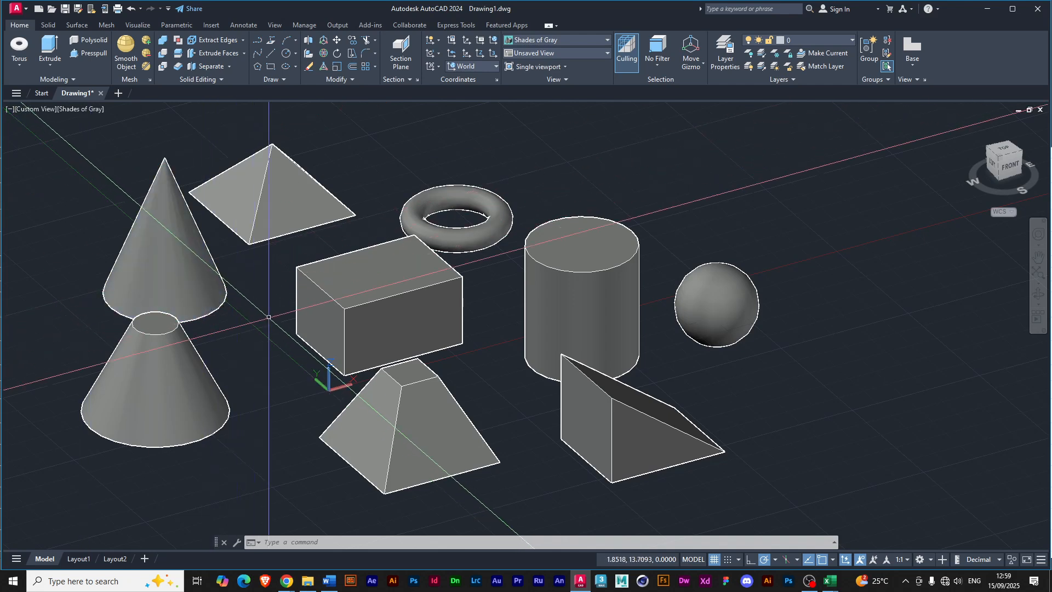
Select the pointed cone, the rear pyramid, the cylinder, the box and the torus together, and clear the selection.
scroll(268, 317, "down", 2)
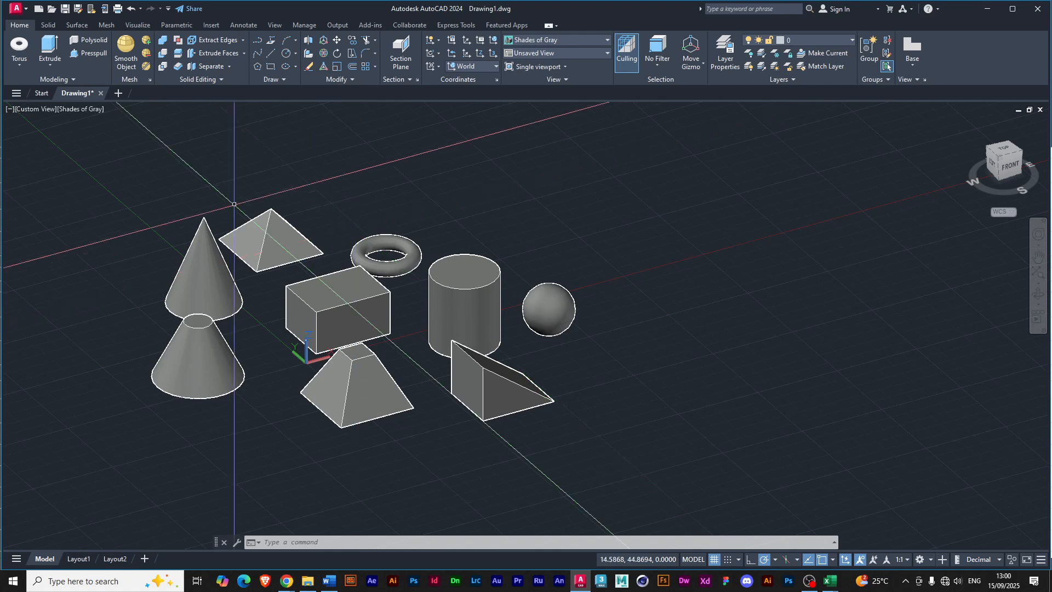
left_click(197, 263)
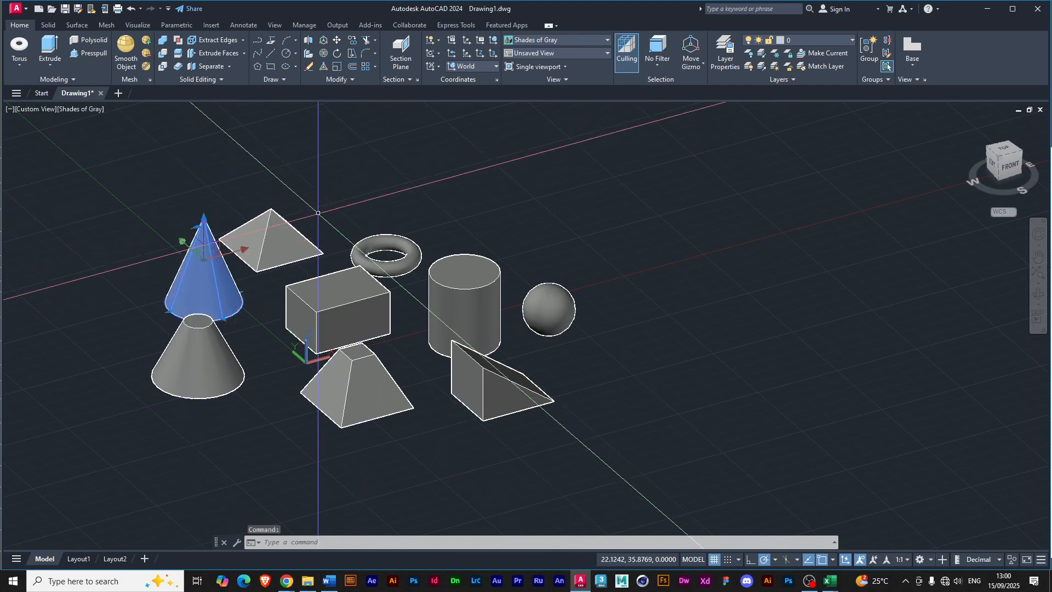
left_click(293, 230)
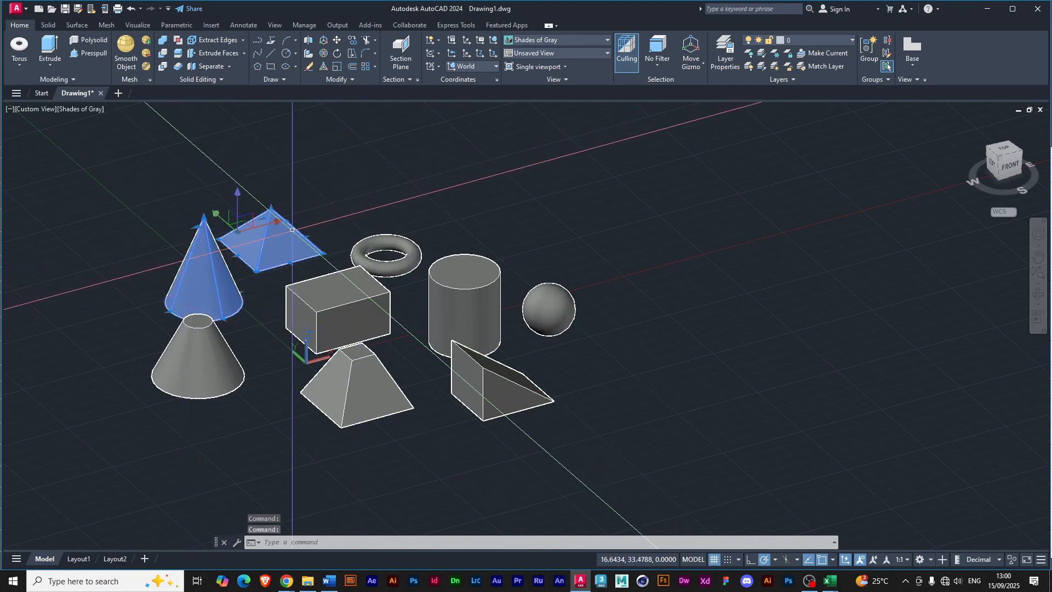
left_click(450, 281)
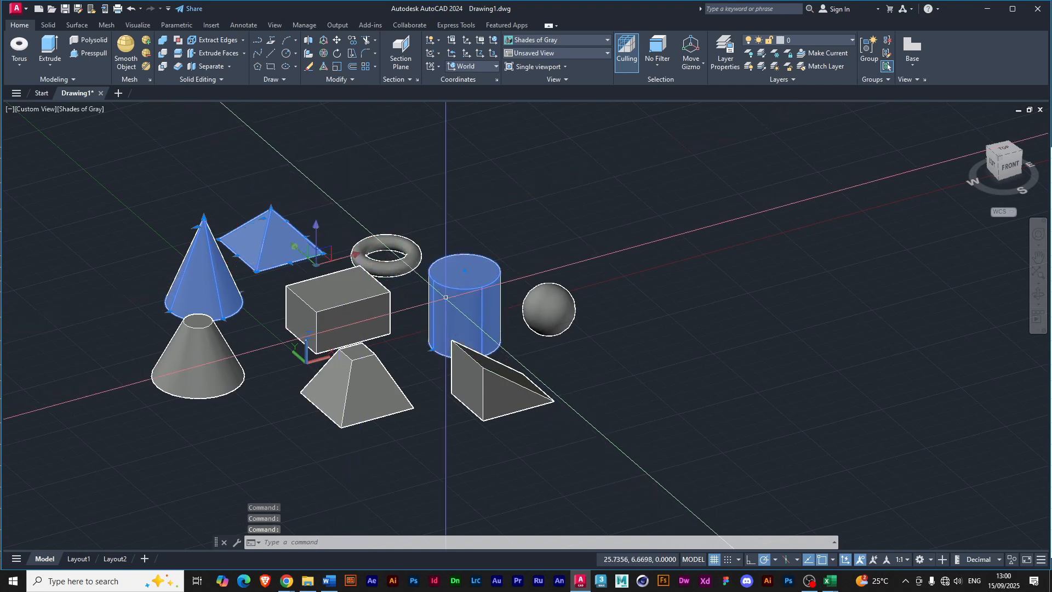
left_click(353, 309)
left_click(386, 255)
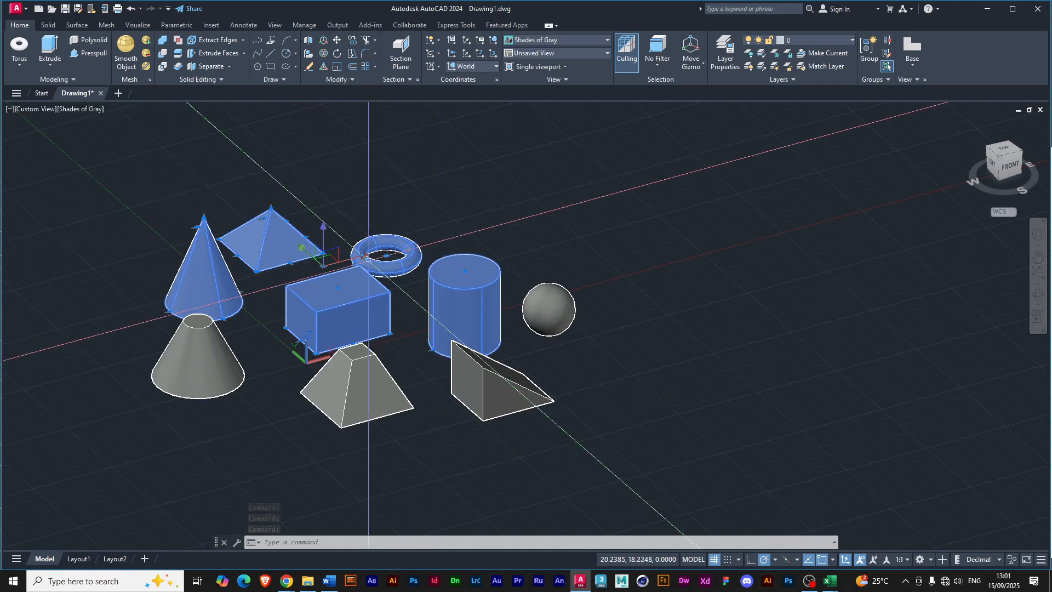
left_click(388, 187)
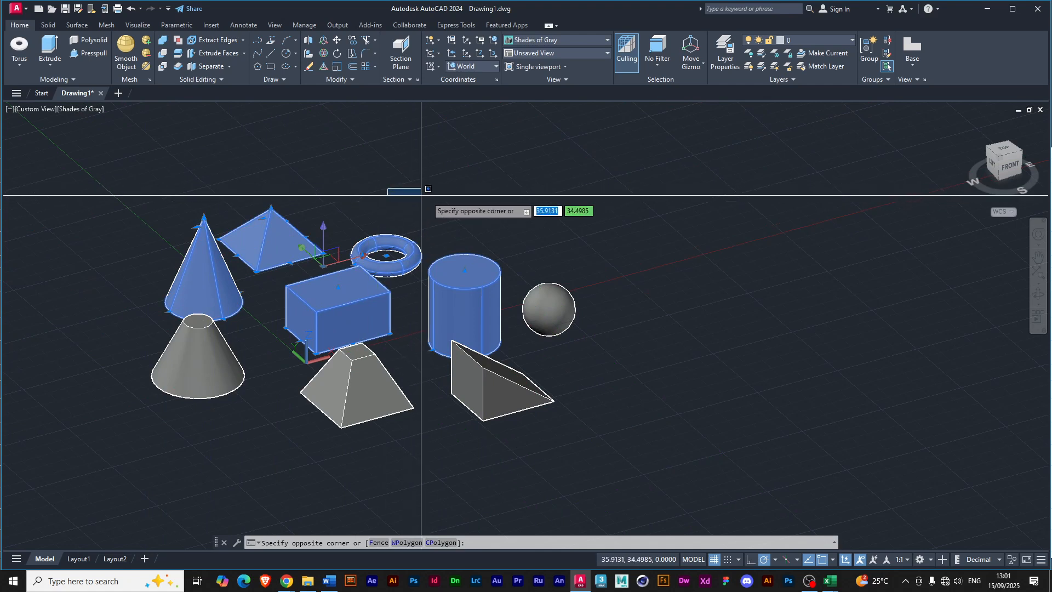
left_click(443, 196)
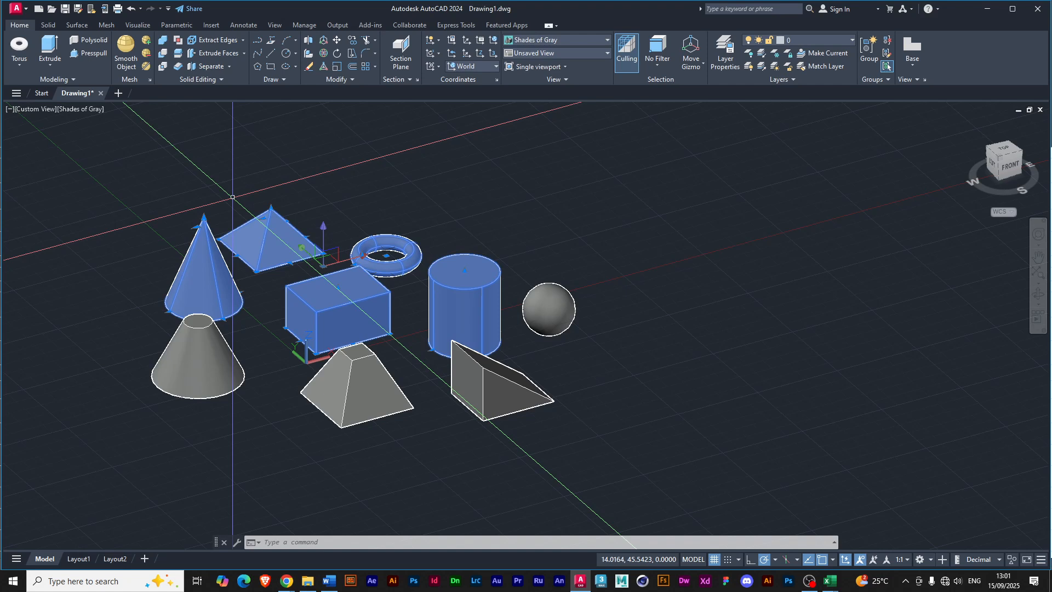
key("Escape")
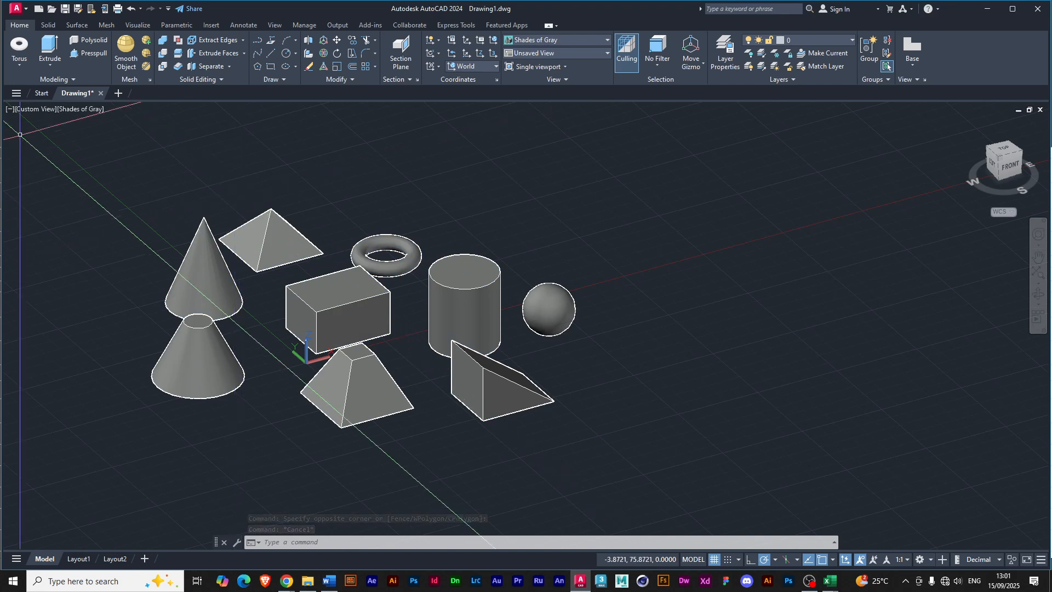
Draw a trial box beyond the sphere, about 20.0 by 15.6 units and about 16.9 units high, and undo it.
left_click(20, 65)
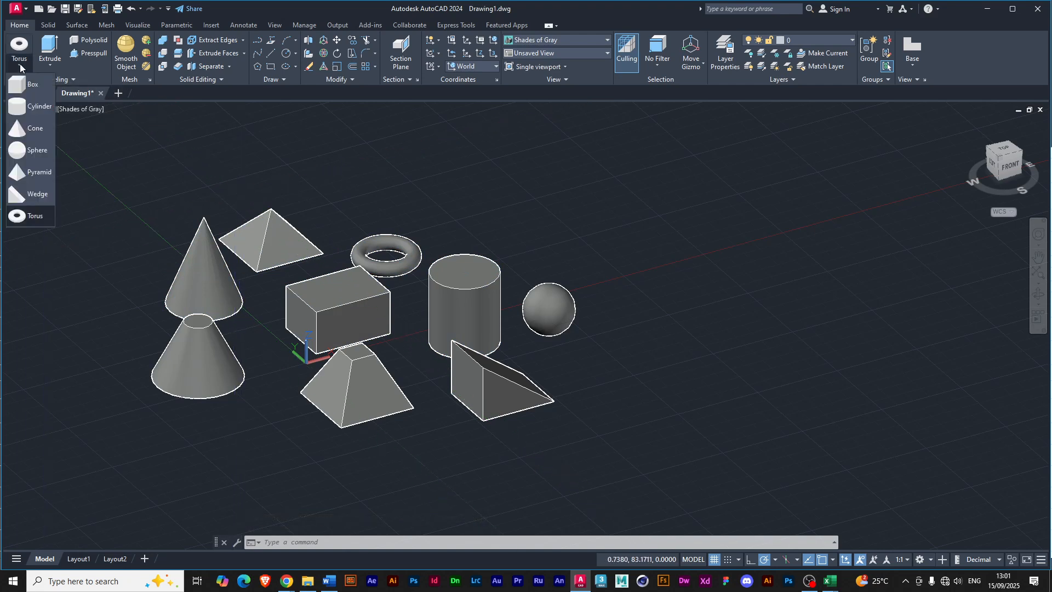
left_click(28, 83)
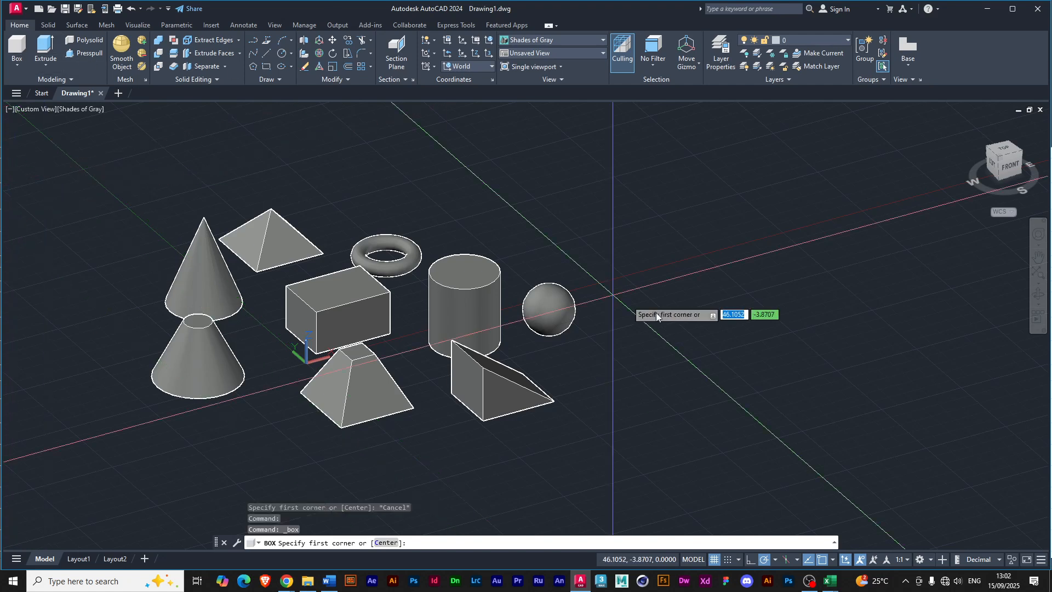
left_click(667, 355)
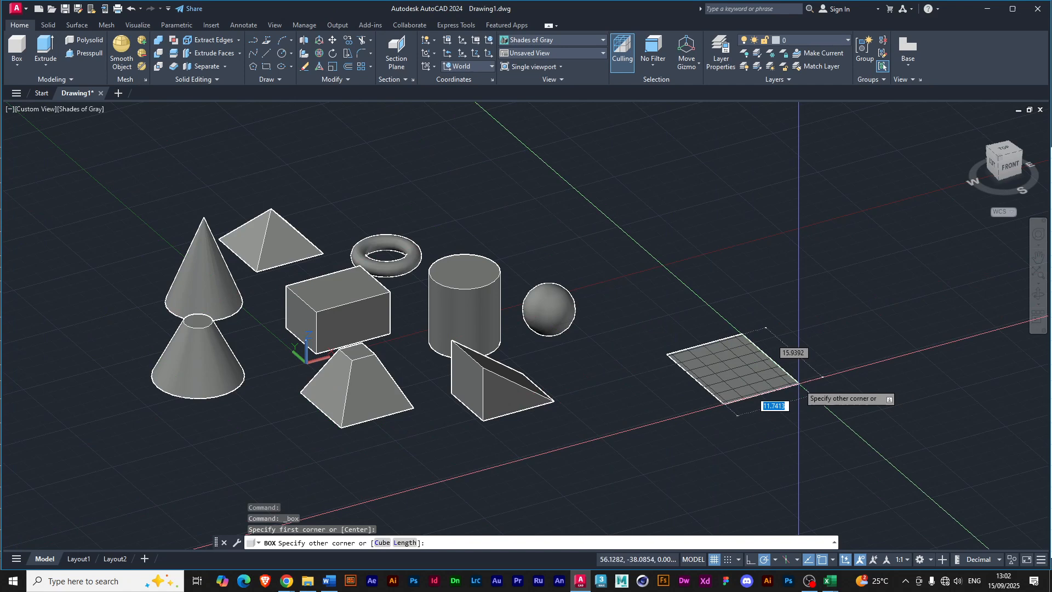
left_click(852, 370)
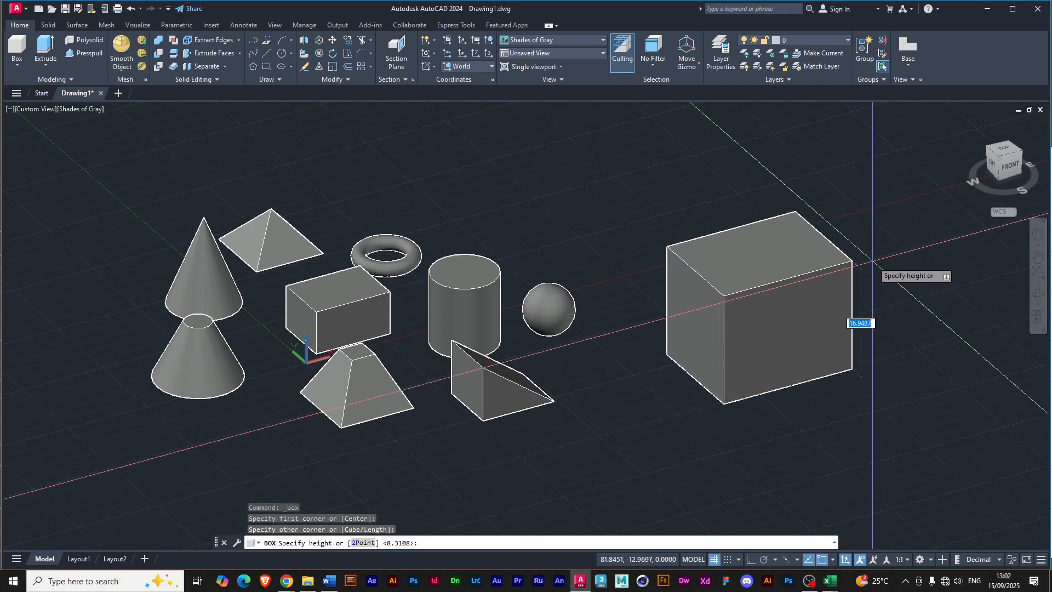
key("ctrl+z")
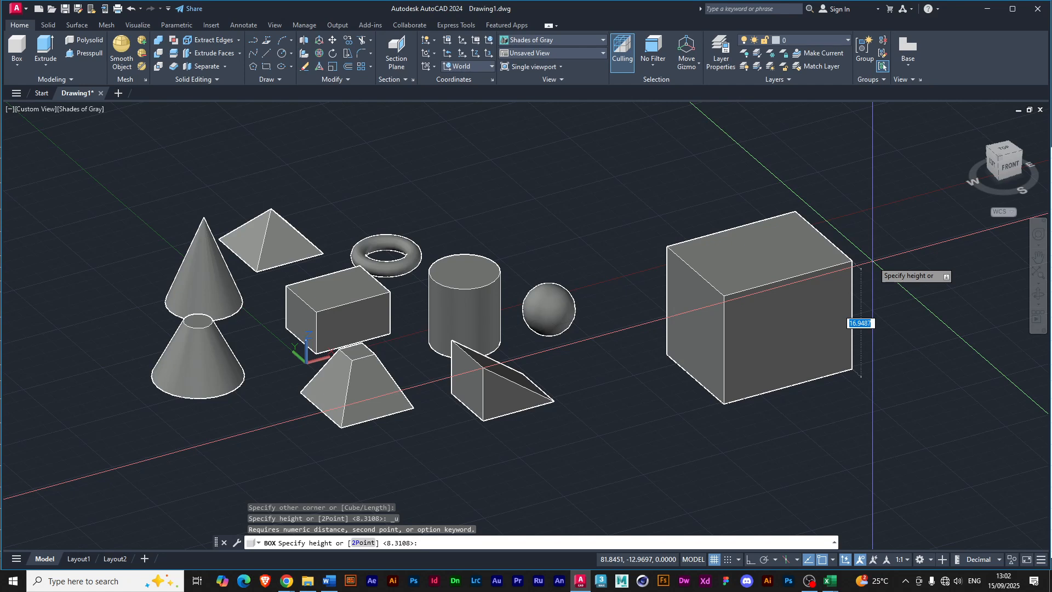
left_click(873, 262)
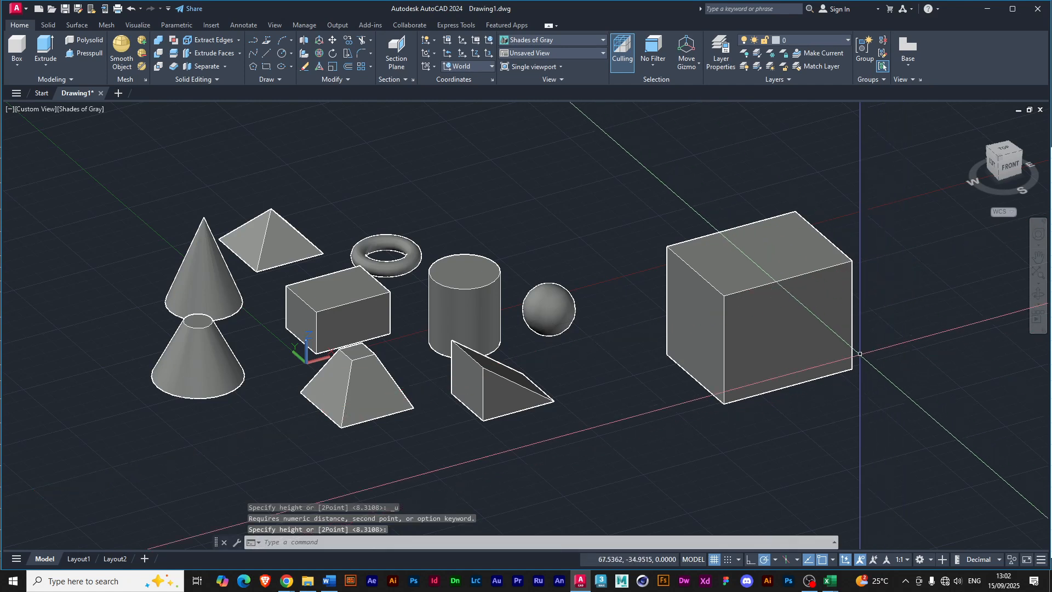
key("ctrl+z")
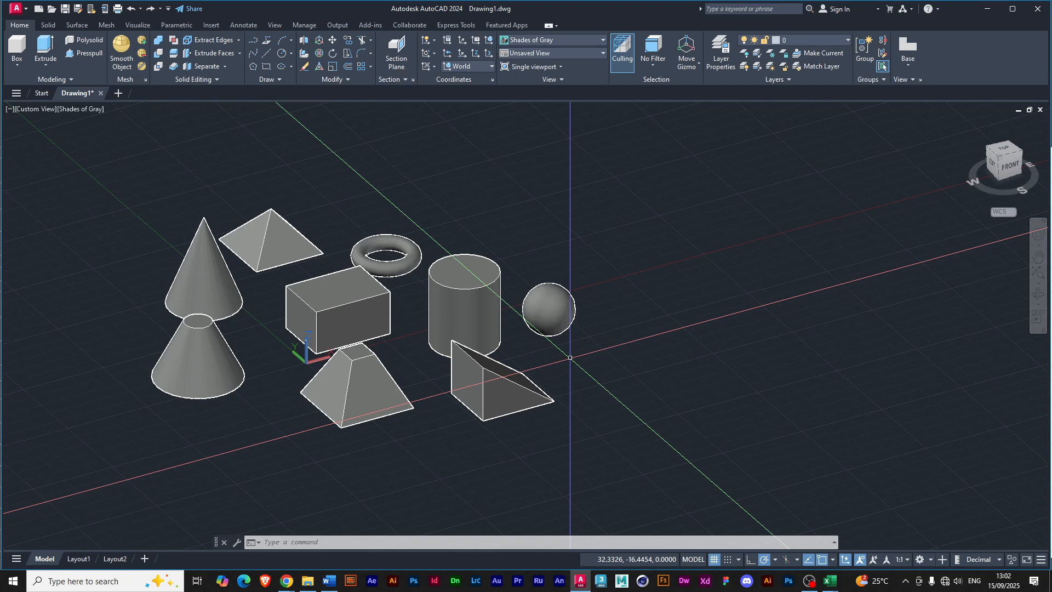
Draw a truncated four-sided pyramid beside the wedge with a base radius of about 6.4 units and a top radius of about 0.7 units.
left_click(17, 66)
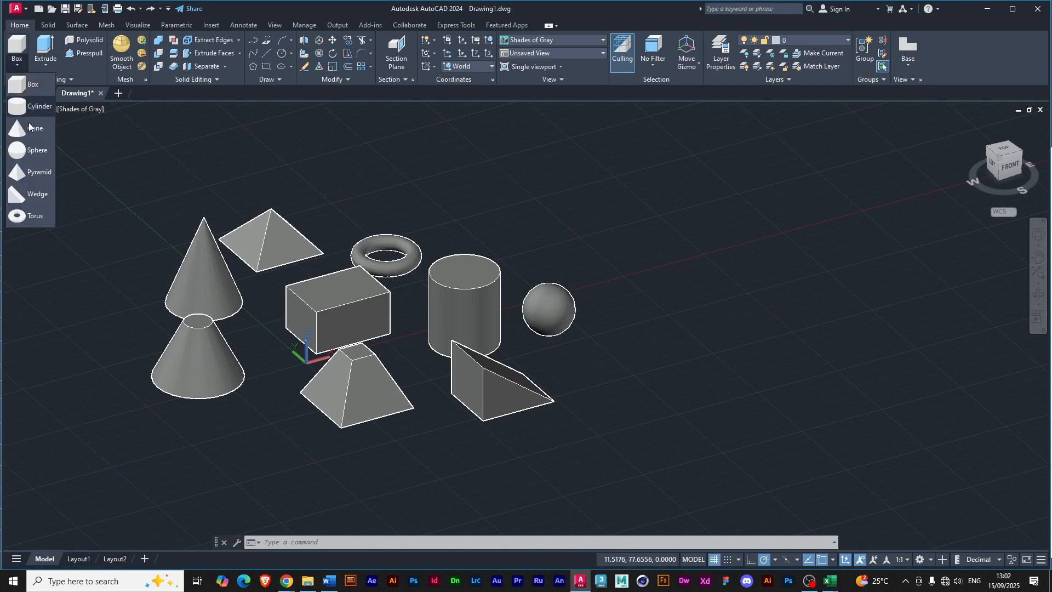
left_click(36, 171)
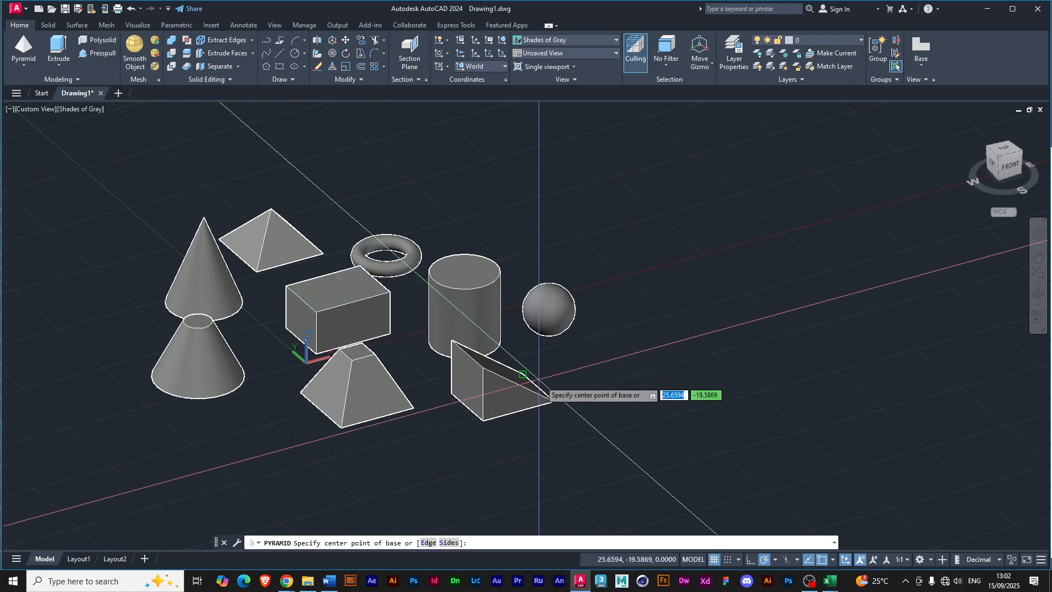
left_click(604, 435)
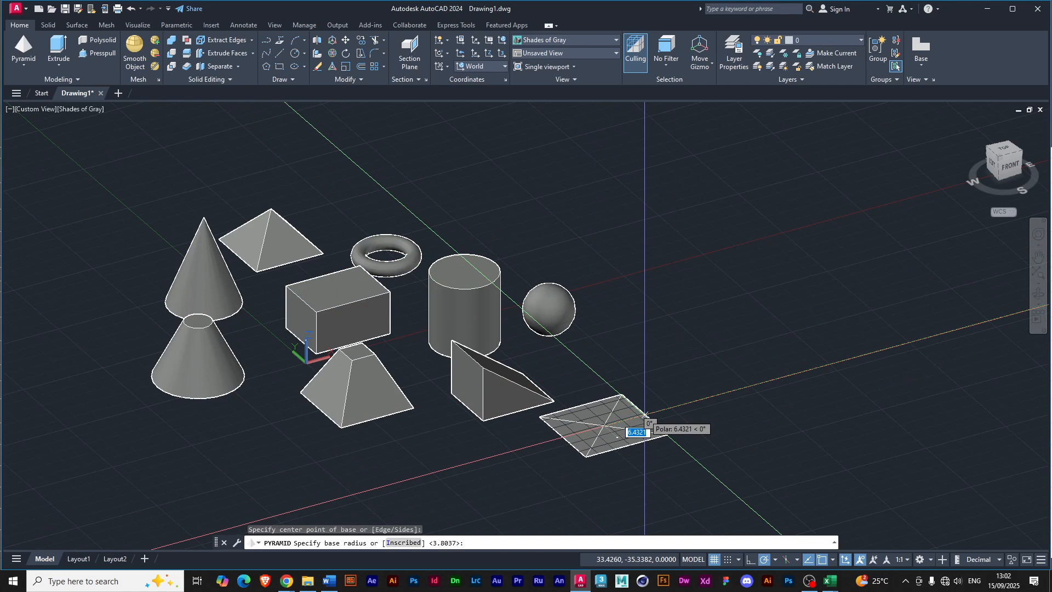
left_click(645, 414)
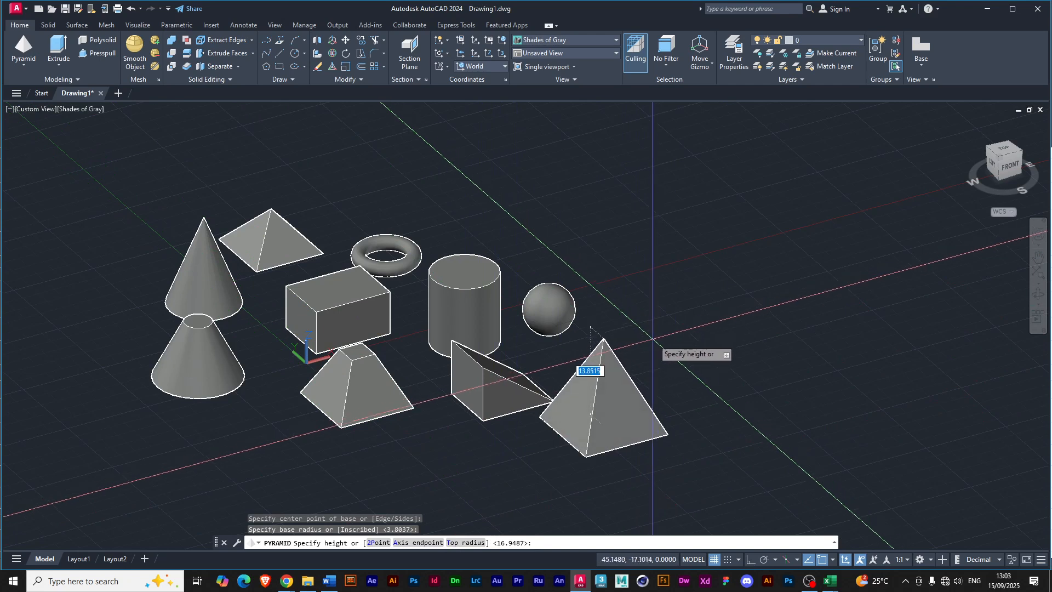
type("t")
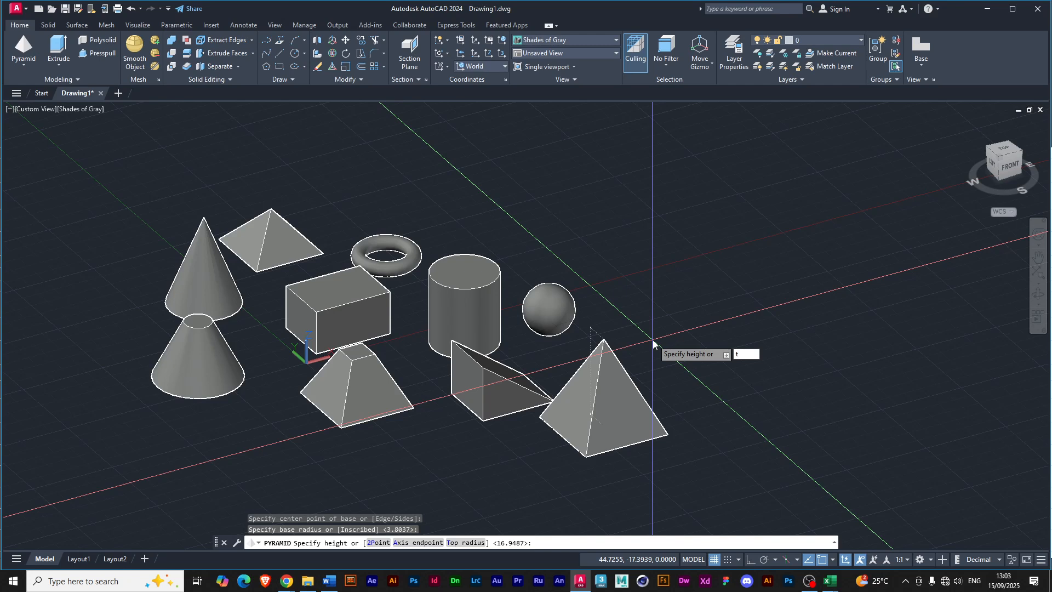
key("Return")
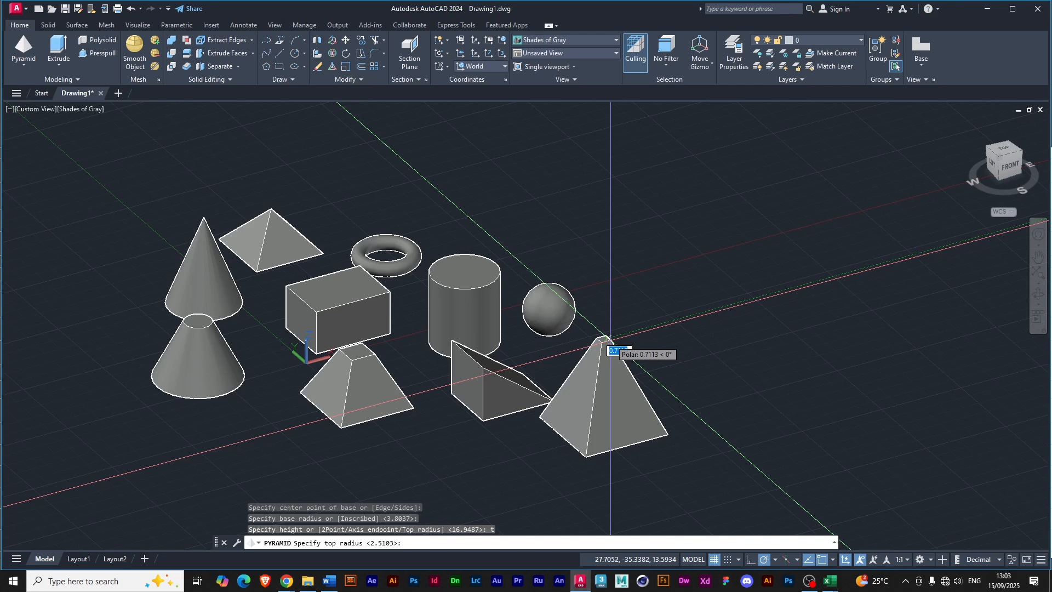
left_click(610, 340)
left_click(629, 365)
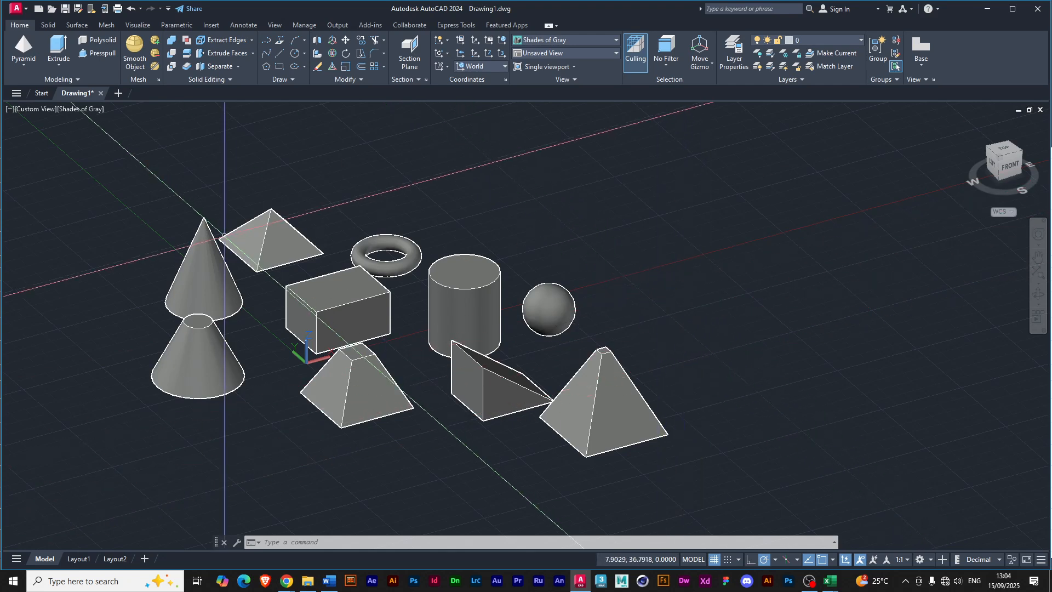
Select both cones, the rear pyramid and the box together, and clear the selection.
left_click(203, 271)
left_click(268, 241)
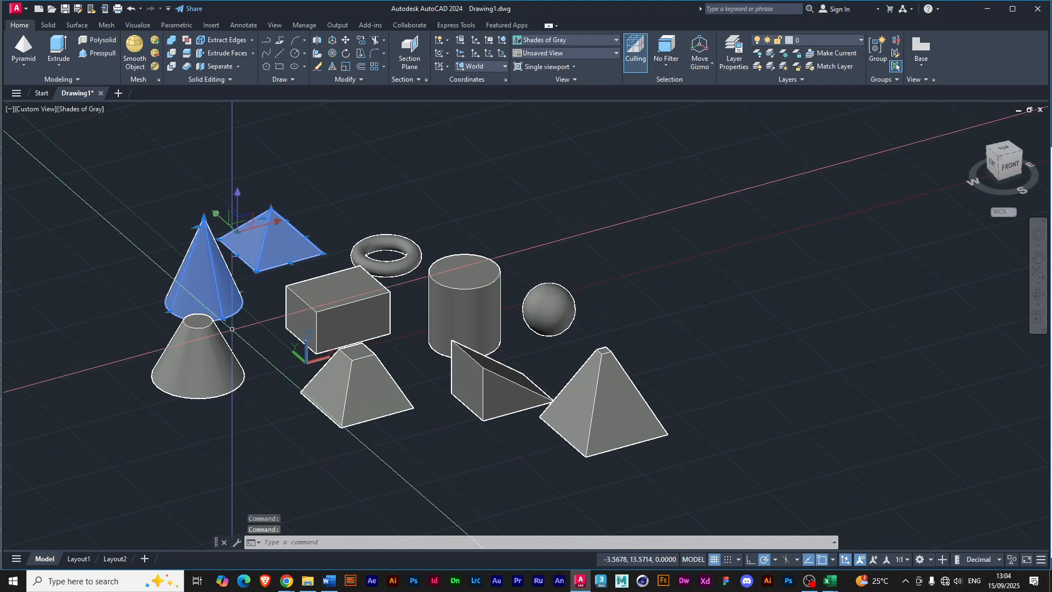
left_click(217, 338)
left_click(356, 307)
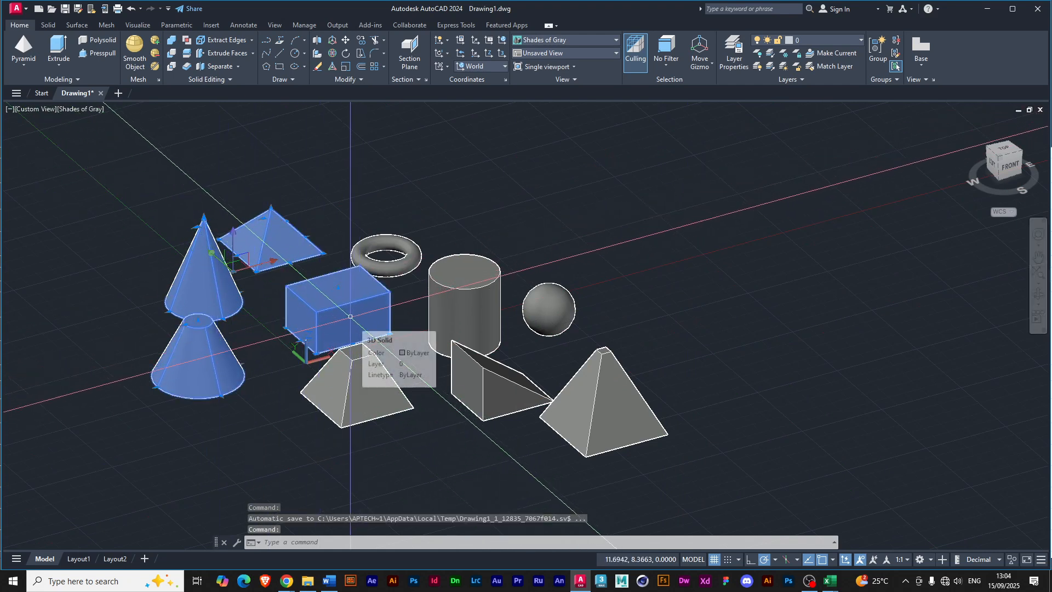
key("Escape")
Build a selection of solids around the box, remove the truncated pyramid and the pointed cone from it individually, and clear the selection.
left_click(350, 318)
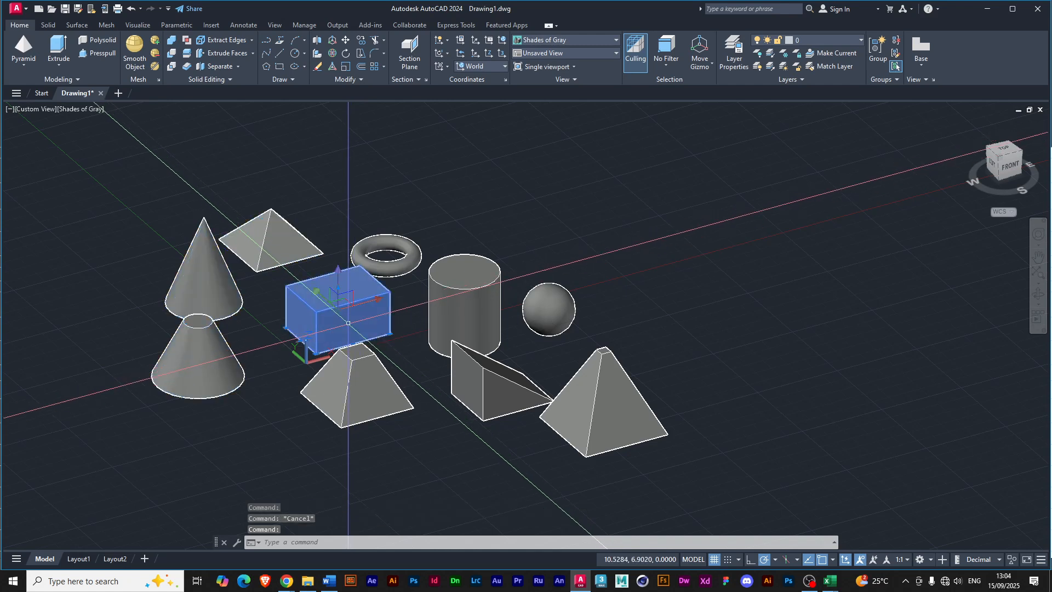
left_click(355, 390)
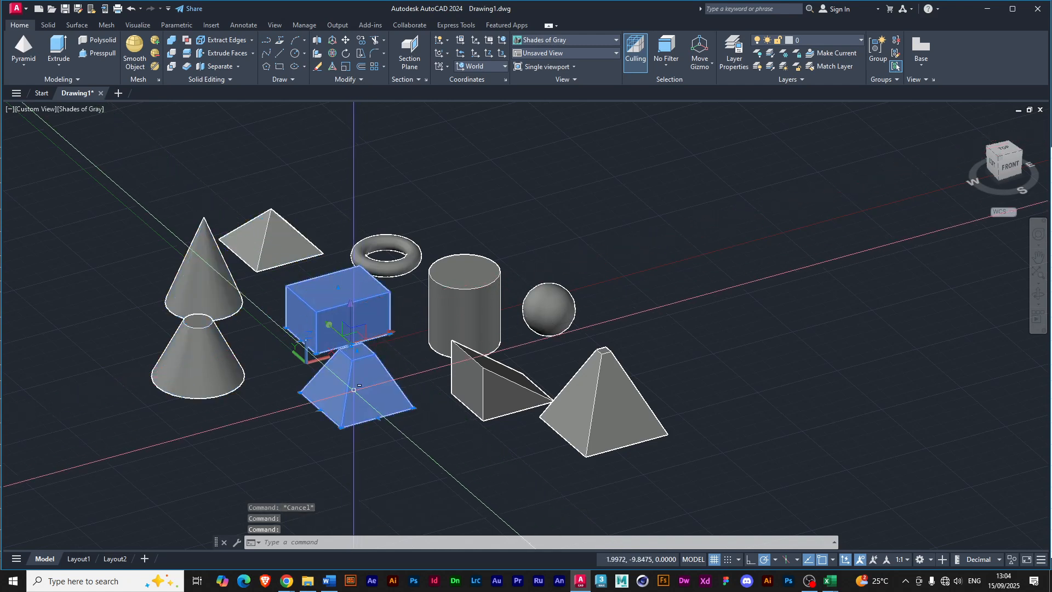
left_click(340, 393, "shift")
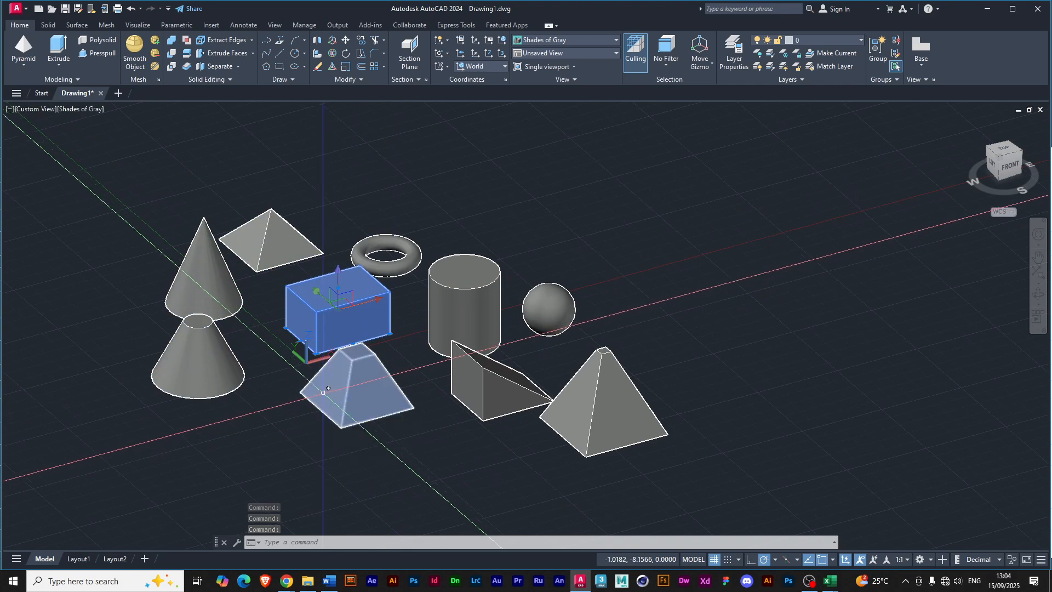
left_click(197, 362)
left_click(207, 269)
left_click(247, 257)
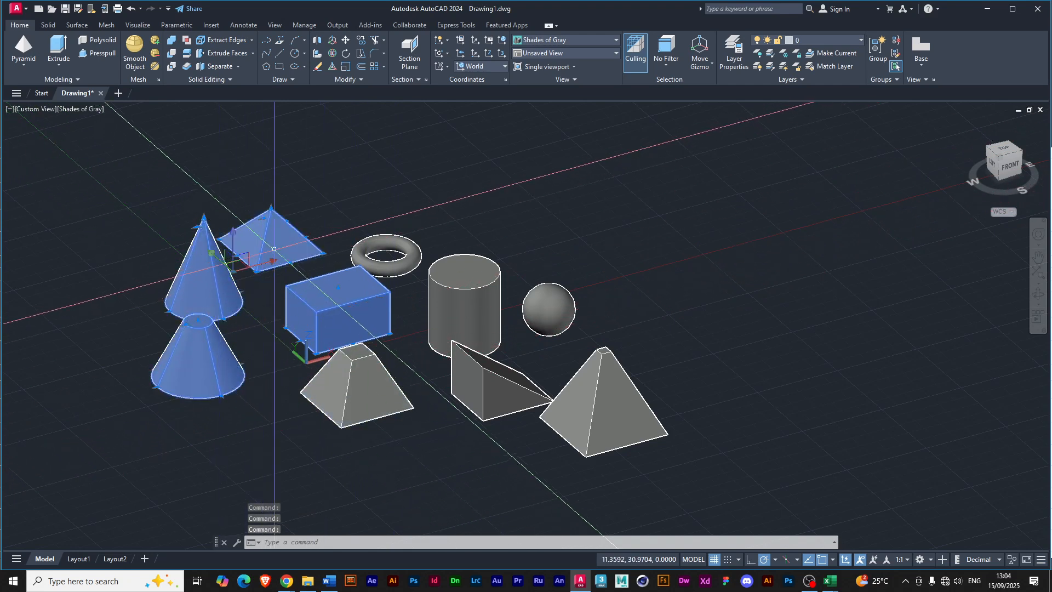
left_click(201, 289, "shift")
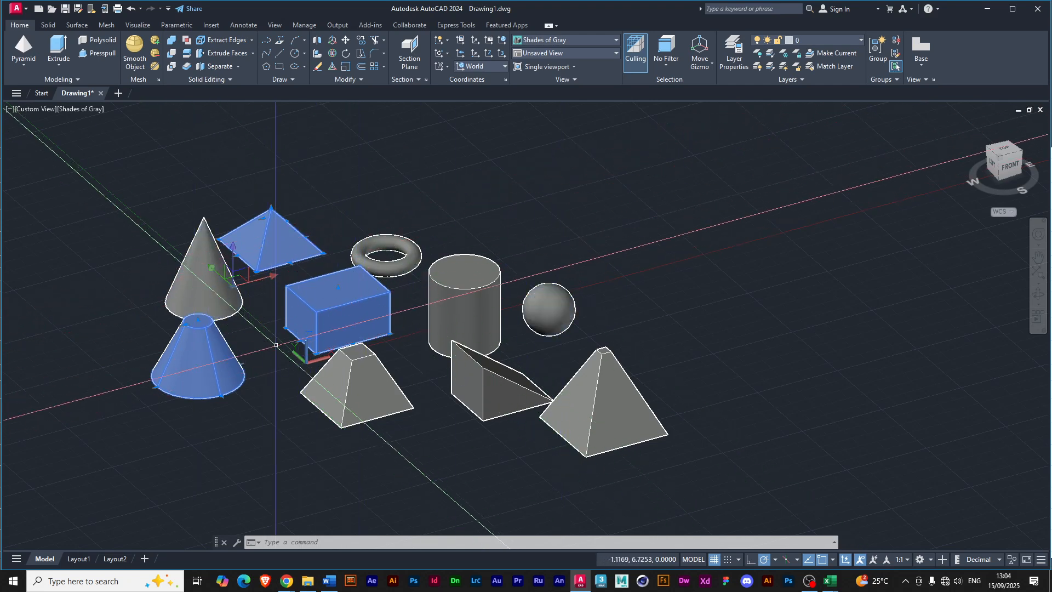
key("Escape")
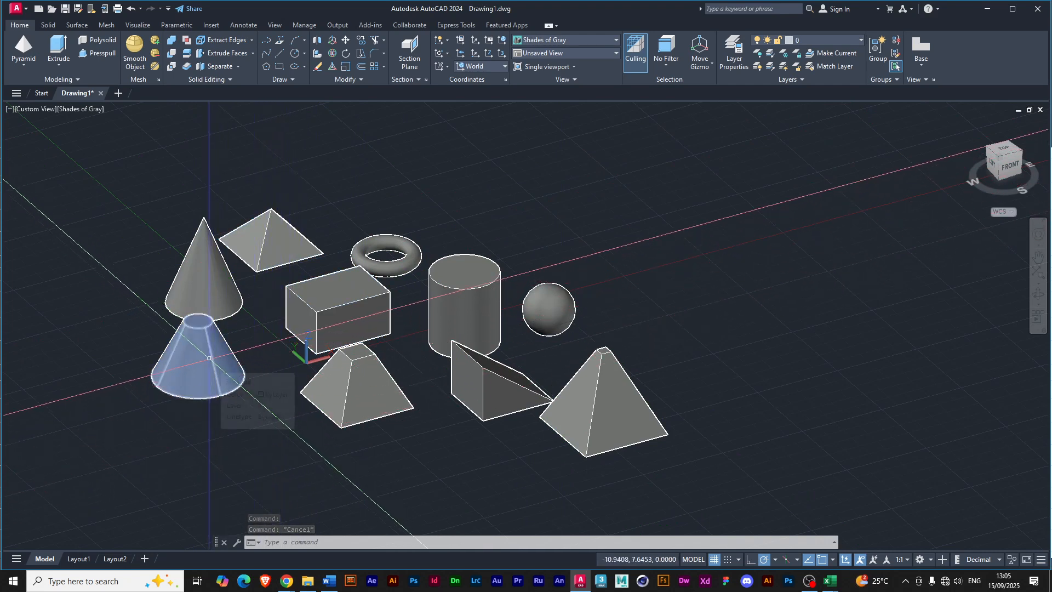
Move the truncated cone about 66 units along the X axis with the move gizmo, placing it behind the sphere, and deselect it.
left_click(208, 359)
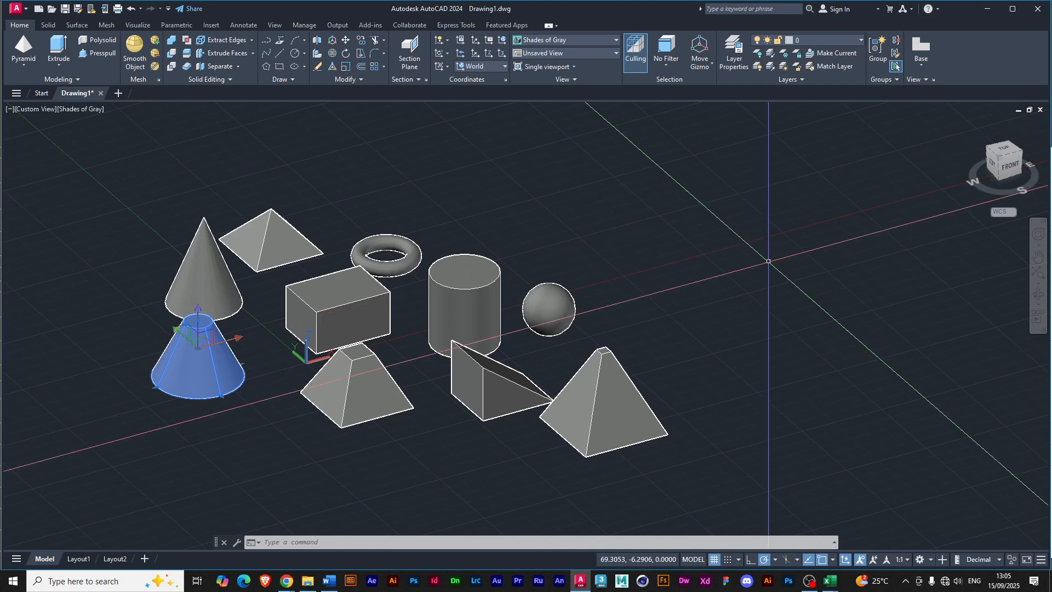
left_click(240, 340)
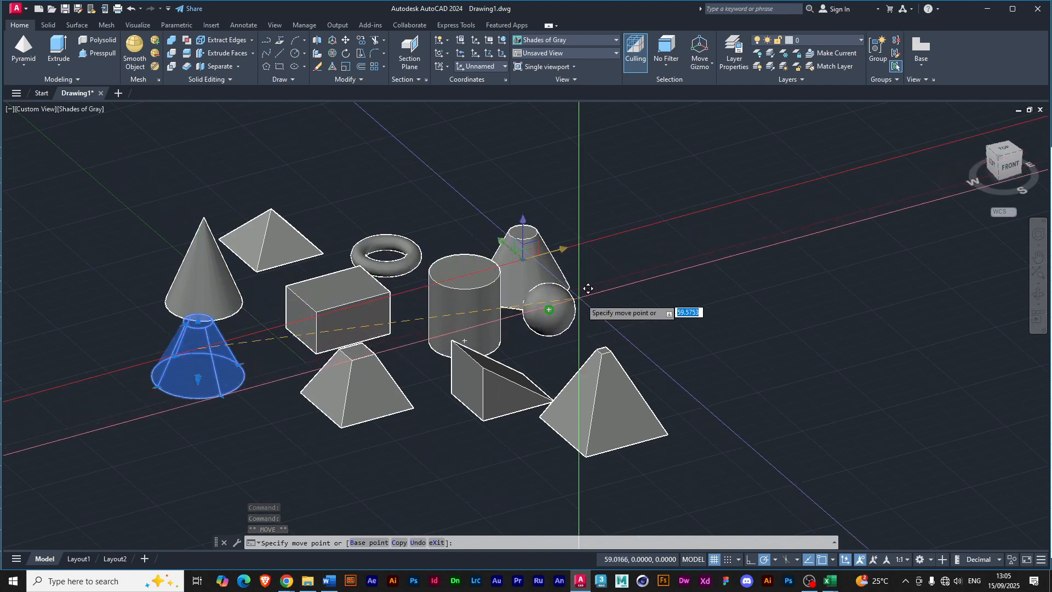
left_click(625, 284)
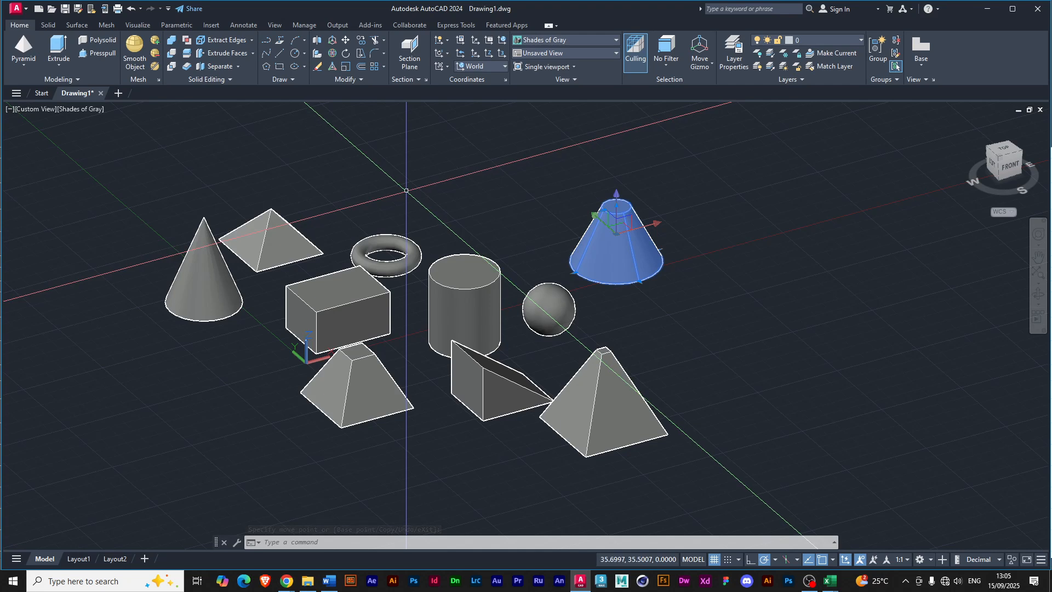
key("Escape")
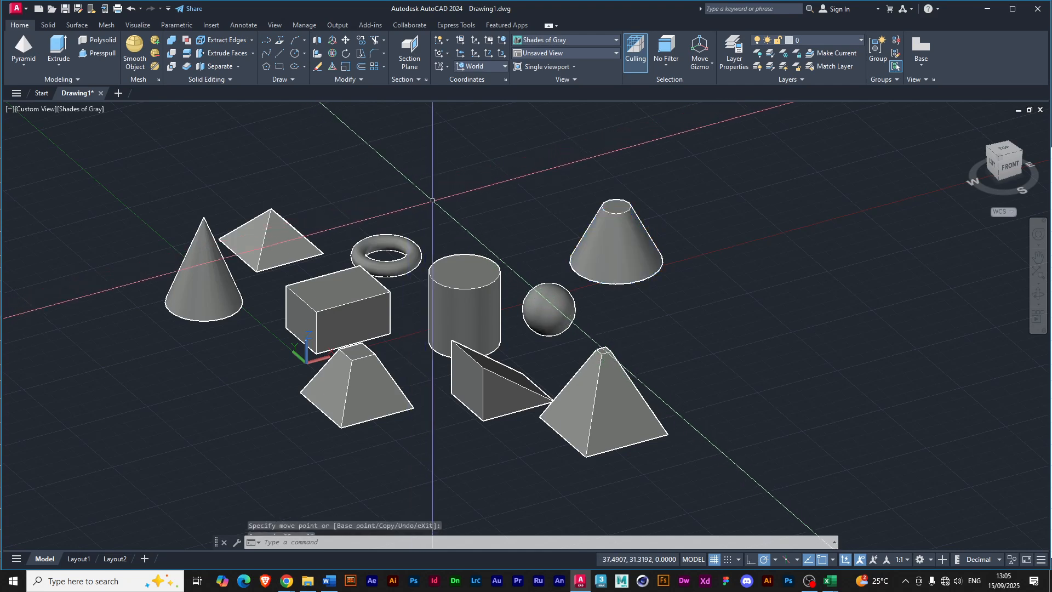
Move the torus about 17.7 units along the X axis with the move gizmo, placing it behind the cylinder, and deselect it.
left_click(376, 264)
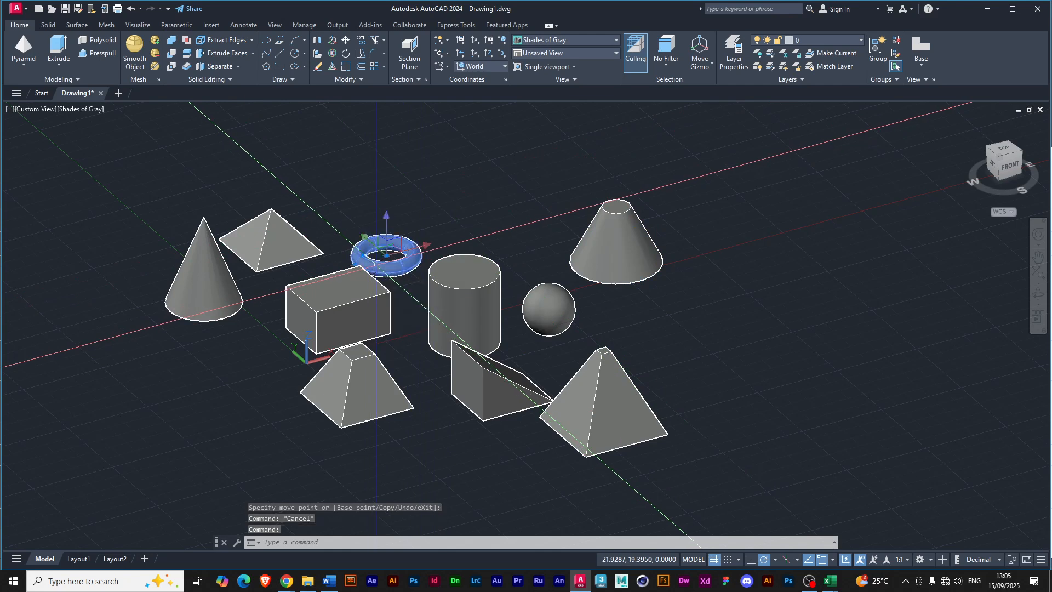
left_click(428, 248)
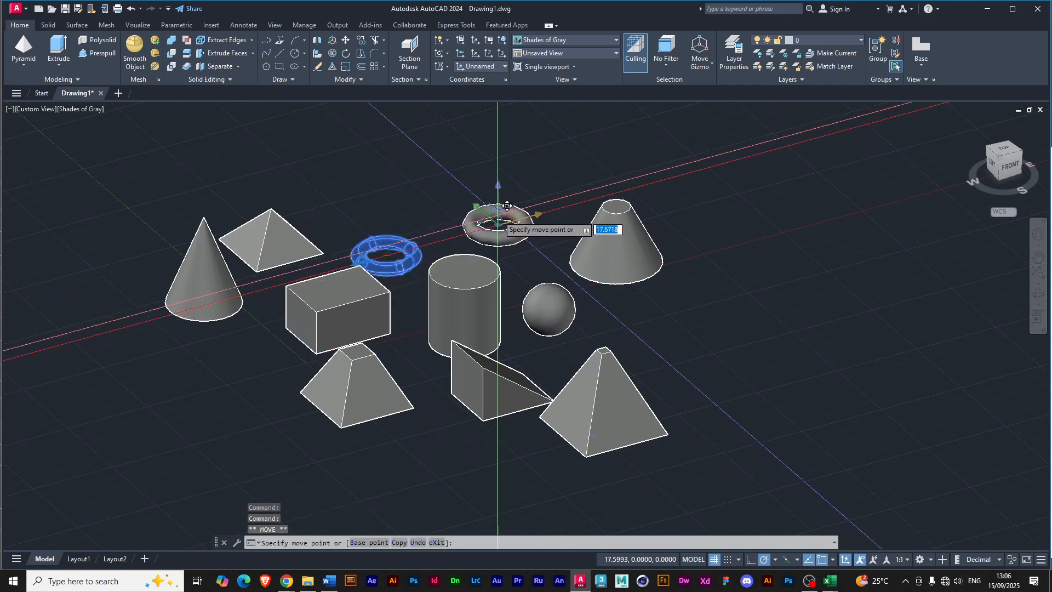
left_click(507, 206)
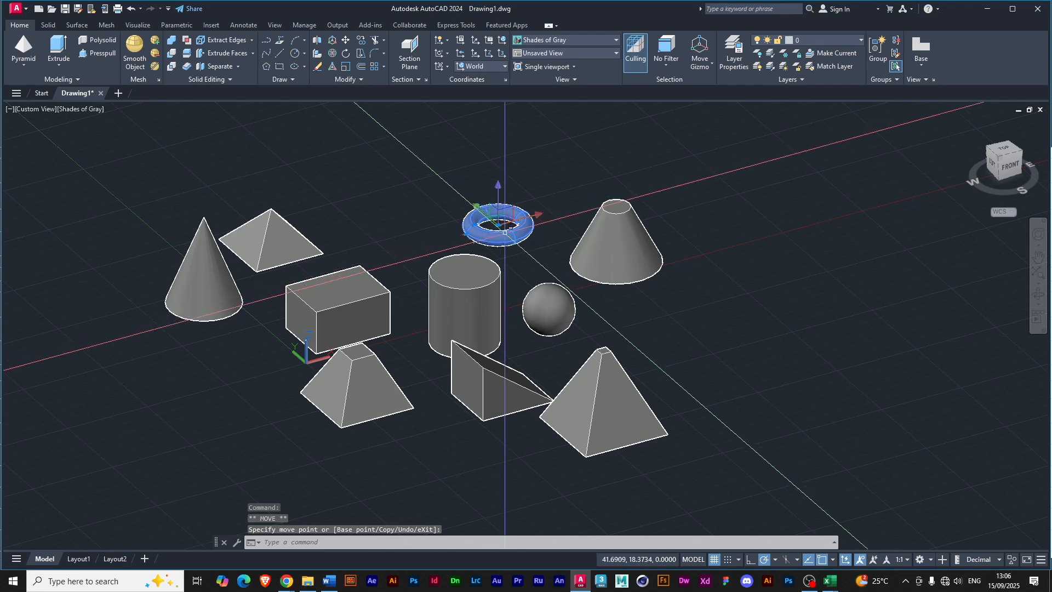
key("Escape")
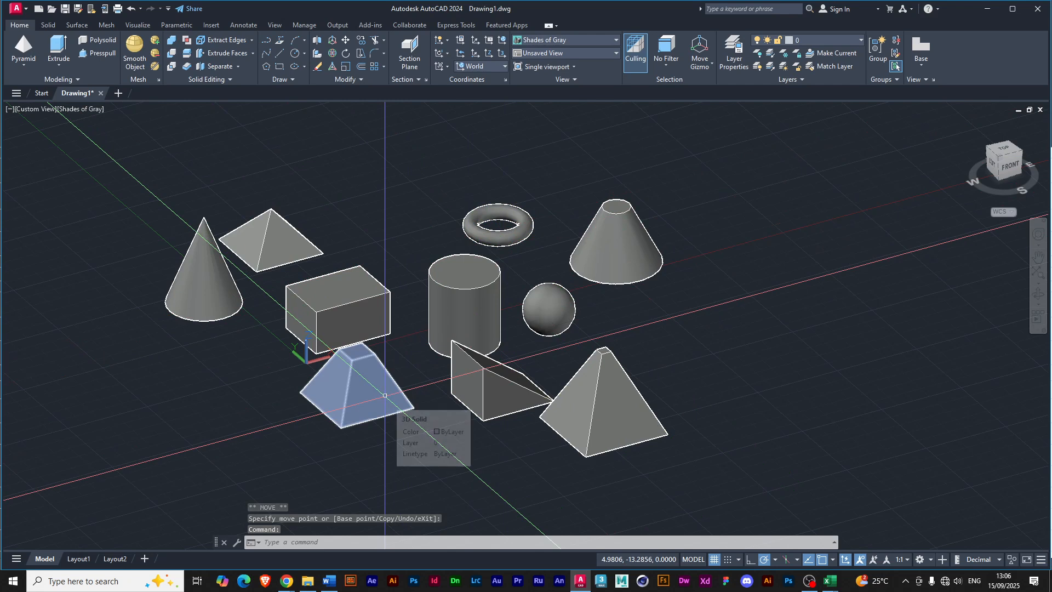
Move the truncated pyramid in front of the box about 17 units in the negative X direction with the gizmo, and deselect it.
left_click(385, 395)
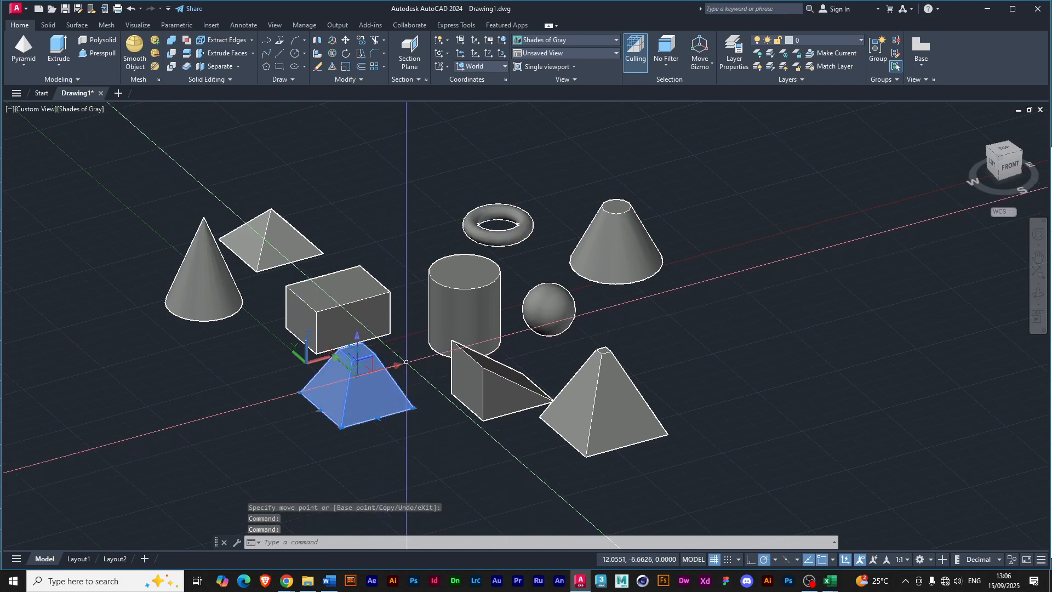
left_click(383, 365)
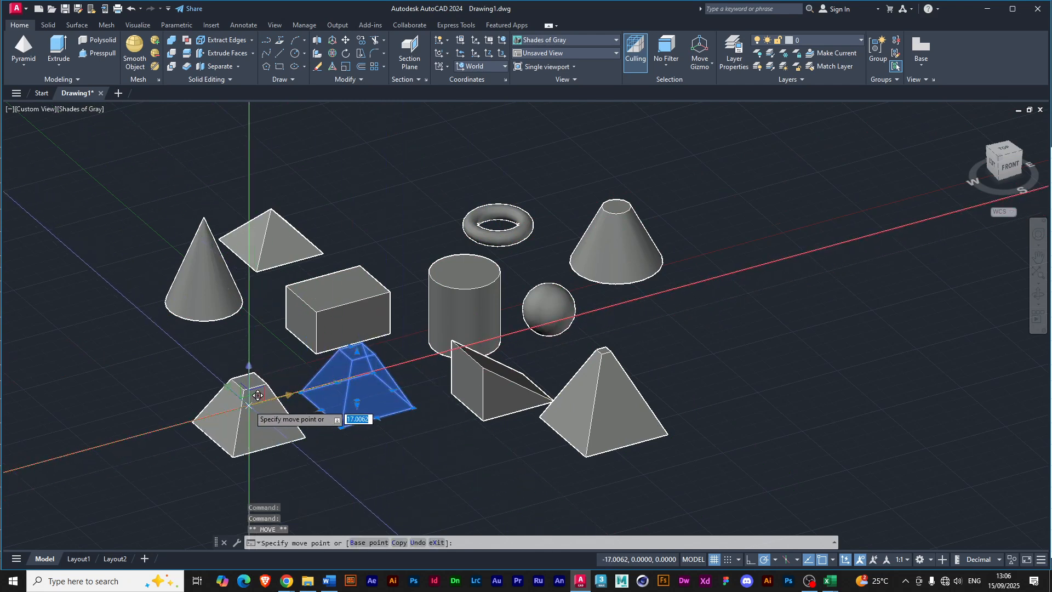
left_click(257, 394)
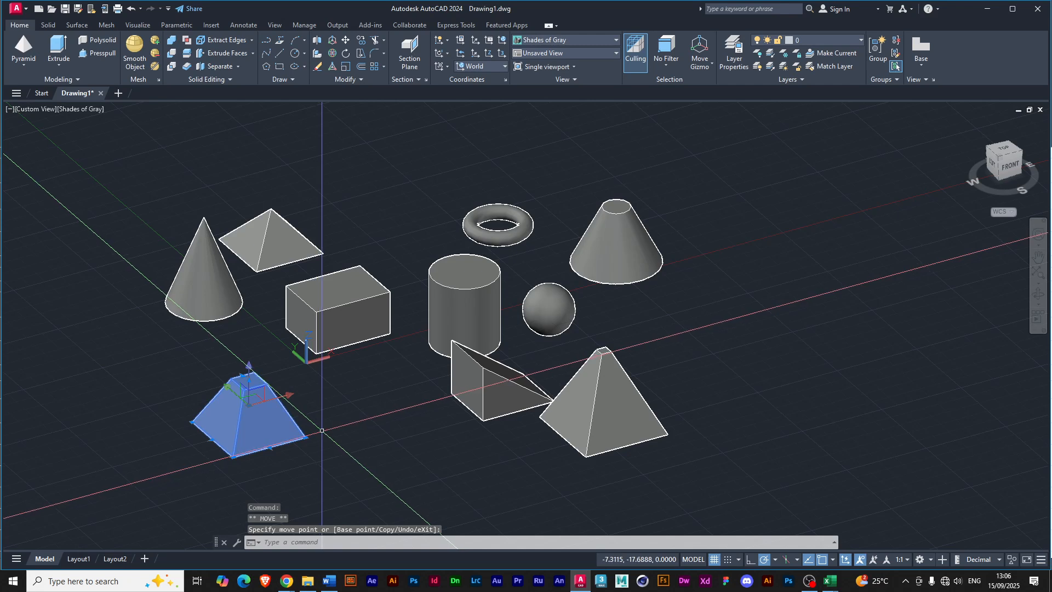
key("Escape")
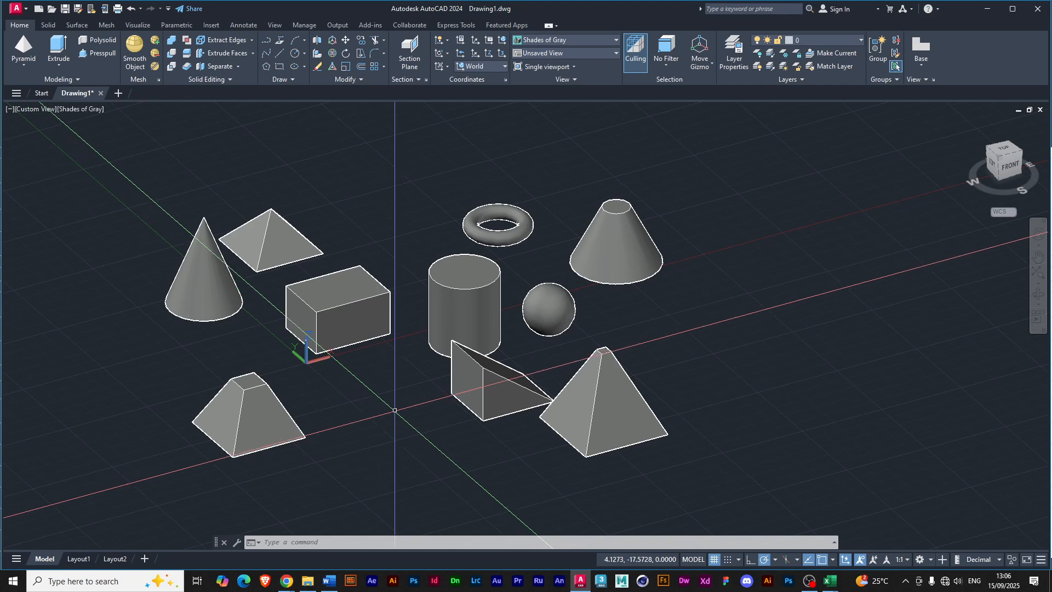
key("Return")
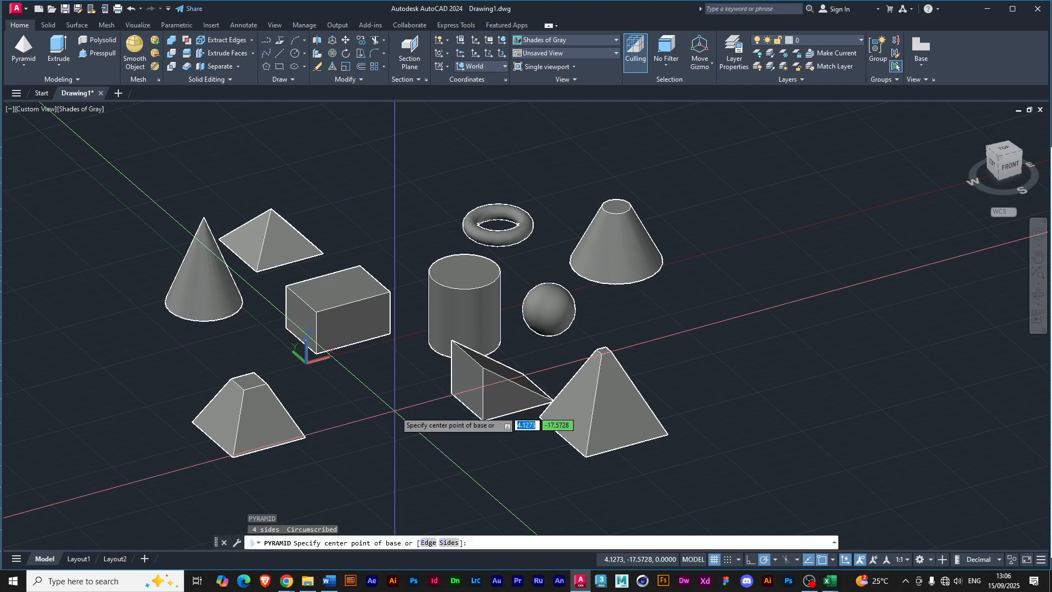
key("Down")
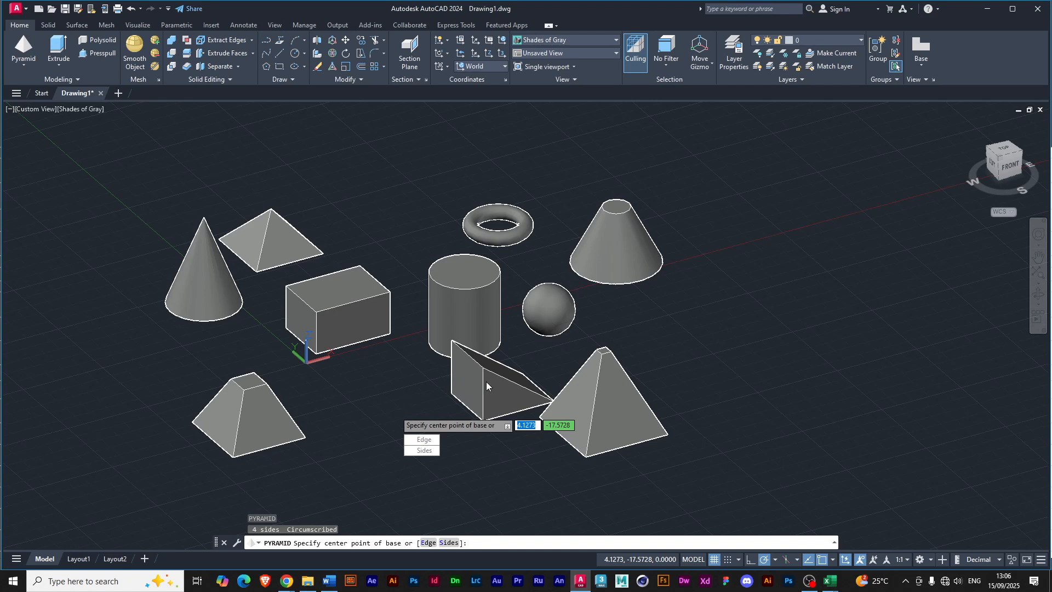
key("Escape")
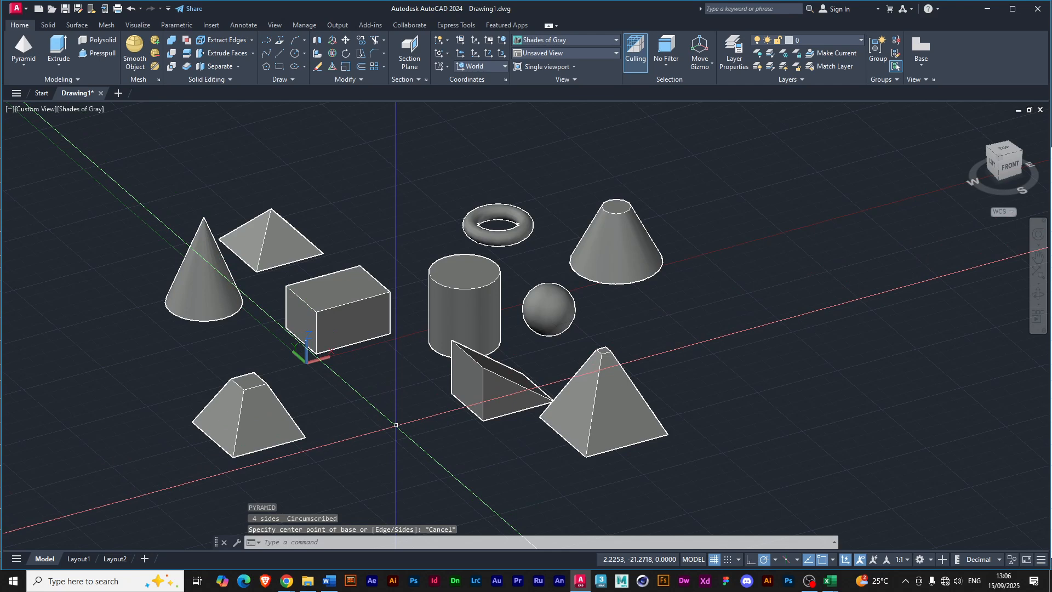
key("Return")
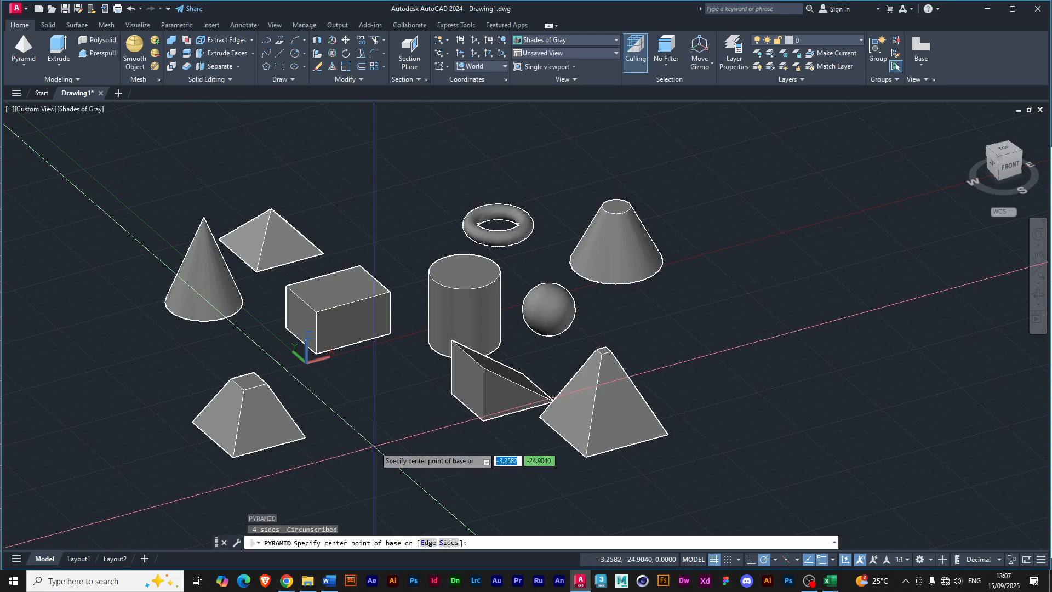
key("Escape")
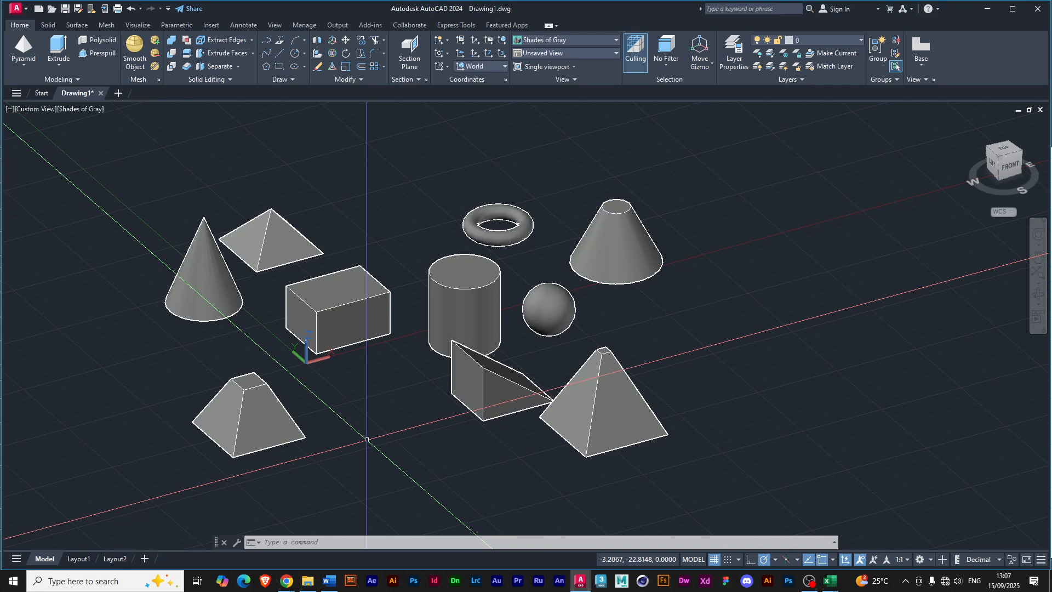
Recall the CYLINDER command from the previously used commands and draw a small upright cylinder between the front truncated pyramid and the wedge.
type("PYRAMID")
key("Escape")
type("U")
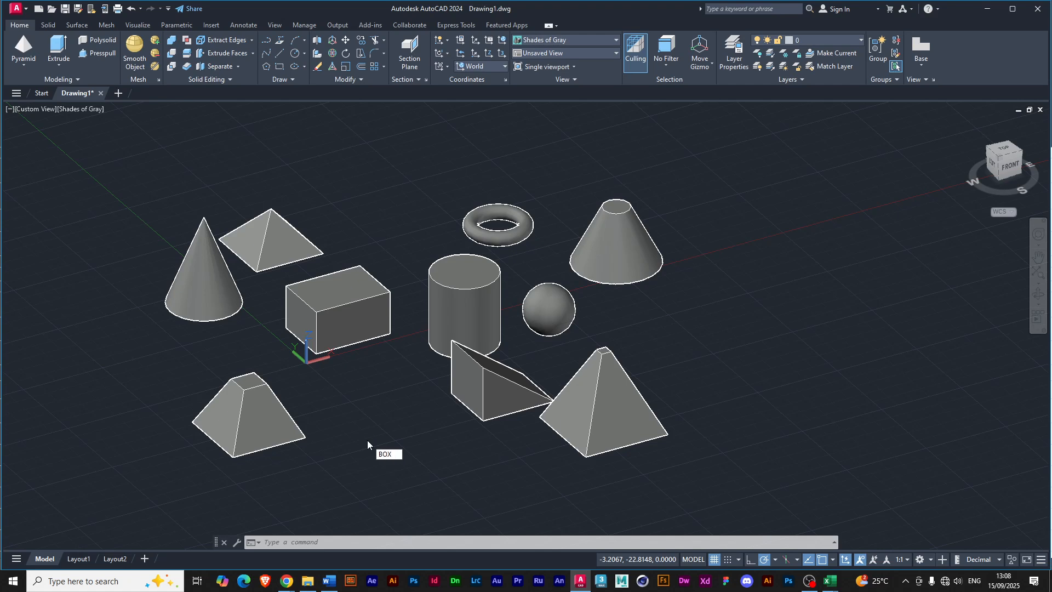
key("Escape")
type("TORUS")
key("Escape")
type("WEDGE")
key("Escape")
type("SPHERE")
key("Escape")
type("CONE")
key("Escape")
type("CYLINDER")
key("Return")
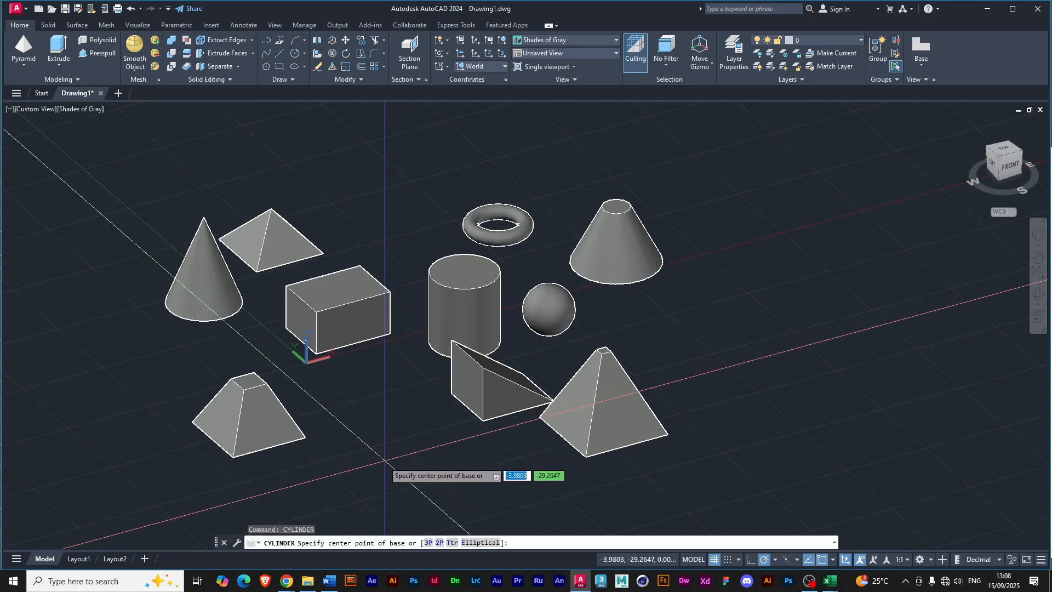
left_click(382, 455)
left_click(406, 453)
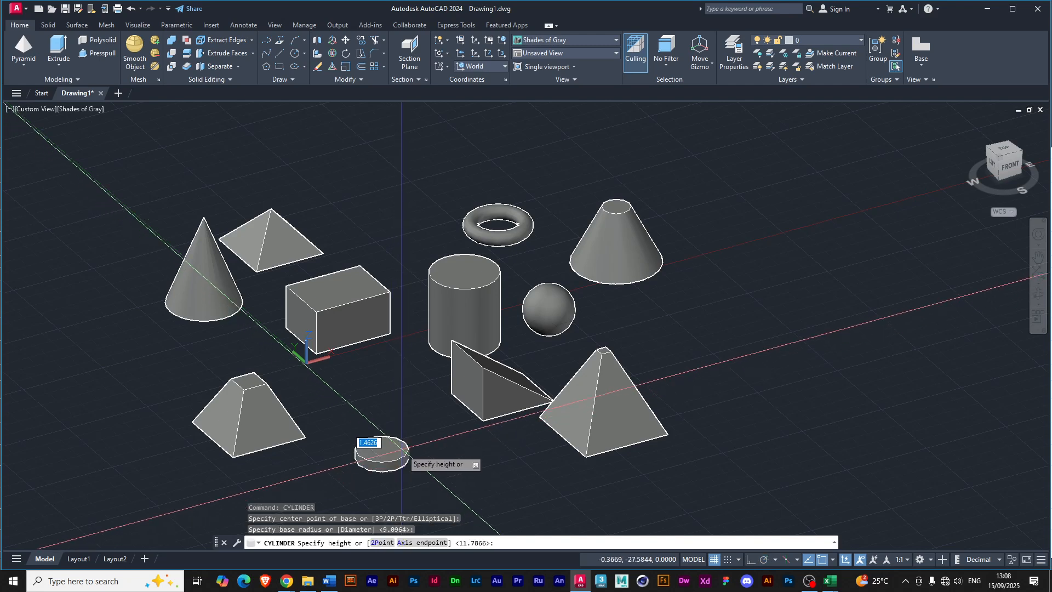
left_click(400, 398)
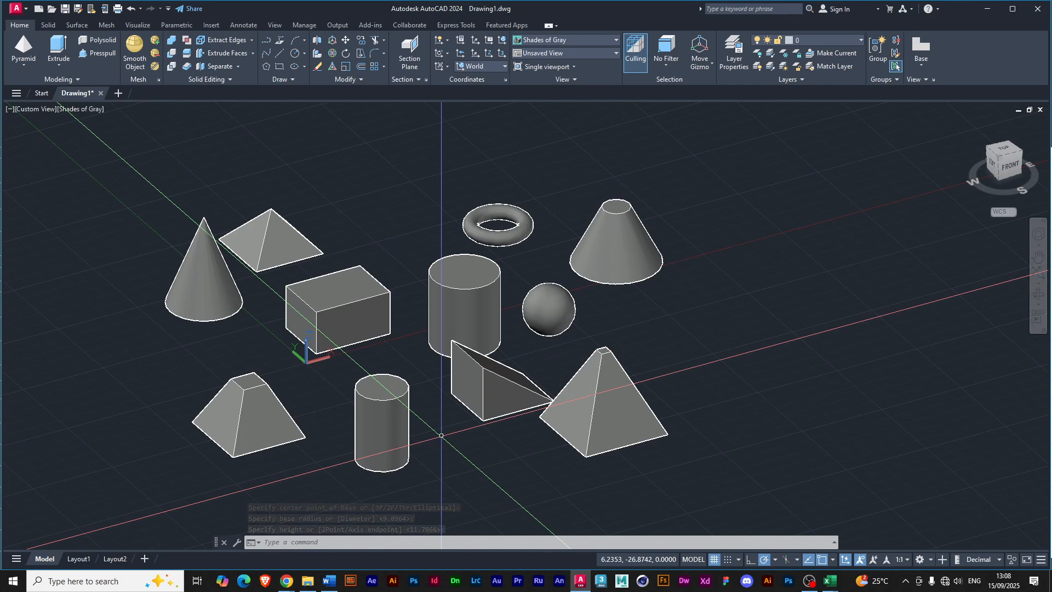
Recall the BOX command from the previously used commands and draw a tall, narrow box in front of the pointed cone.
key("Up")
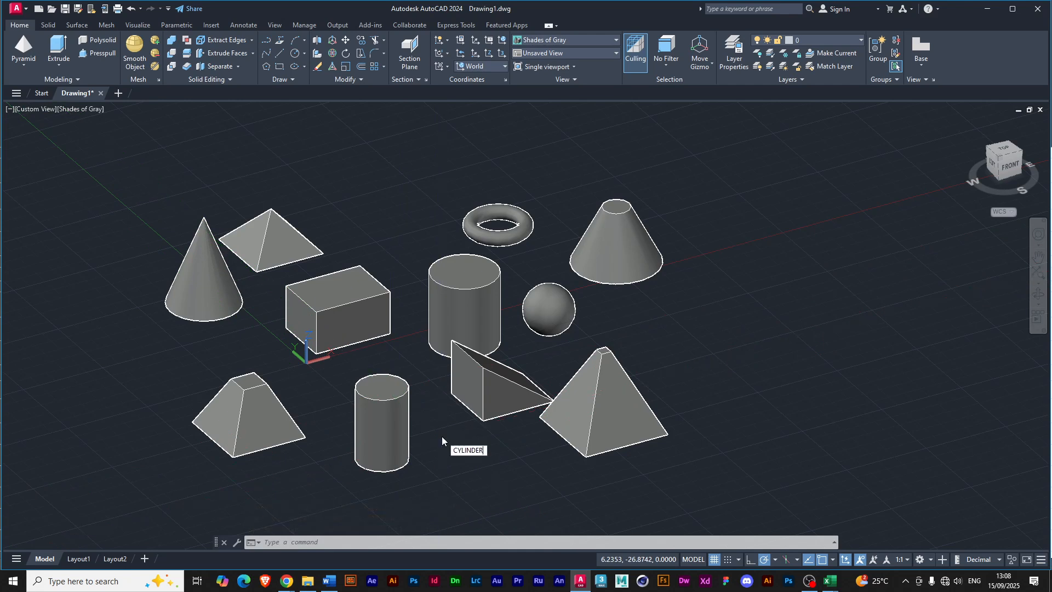
type("U")
key("Return")
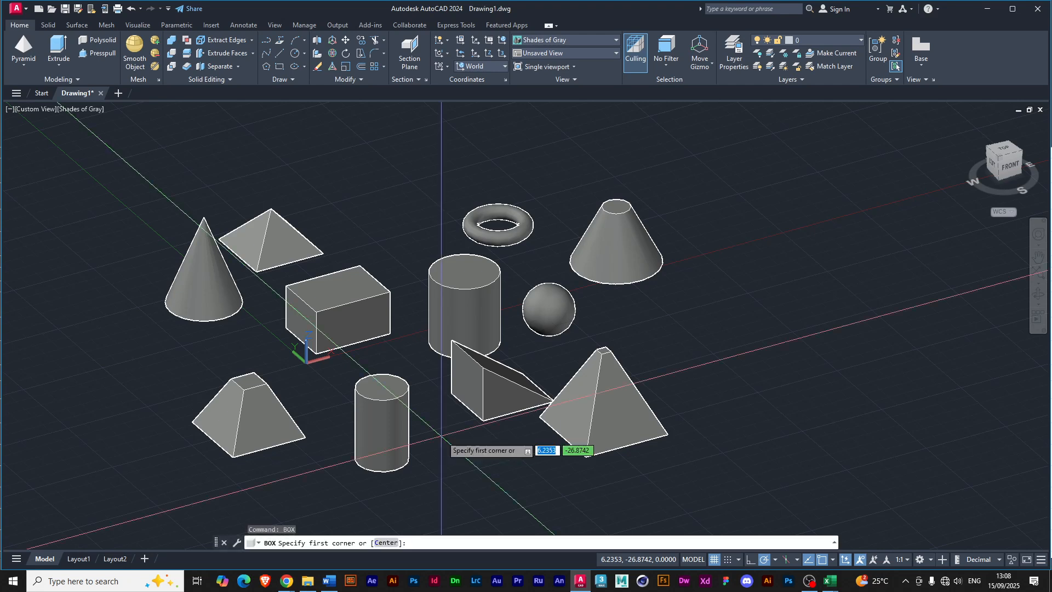
left_click(128, 378)
left_click(184, 387)
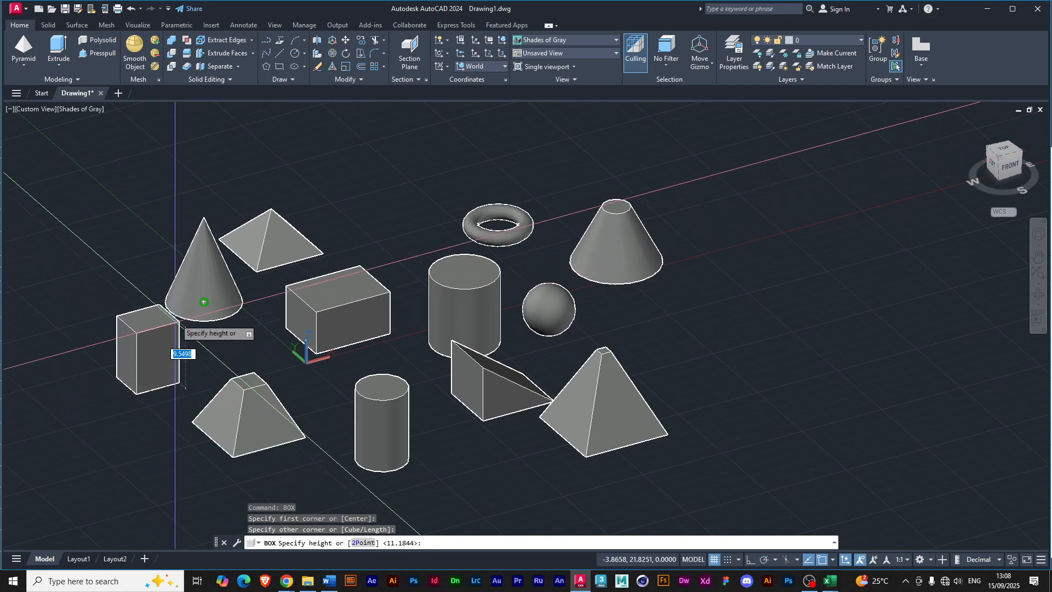
left_click(206, 271)
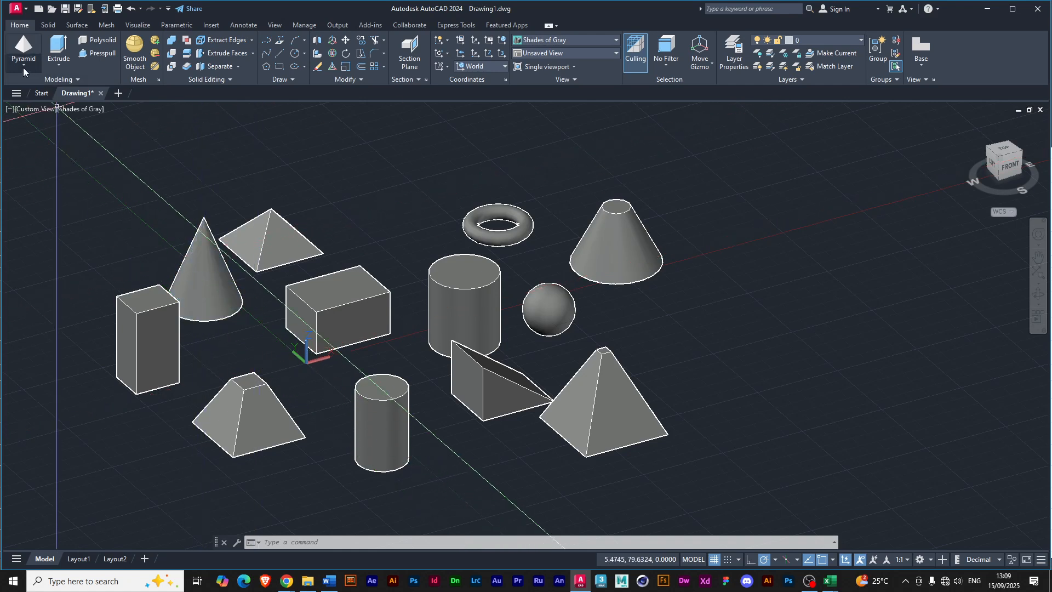
left_click(23, 68)
left_click(35, 87)
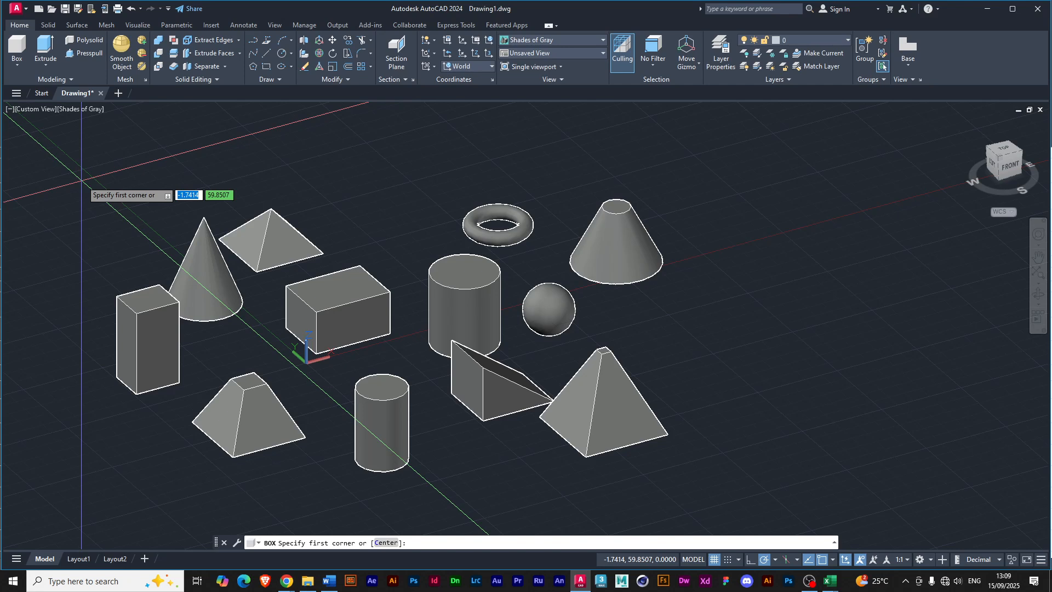
key("Escape")
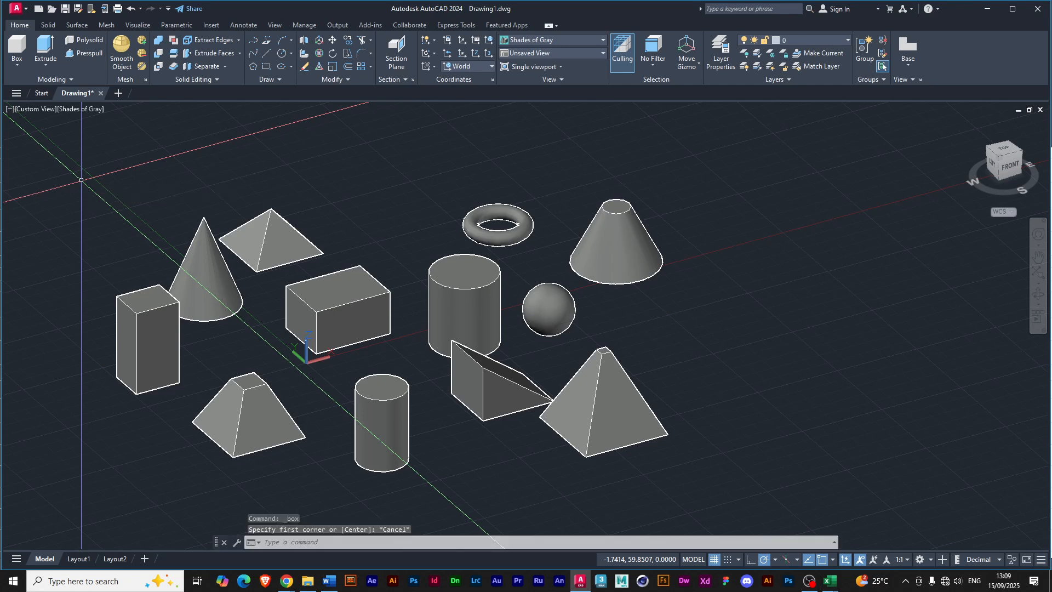
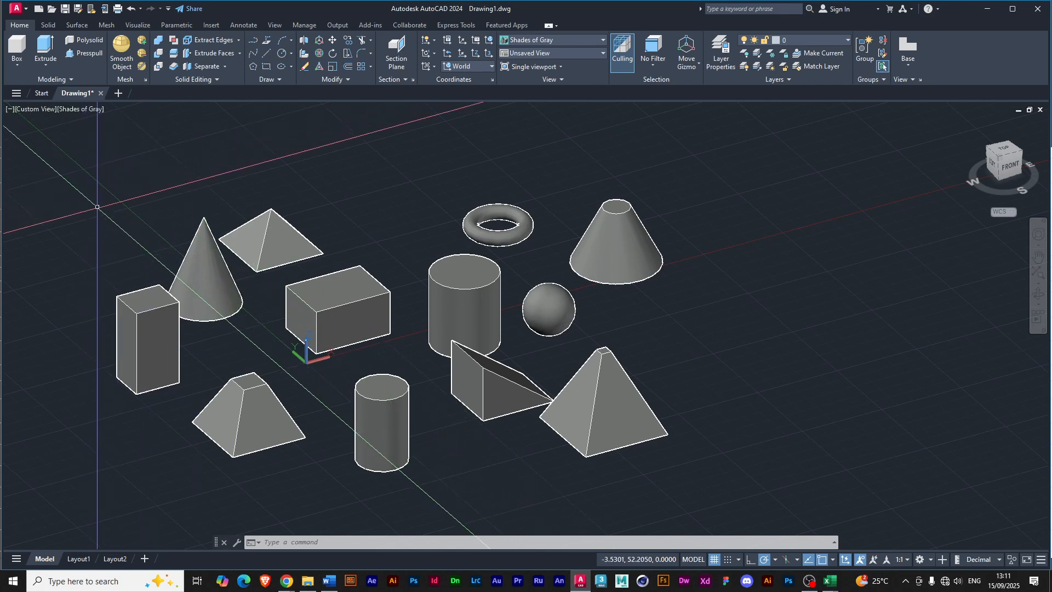
Window-select the solids enclosed between the tall box and the sphere, clear them, and crossing-select all the solids before clearing that selection too.
left_click(97, 207)
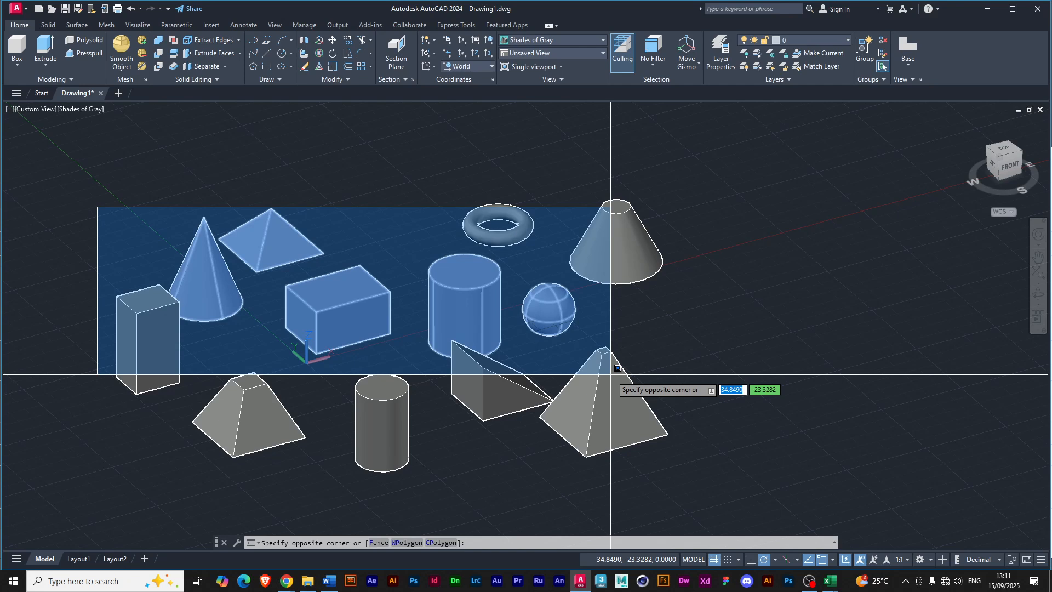
left_click(593, 410)
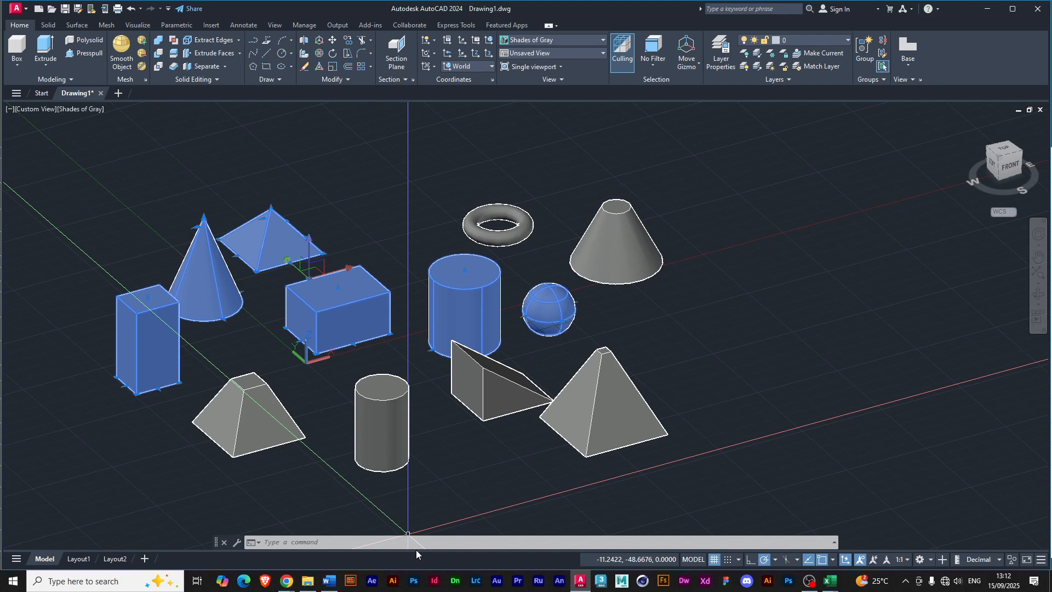
key("Escape")
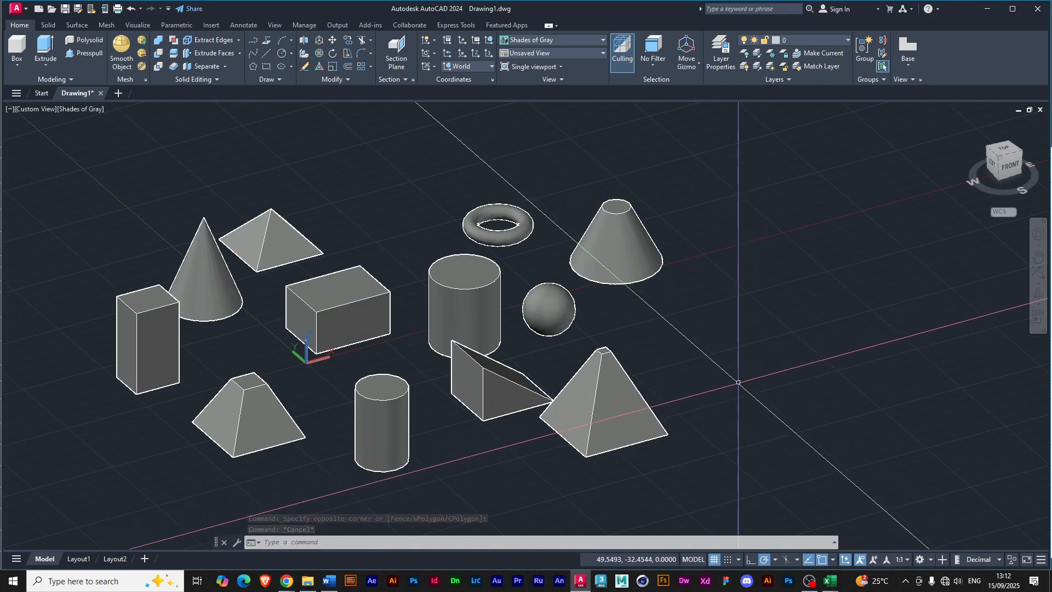
left_click(772, 391)
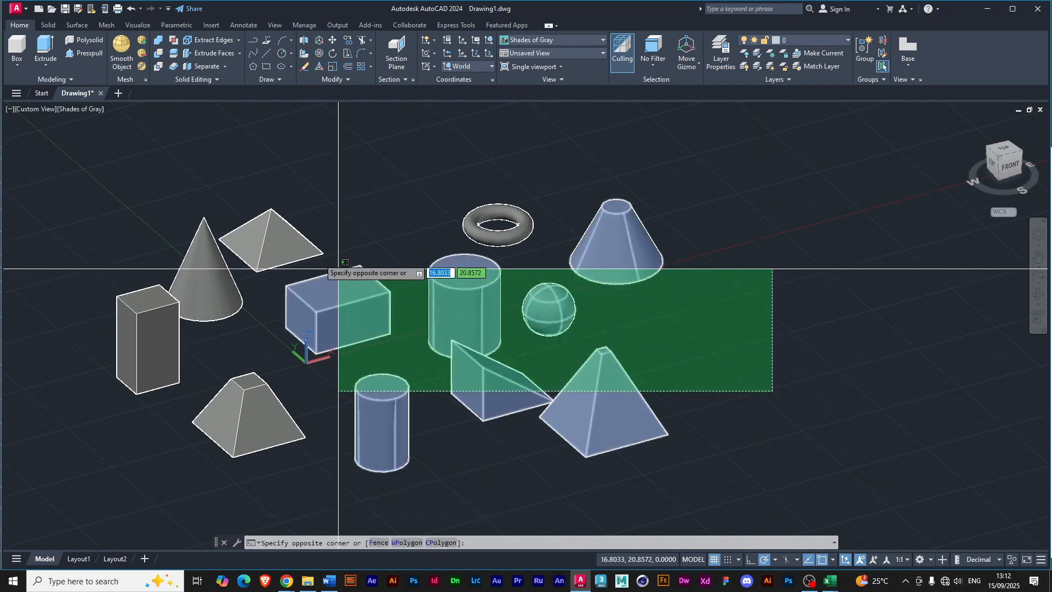
left_click(173, 233)
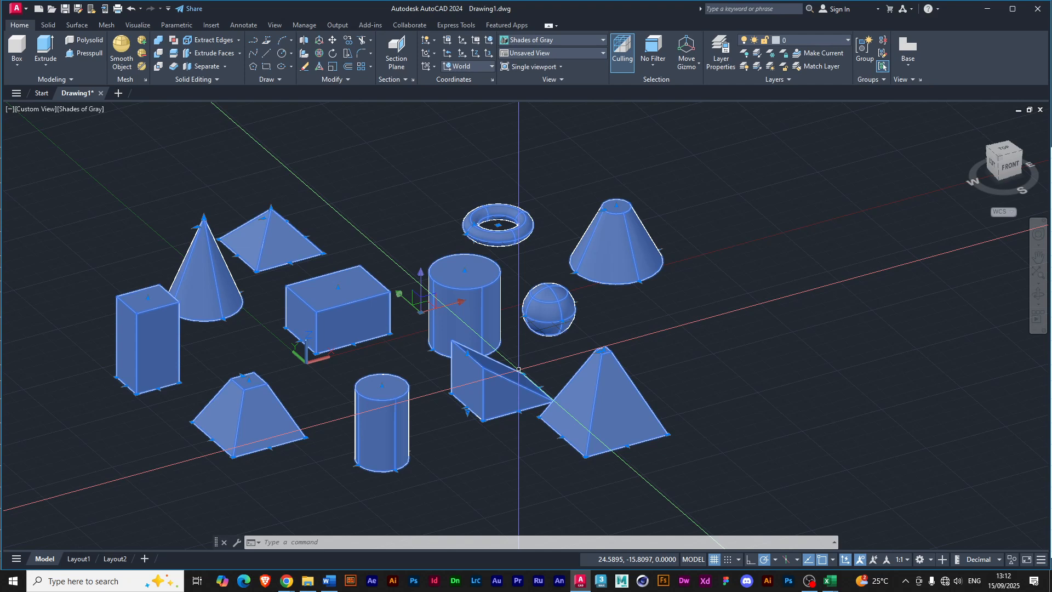
key("Escape")
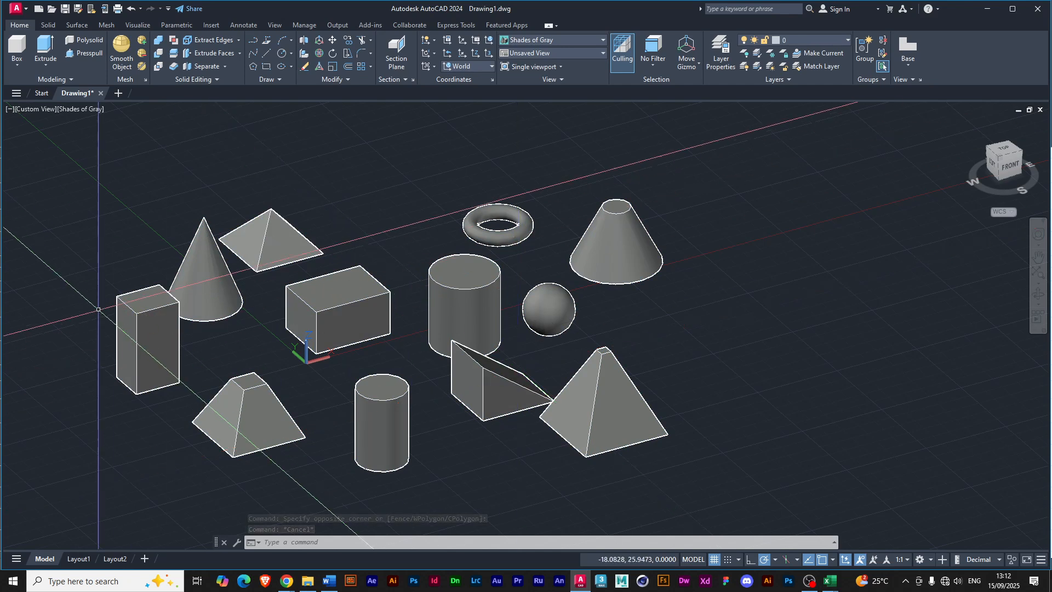
Window-select only the wide box, large cylinder and sphere, clear them, and use a crossing selection to pick every solid before deselecting.
left_click(108, 247)
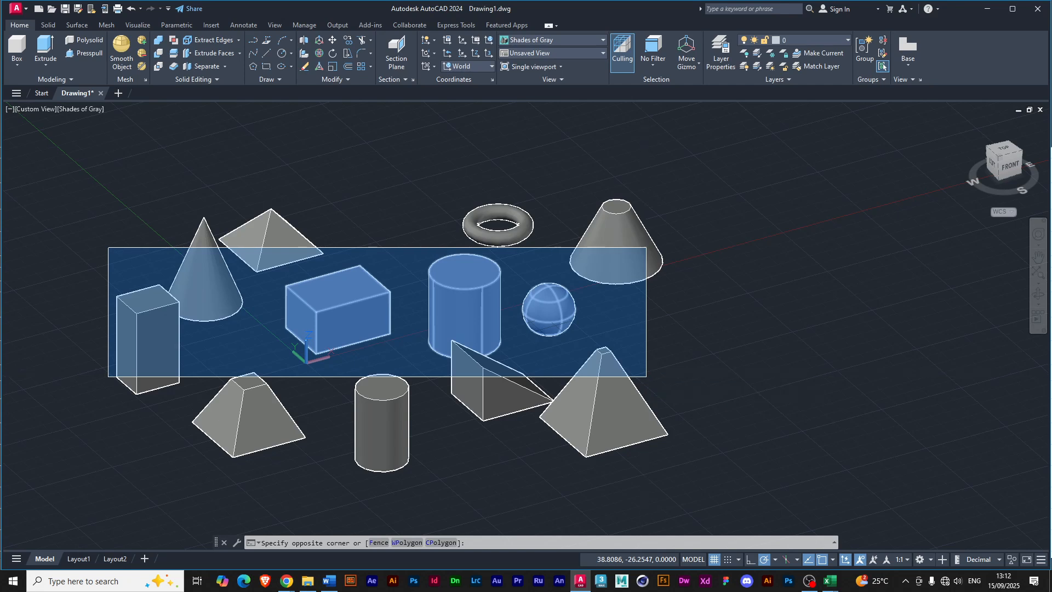
left_click(646, 376)
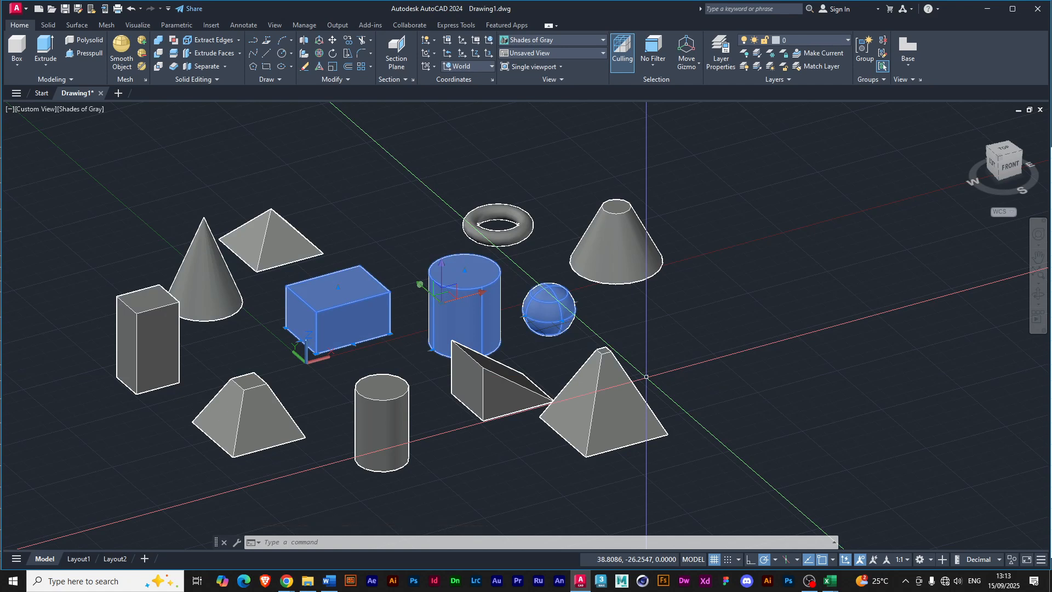
key("ctrl+z")
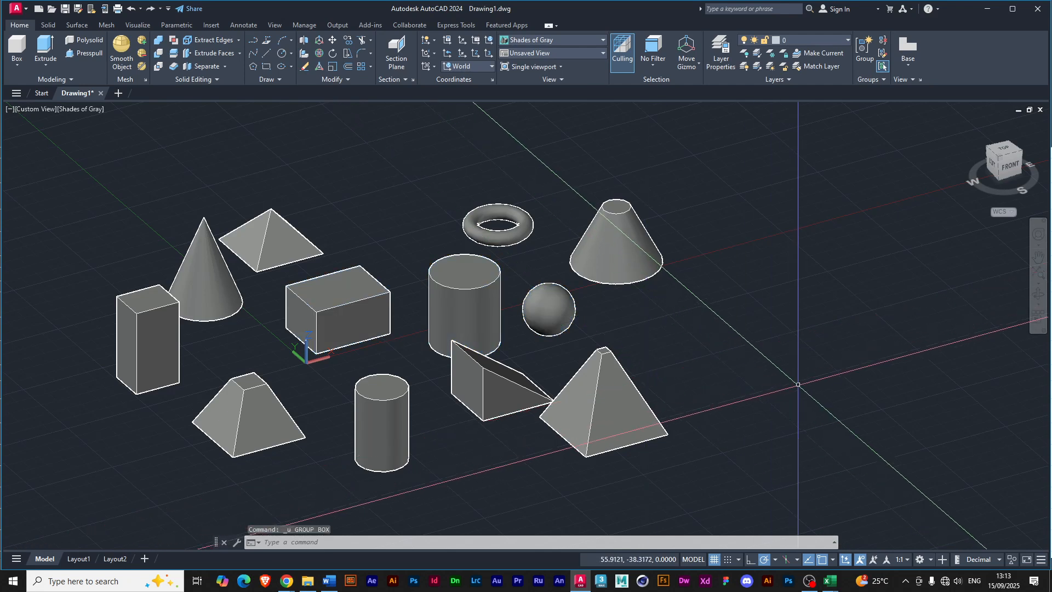
left_click(799, 384)
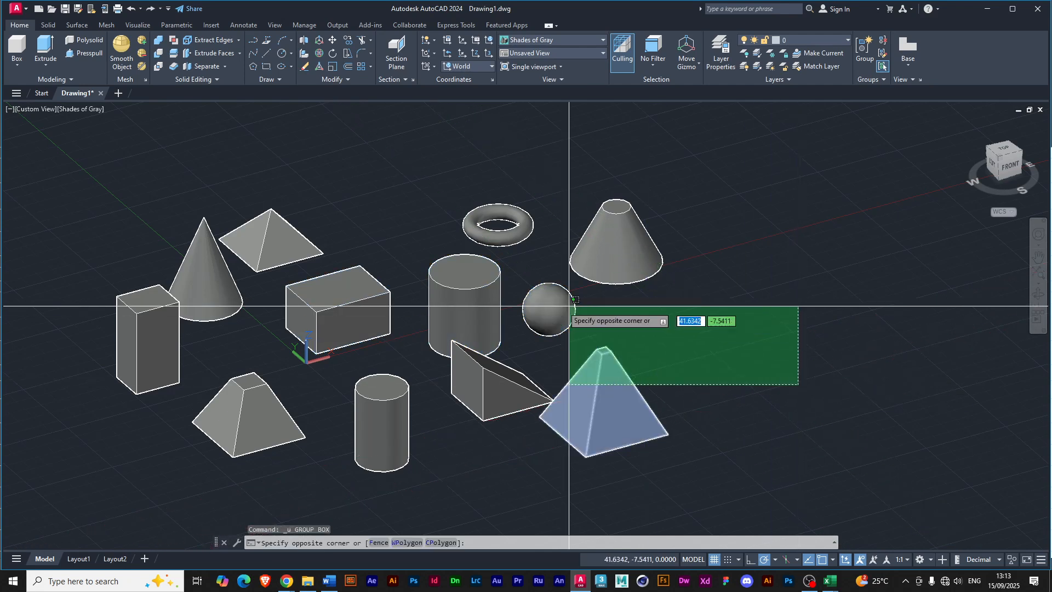
left_click(175, 238)
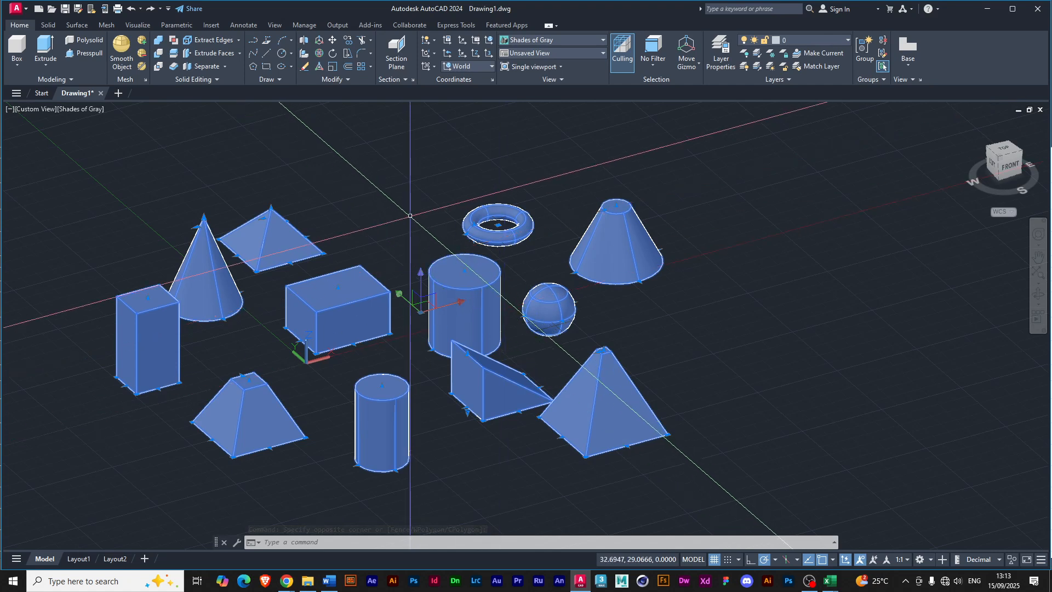
key("Escape")
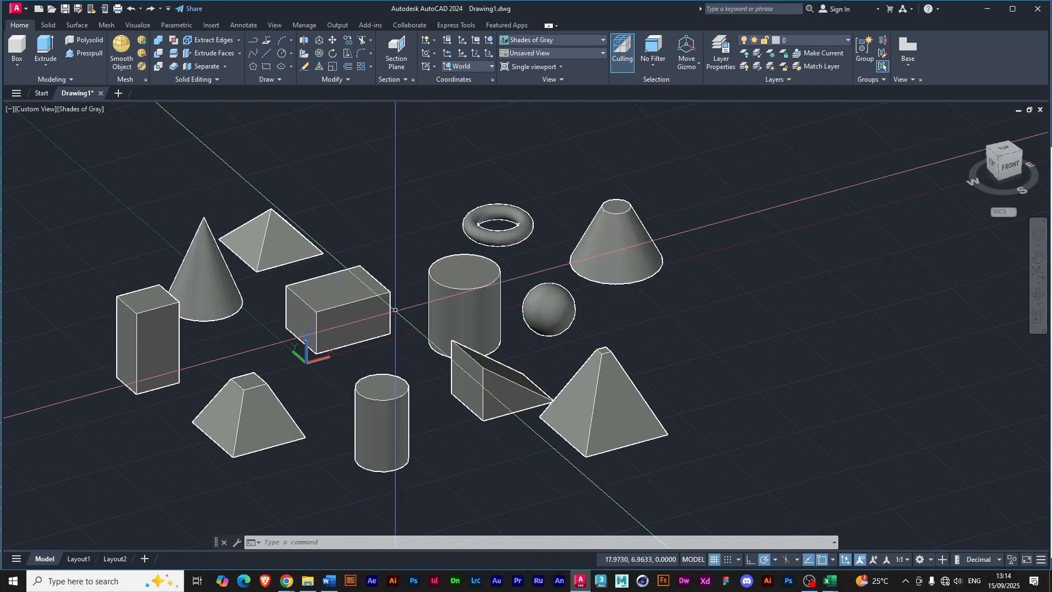
Preview the solids in the 2D Wireframe and Shaded with edges visual styles, and restore Shades of Gray.
left_click(146, 340)
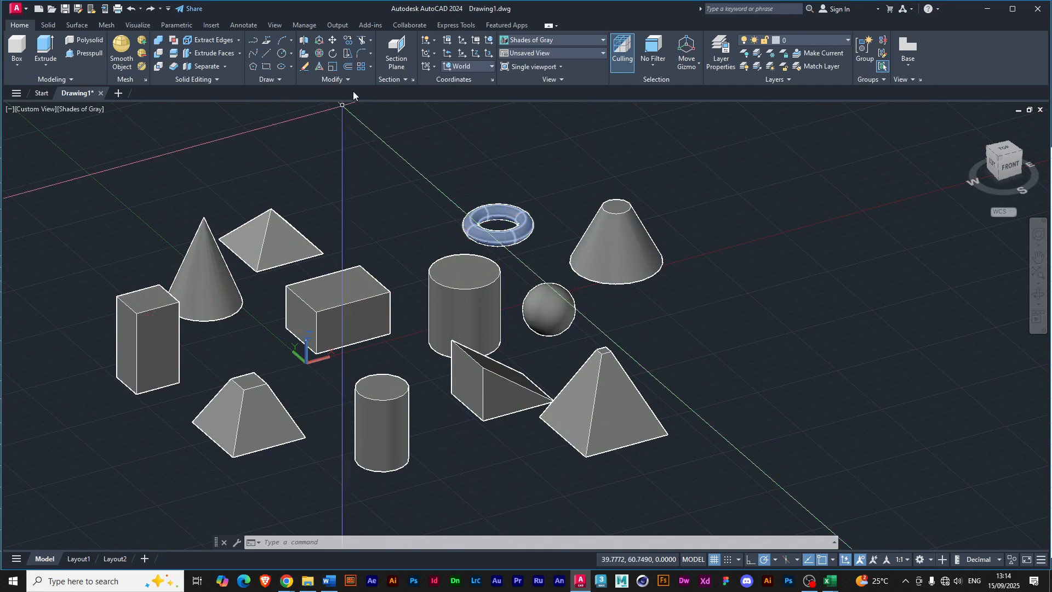
left_click(544, 42)
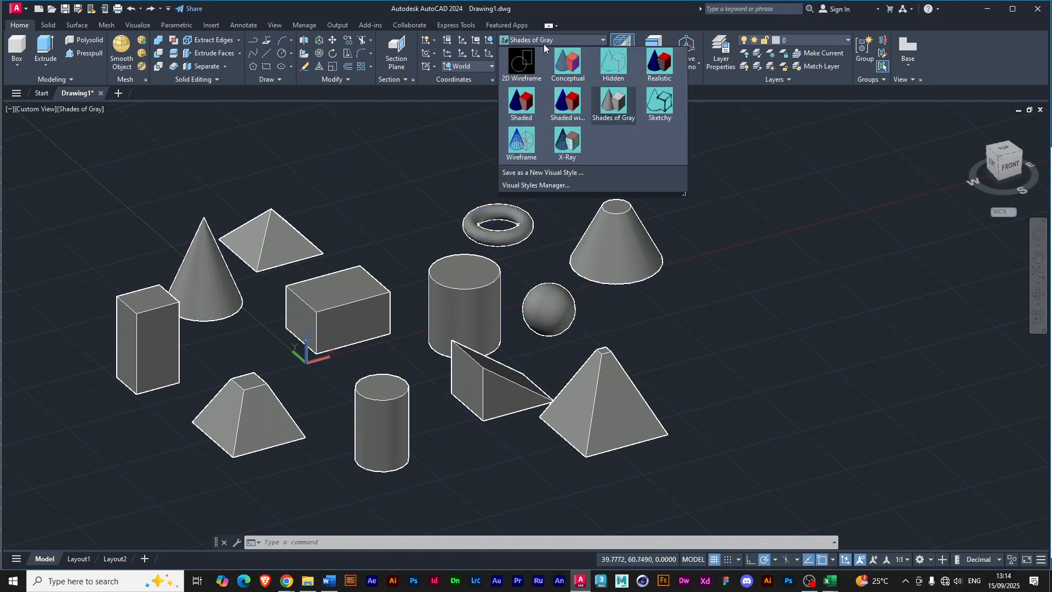
left_click(523, 68)
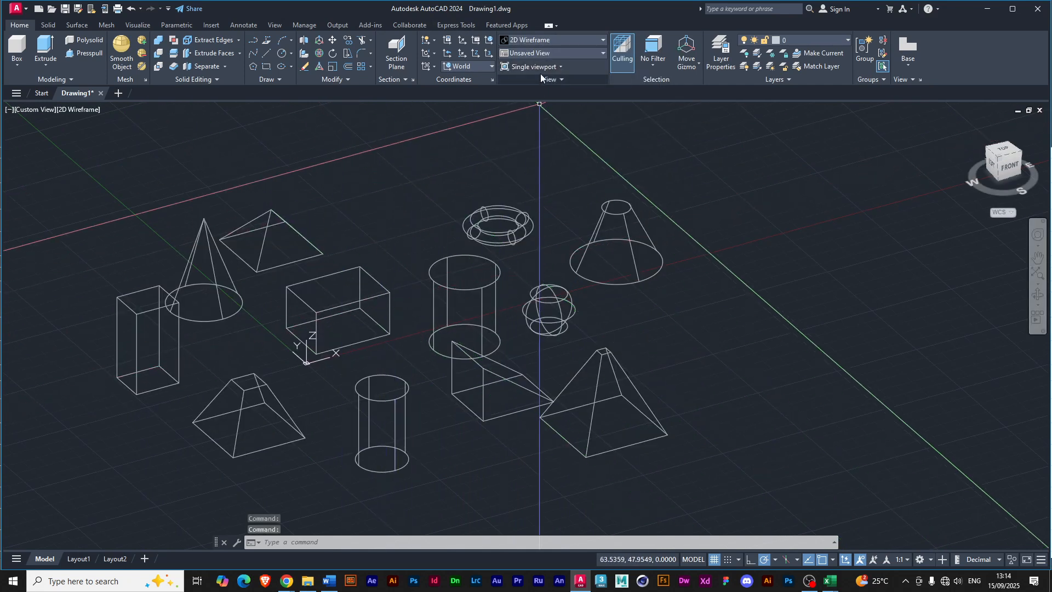
left_click(531, 40)
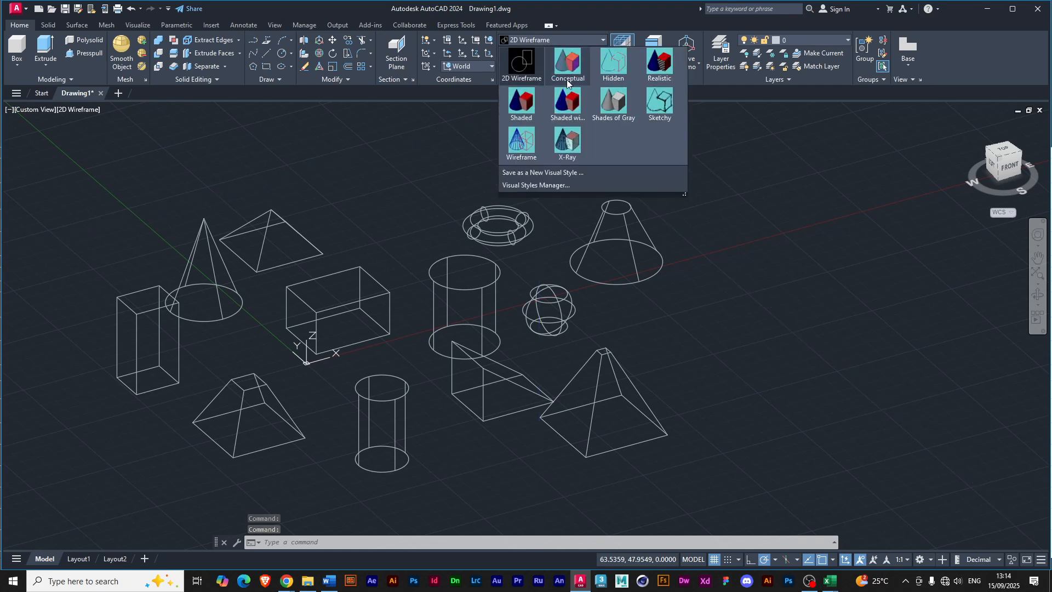
left_click(567, 104)
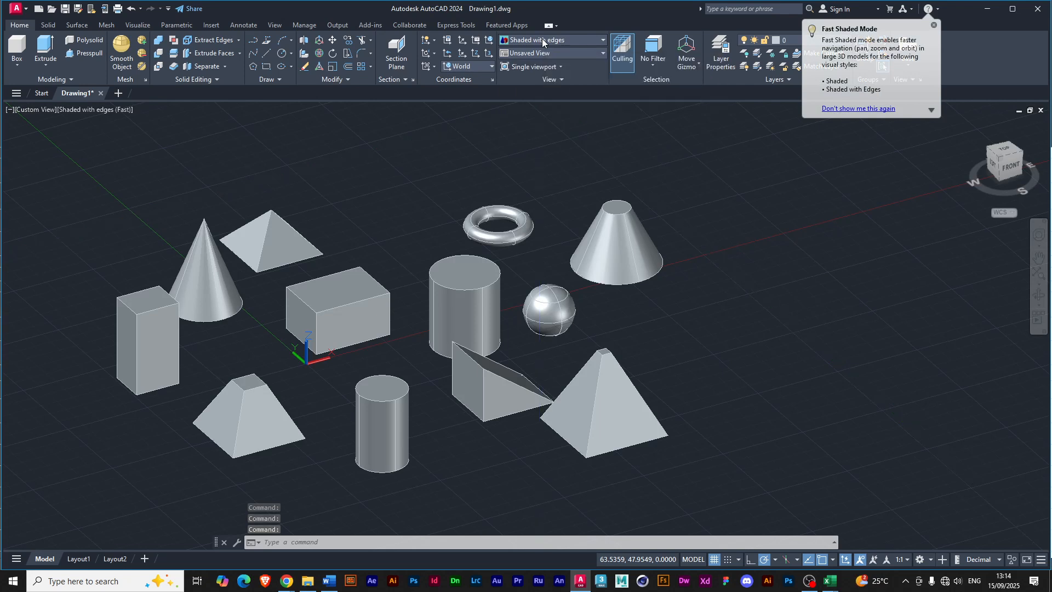
left_click(541, 39)
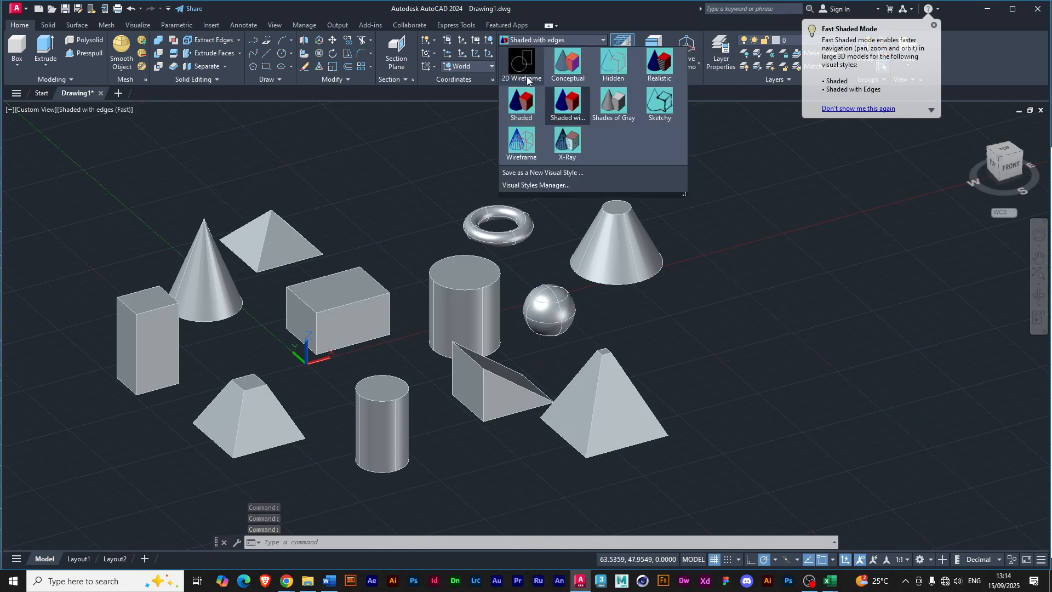
left_click(611, 102)
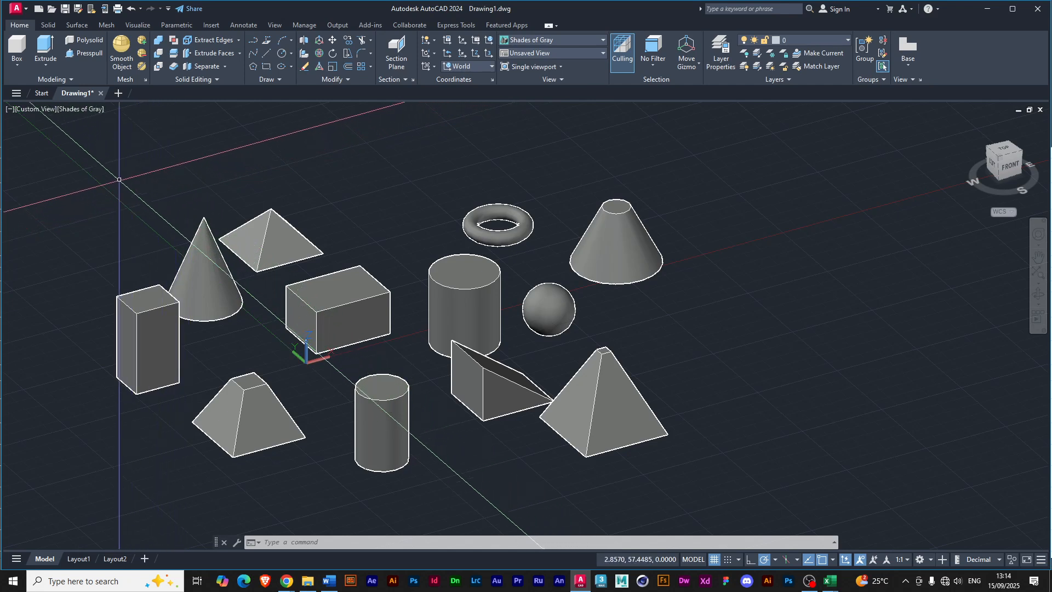
Crossing-select all the solids, move them about 40.3 units along the X axis with the move gizmo, and deselect them.
left_click(758, 454)
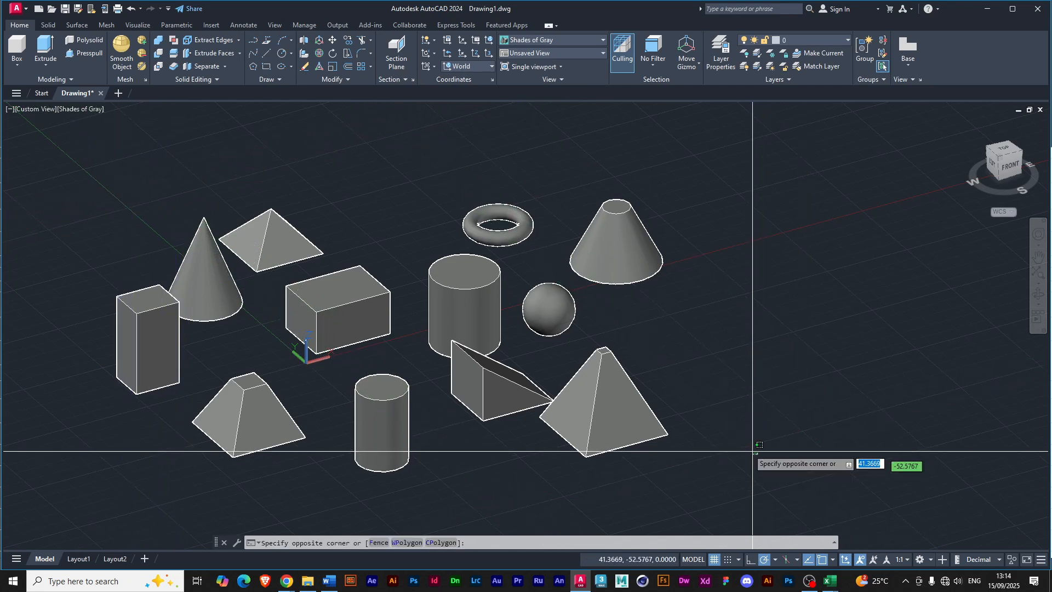
left_click(100, 204)
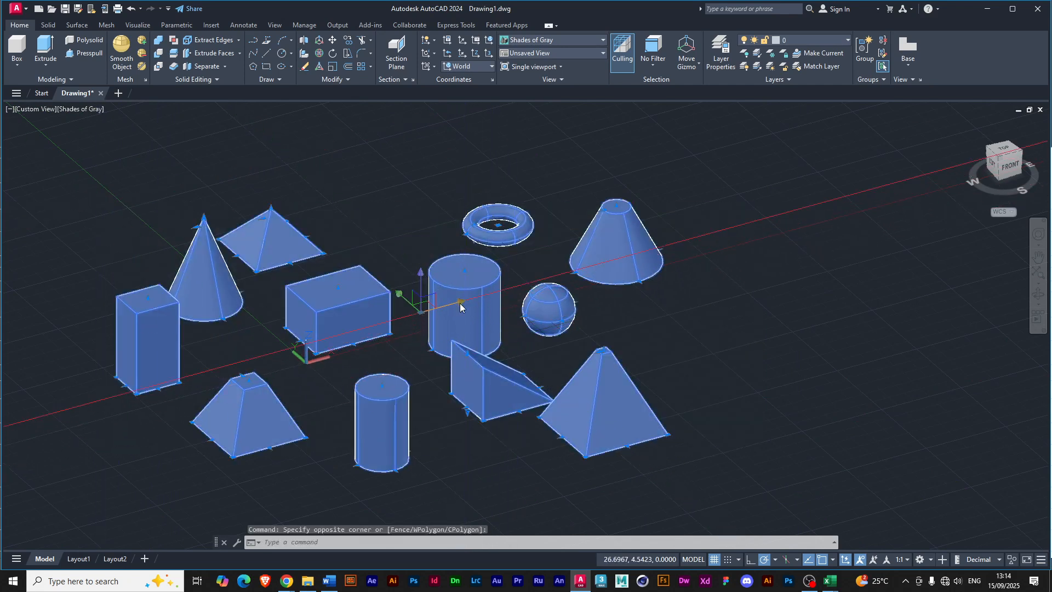
left_click(420, 311)
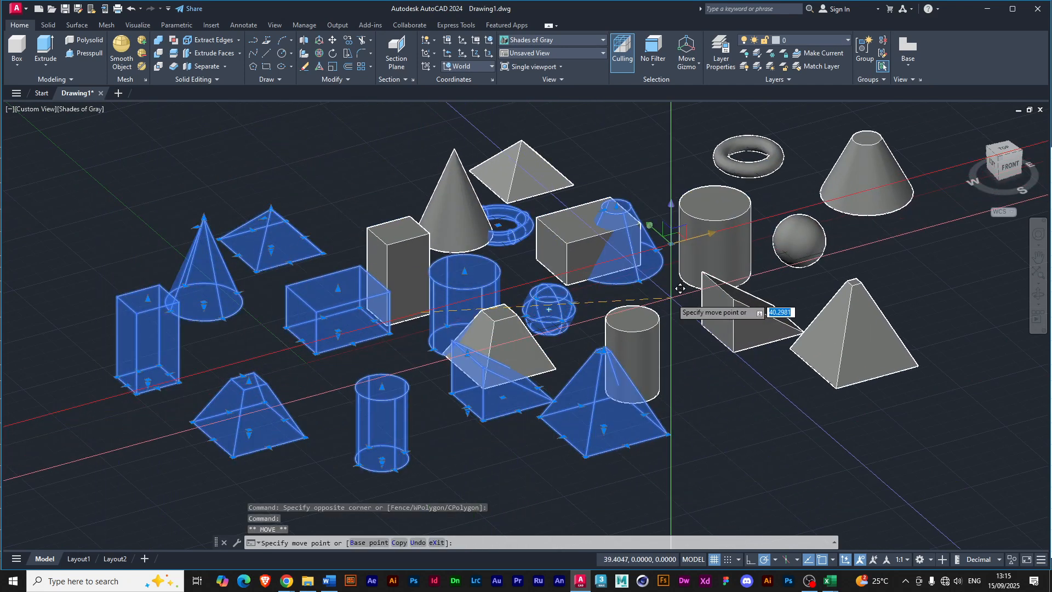
left_click(679, 289)
left_click(288, 383)
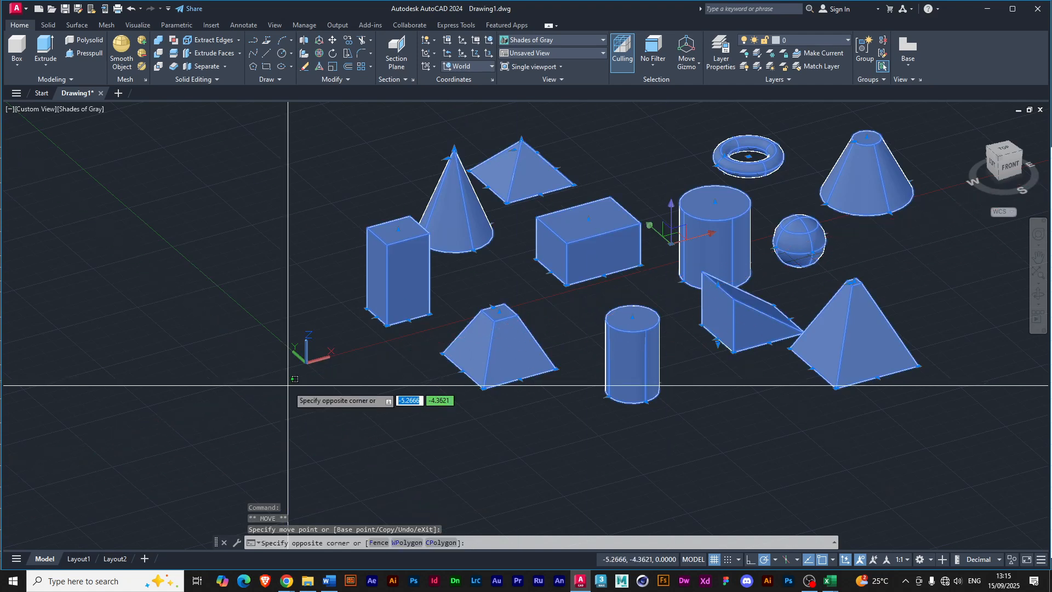
key("Escape")
key("Escape")
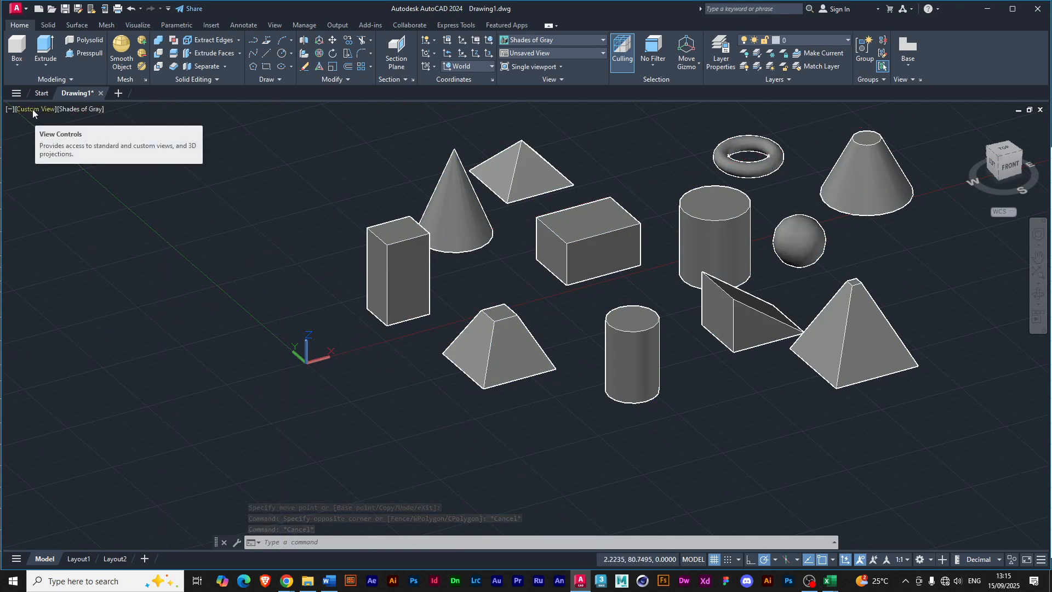
Open the existing drawing Simple 3D tools.dwg from the 3D Ex_files folder.
left_click(22, 10)
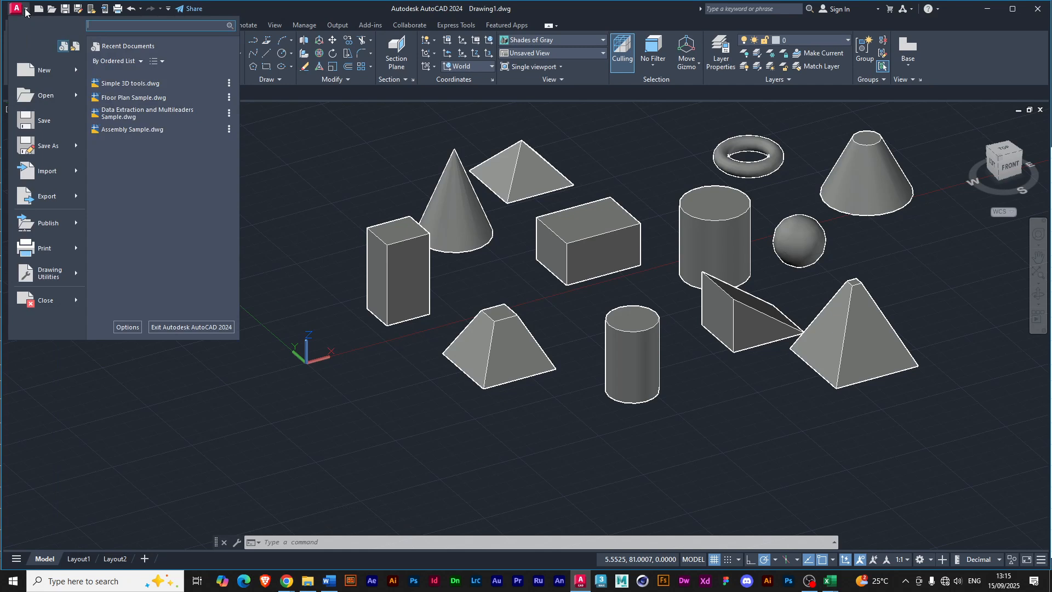
mouse_move(51, 100)
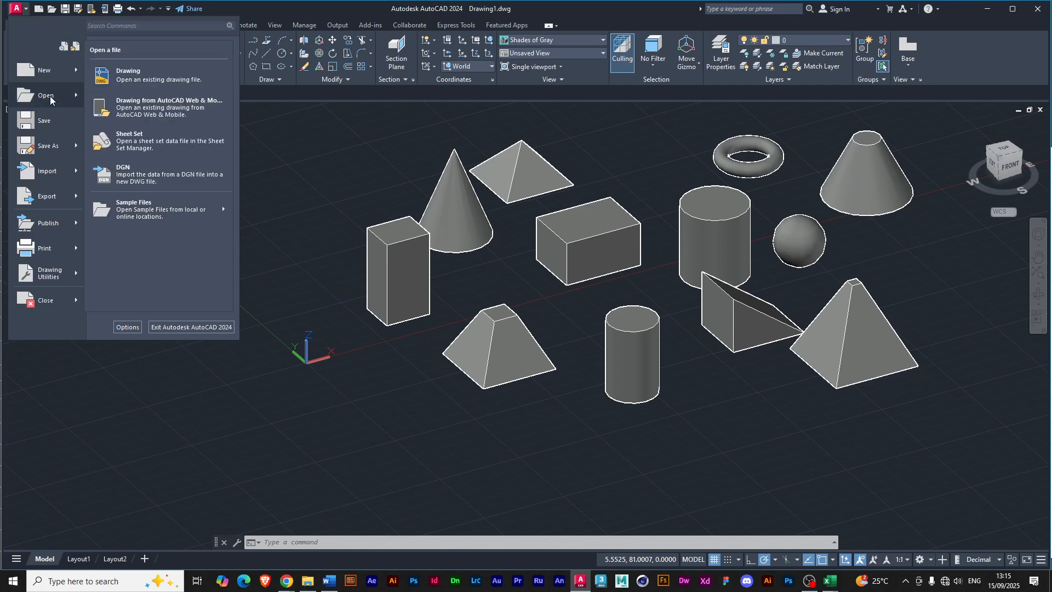
left_click(136, 81)
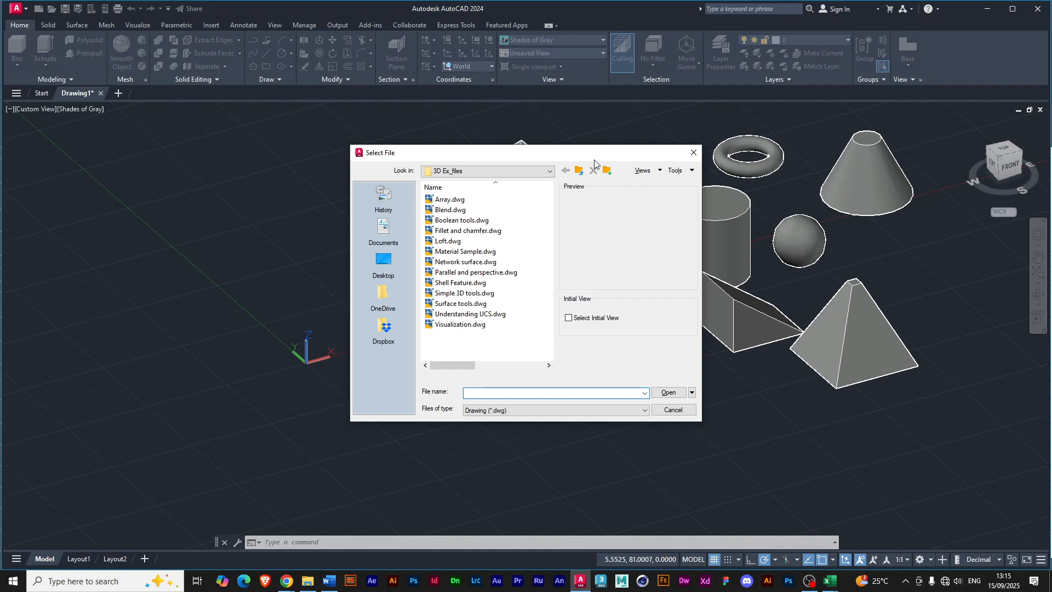
left_click_drag(585, 158, 525, 162)
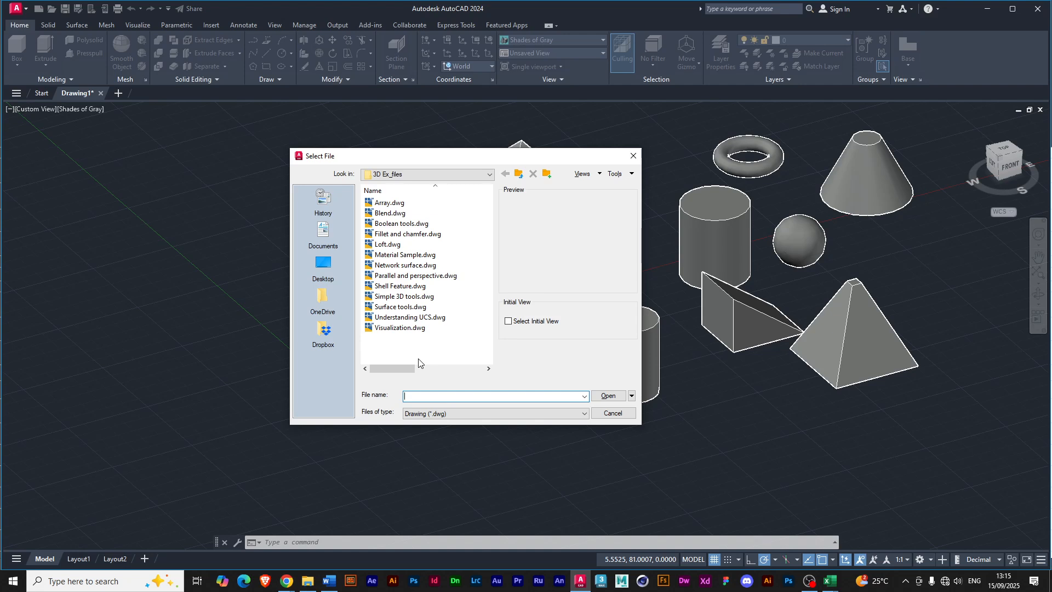
left_click(396, 276)
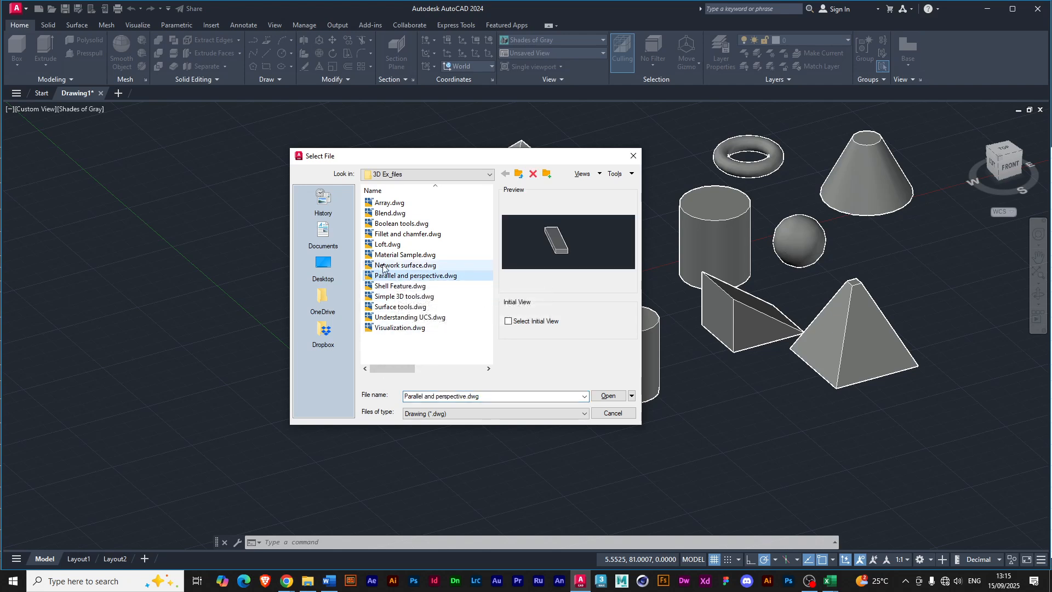
left_click(401, 298)
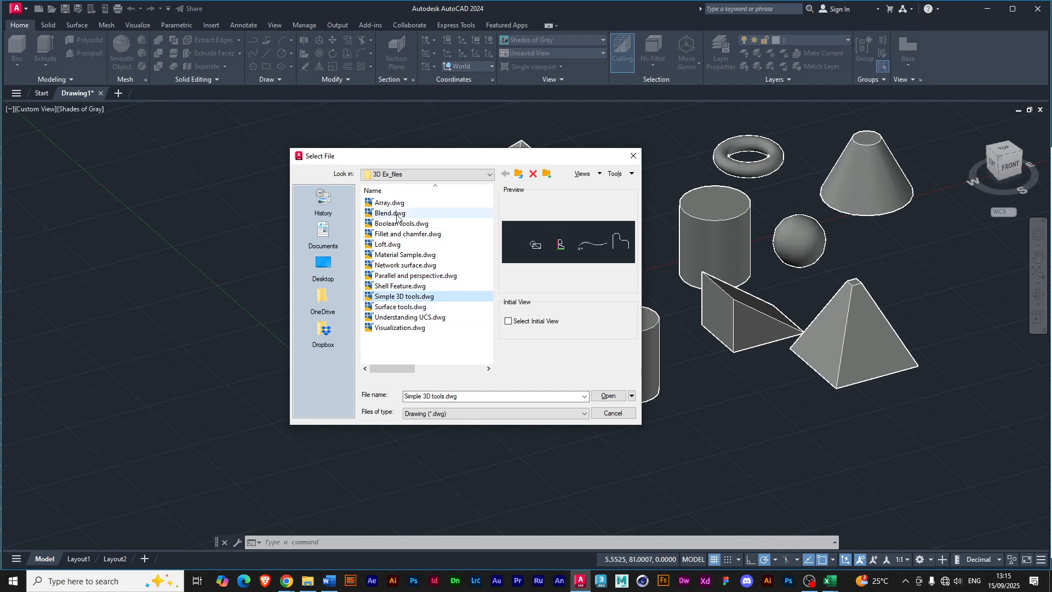
left_click(404, 310)
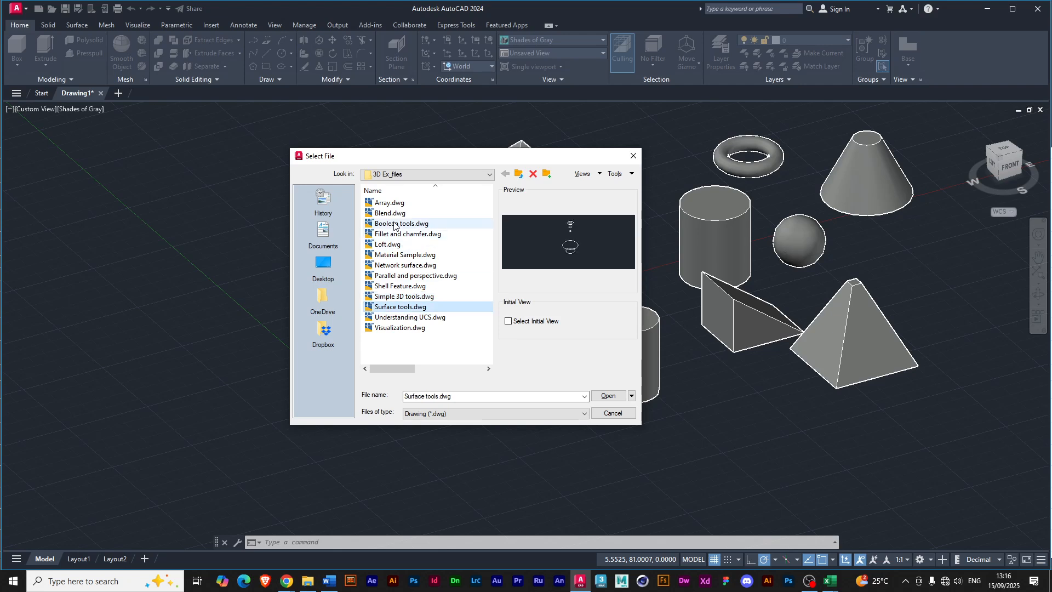
left_click(413, 299)
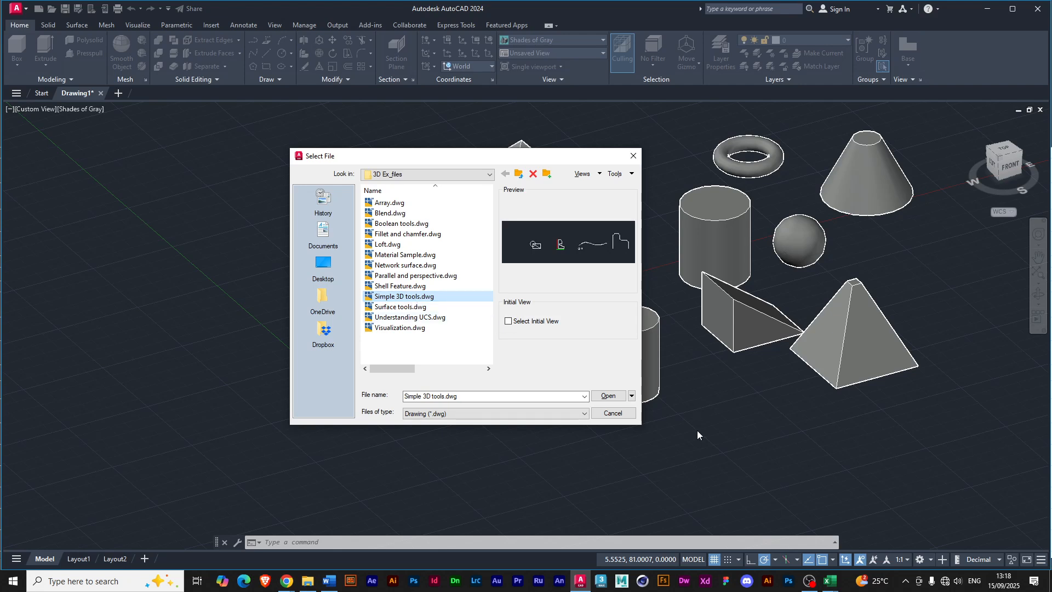
left_click(605, 396)
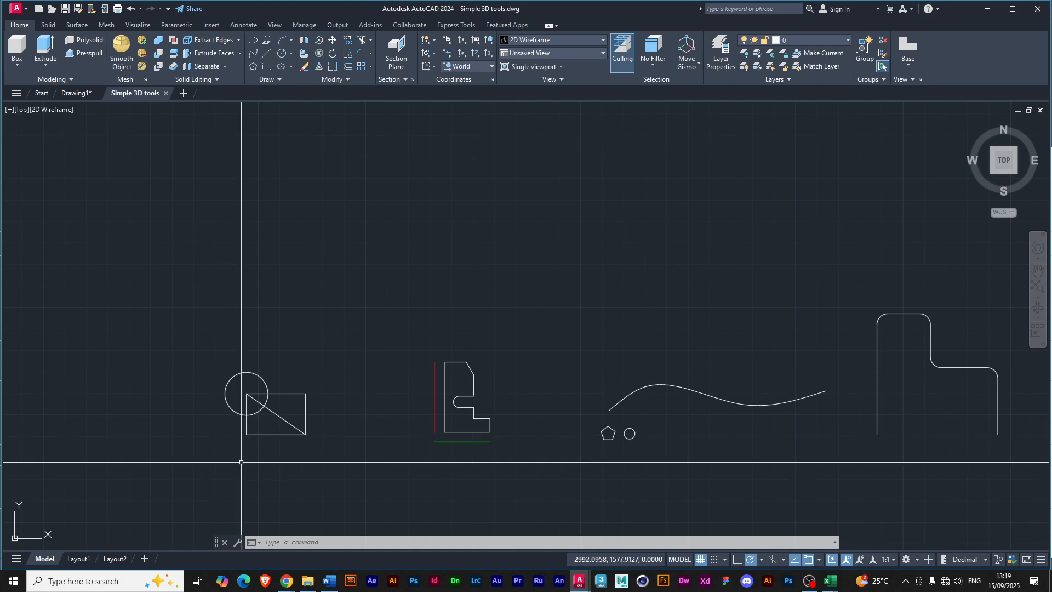
Orbit from the top view to an angled 3D view framing the circle and the rectangle with its diagonal.
middle_click_drag(271, 520, 271, 351, "shift")
scroll(314, 450, "up", 10)
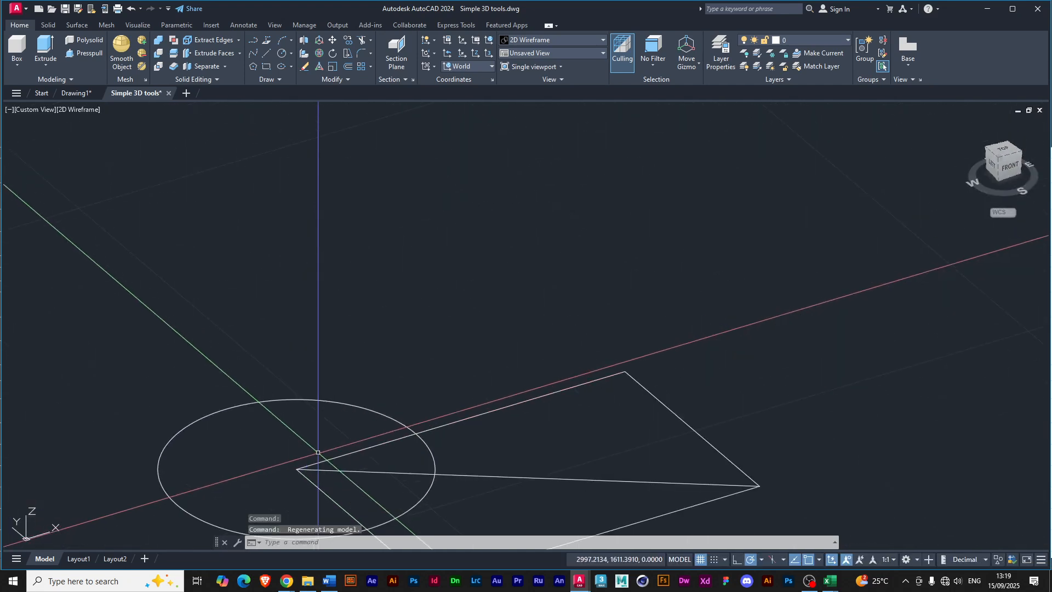
middle_click_drag(324, 423, 322, 346)
scroll(322, 346, "down", 5)
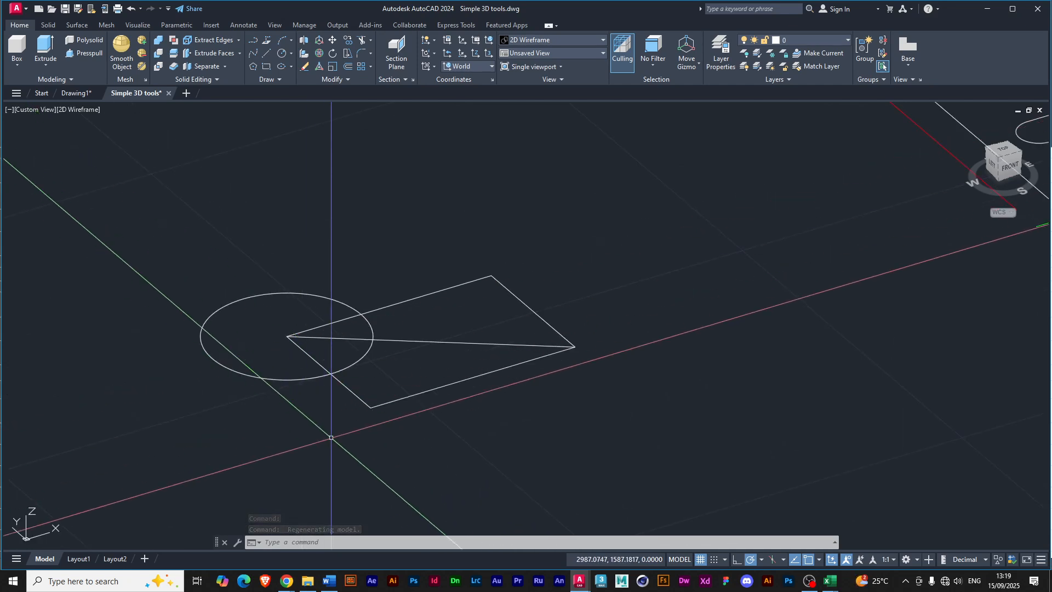
Extrude the circle in Solid mode to a height of about 10.57 units.
middle_click_drag(248, 413, 329, 412)
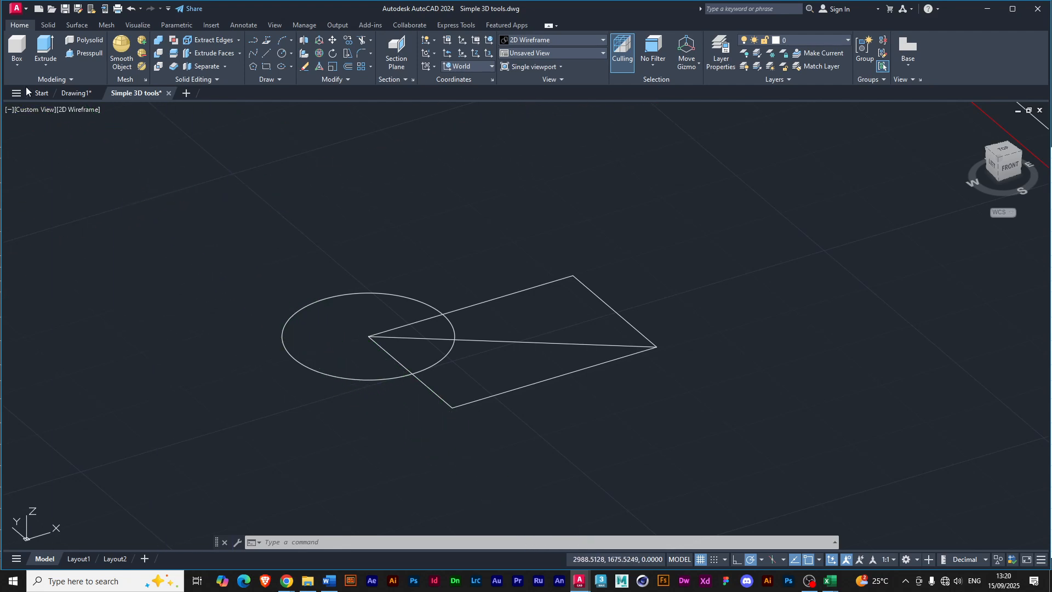
left_click(46, 65)
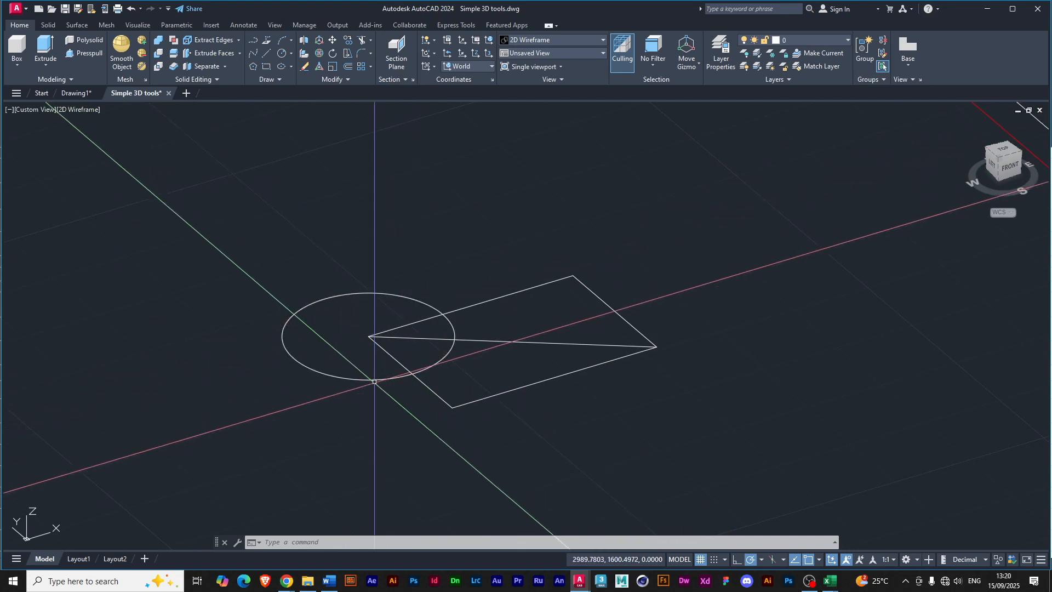
left_click(43, 48)
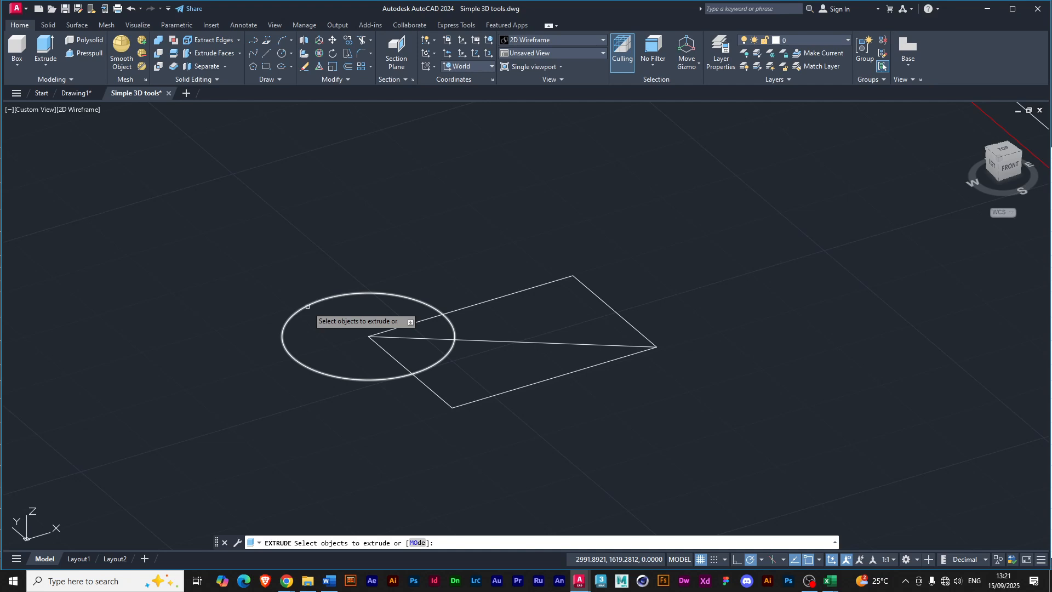
left_click(417, 543)
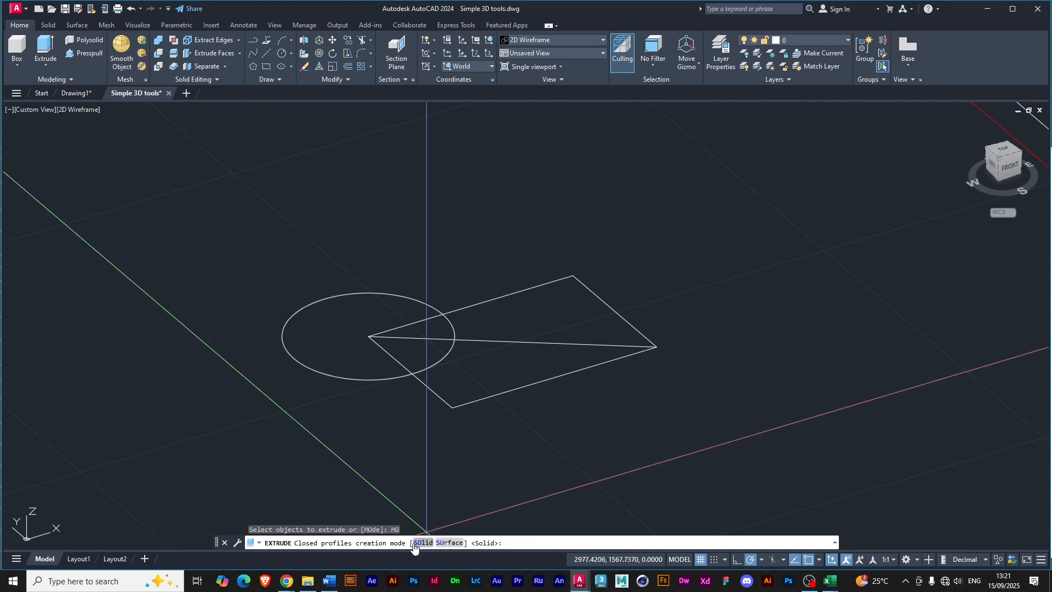
key("Down")
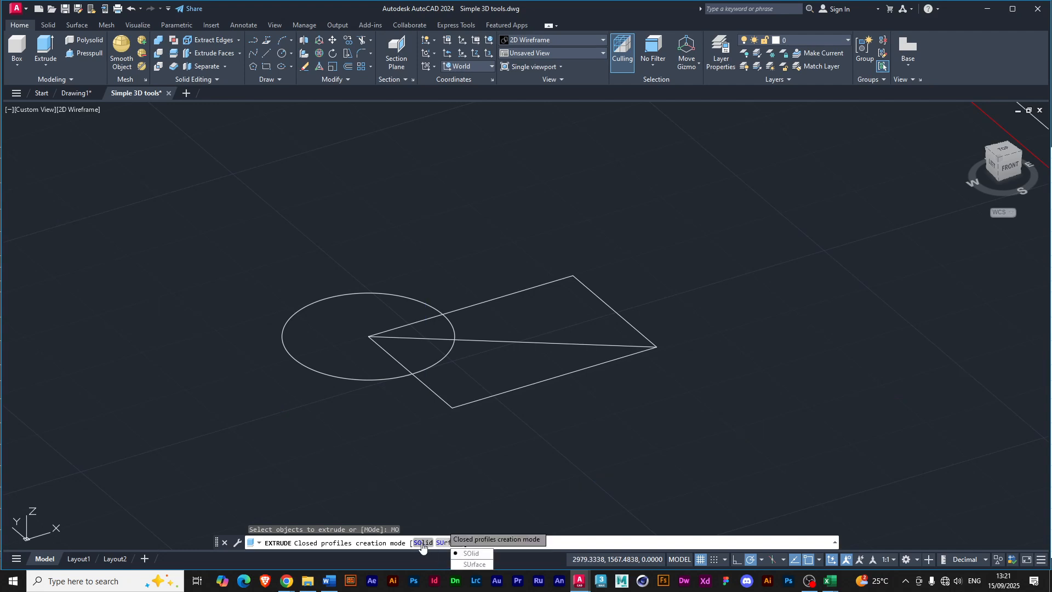
left_click(471, 554)
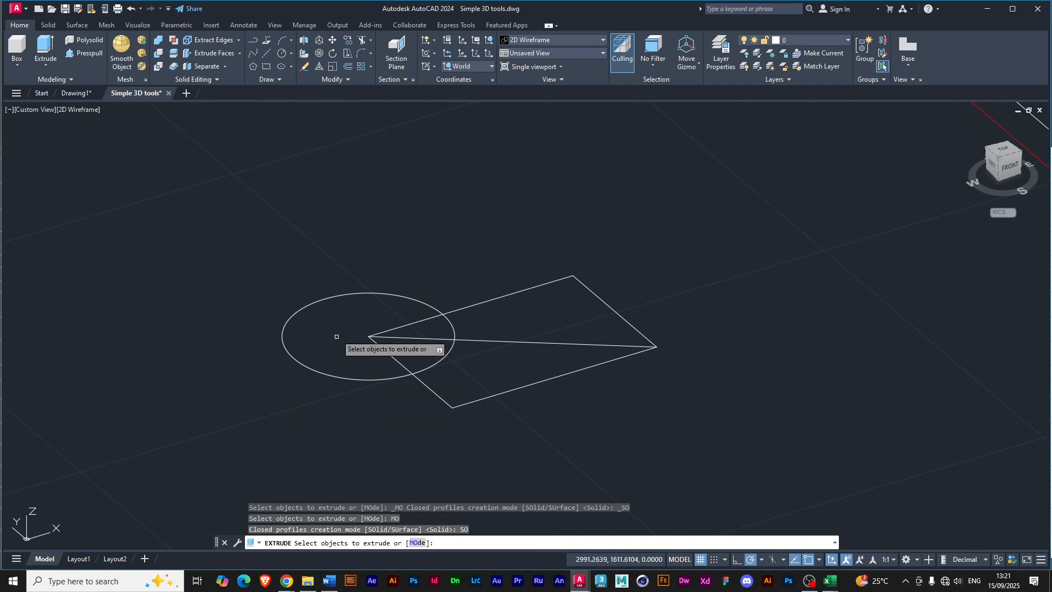
left_click(292, 315)
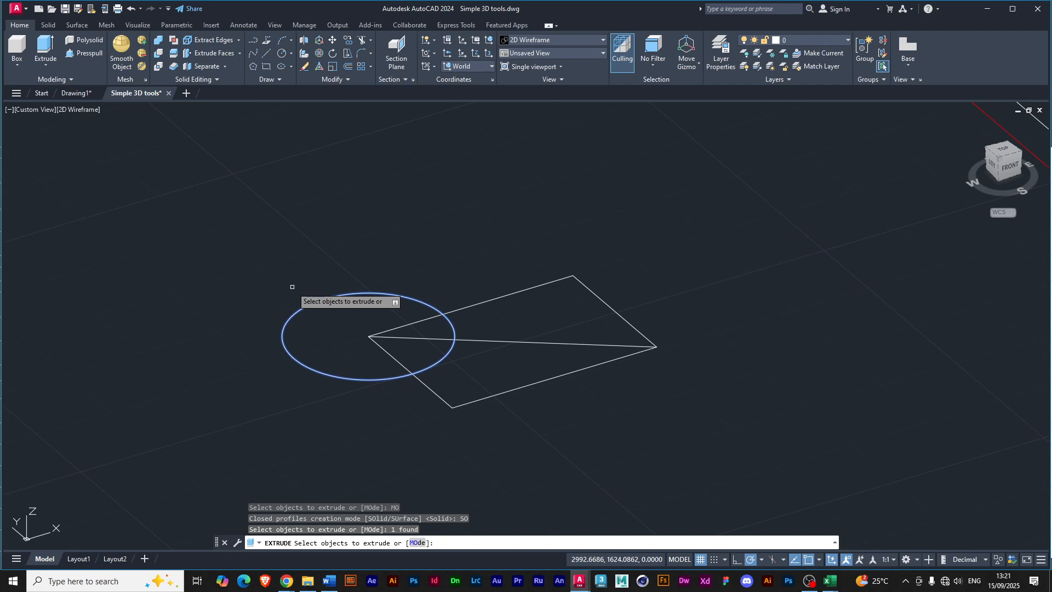
key("Return")
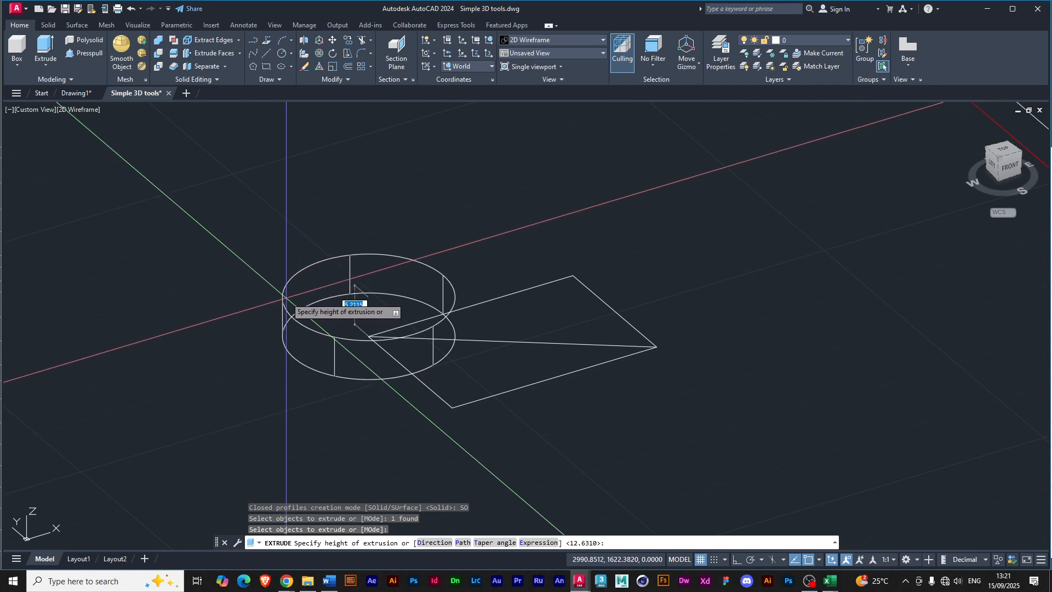
left_click(280, 258)
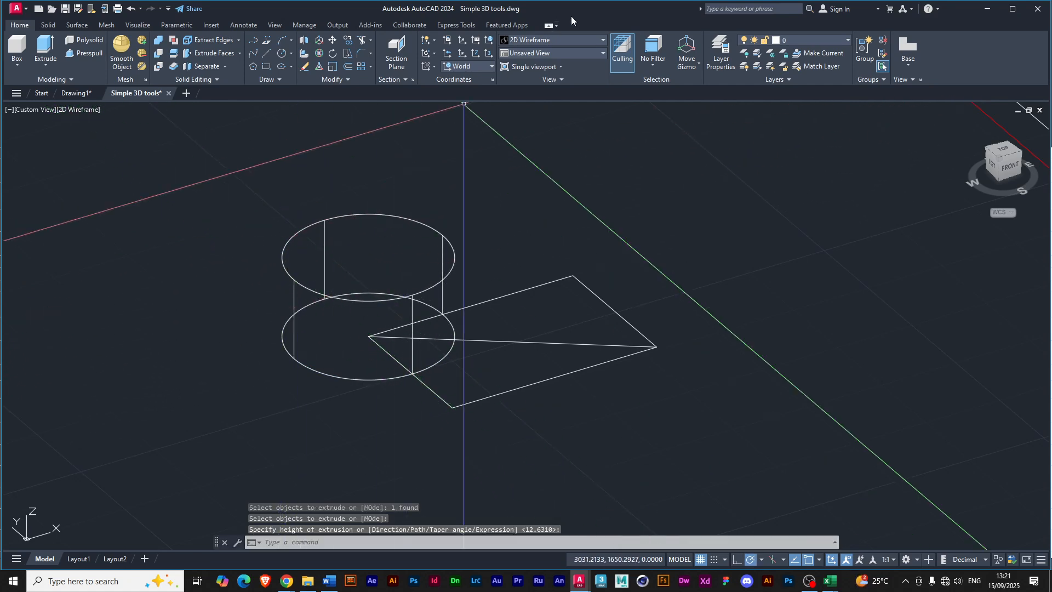
Preview the extruded cylinder in the Shades of Gray visual style, and undo both the style change and the extrusion.
left_click(602, 41)
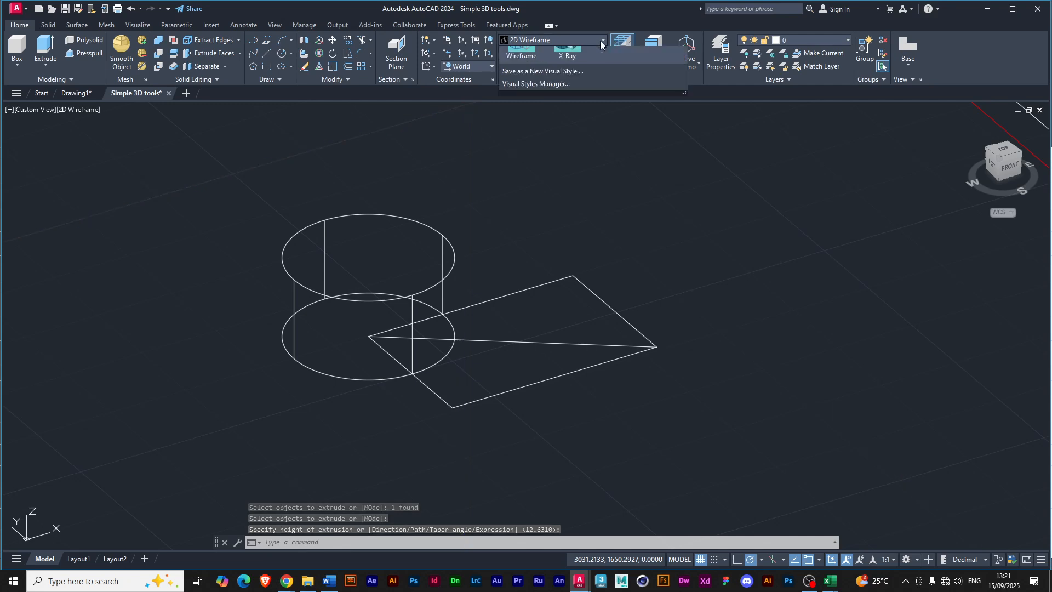
left_click(616, 103)
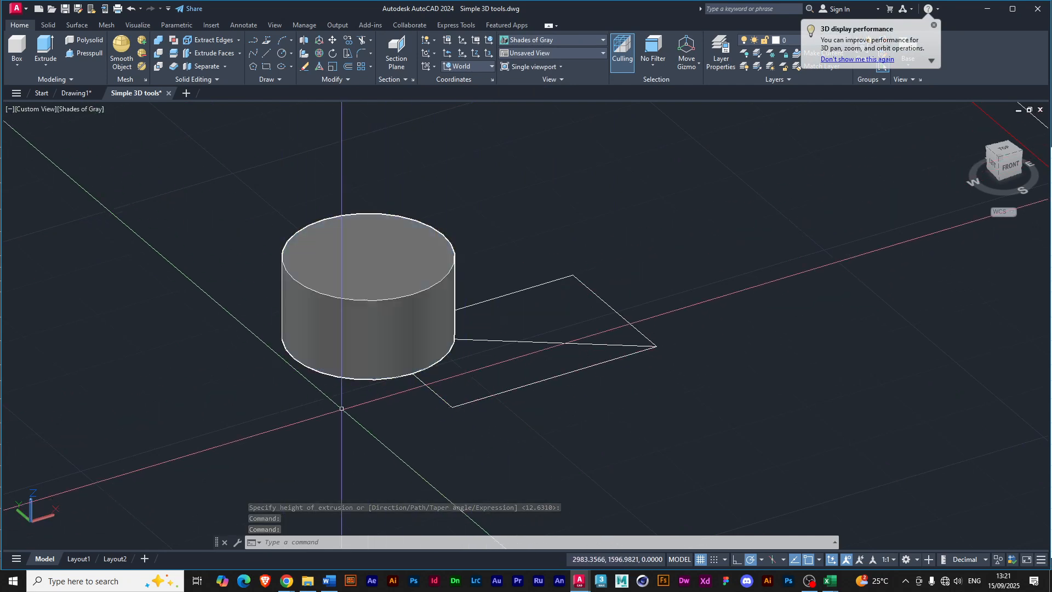
key("ctrl+z")
key("ctrl+z")
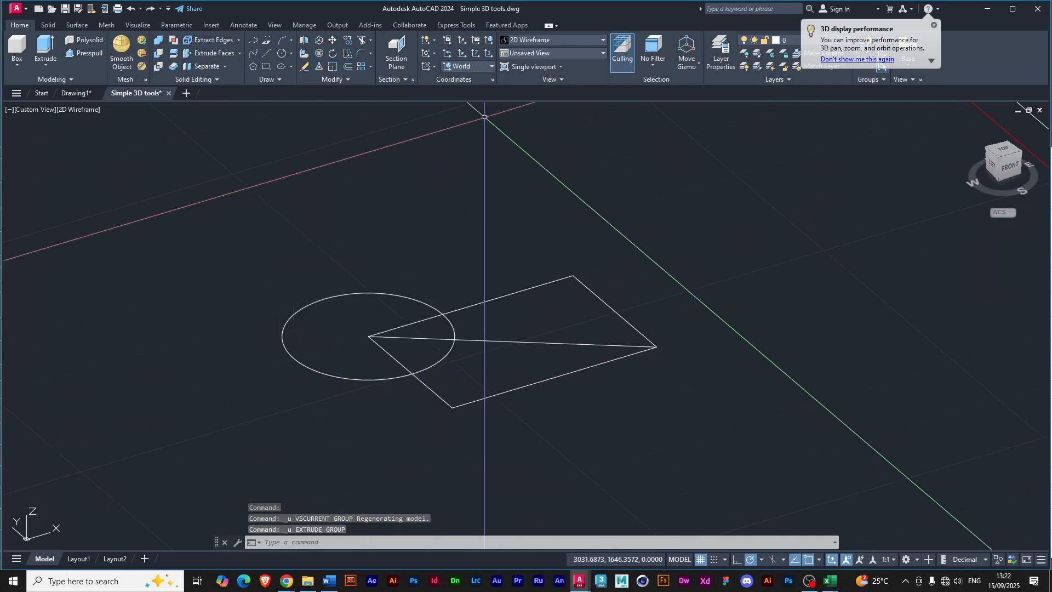
Set the visual style to Shades of Gray with the flat circle and rectangle in view.
left_click(543, 40)
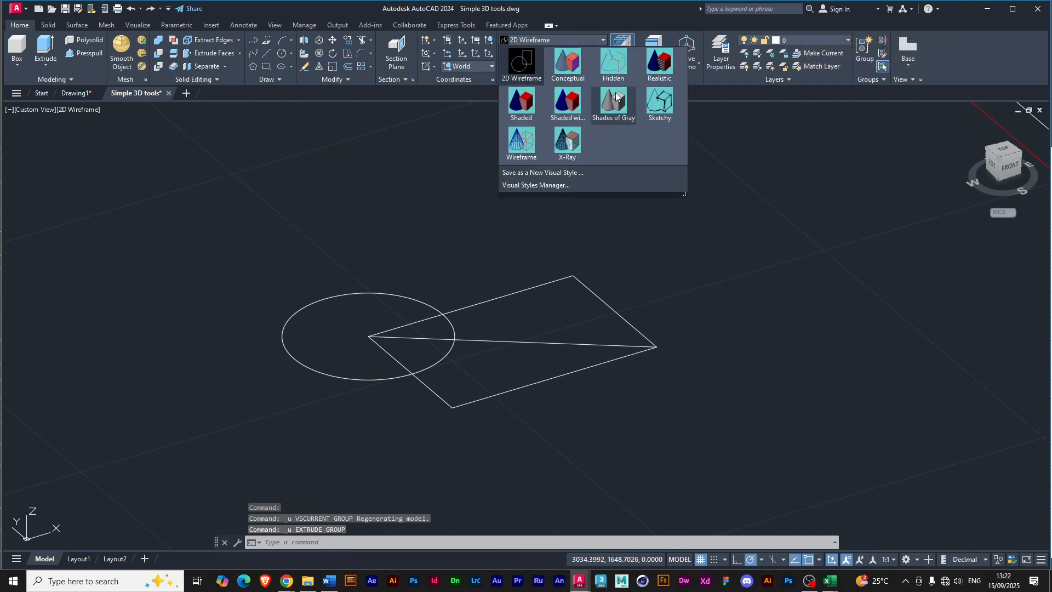
left_click(616, 98)
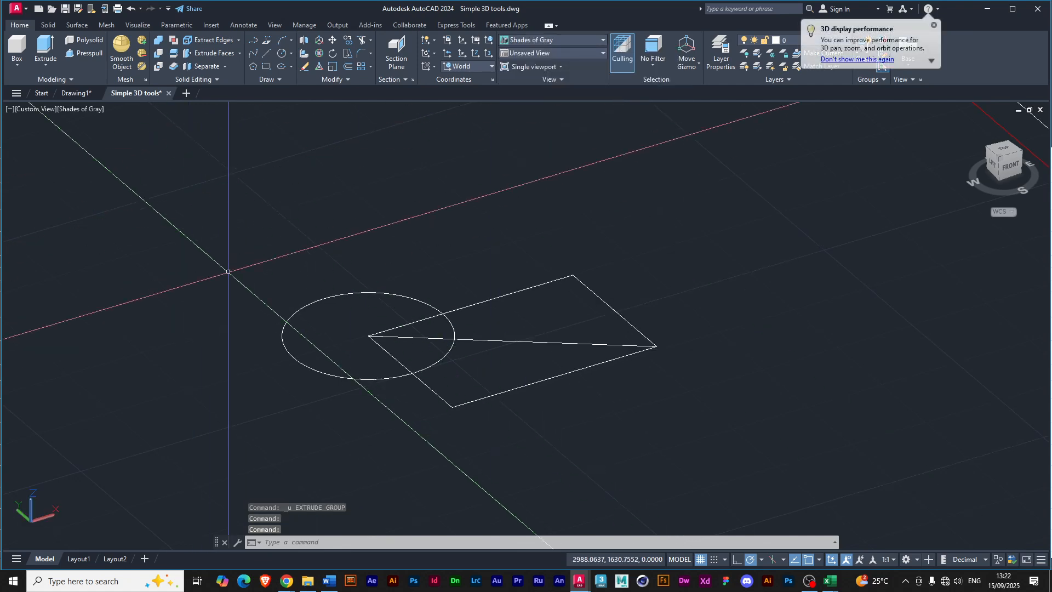
key("Return")
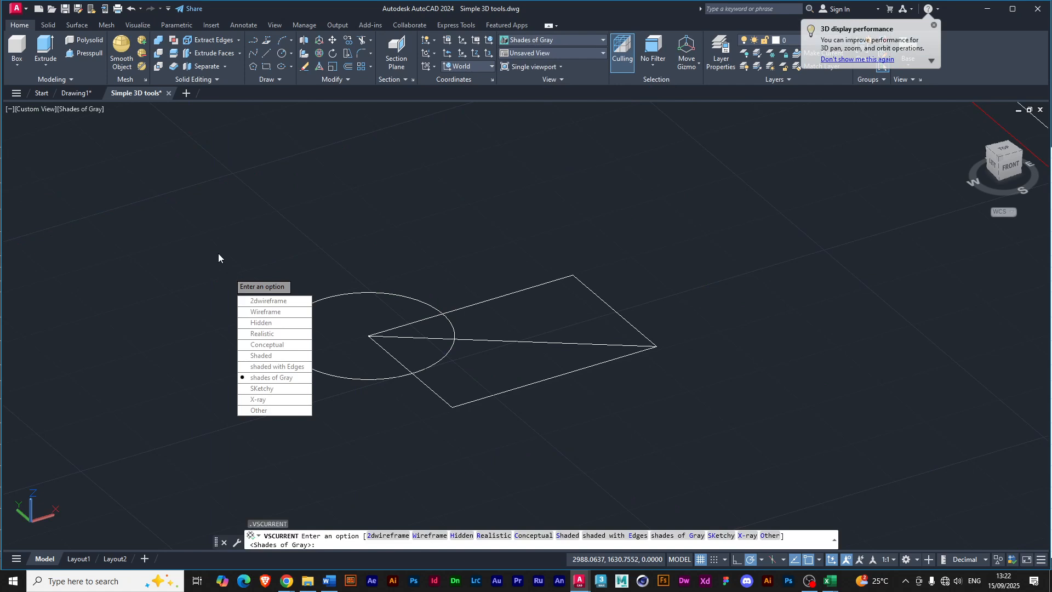
key("Escape")
type("U")
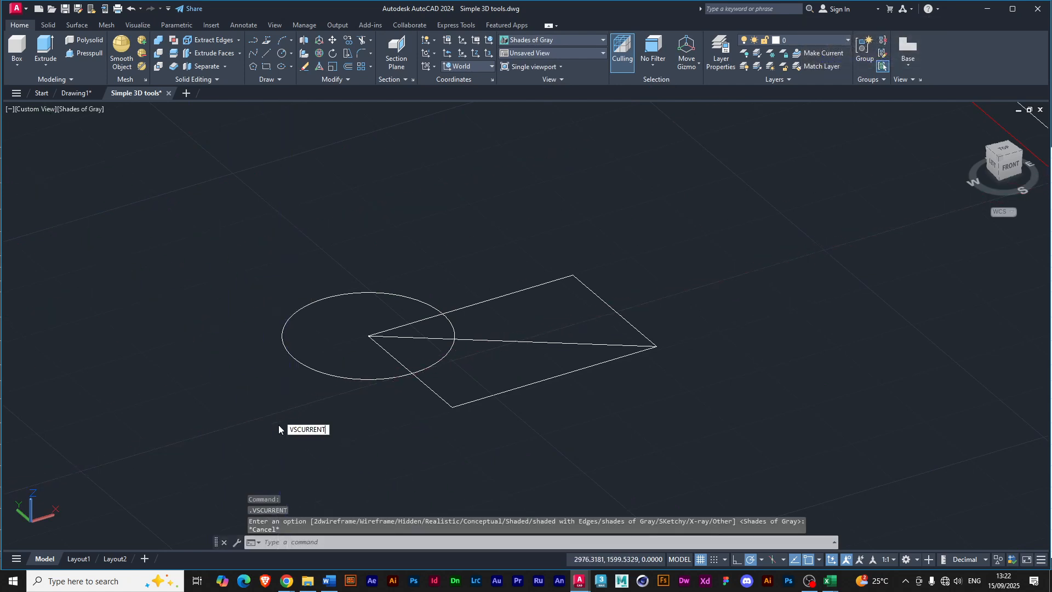
key("Up")
key("Escape")
Extrude the circle into a solid cylinder about 6.24 units high, and undo the extrusion.
left_click(46, 50)
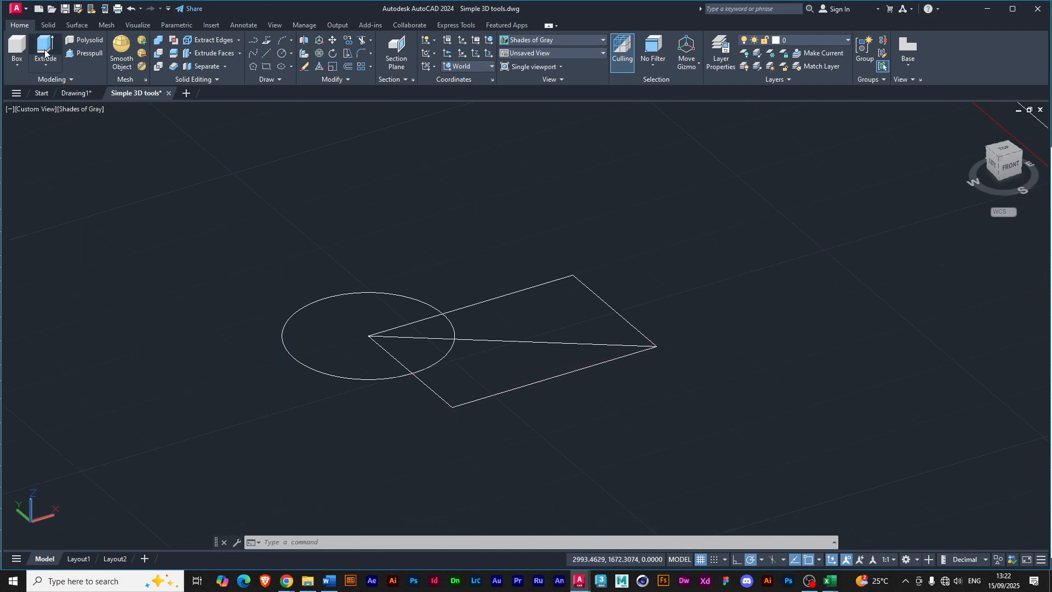
left_click(287, 318)
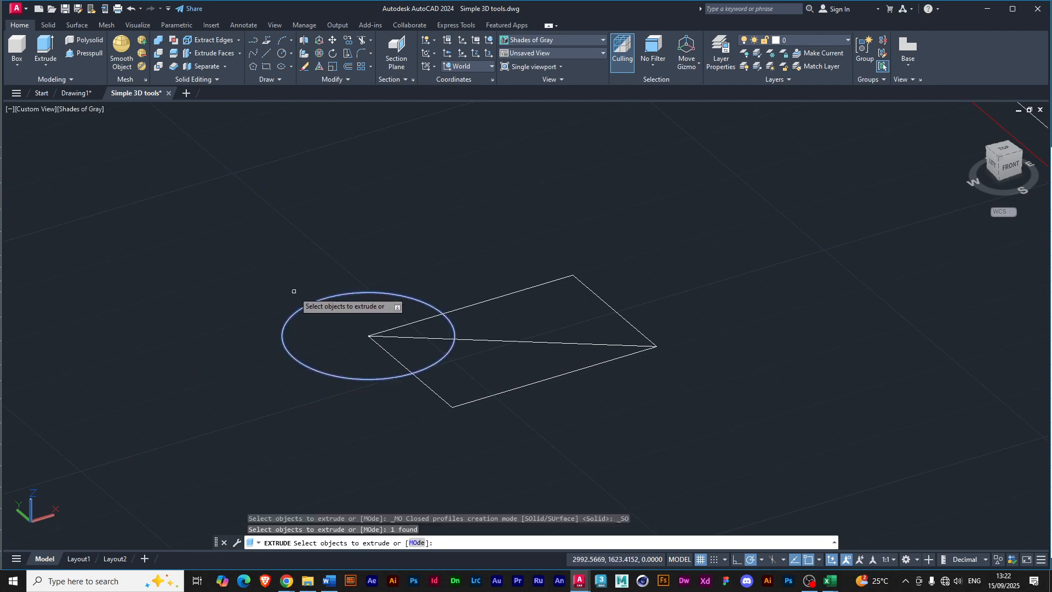
key("Return")
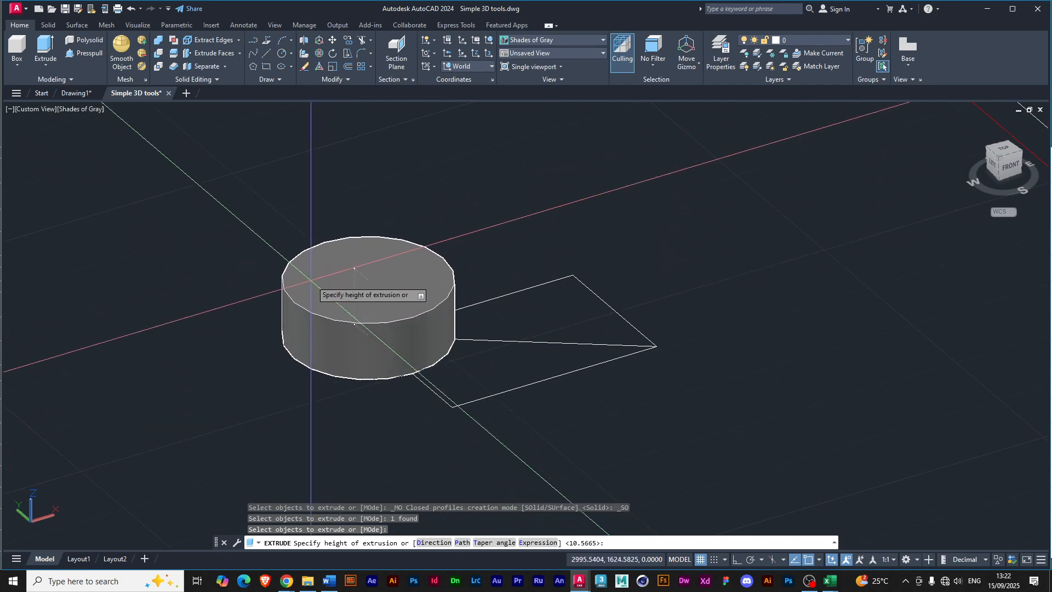
left_click(345, 323)
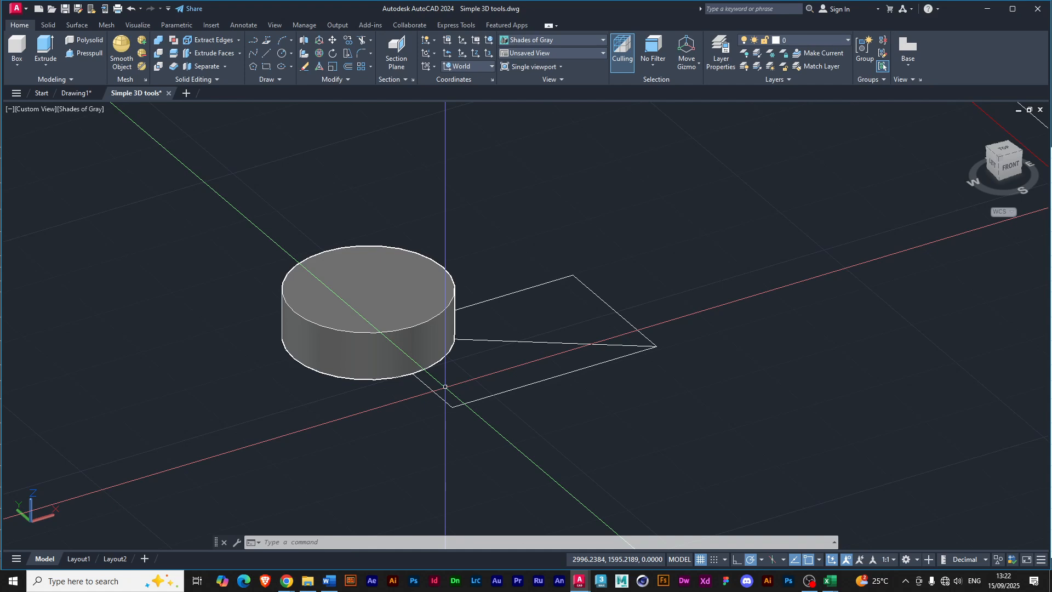
key("ctrl+z")
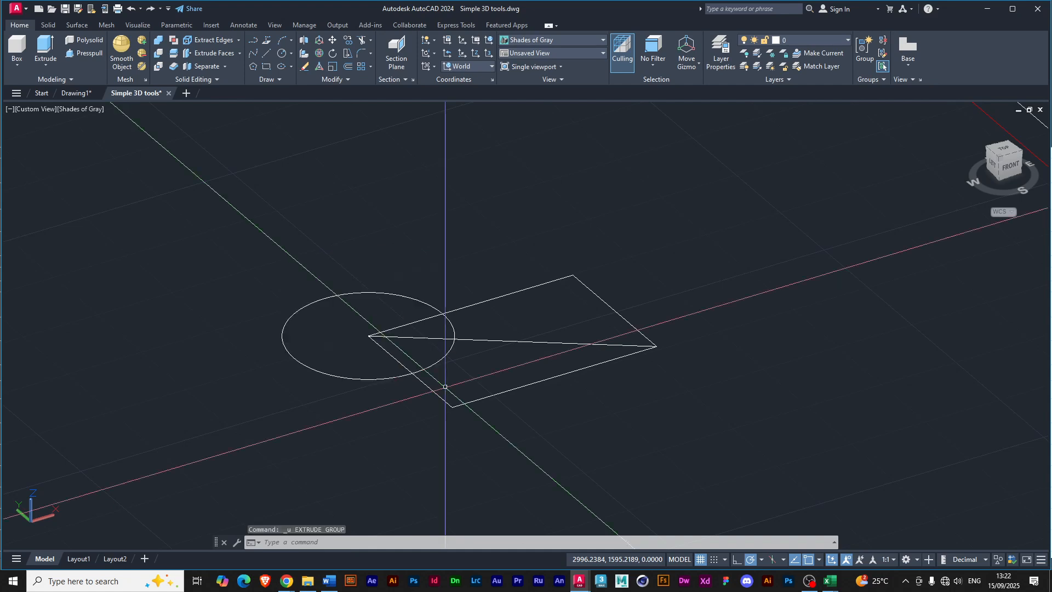
Extrude the circle in Surface mode to a height of about 4.26 units.
left_click(36, 44)
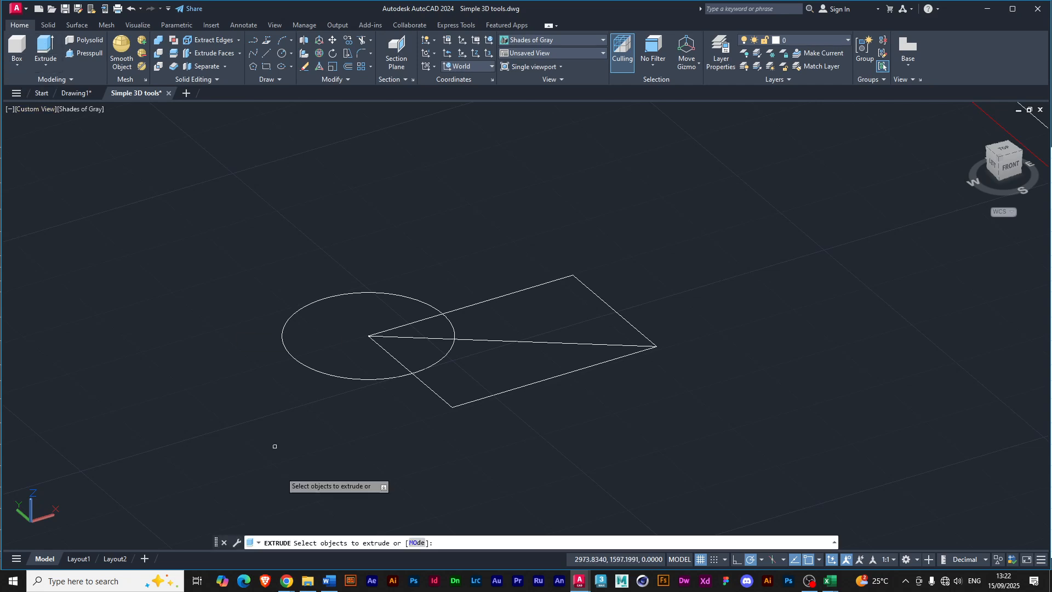
left_click(412, 543)
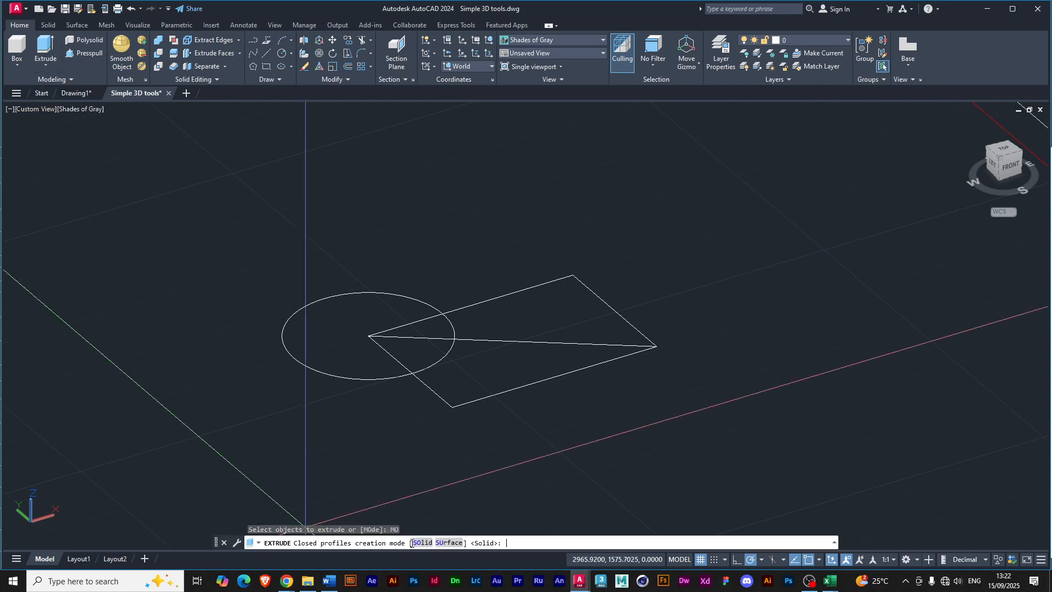
left_click(449, 543)
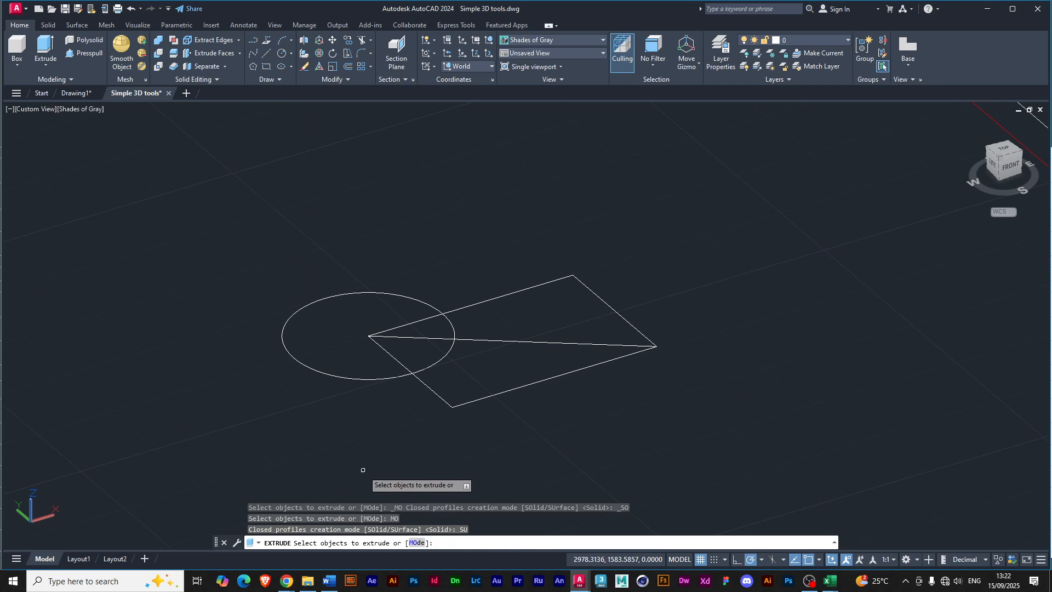
left_click(295, 314)
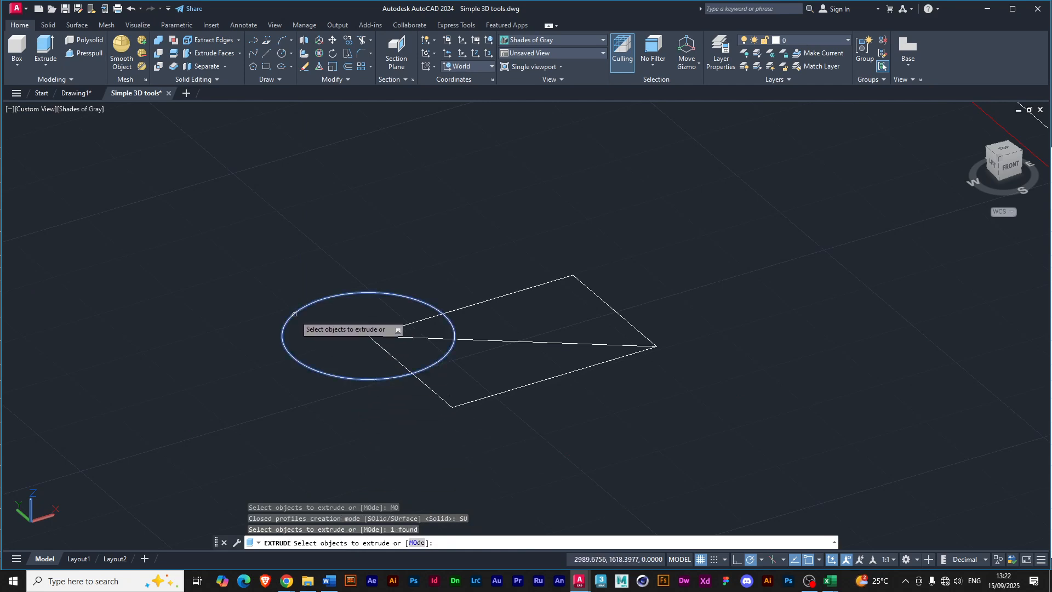
key("Return")
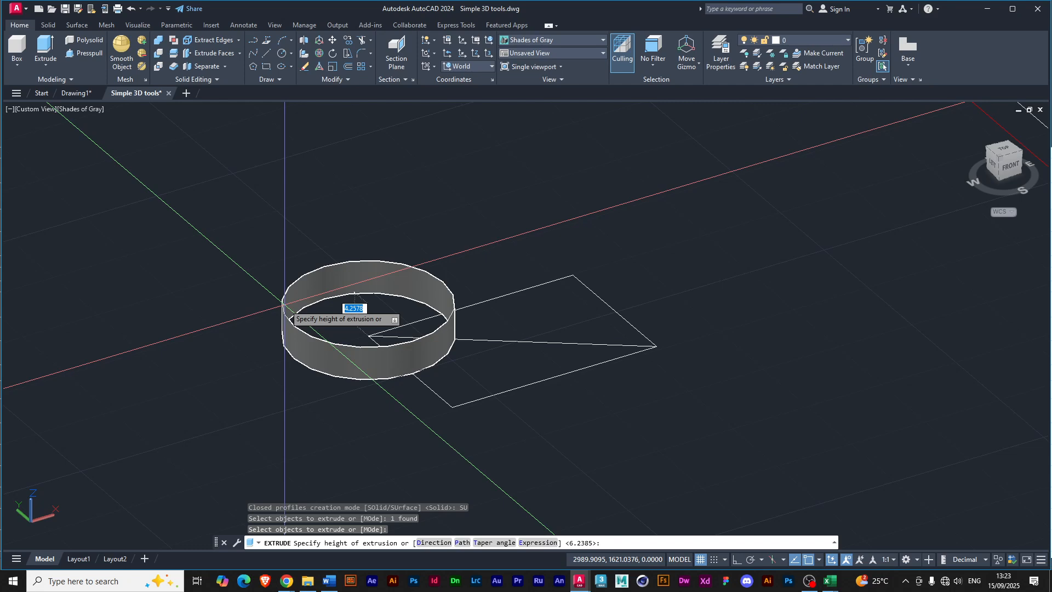
left_click(285, 305)
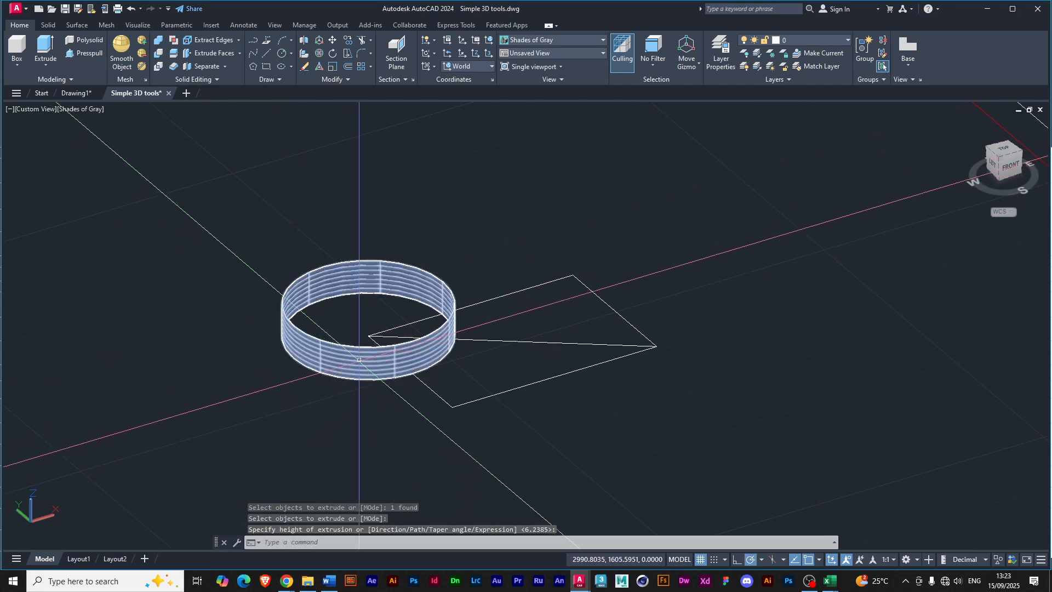
Move the extruded surface ring off its source circle with the move gizmo, accepting the loss of surface associativity, and deselect it.
left_click(393, 329)
left_click(374, 311)
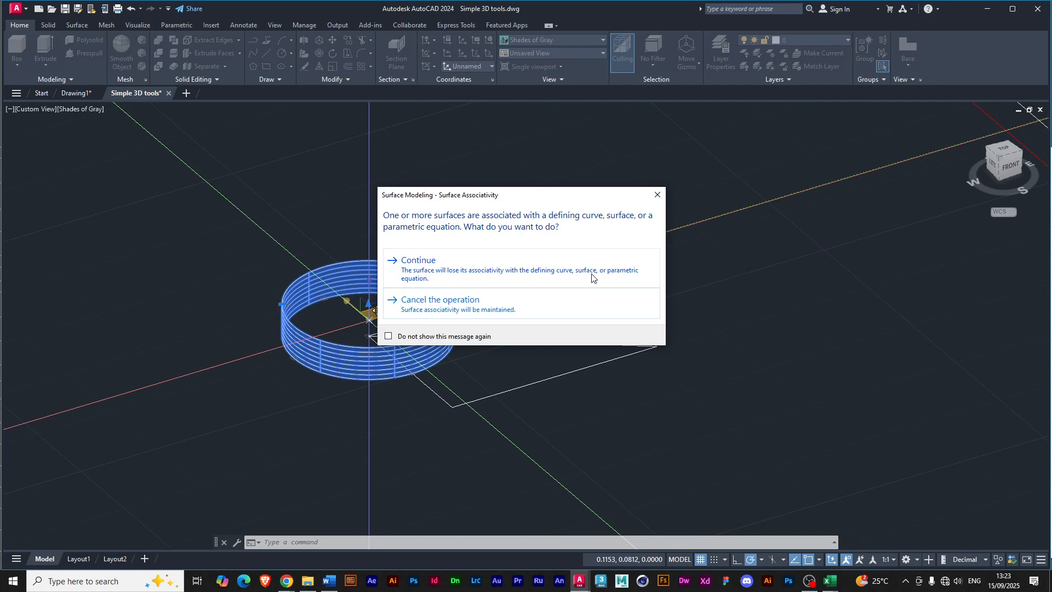
left_click(415, 266)
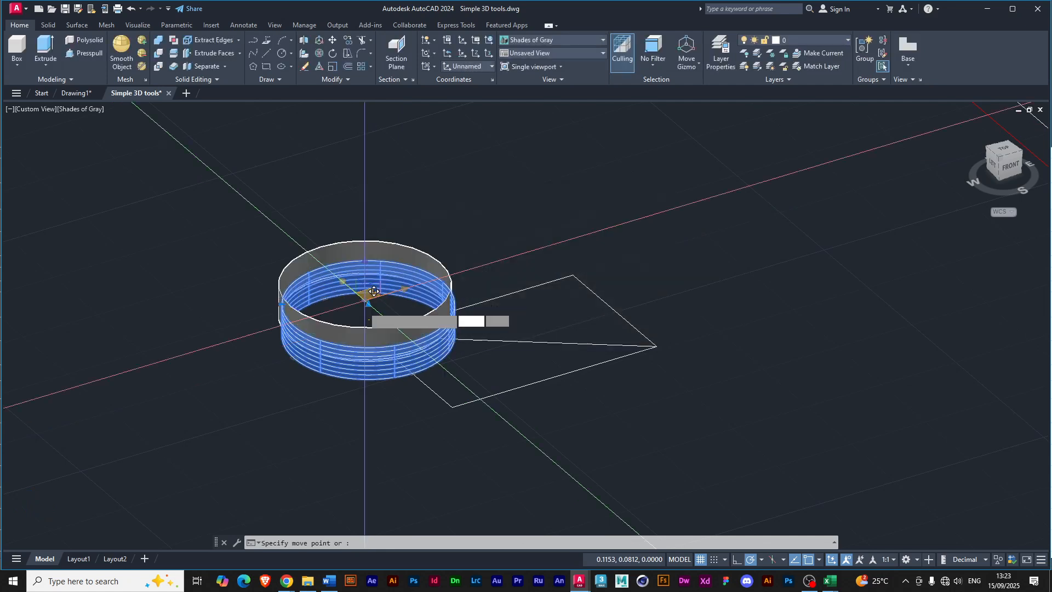
left_click(189, 256)
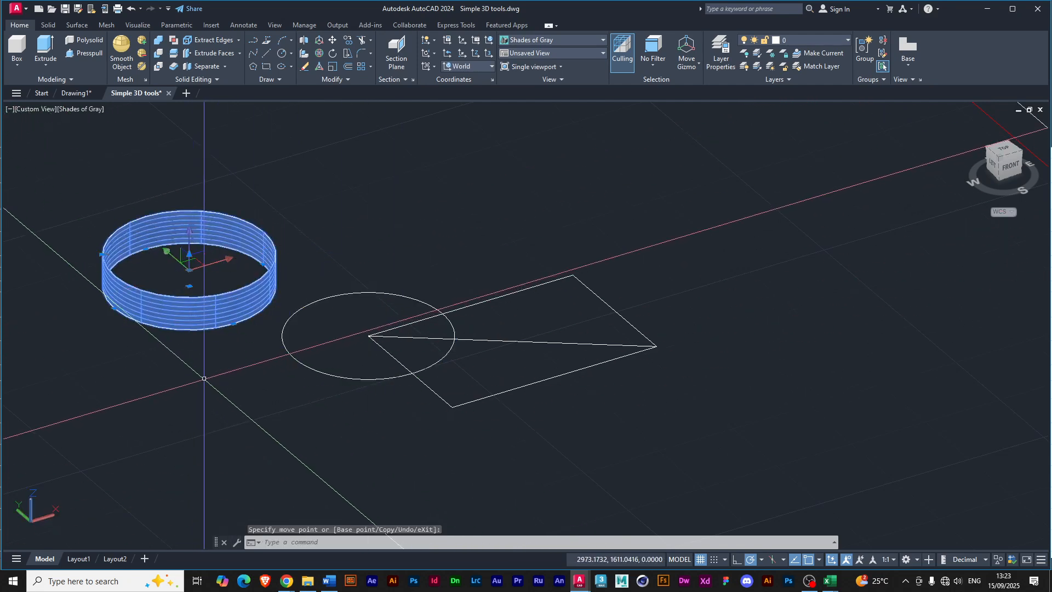
key("Escape")
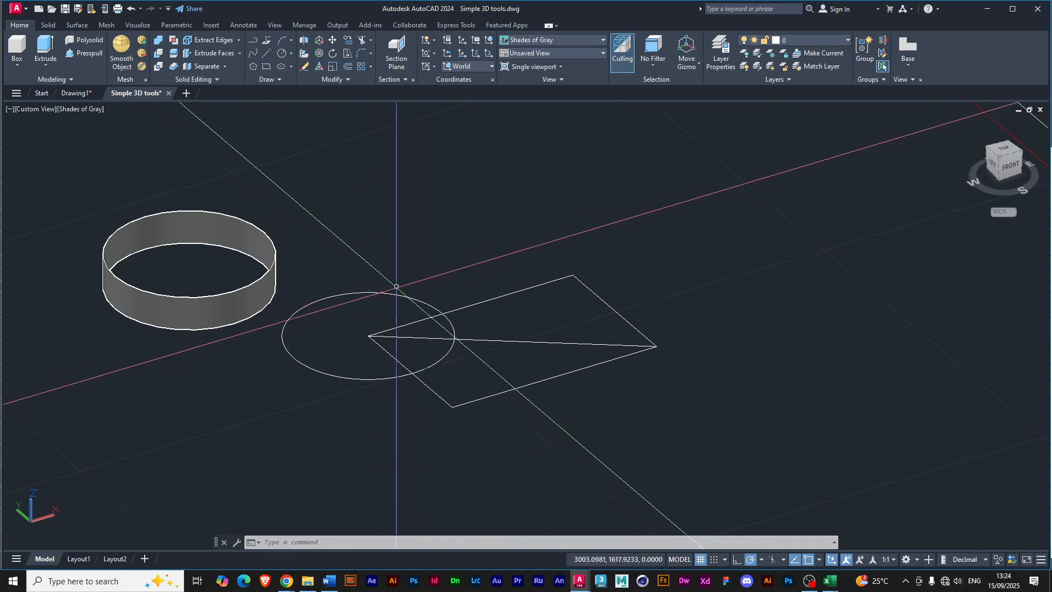
Extrude the rectangle into a solid block about 10.44 units high.
left_click(45, 49)
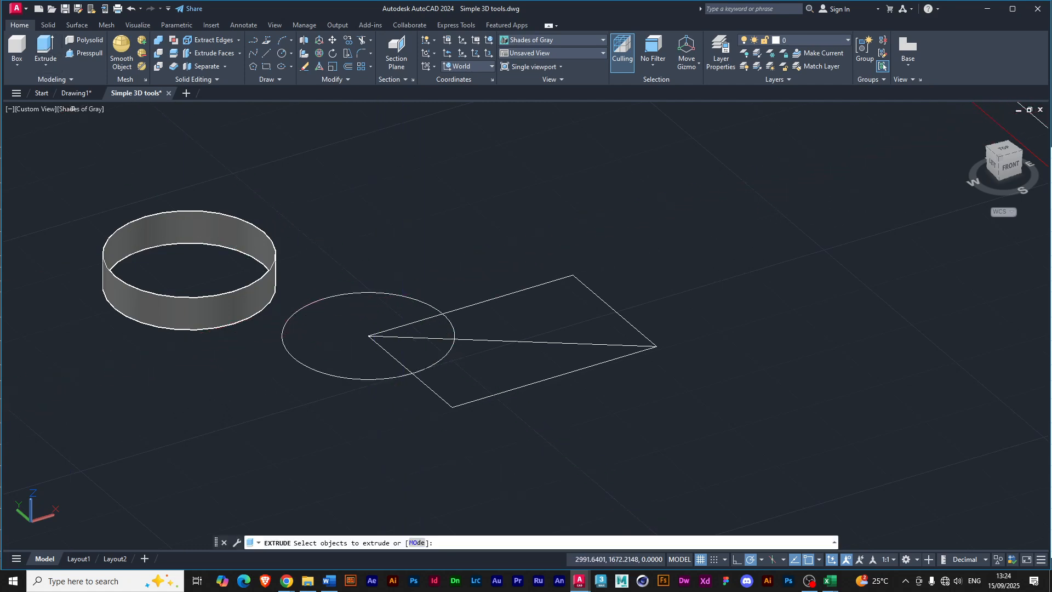
left_click(495, 298)
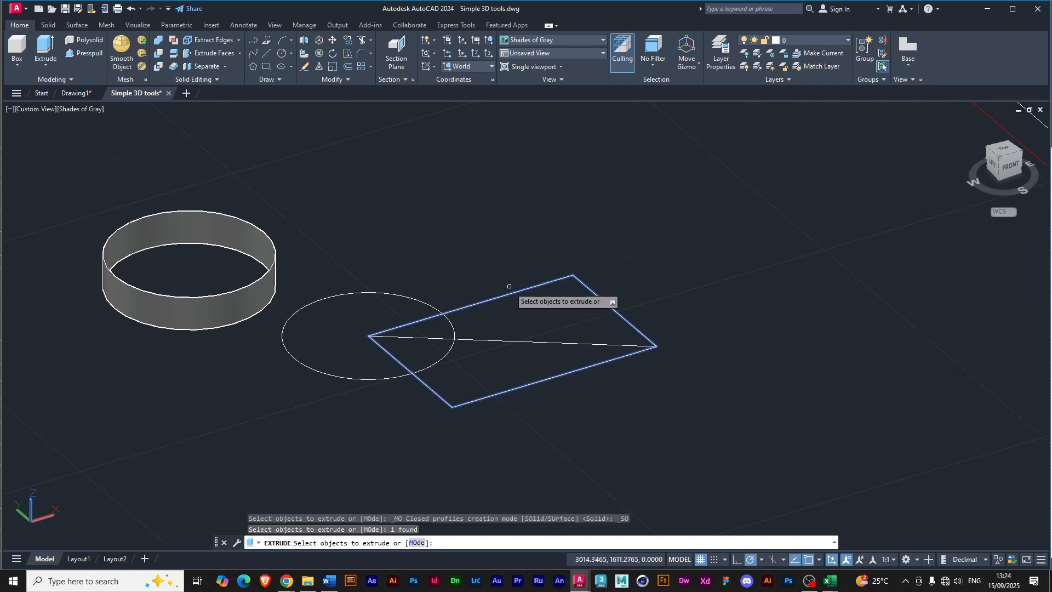
key("Return")
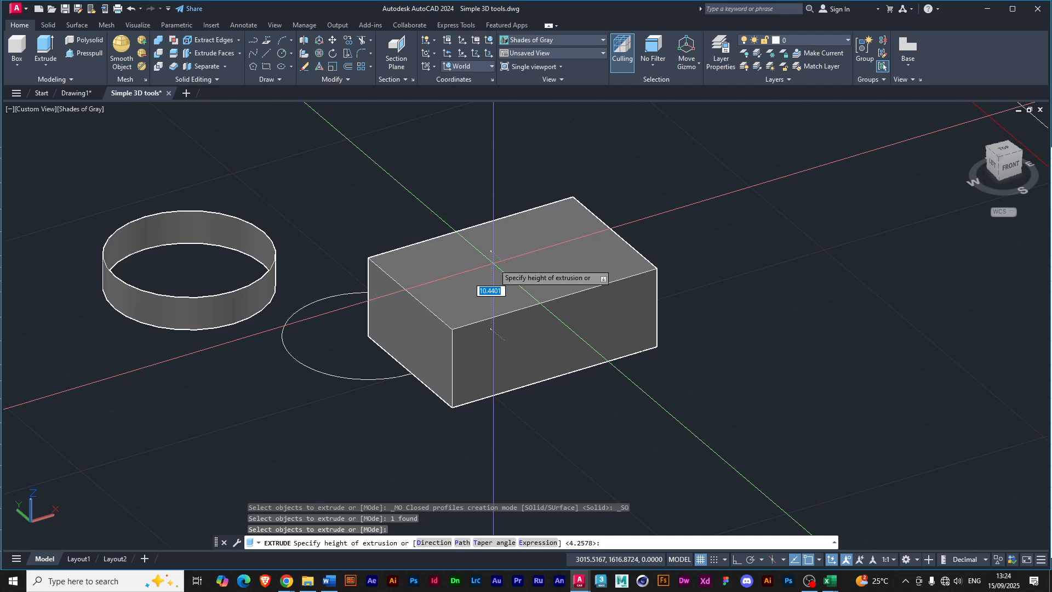
left_click(494, 263)
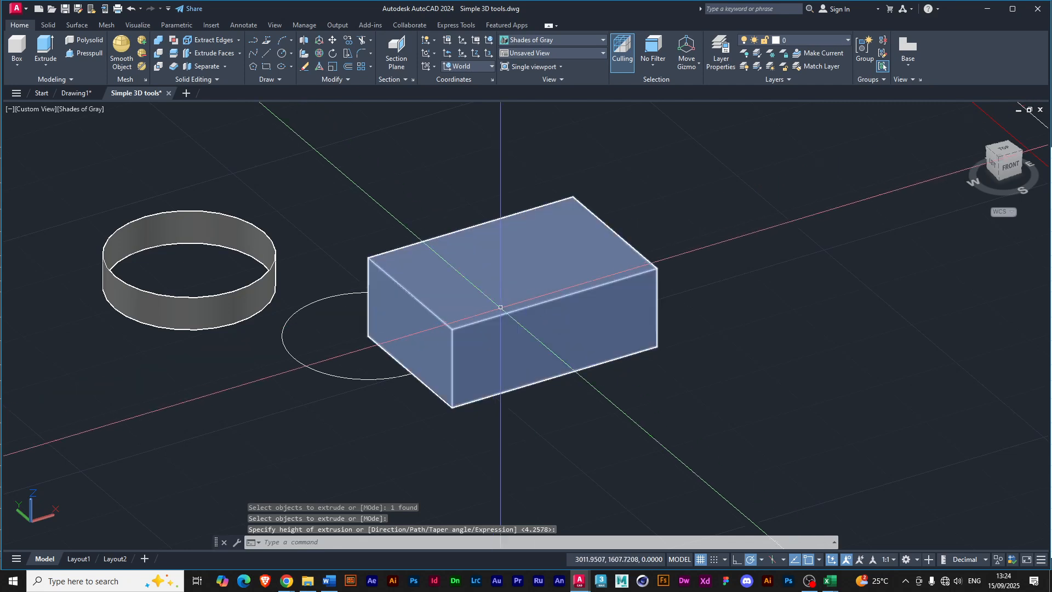
Undo the rectangle's solid extrusion.
key("ctrl+z")
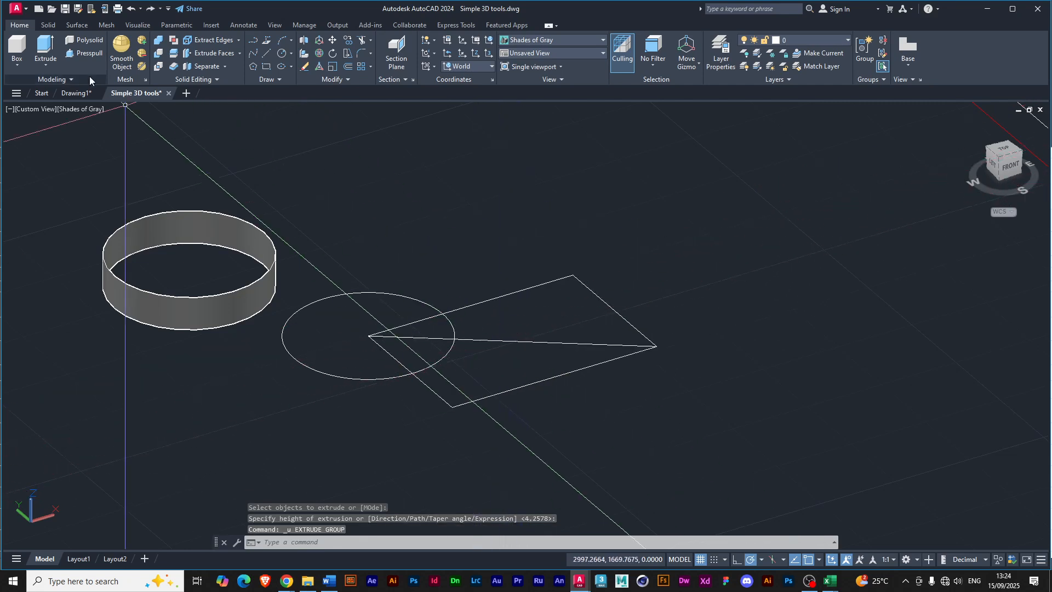
Preview extruding the rectangle's diagonal line, cancel before setting a height, and clear the selection.
left_click(44, 47)
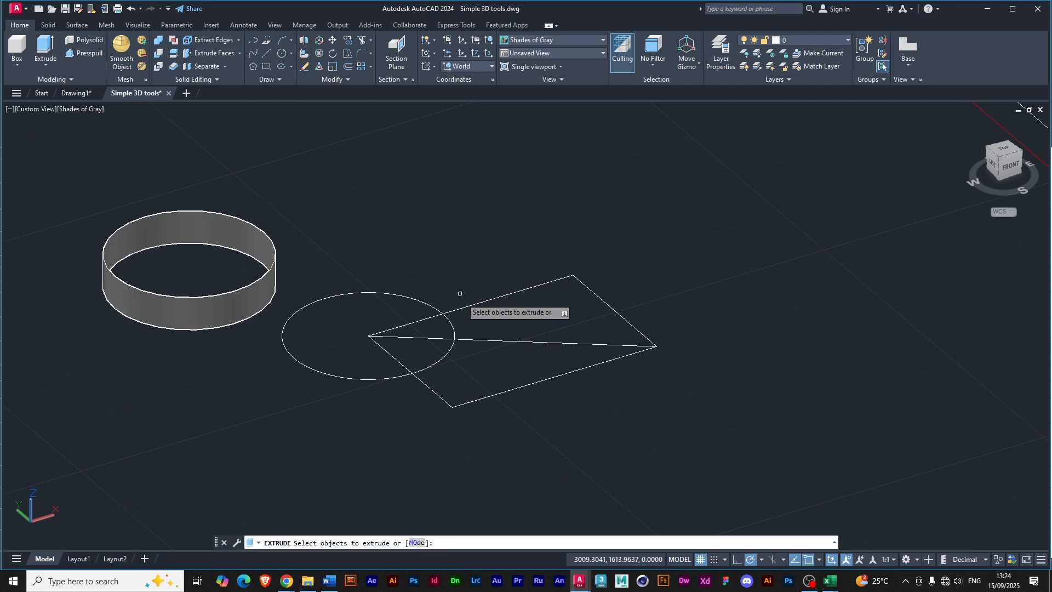
left_click(479, 341)
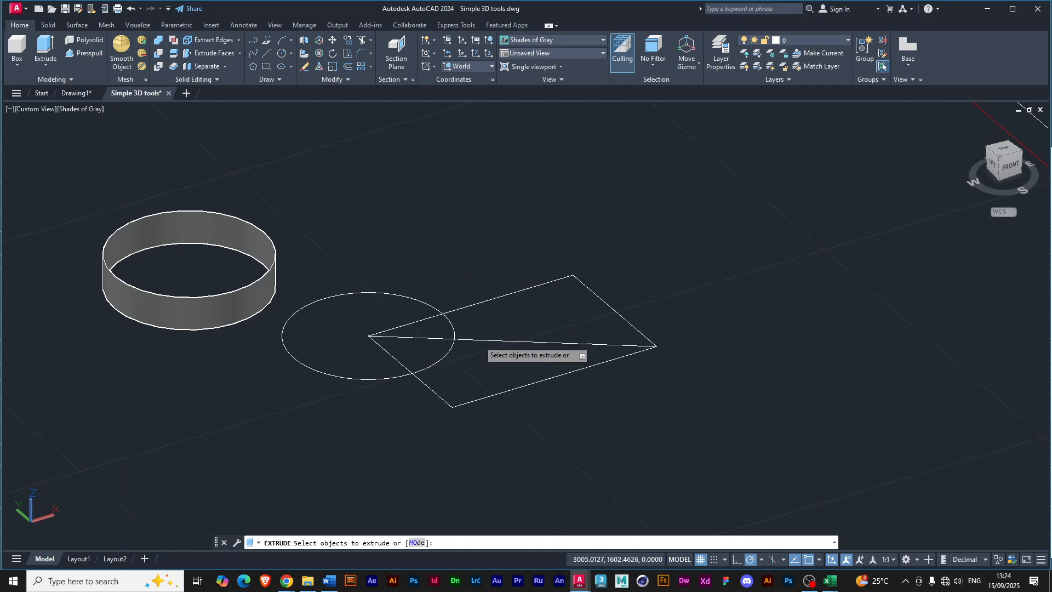
key("Return")
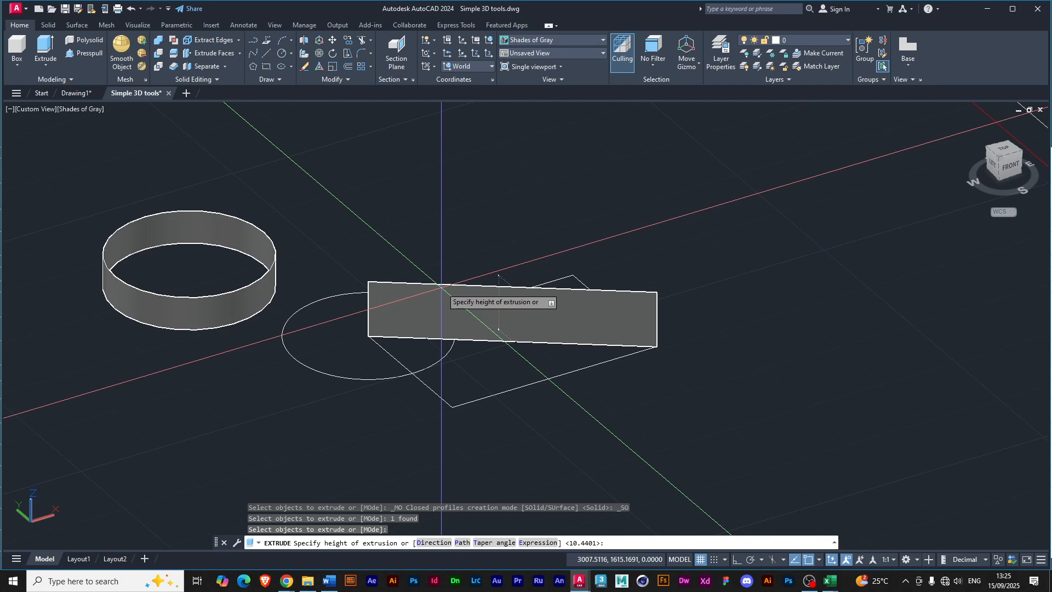
key("Escape")
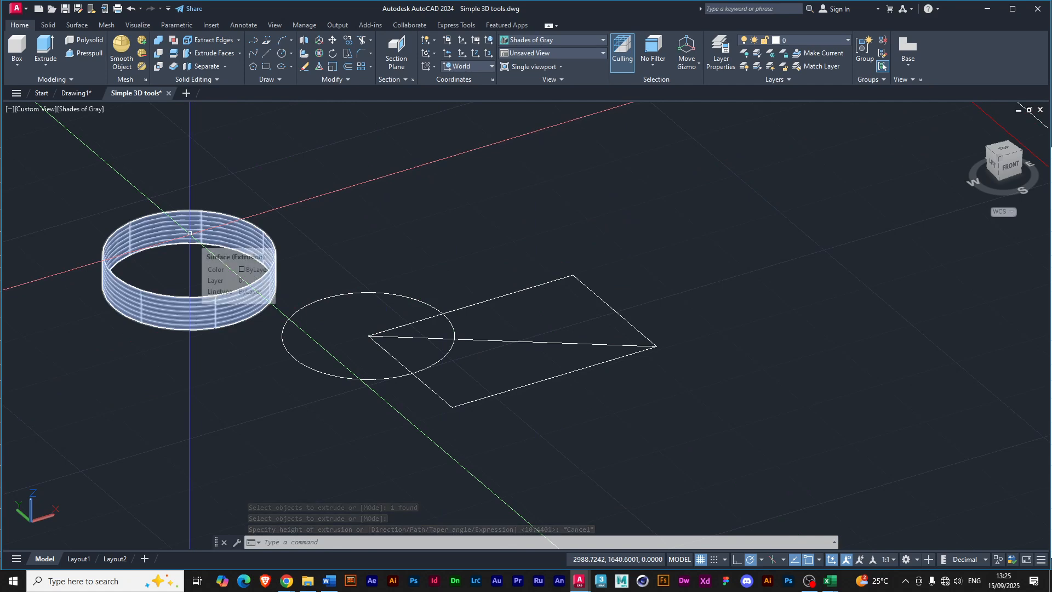
left_click(200, 245)
key("Escape")
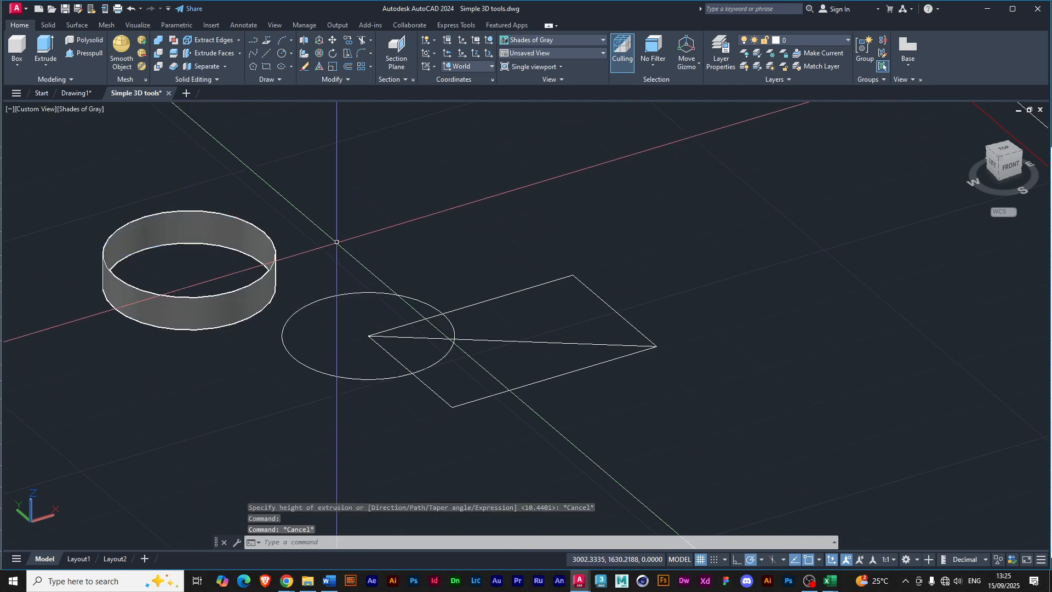
Extrude the circle into a solid cylinder.
left_click(38, 57)
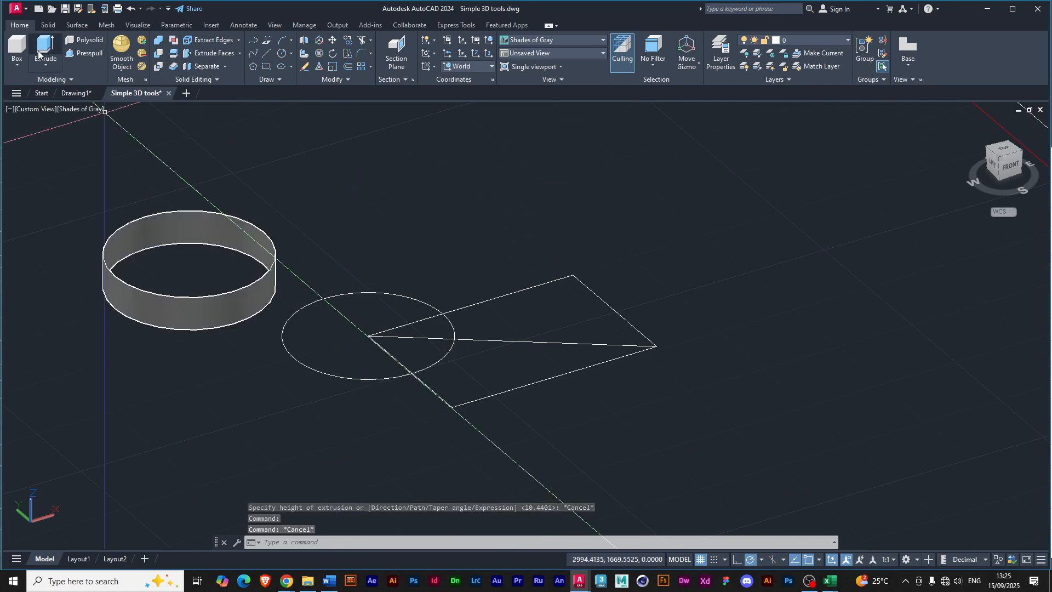
left_click(308, 304)
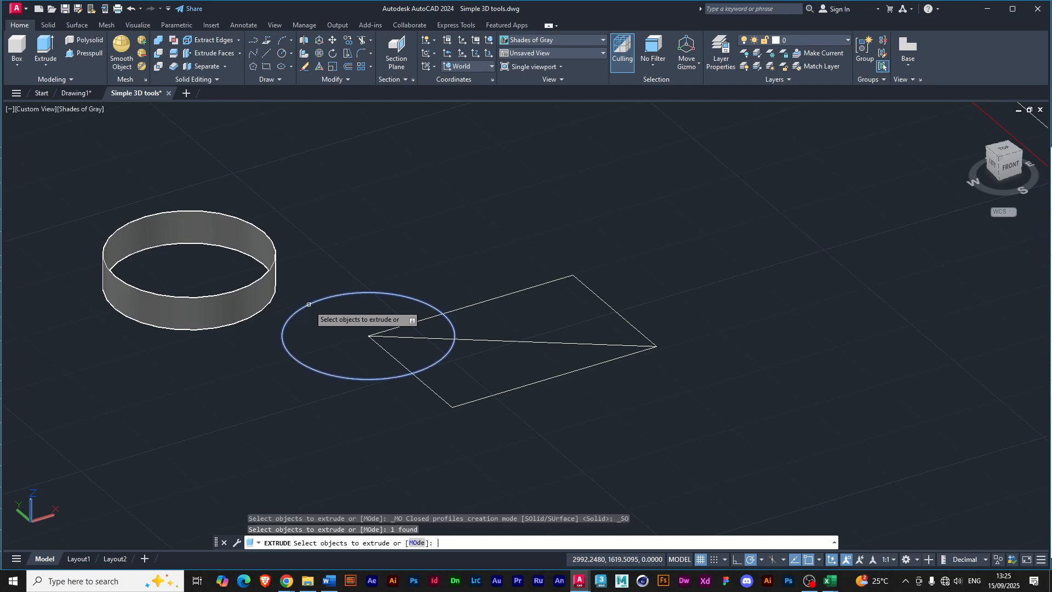
key("Return")
left_click(352, 275)
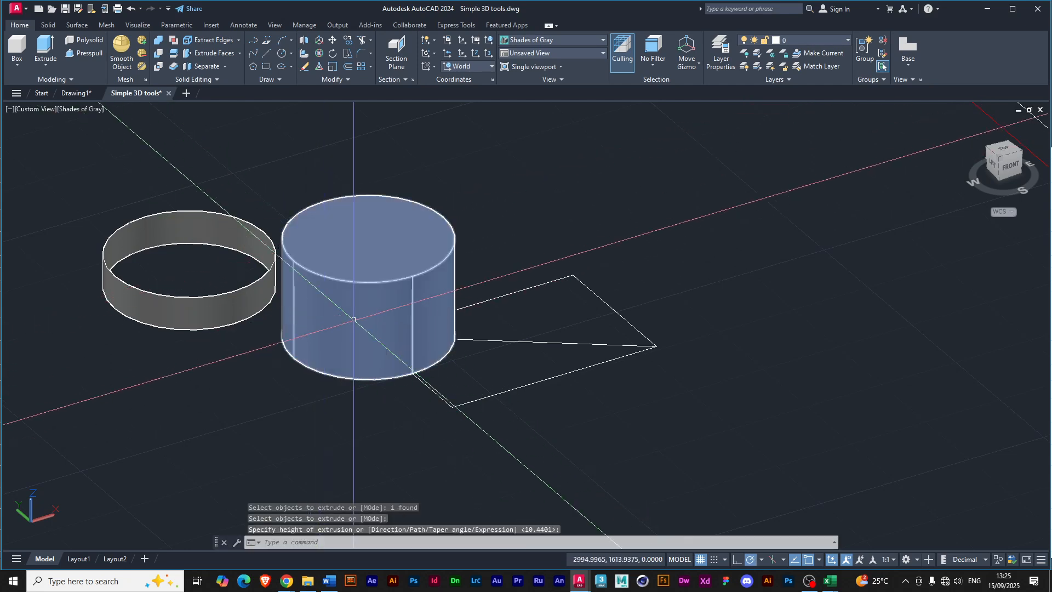
Move the cylinder about 39.64 units aside with the move gizmo, and undo both the move and the extrusion.
left_click(355, 317)
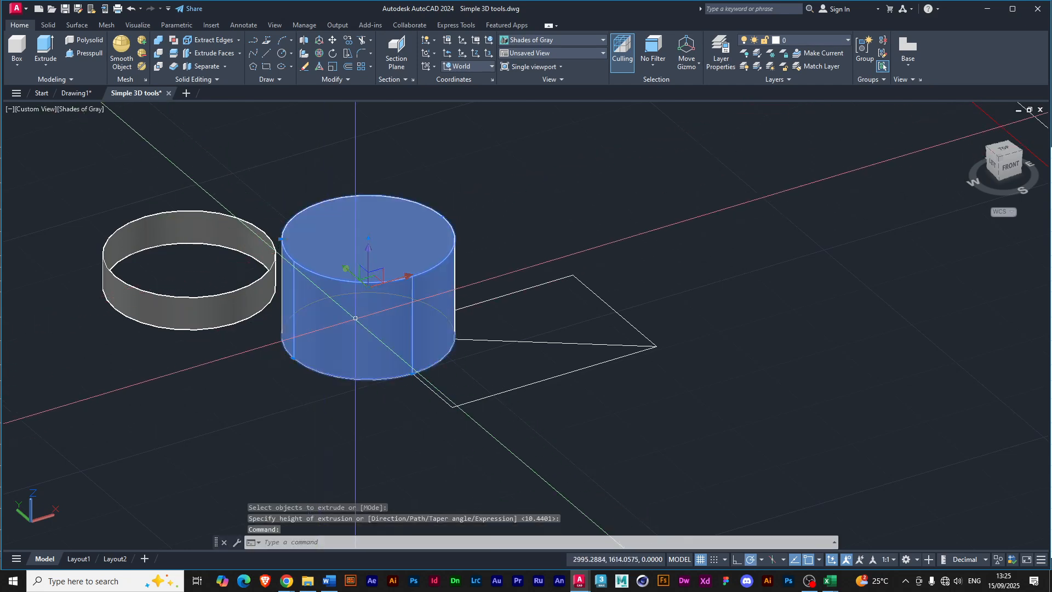
left_click(372, 283)
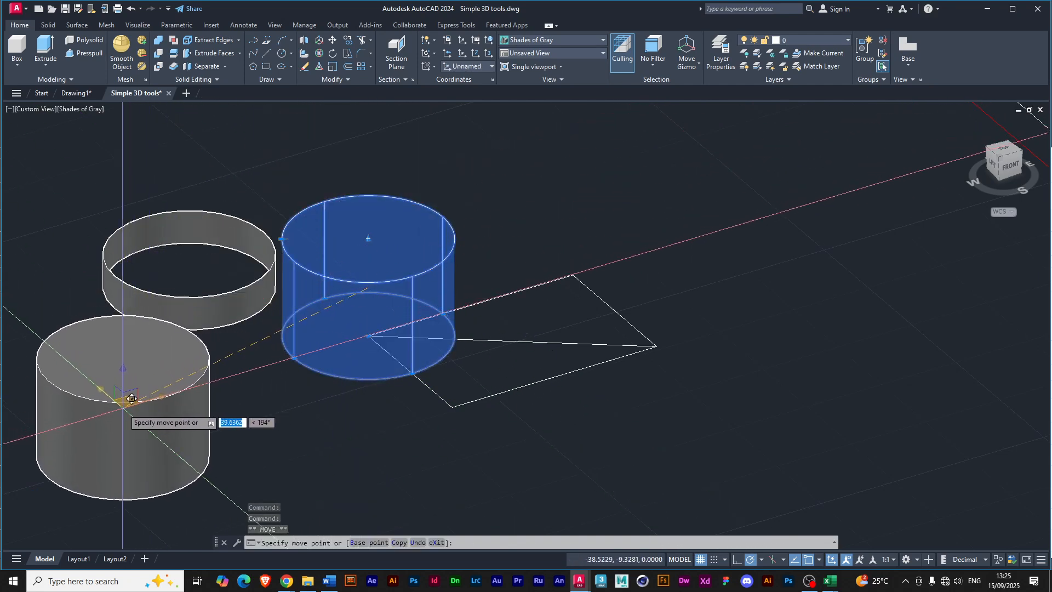
left_click(132, 399)
key("ctrl+z")
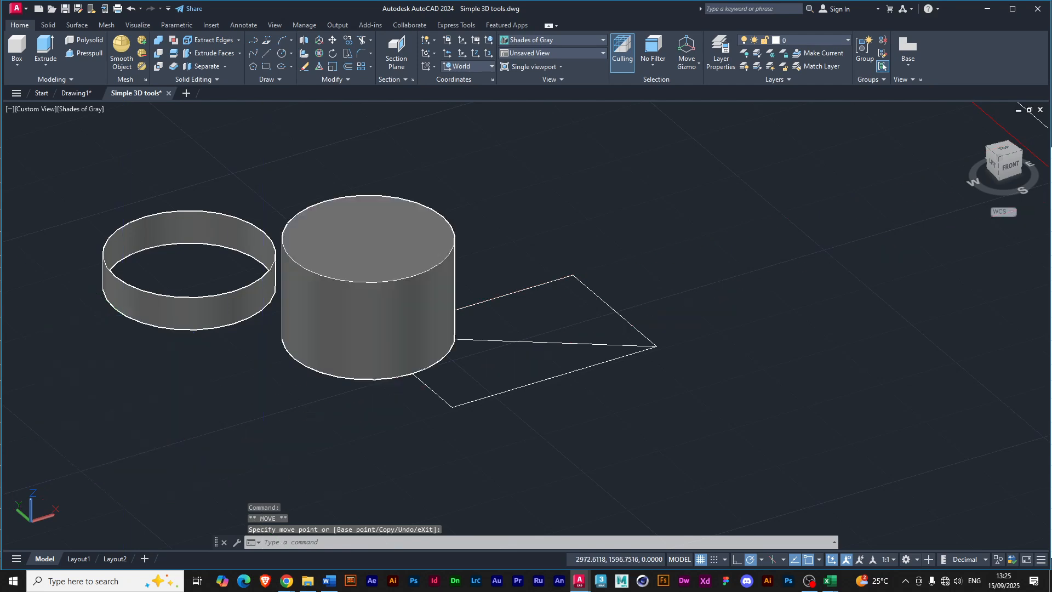
key("ctrl+z")
key("ctrl+z")
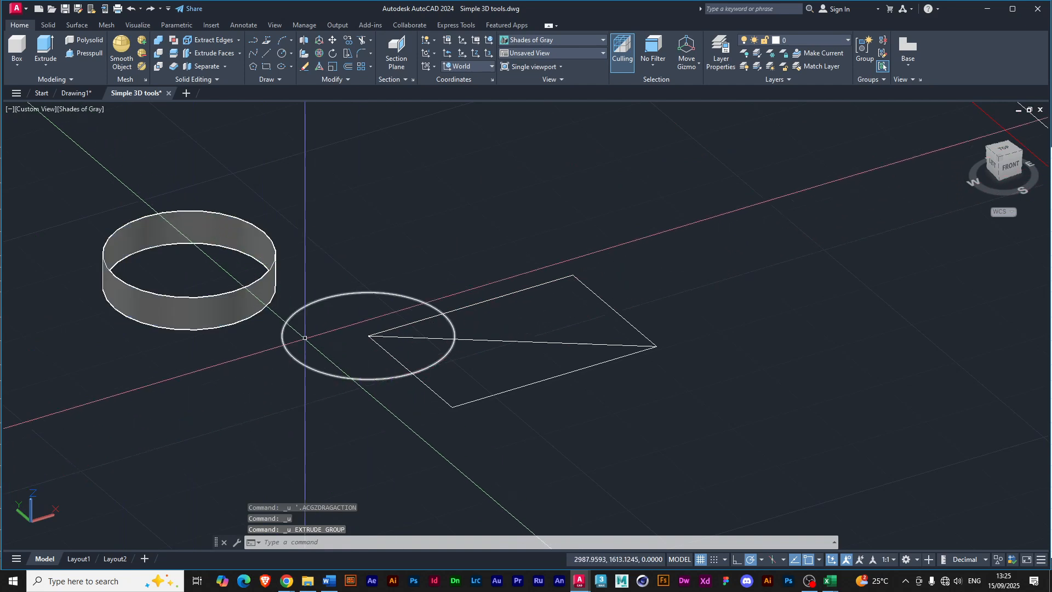
Delete the extruded surface ring, and presspull the rectangle's area above the diagonal and outside the circle into a solid.
left_click(219, 300)
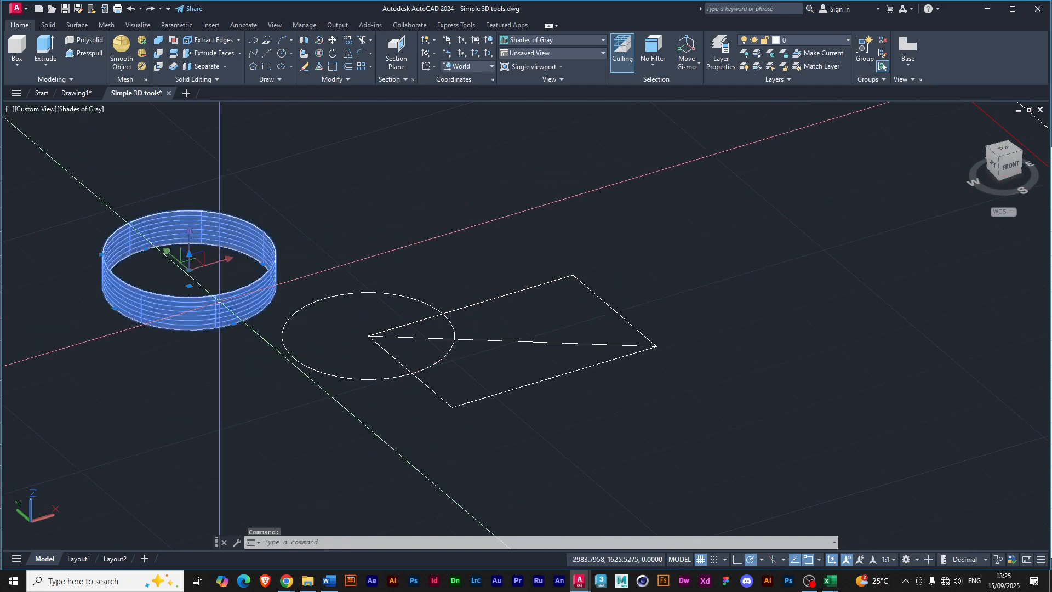
key("Delete")
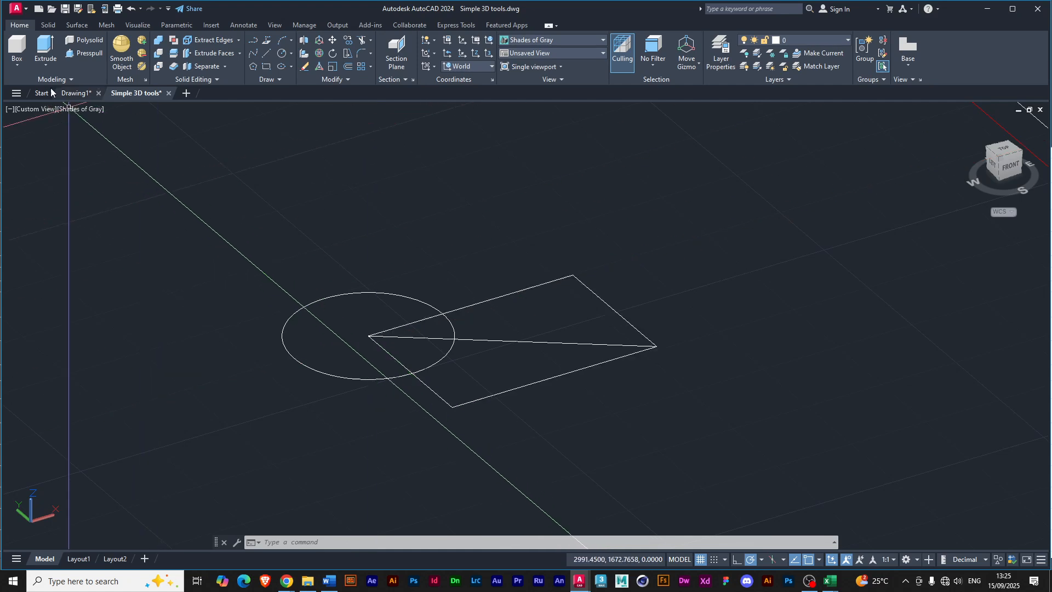
left_click(68, 55)
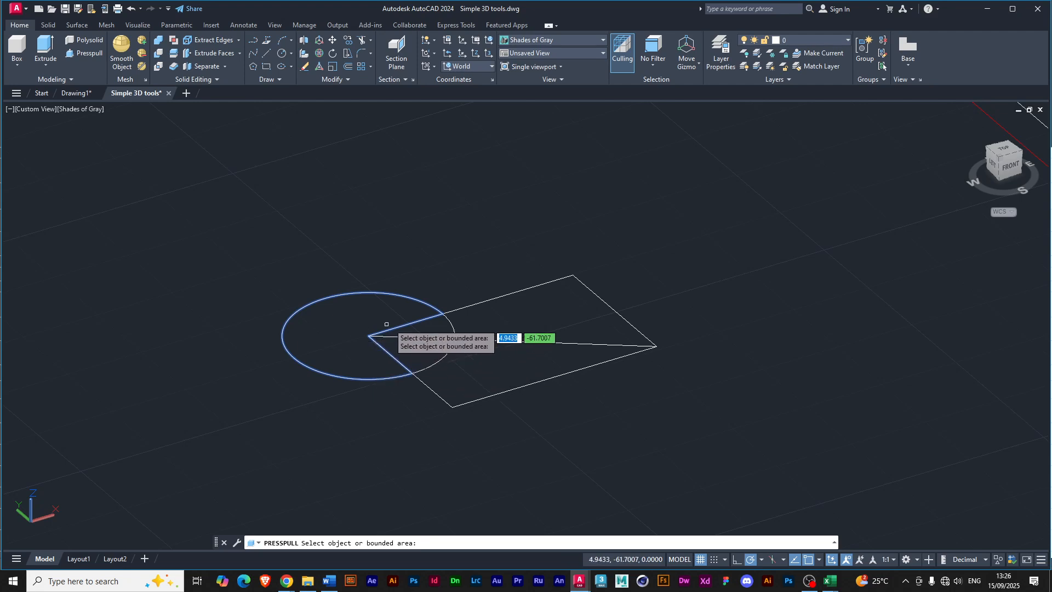
left_click(488, 312)
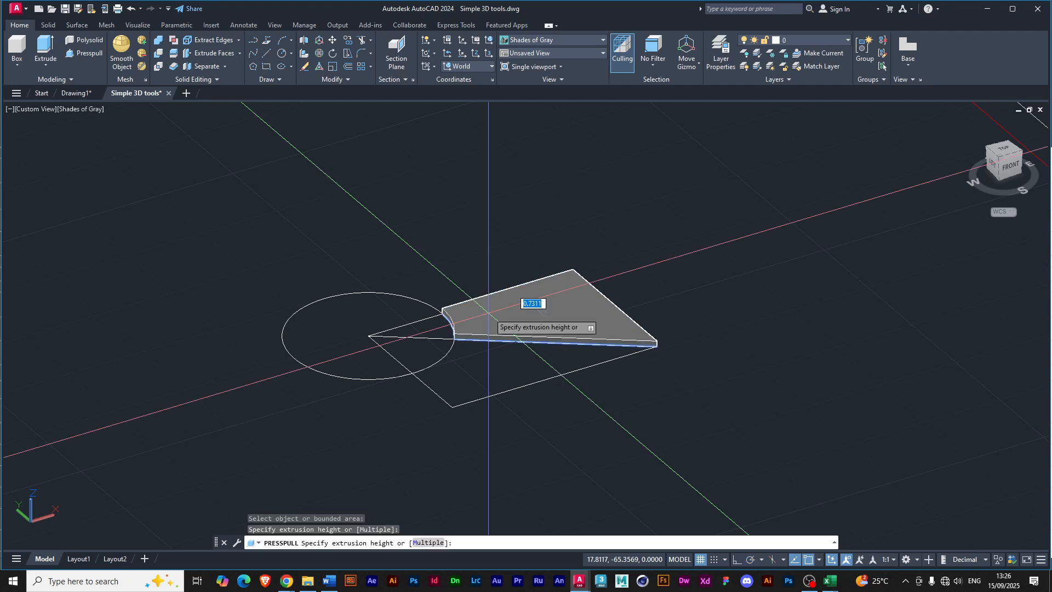
left_click(483, 272)
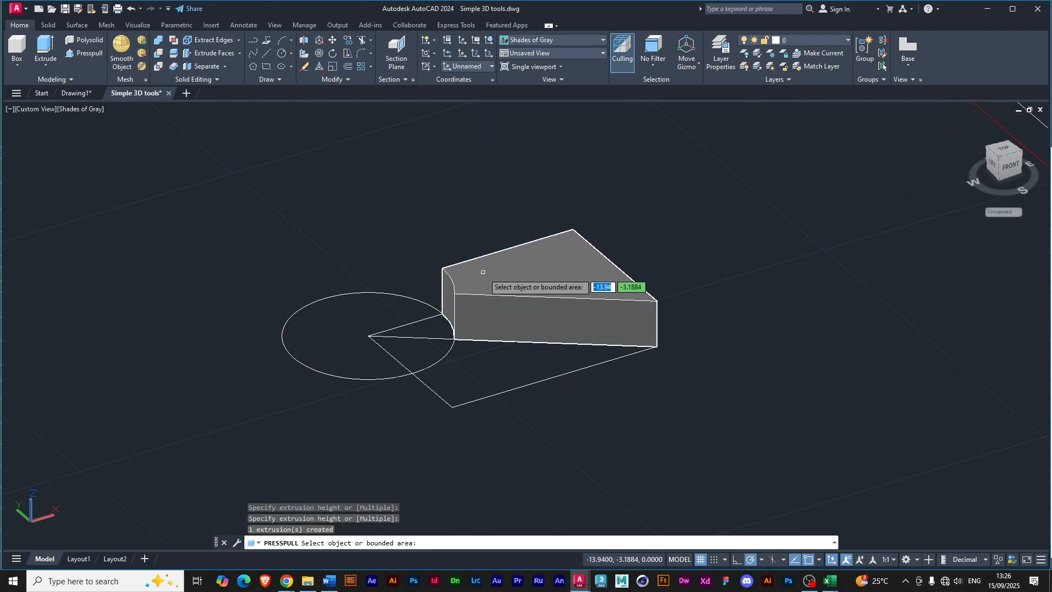
Presspull the circle's large sector, the overlap wedge below the diagonal and the rectangle's area below the diagonal into solids.
left_click(365, 316)
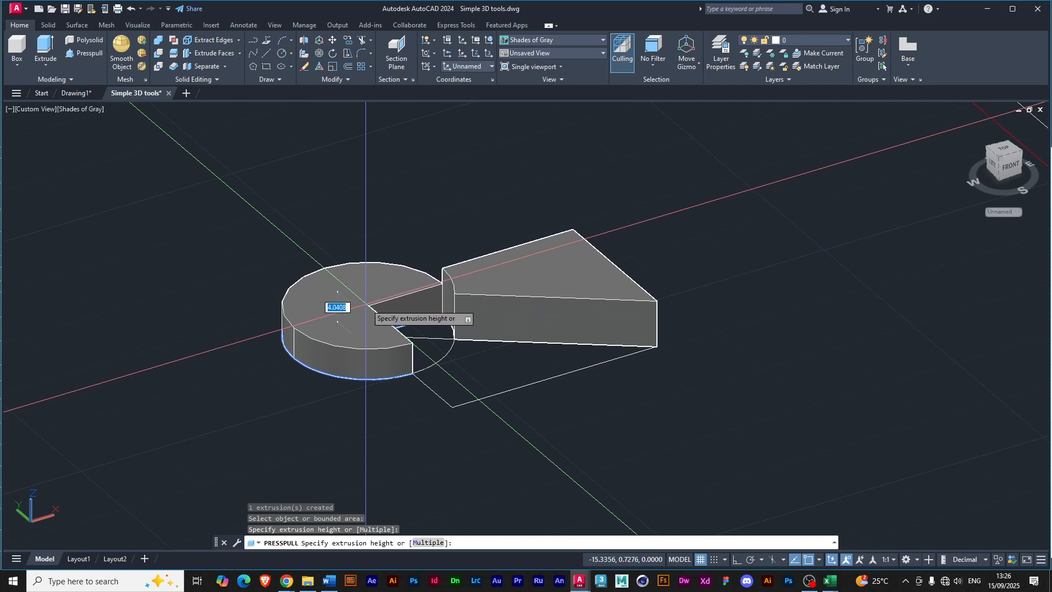
left_click(366, 312)
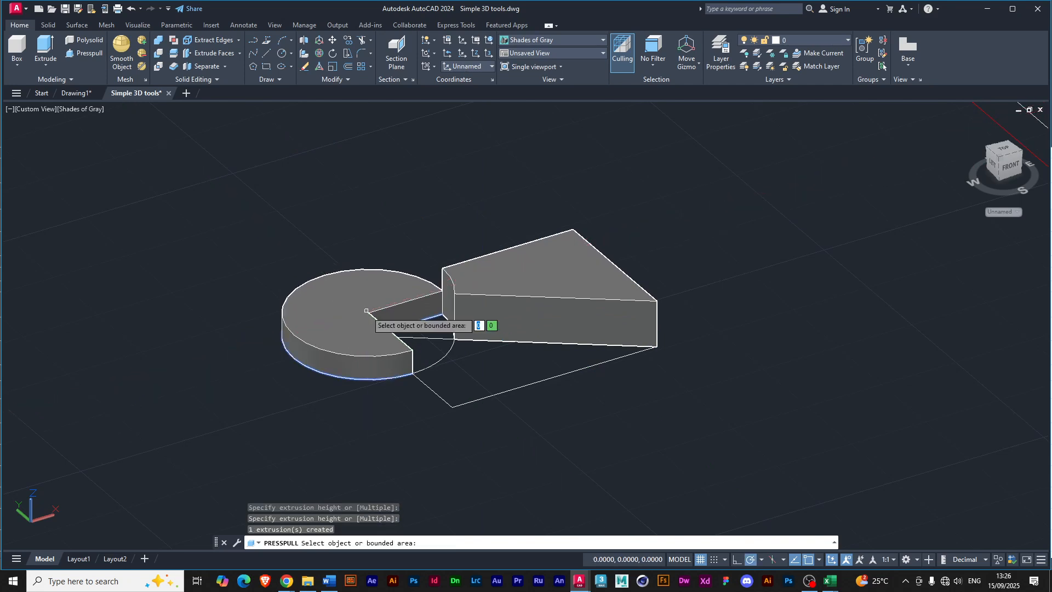
left_click(433, 351)
left_click(432, 351)
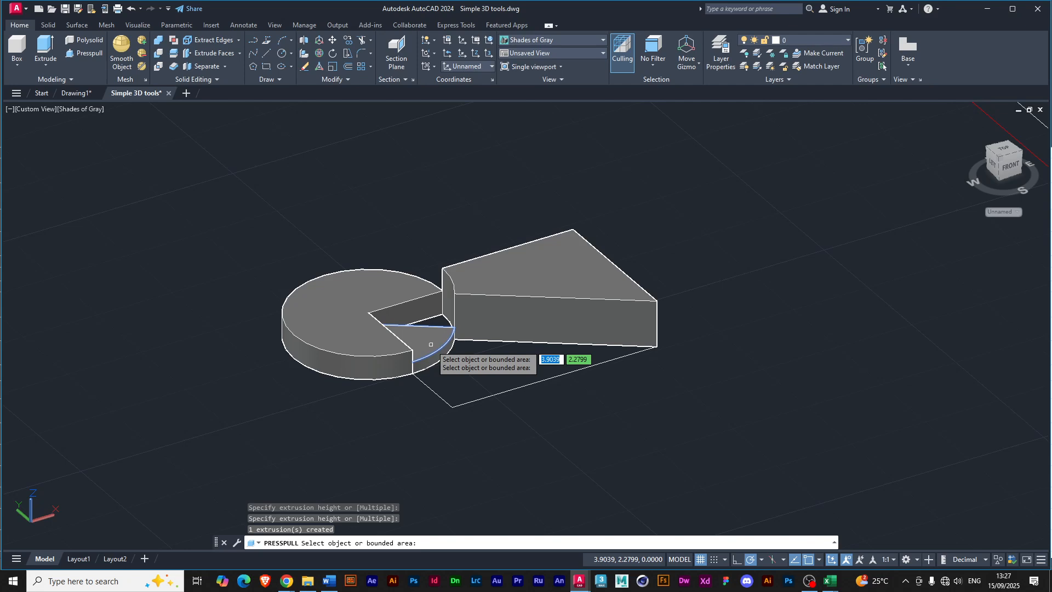
left_click(486, 377)
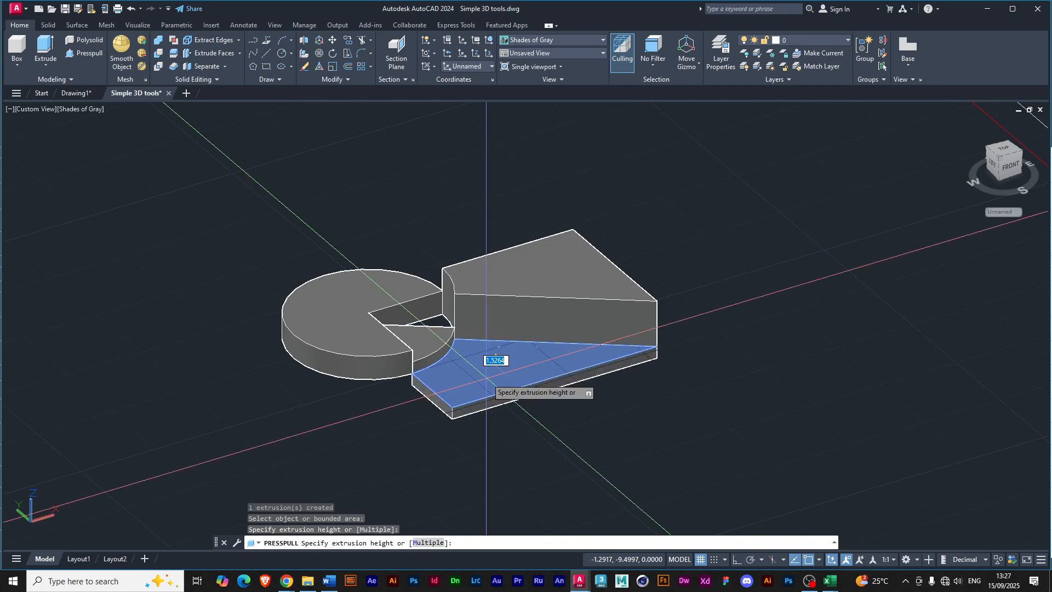
left_click(484, 329)
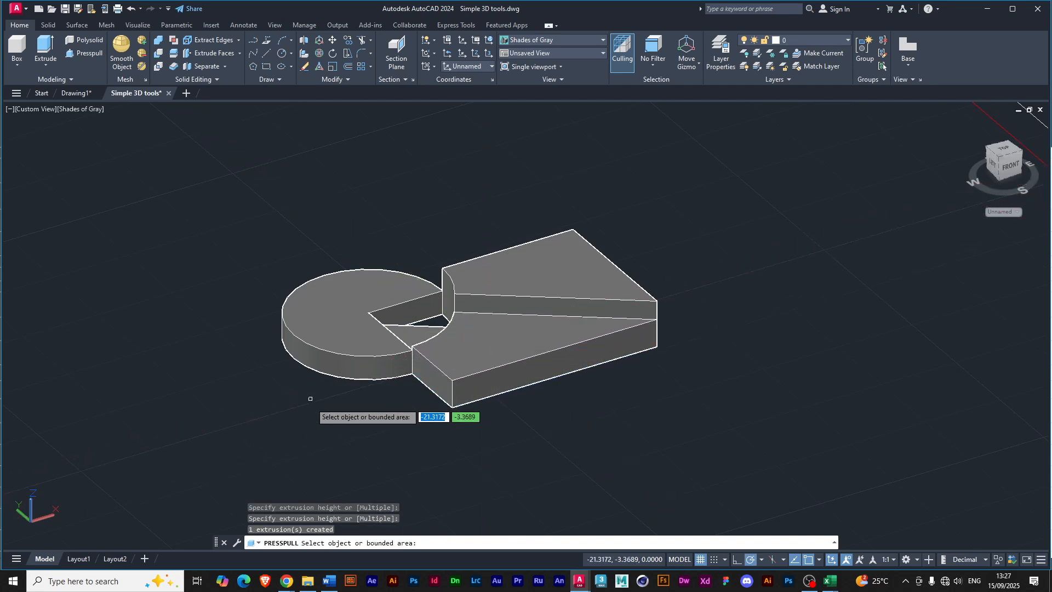
Exit Presspull and undo all the presspulled solids and the deletion of the surface ring.
mouse_move(275, 390)
middle_mouse_down("shift")
mouse_move(293, 439)
mouse_move(343, 356)
mouse_move(282, 368)
mouse_move(265, 385)
mouse_move(336, 399)
mouse_move(339, 388)
mouse_move(261, 371)
mouse_move(296, 378)
mouse_move(279, 389)
mouse_move(245, 383)
mouse_move(261, 387)
middle_mouse_up("shift")
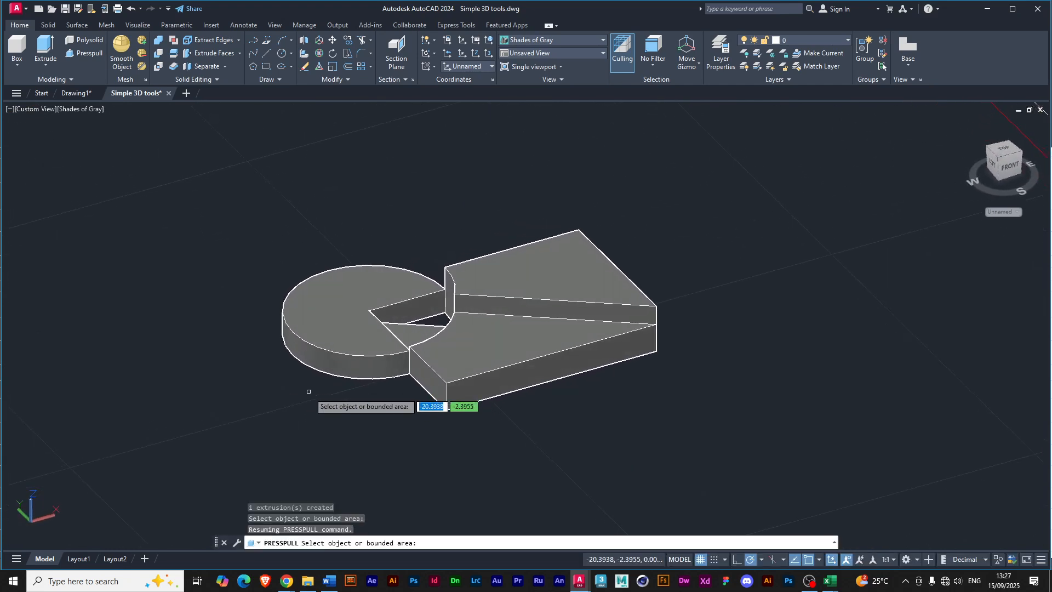
key("ctrl+z")
key("ctrl+z")
key("Escape")
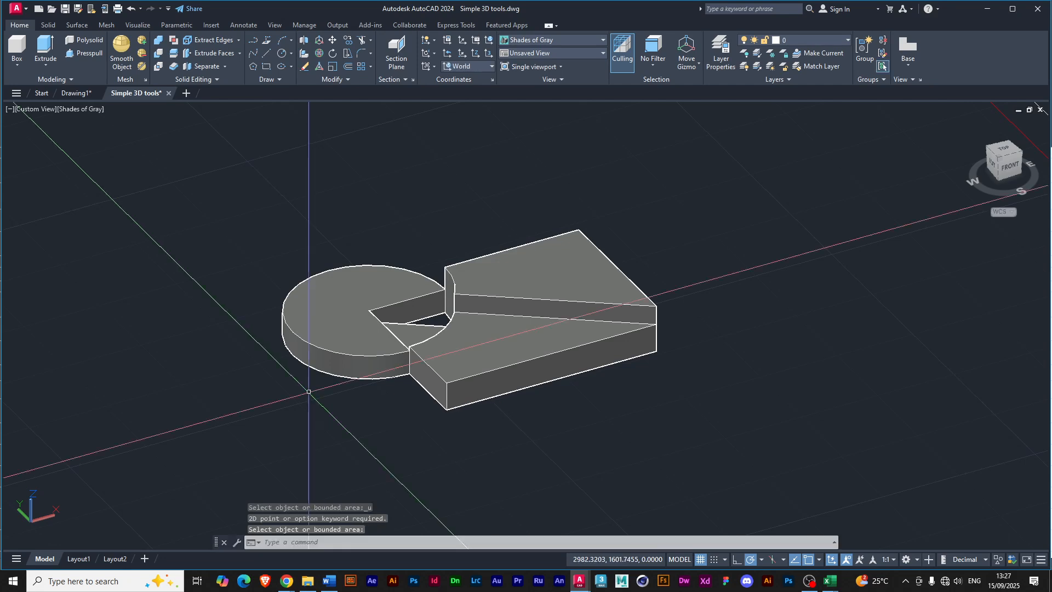
key("ctrl+z")
key("ctrl+z")
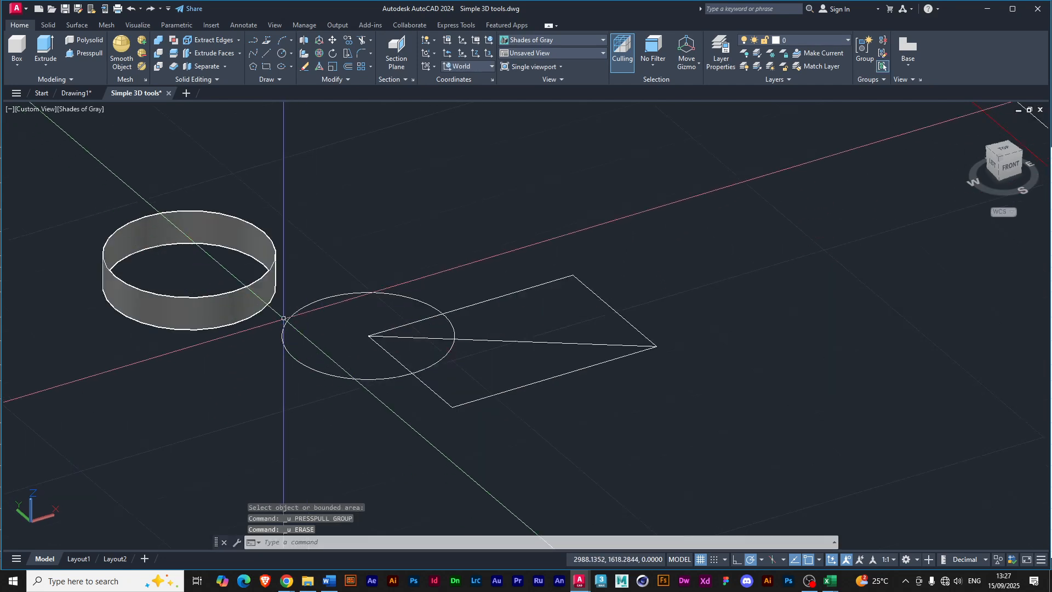
Delete the restored surface ring, and presspull the circle's large sector outside the rectangle into a solid.
left_click(212, 300)
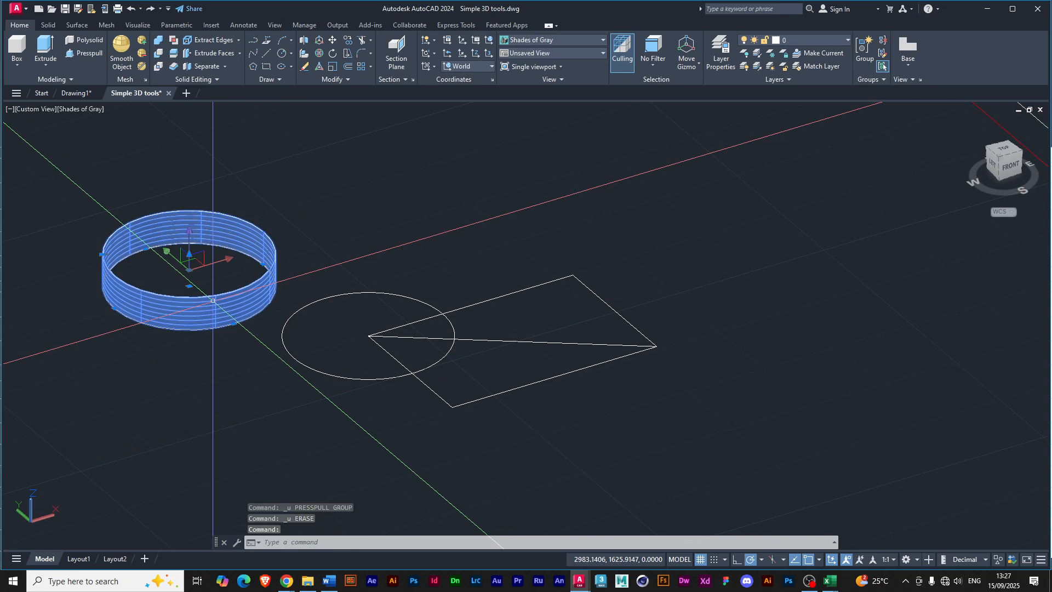
key("Delete")
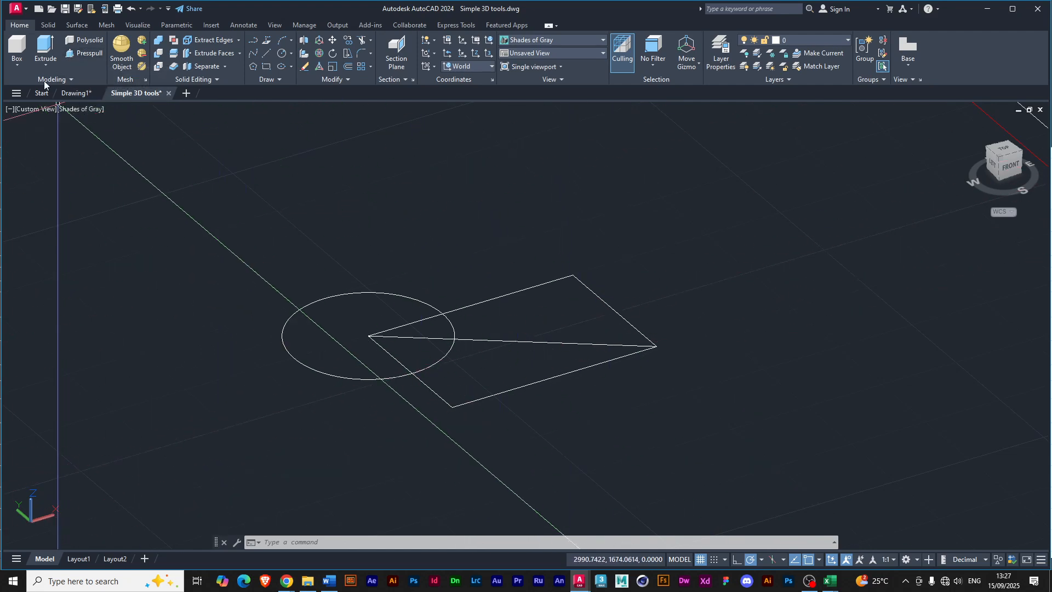
left_click(71, 55)
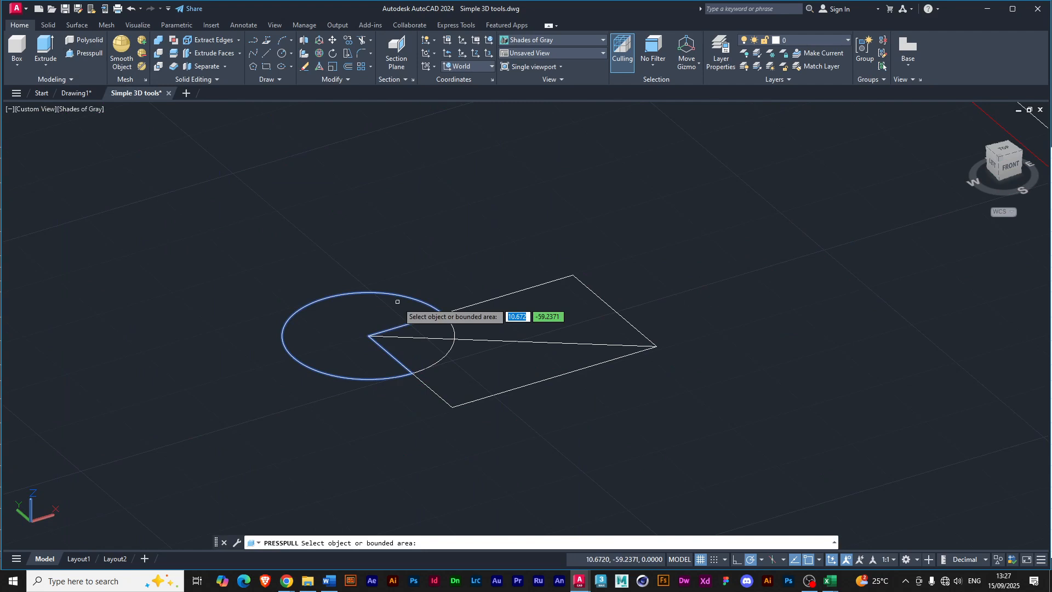
left_click(328, 307)
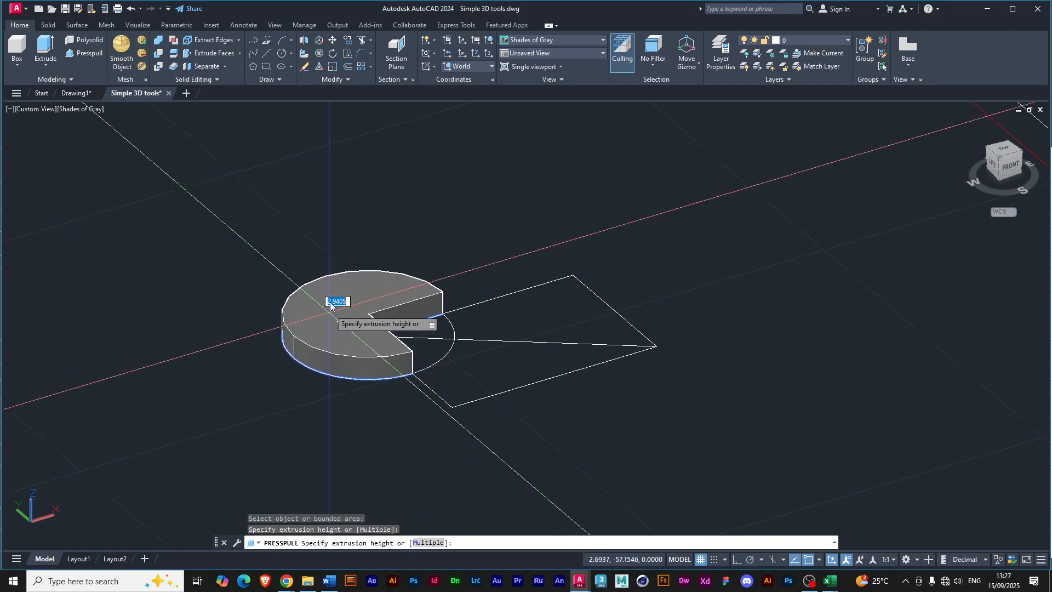
left_click(367, 335)
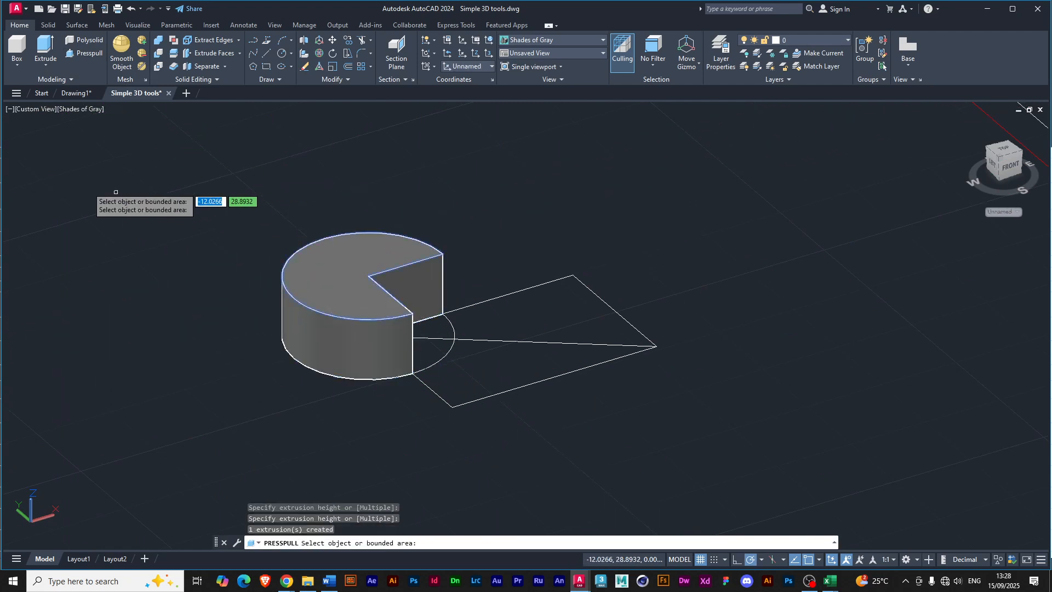
Presspull the two overlap wedges and the two rectangle areas on either side of the diagonal into solids of different heights.
left_click(438, 346)
left_click(446, 340)
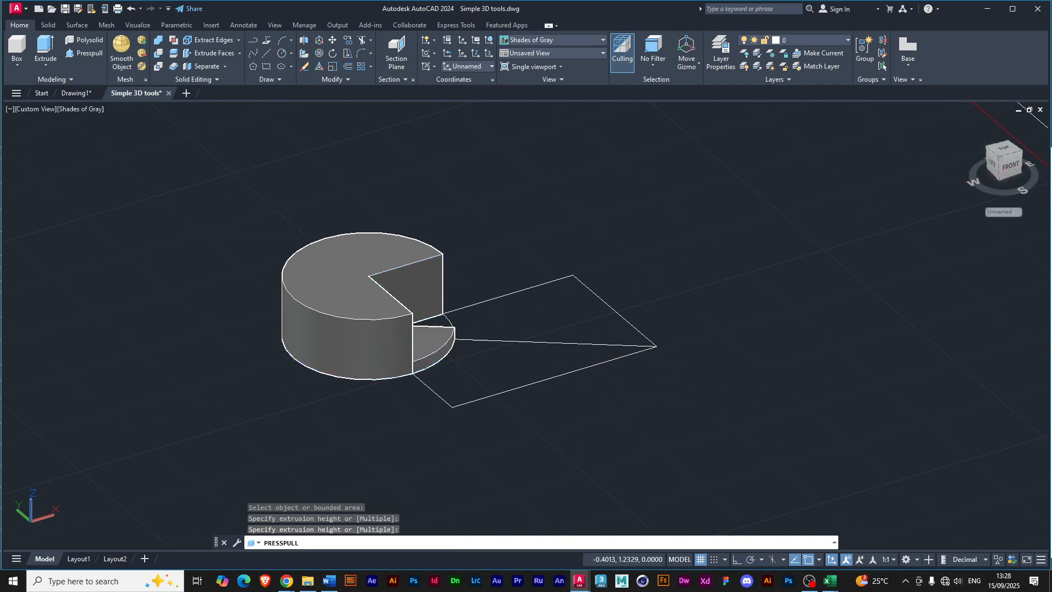
left_click(479, 367)
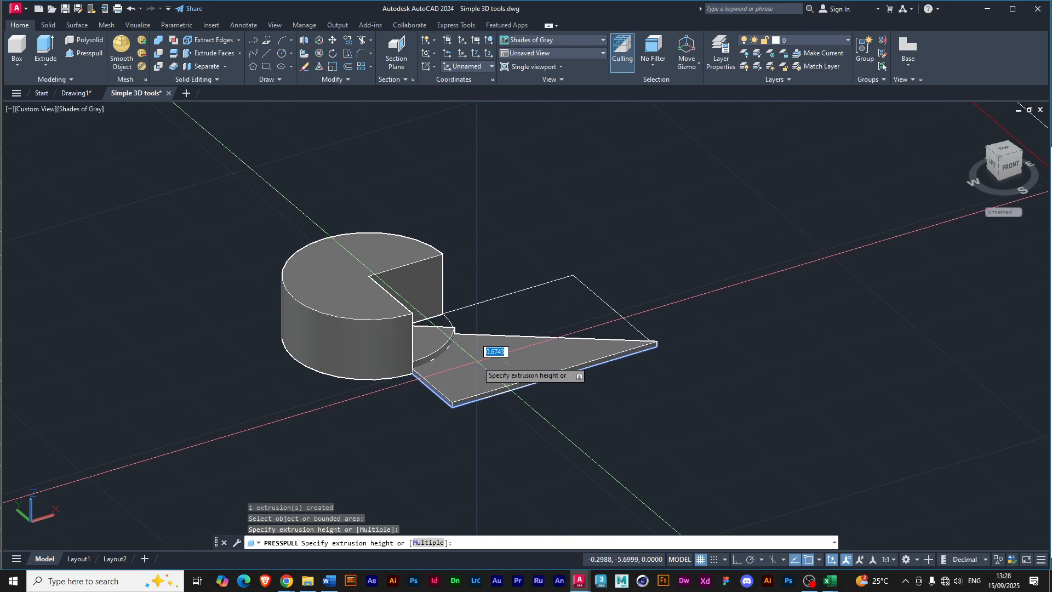
left_click(481, 355)
left_click(510, 318)
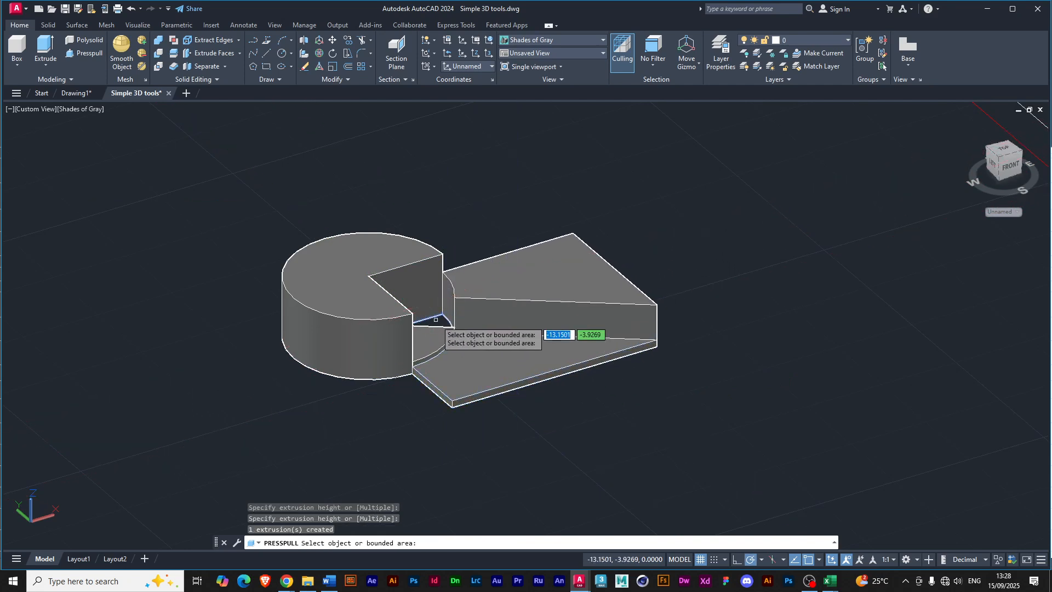
left_click(411, 304)
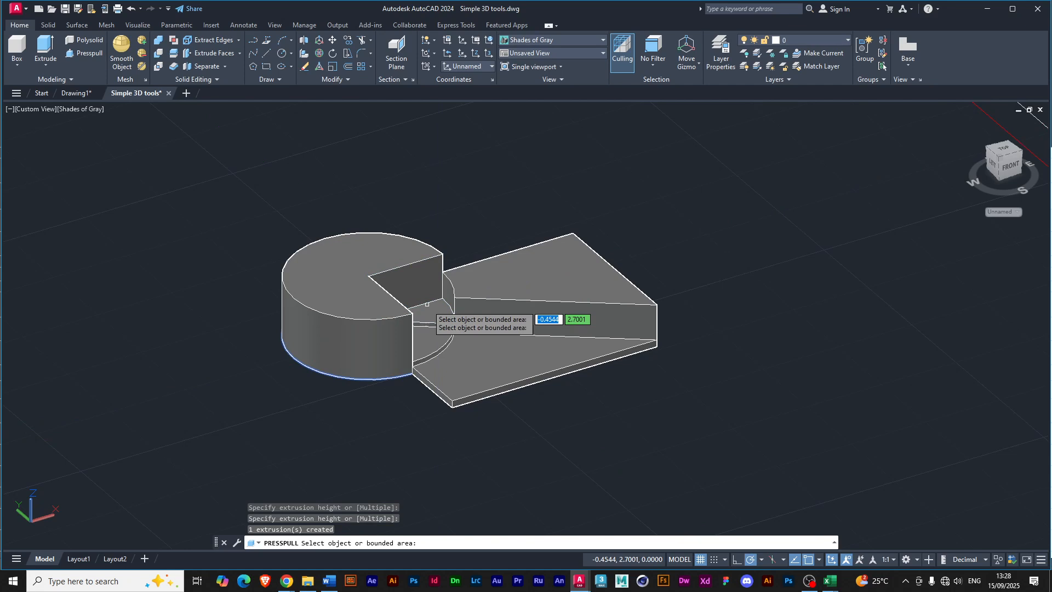
Exit Presspull and draw a circle of about 1.53 radius on the thin plate's upper face and another small circle on the thicker block's.
key("Return")
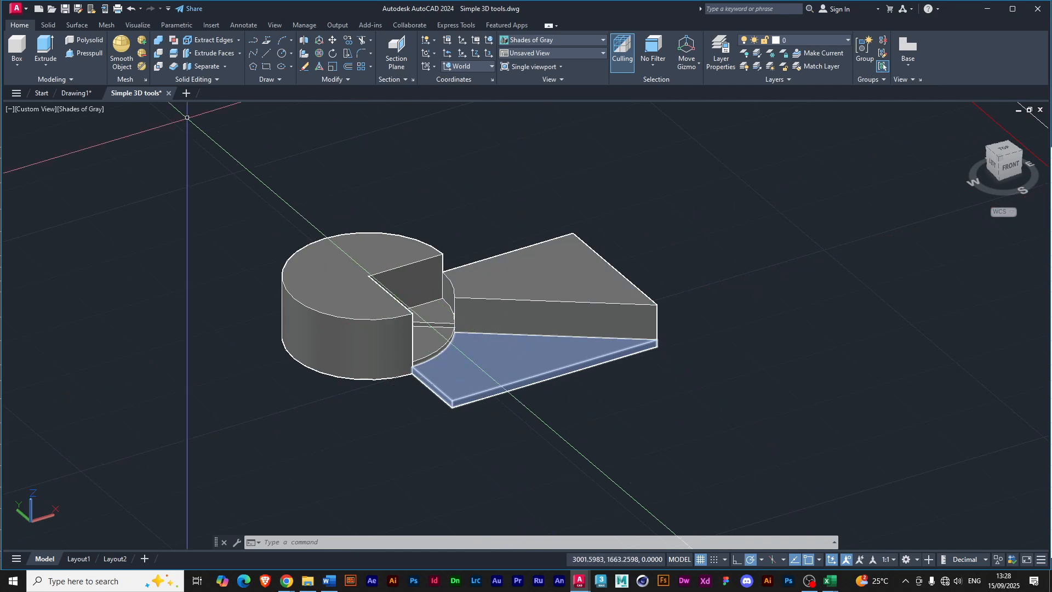
left_click(283, 54)
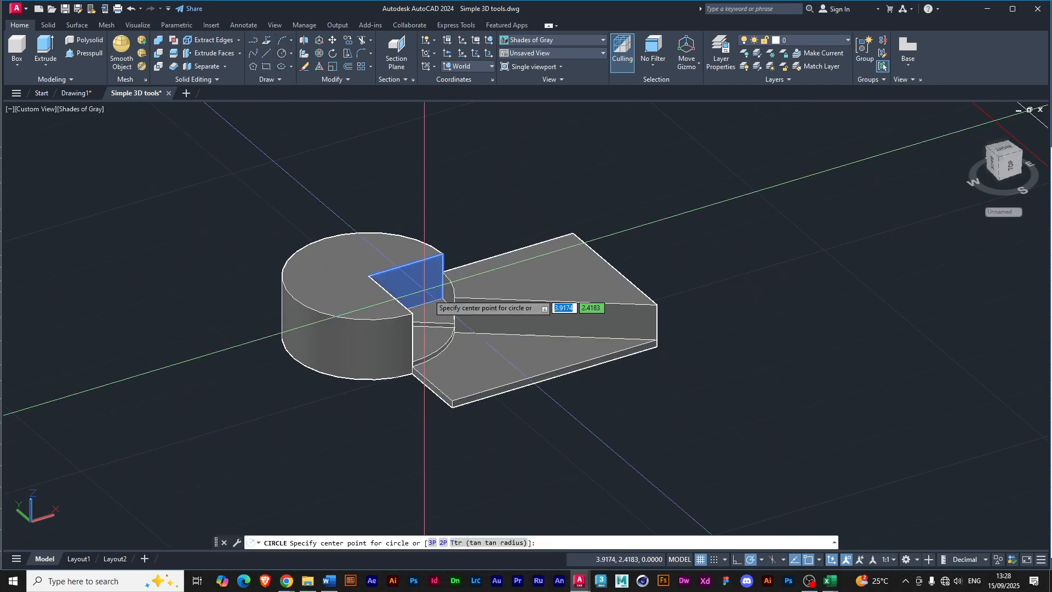
left_click(476, 354)
left_click(488, 355)
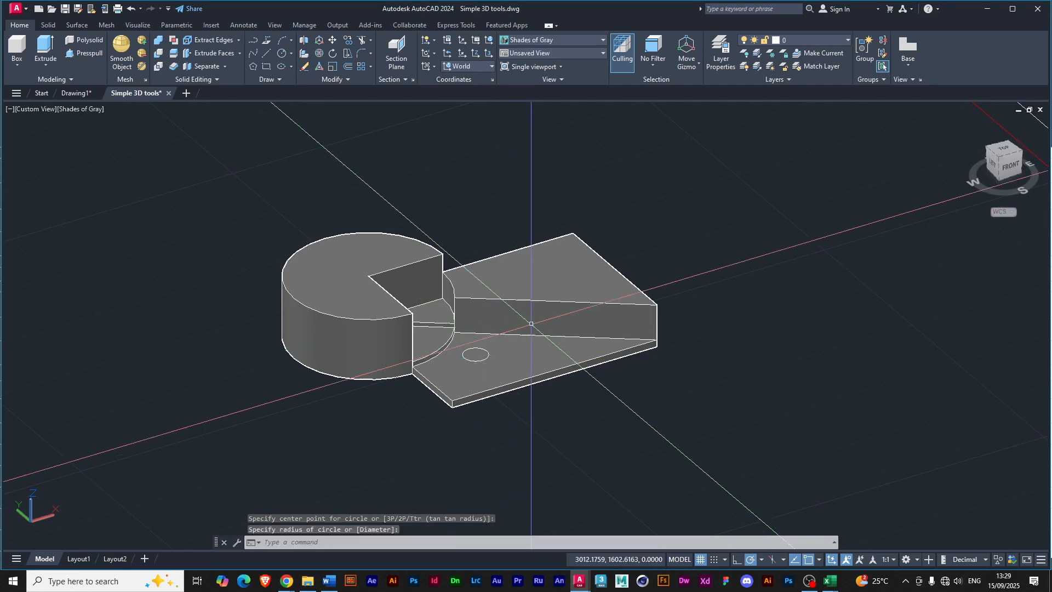
key("Return")
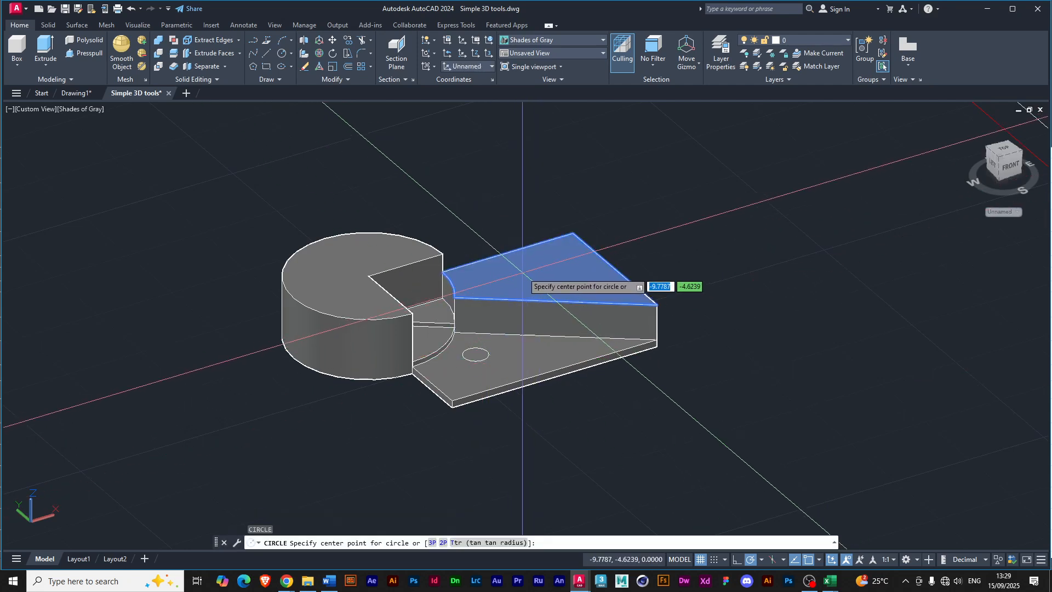
left_click(523, 269)
left_click(530, 274)
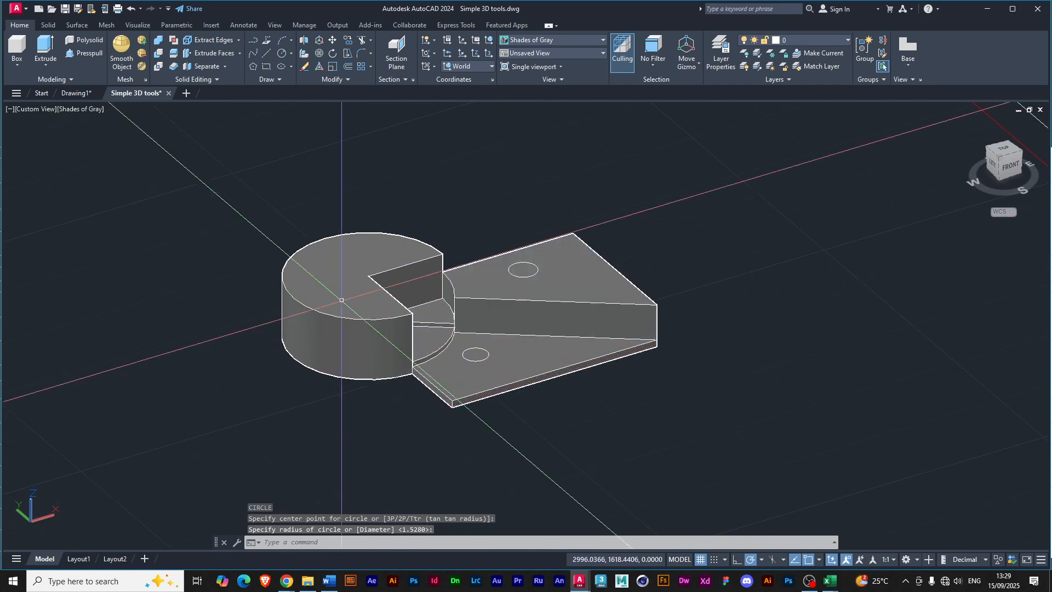
Presspull both small circles downward through the thicker block and the thin plate to cut a through hole in each.
left_click(84, 53)
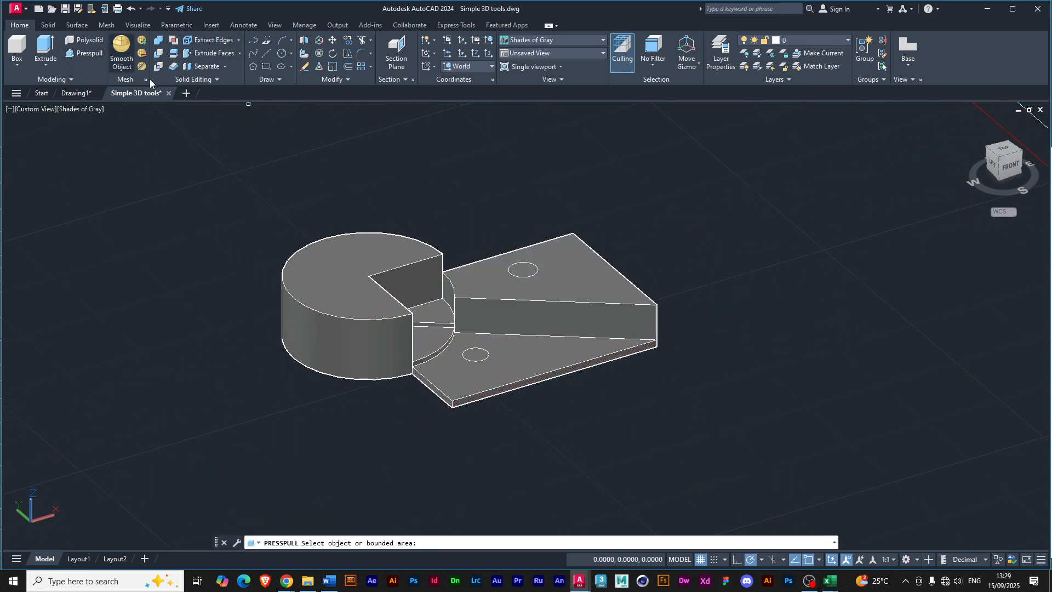
left_click(525, 272)
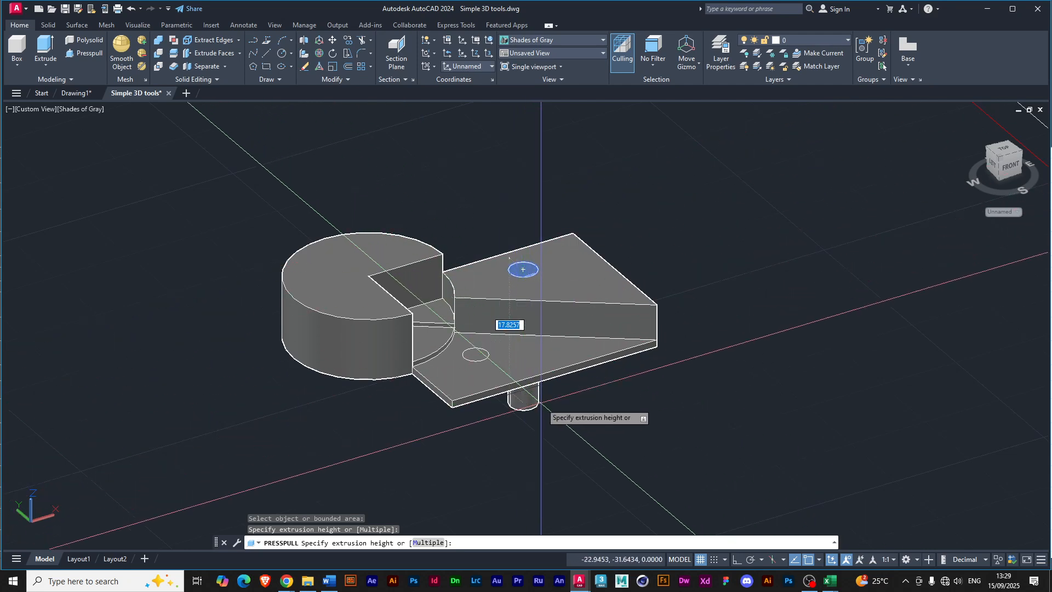
left_click(542, 405)
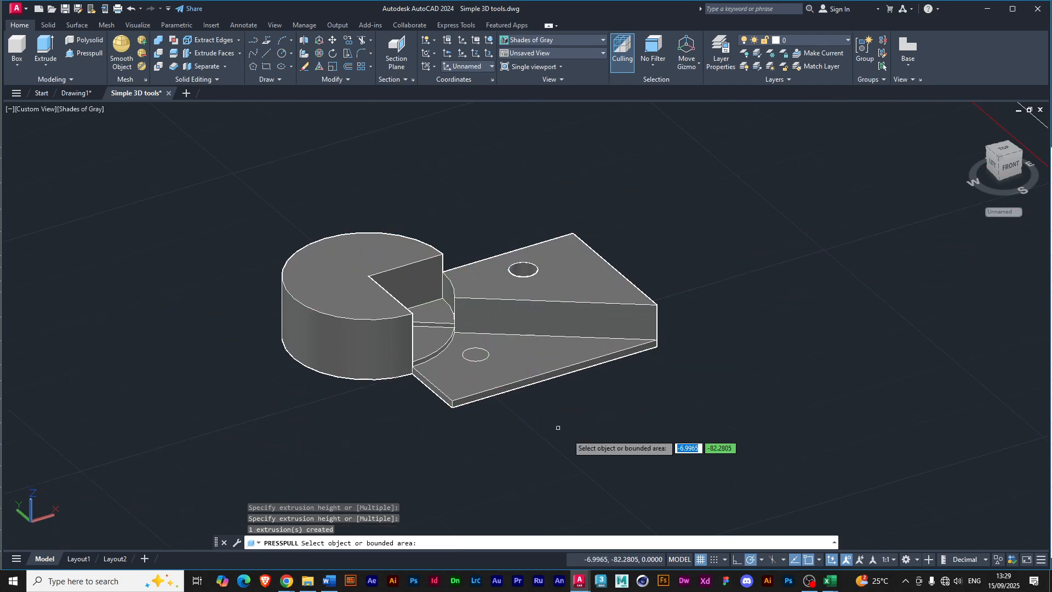
left_click(472, 356)
left_click(485, 433)
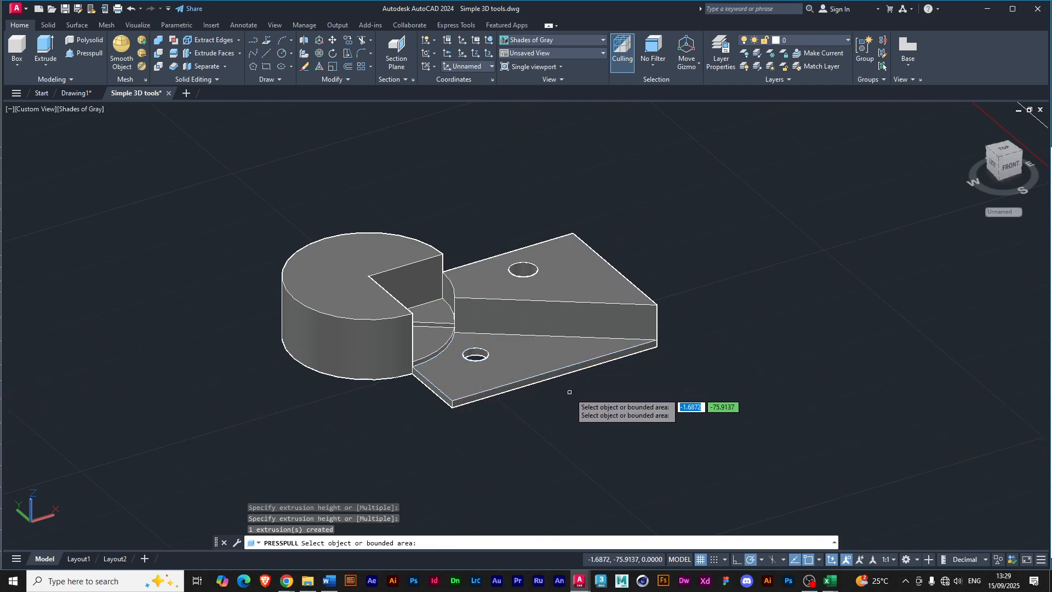
key("Return")
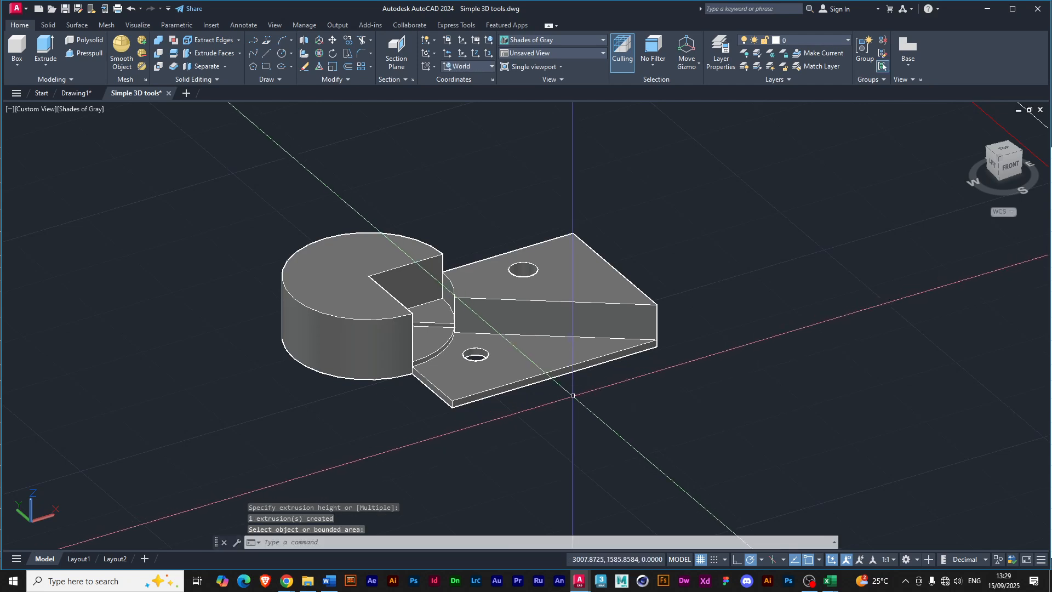
middle_click_drag(570, 394, 551, 382, "shift")
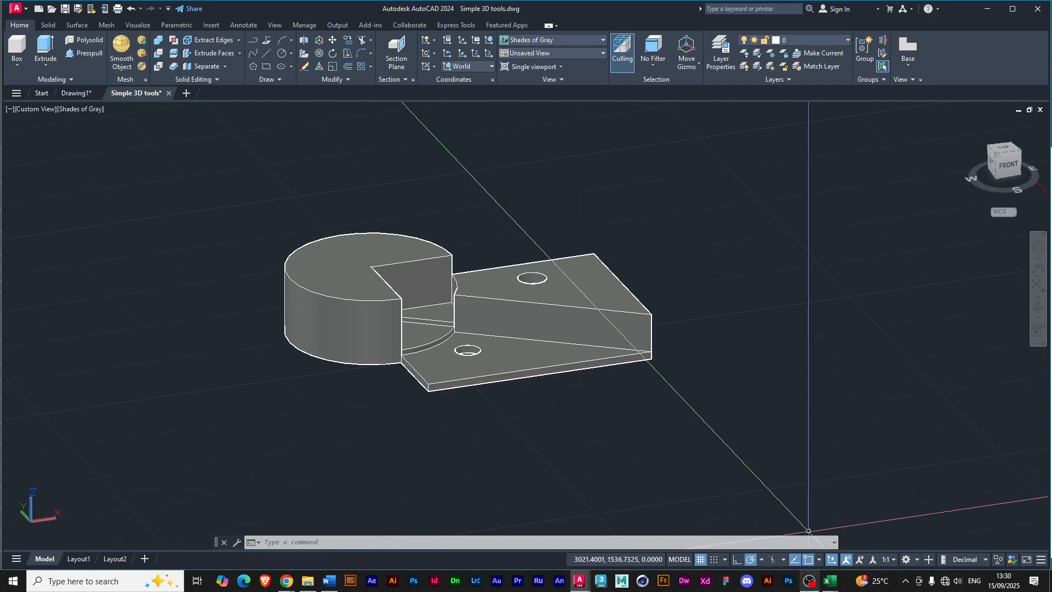
mouse_move(810, 584)
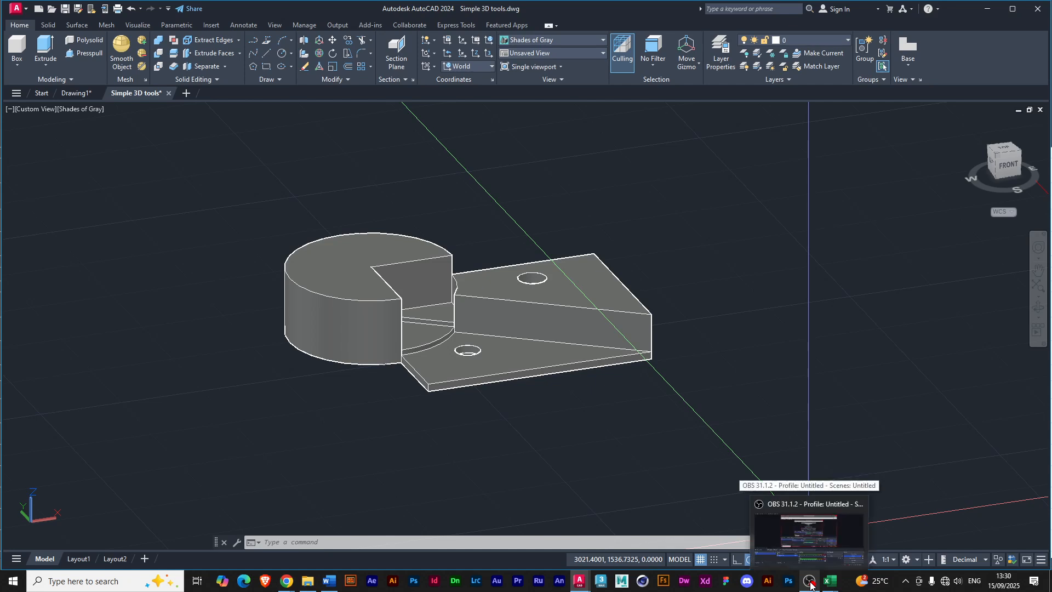
left_click(811, 512)
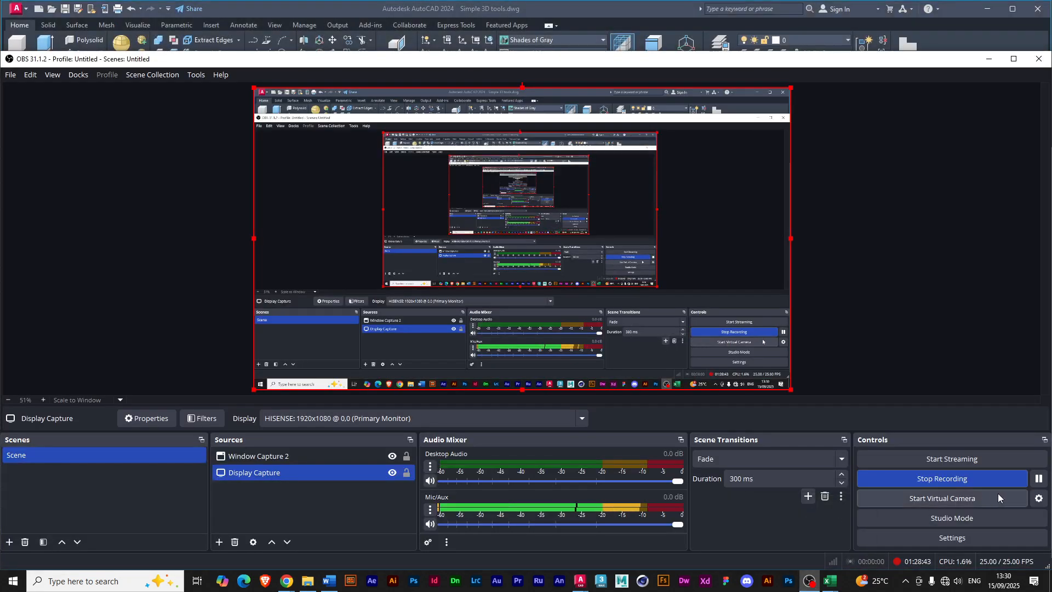